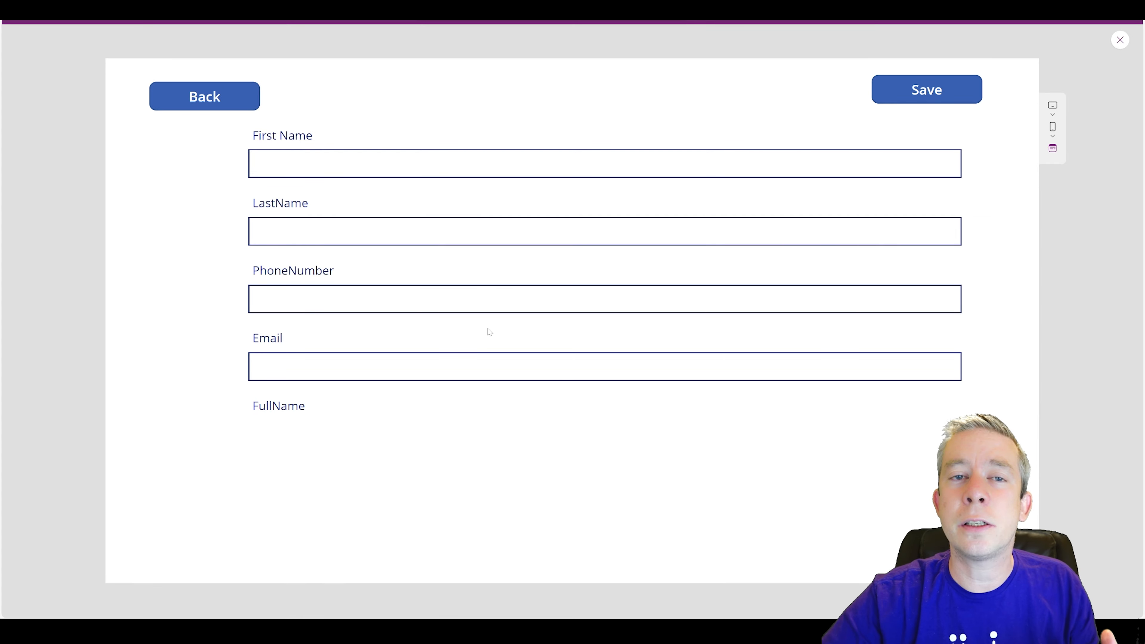
- Test the preview by returning to the list, opening a new inspection and viewing customer choices
left_click(210, 96)
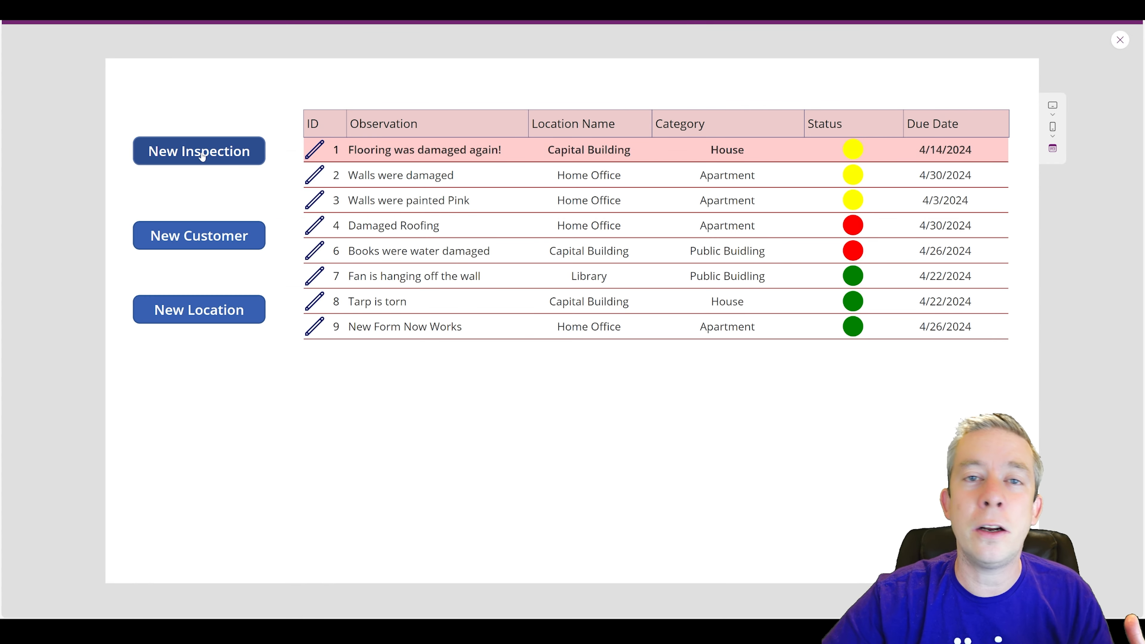
left_click(210, 161)
left_click(856, 191)
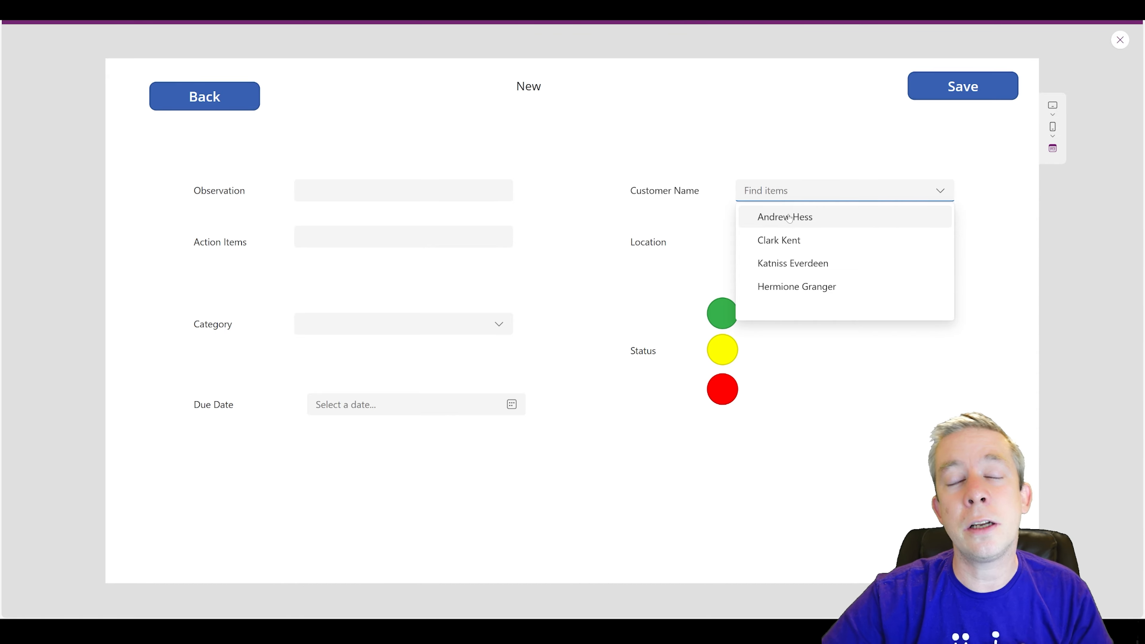
left_click(217, 108)
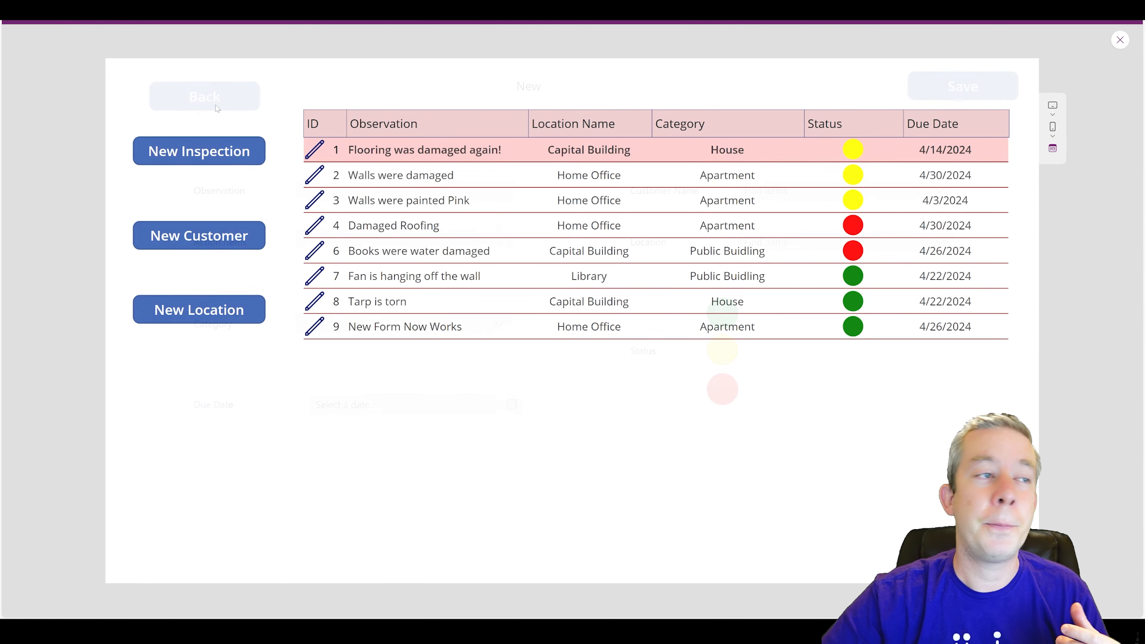
key("Escape")
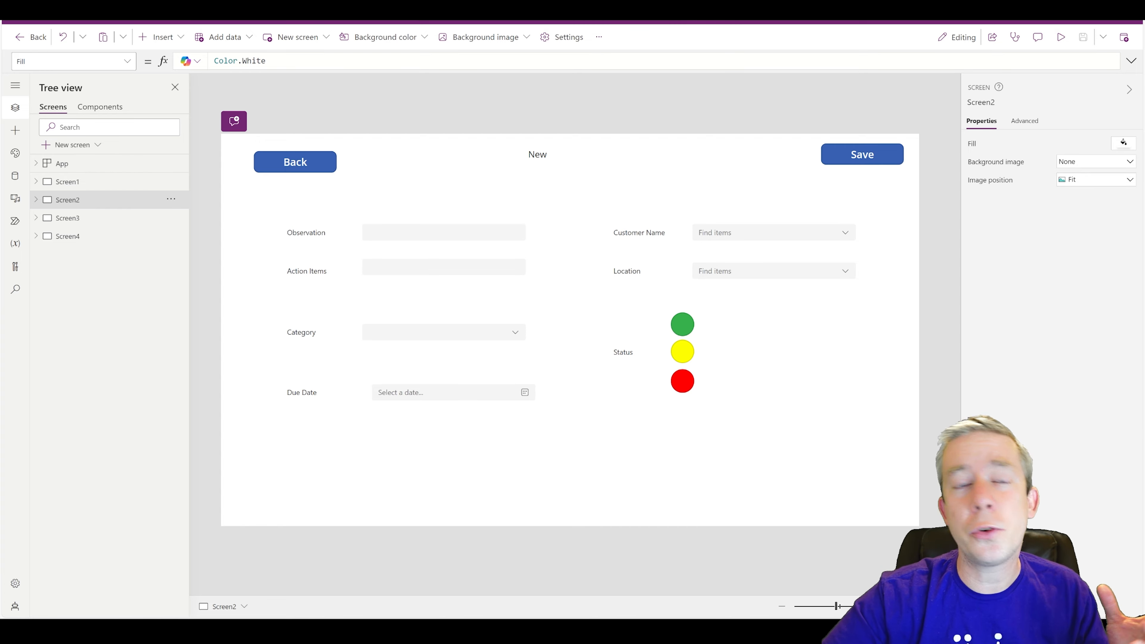
- Preview the app again, navigate back and into a new blank inspection, then close preview
left_click(285, 168)
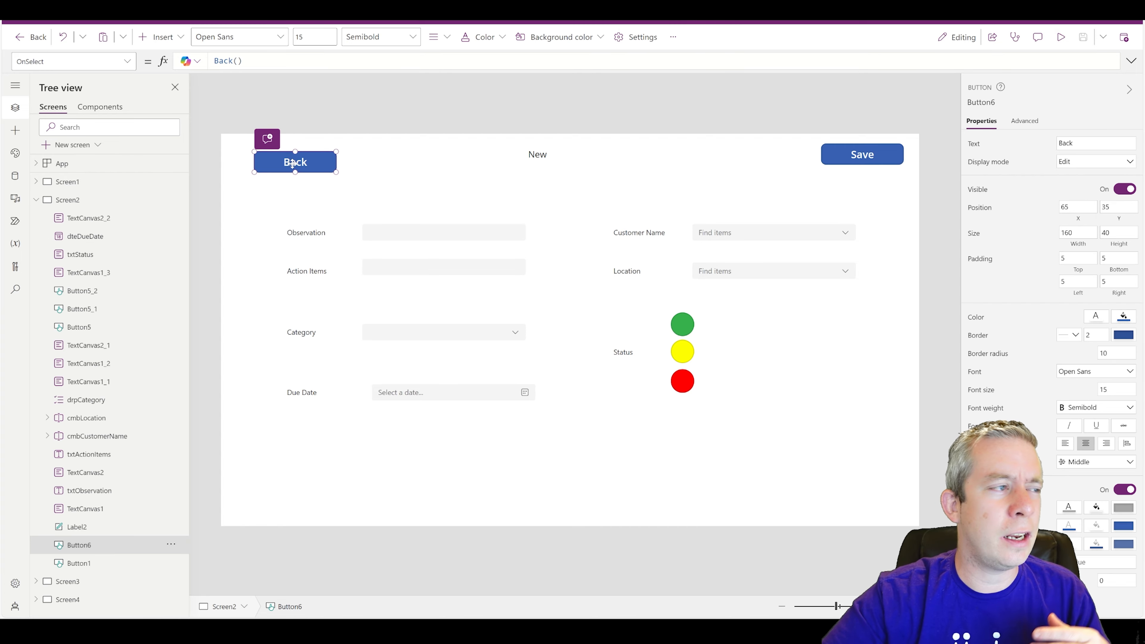
left_click(1060, 37)
left_click(250, 102)
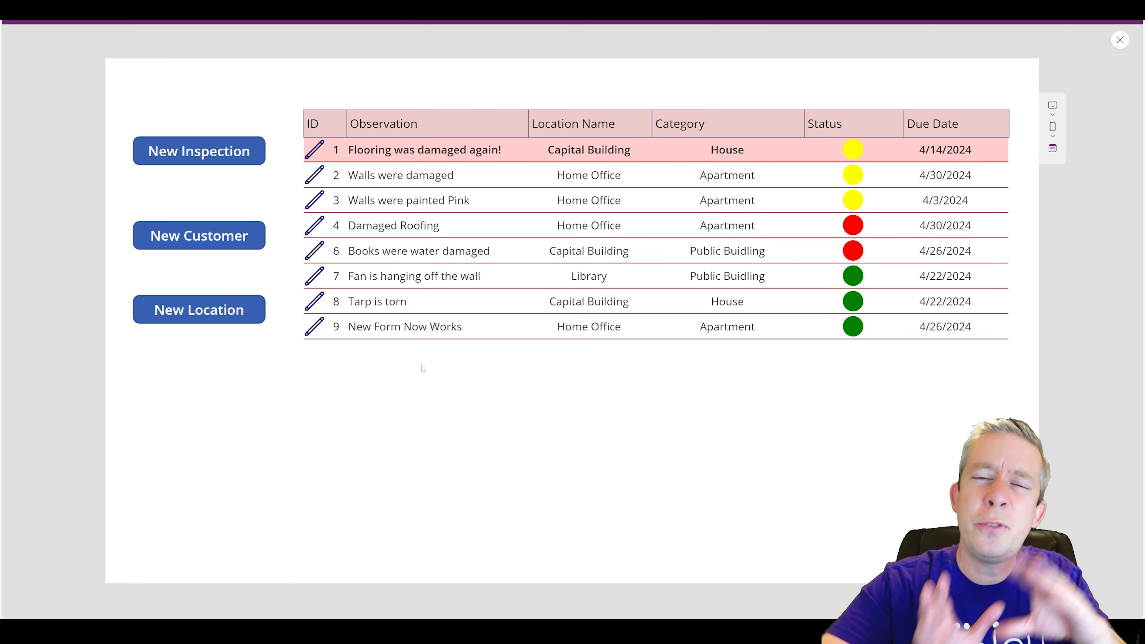
left_click(223, 155)
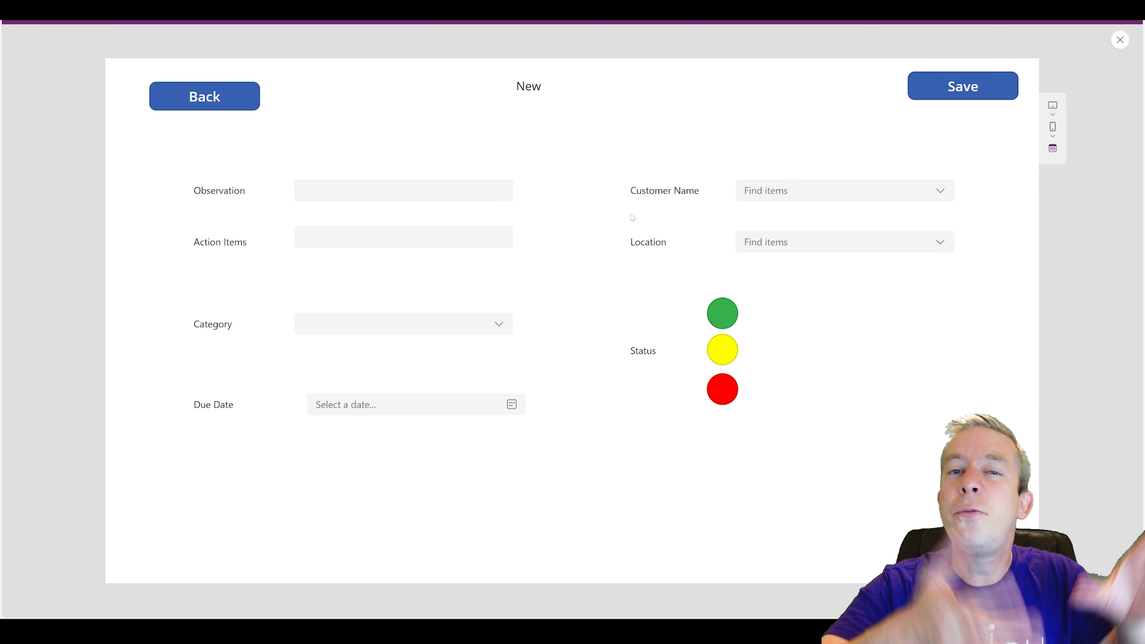
left_click(1119, 39)
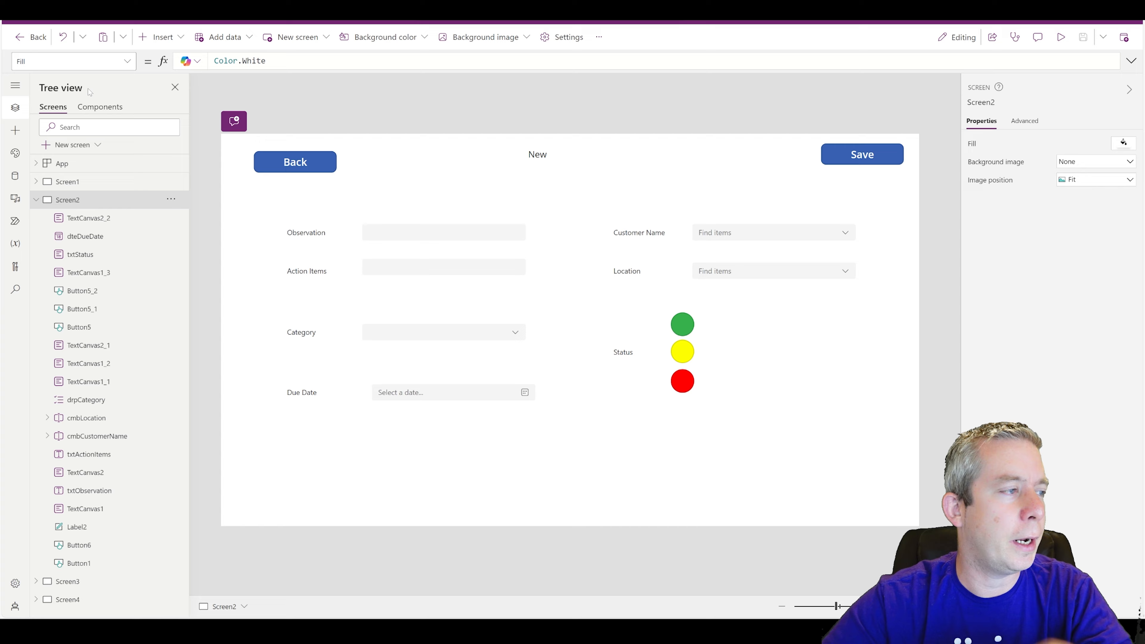
- Insert a horizontal container, Container1 (500 by 200), onto Screen2 via the 'container' search
left_click(161, 37)
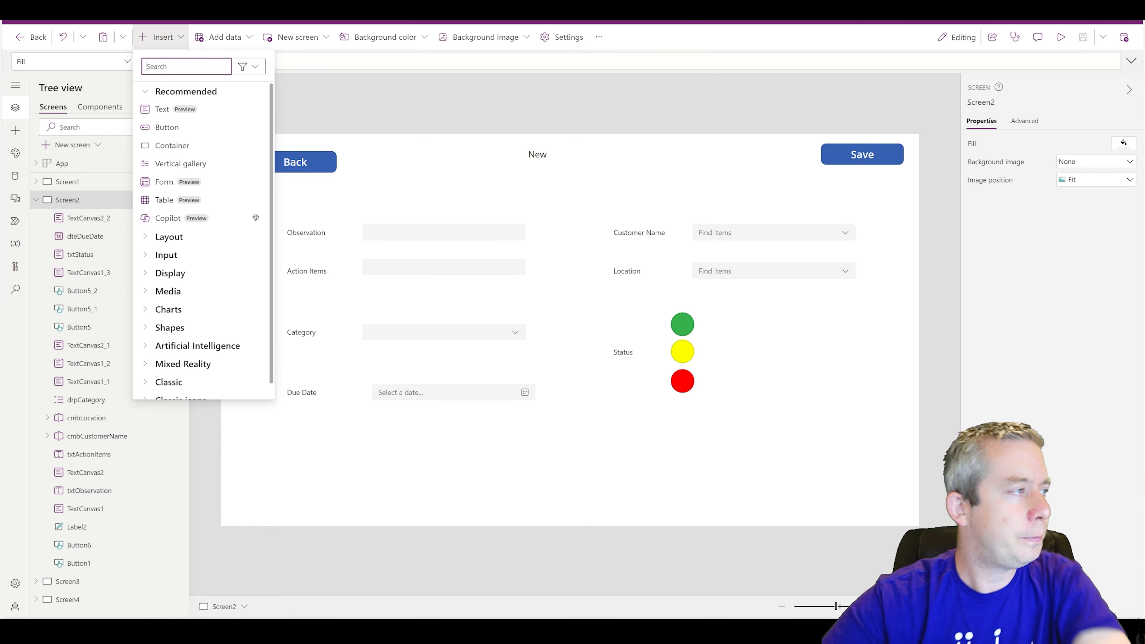
type("container")
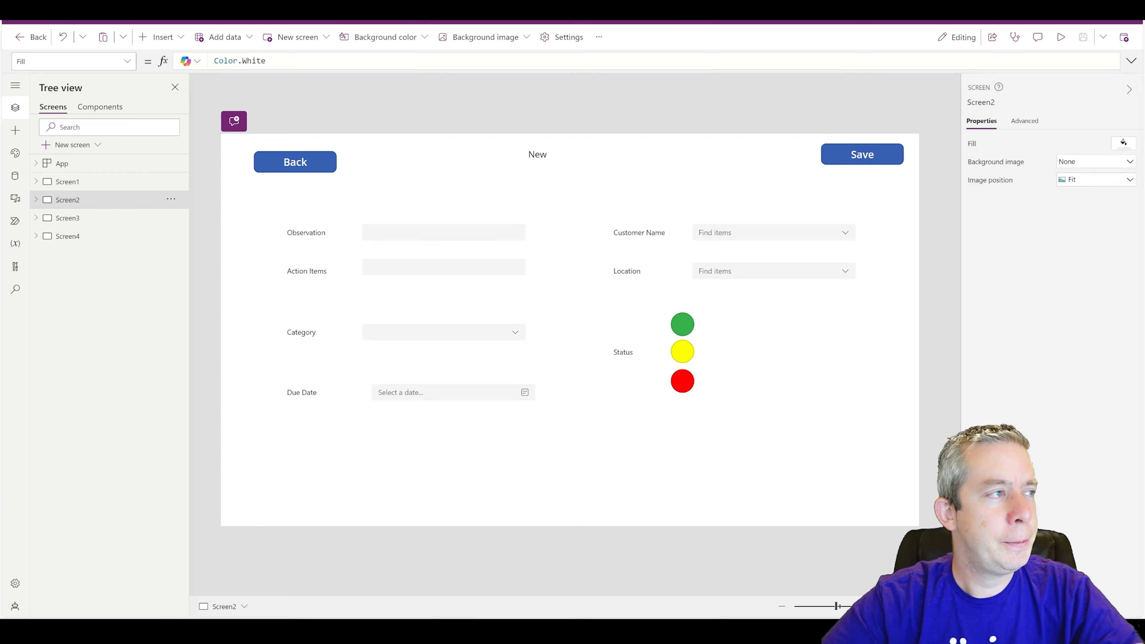
left_click(178, 37)
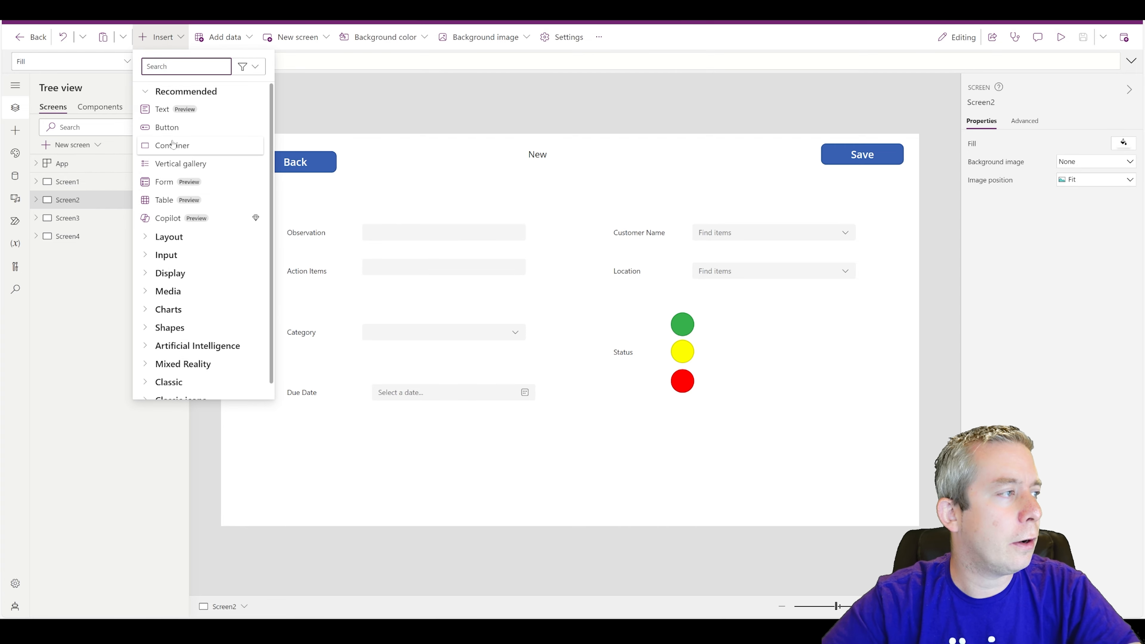
type("container")
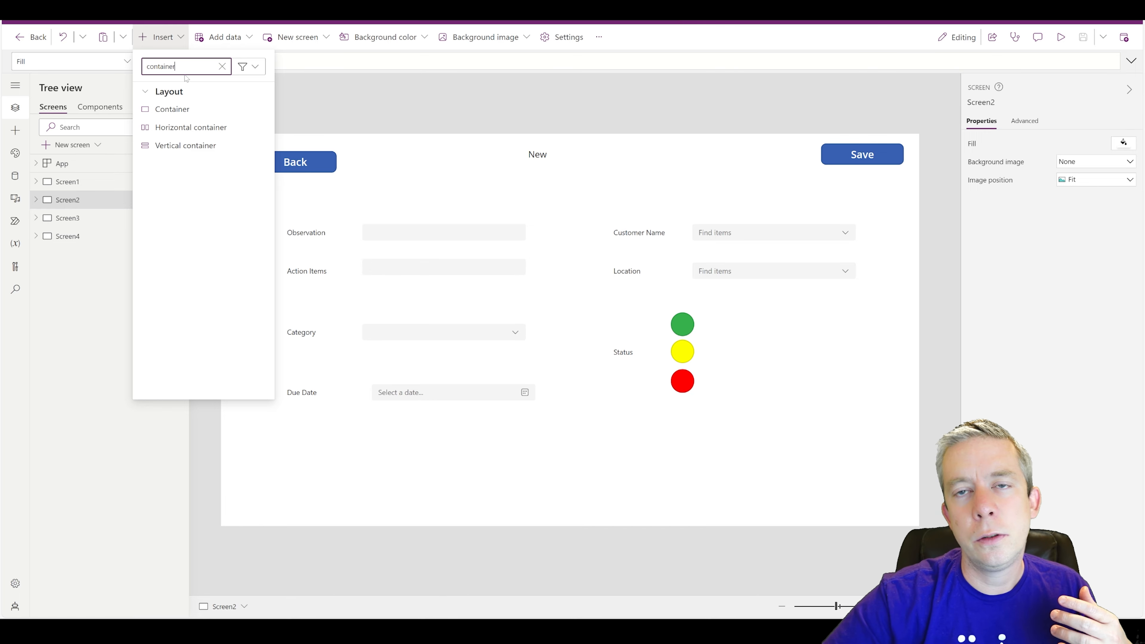
left_click(180, 131)
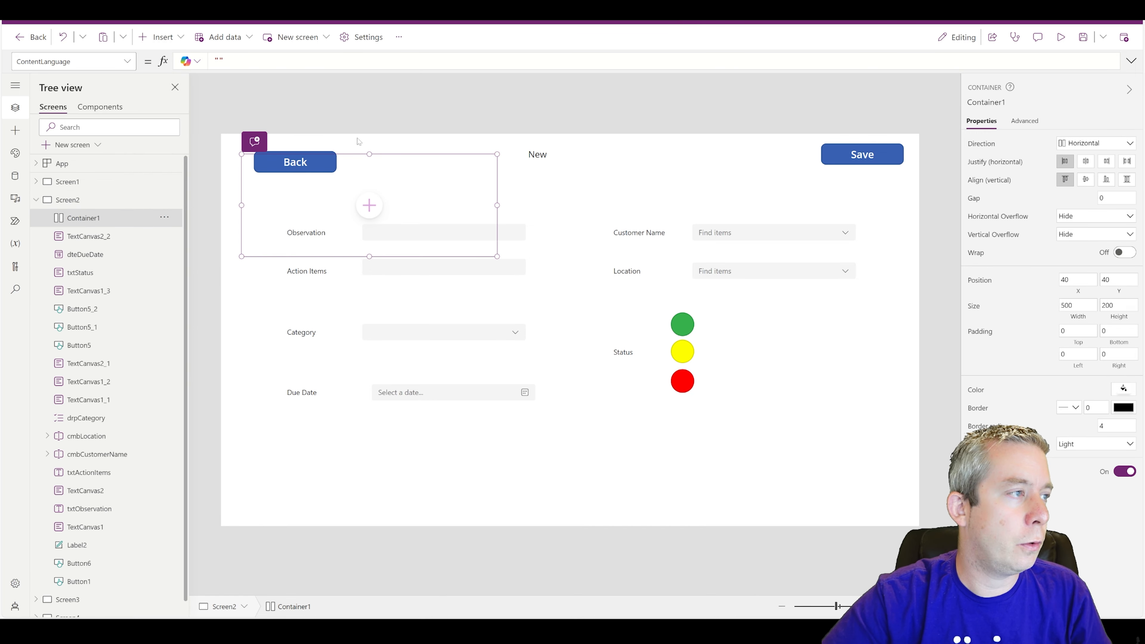
- Move Container1 to X 0, Y 105, resize it to 1366 by 663, and rename it HorzContainer
left_click_drag(371, 156, 349, 191)
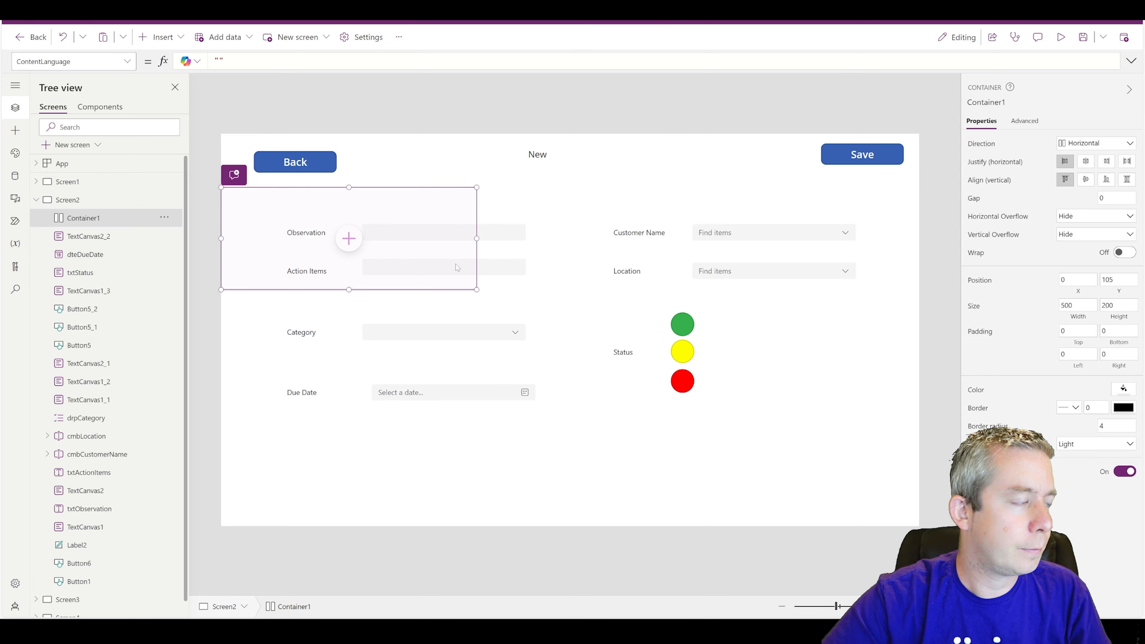
left_click_drag(476, 289, 919, 526)
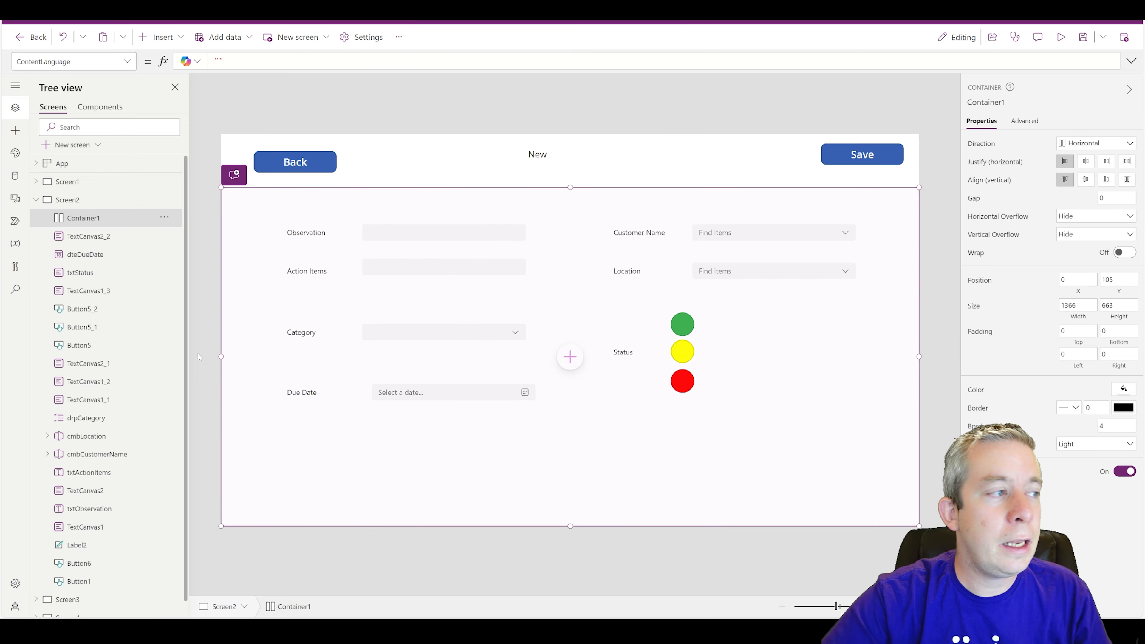
left_click(164, 217)
left_click(195, 300)
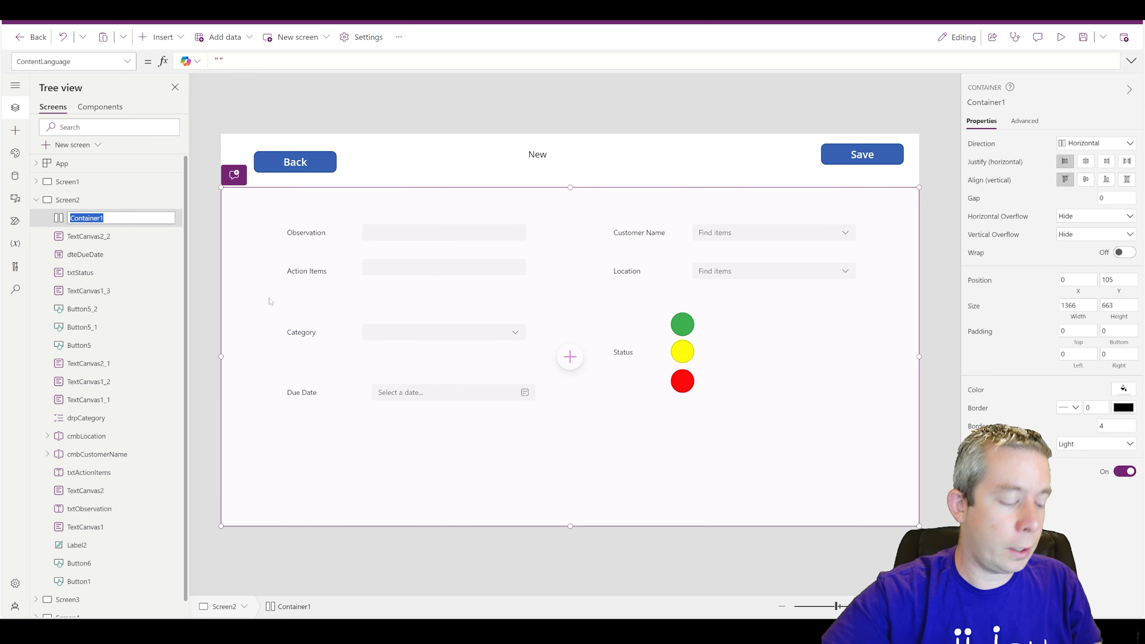
type("Horz")
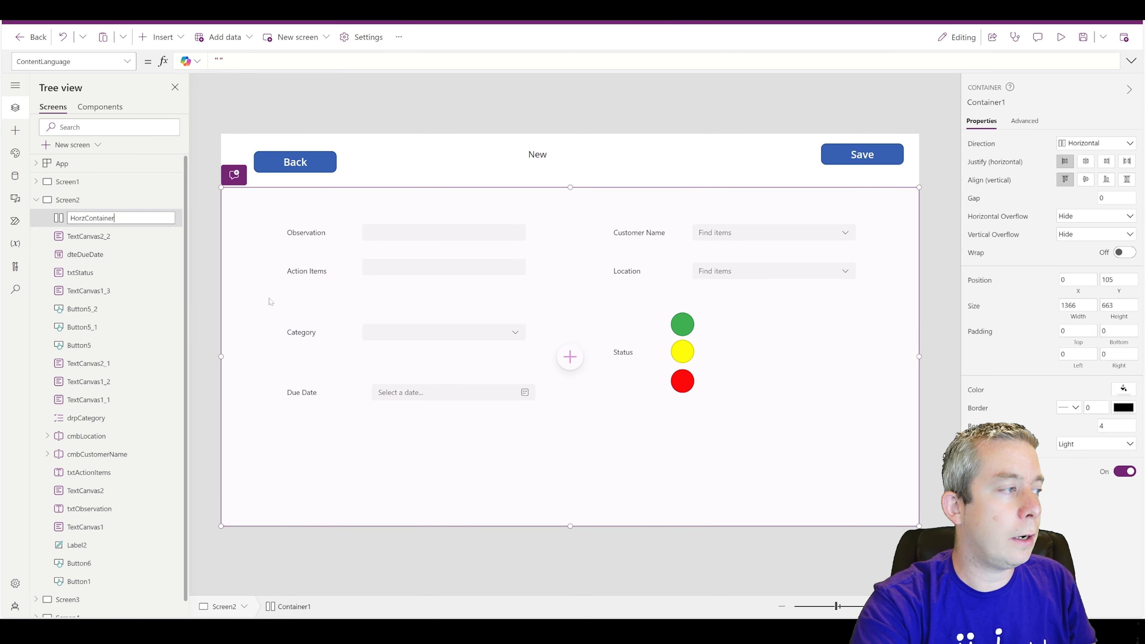
key("Return")
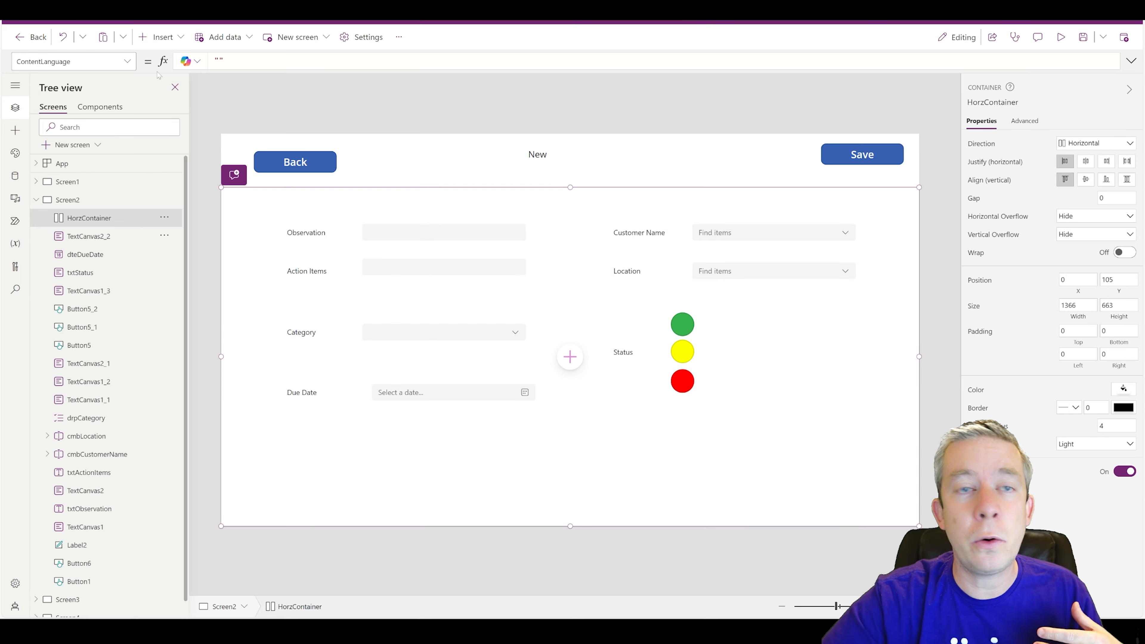
- Insert a vertical container, Container2, inside HorzContainer
left_click(163, 37)
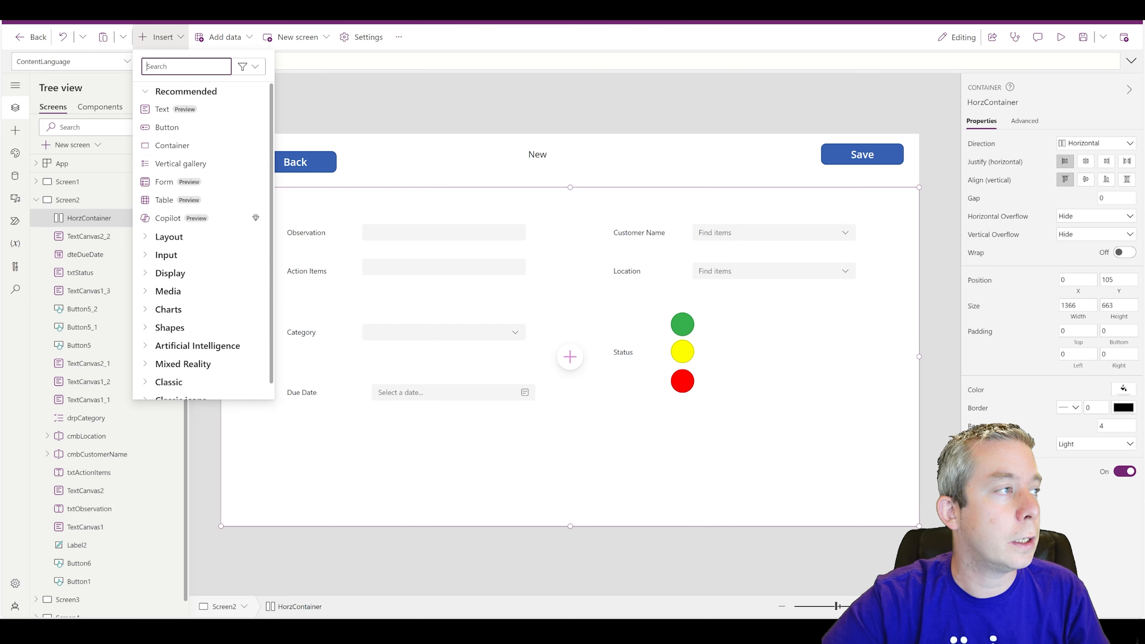
type("vertica")
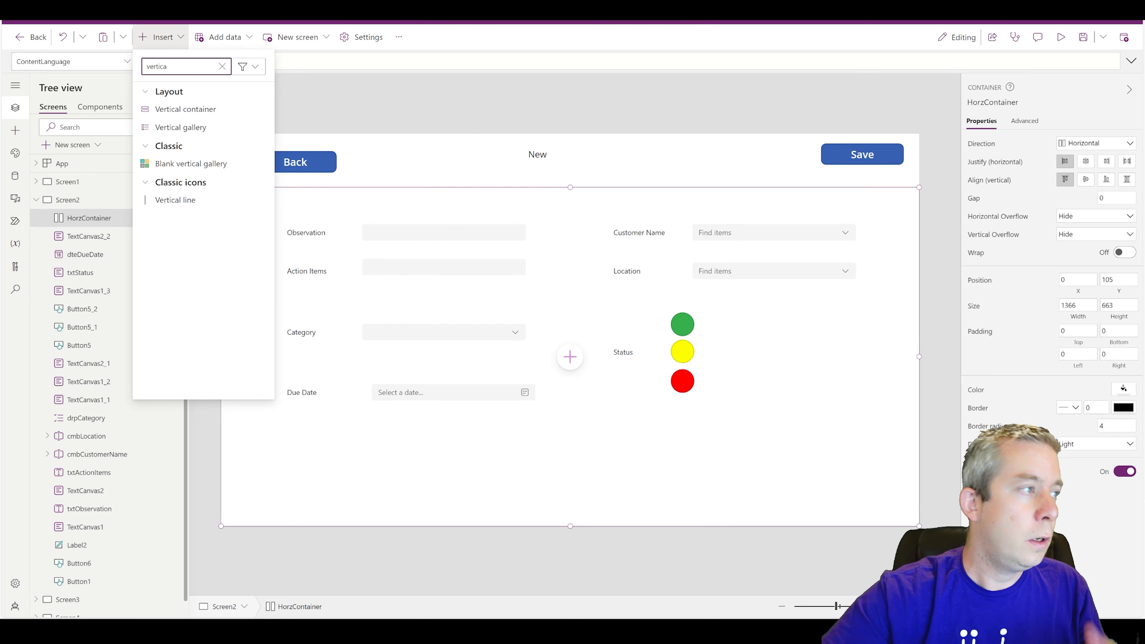
left_click(180, 112)
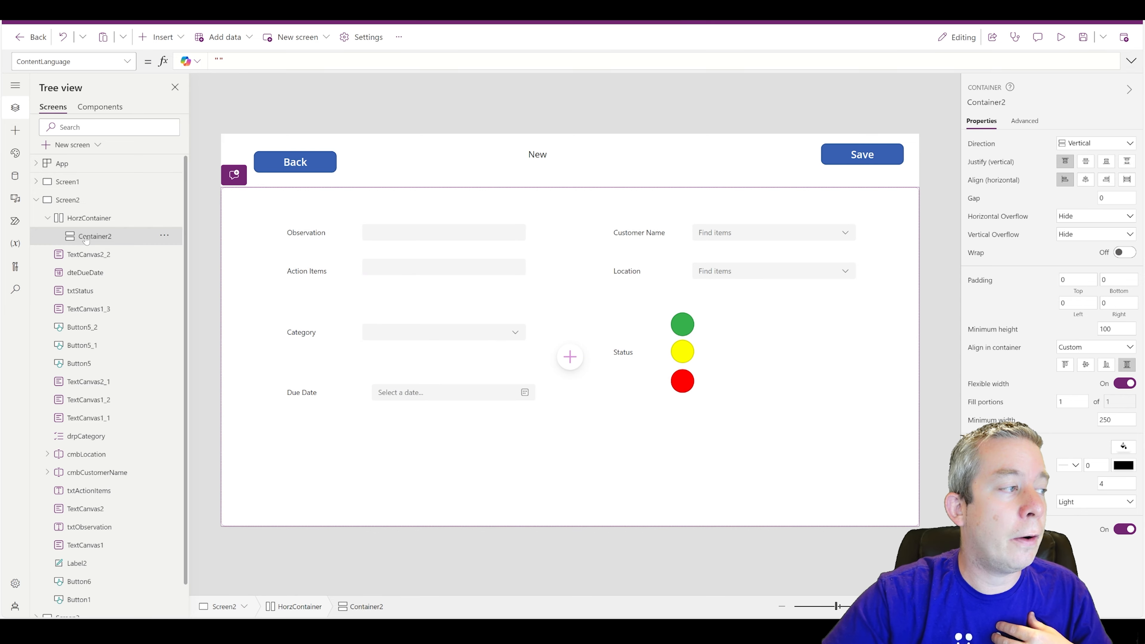
scroll(102, 243, "down", 1)
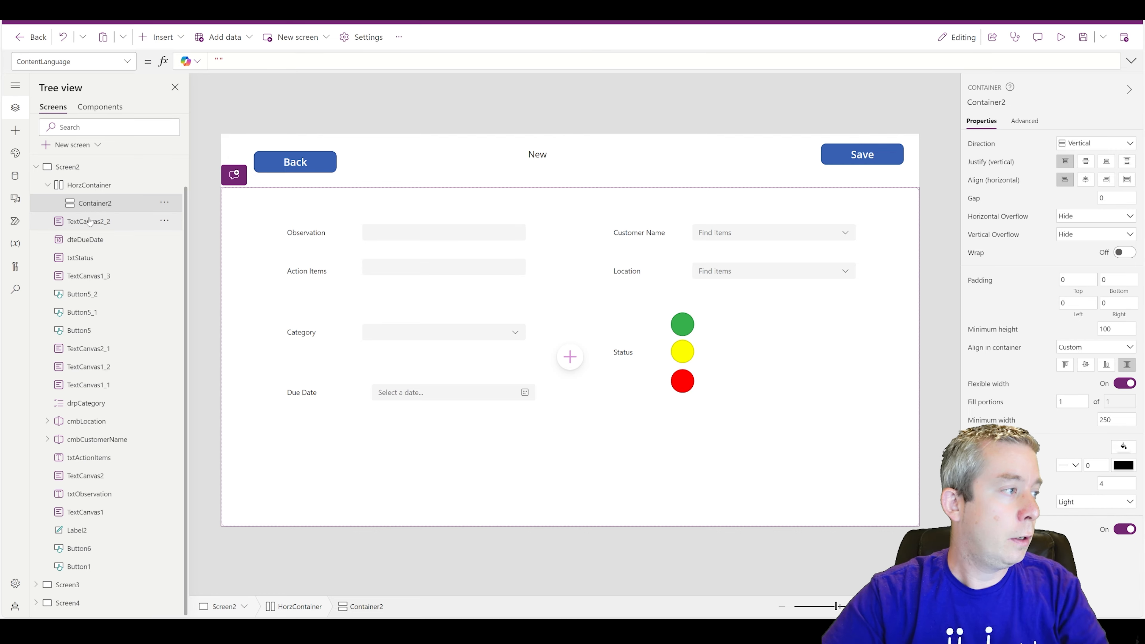
- Move all 17 form controls, from the Due Date label to the Observation label, into Container2
left_click(89, 221)
left_click(85, 239, "ctrl")
left_click(80, 258, "ctrl")
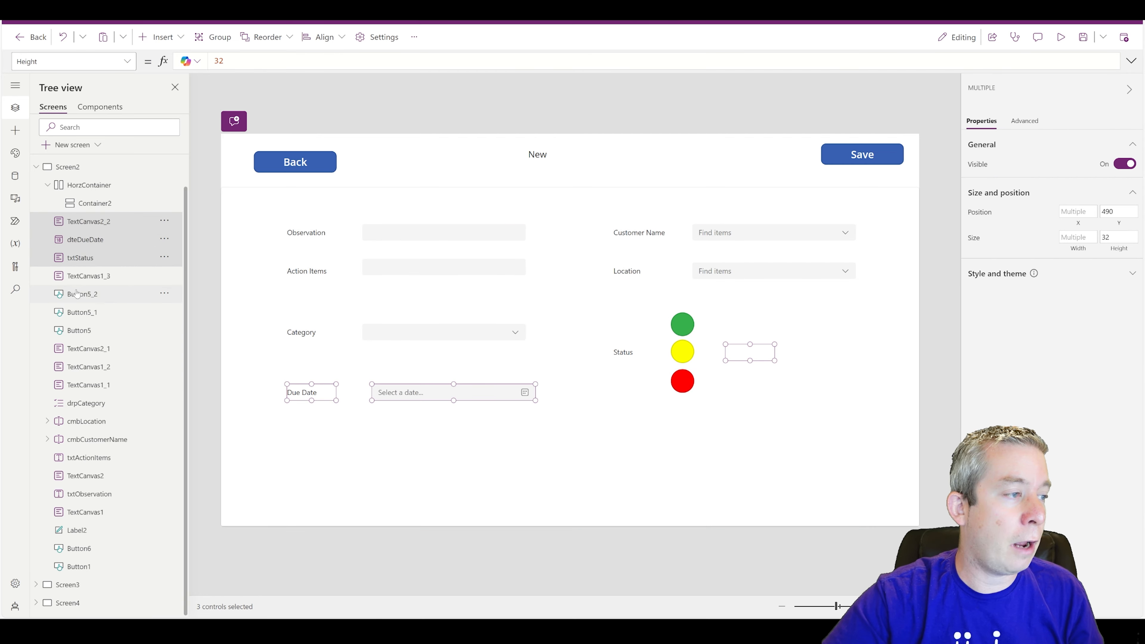
left_click(88, 275, "ctrl")
left_click(82, 294, "ctrl")
left_click(82, 312, "ctrl")
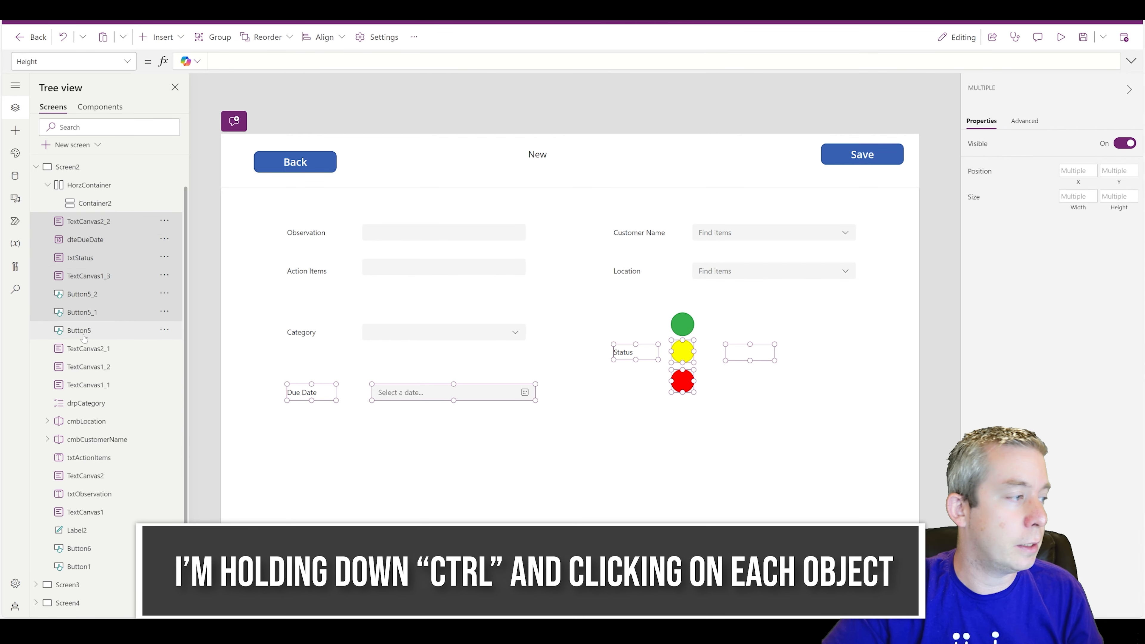
left_click(82, 330, "ctrl")
left_click(79, 348, "ctrl")
left_click(86, 366, "ctrl")
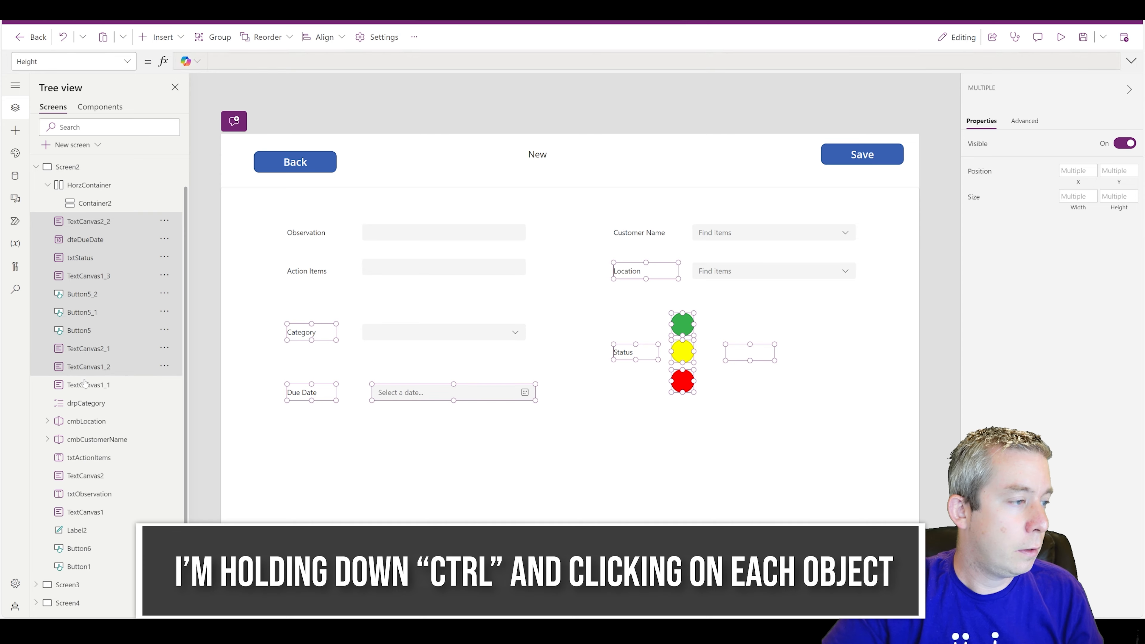
left_click(88, 385, "ctrl")
left_click(88, 420, "ctrl")
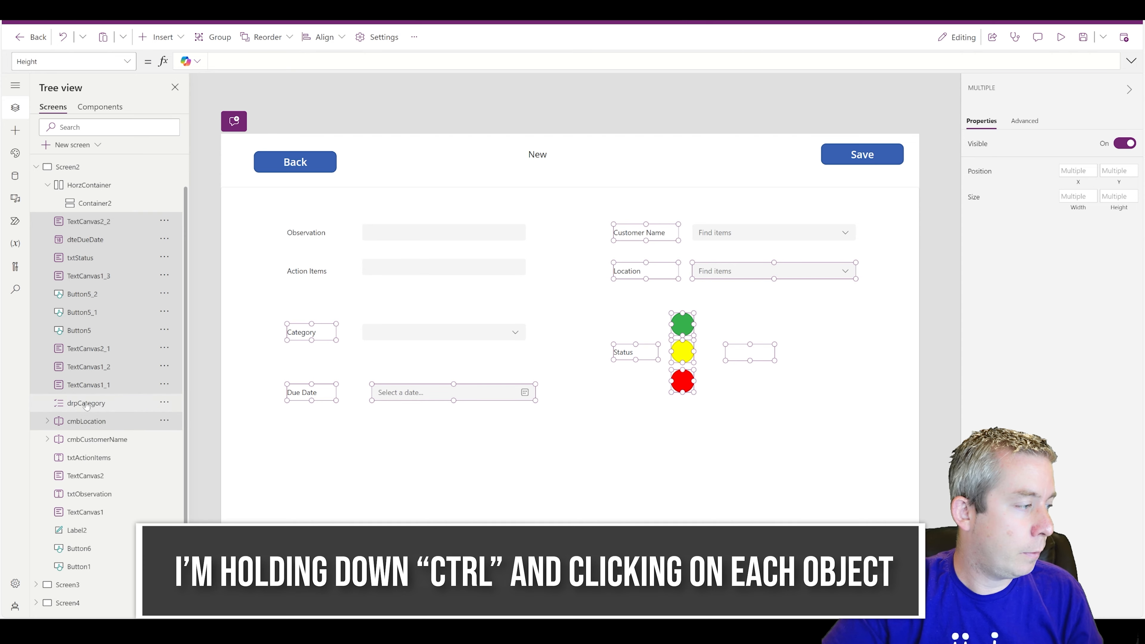
left_click(87, 405, "ctrl")
left_click(91, 440, "ctrl")
left_click(89, 457, "ctrl")
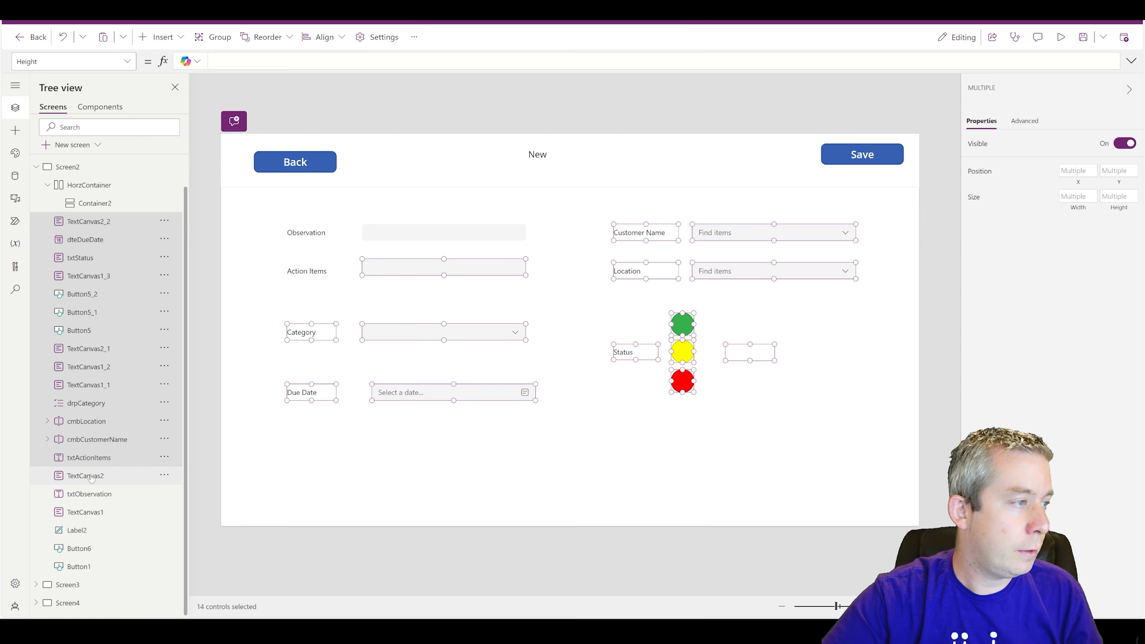
left_click(87, 475, "ctrl")
left_click(89, 495, "ctrl")
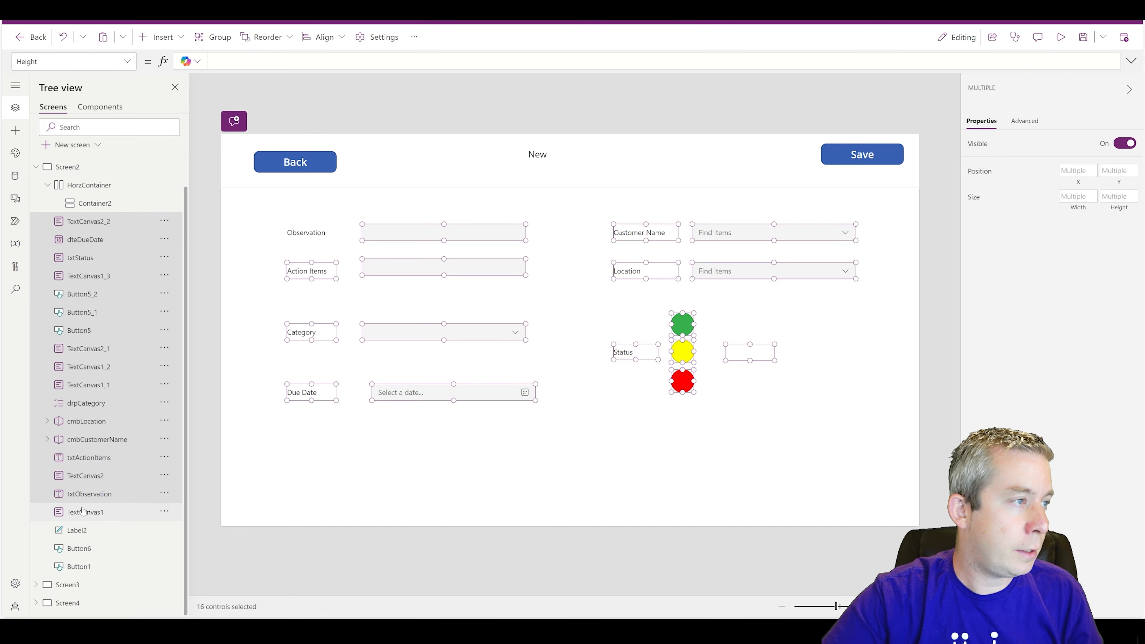
left_click(82, 511, "ctrl")
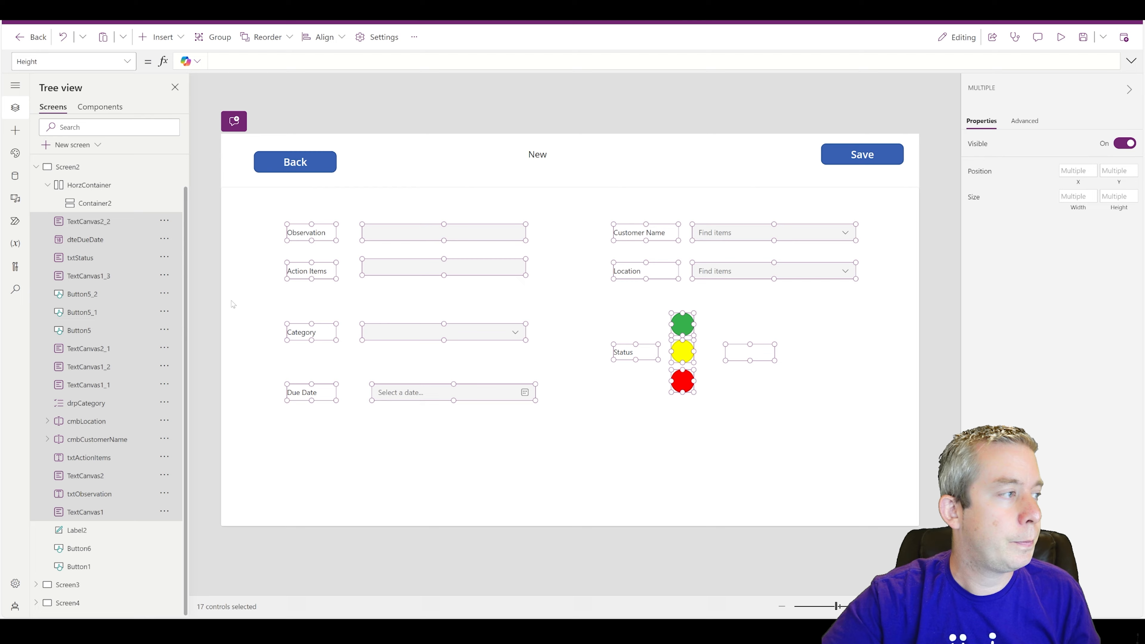
key("Delete")
left_click(93, 236)
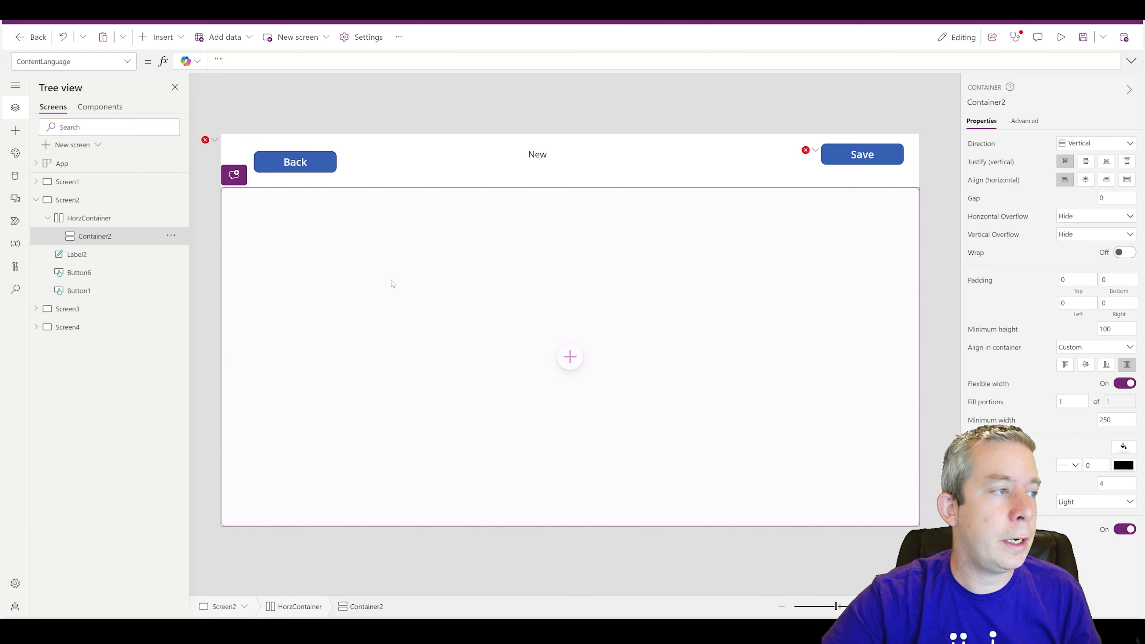
key("ctrl+v")
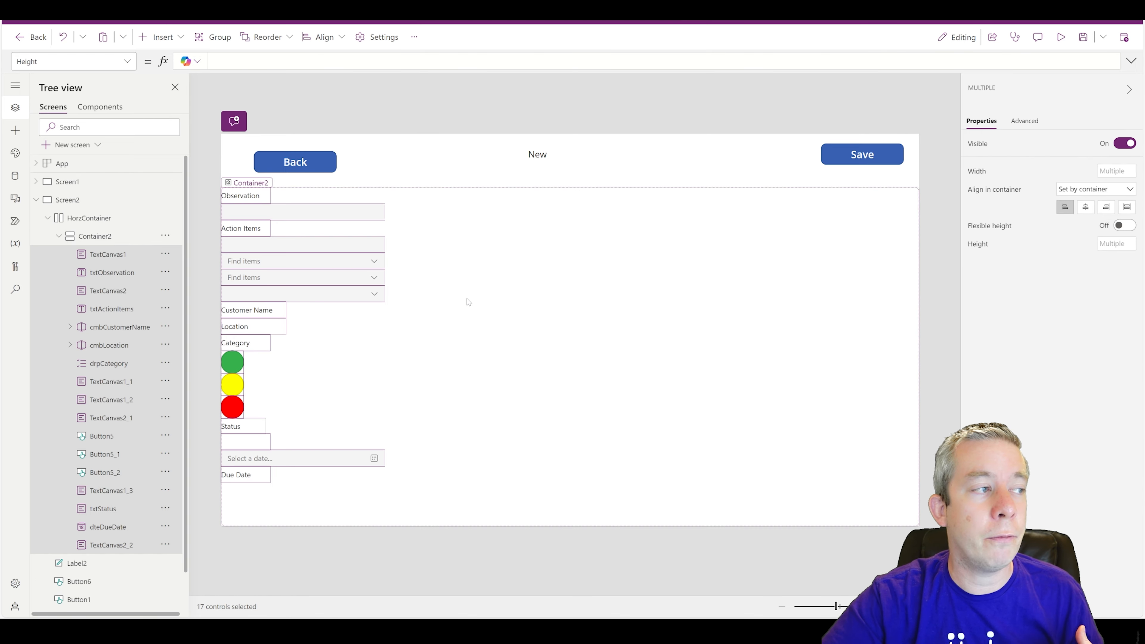
- Rename Container2 to VertContainer
left_click(165, 236)
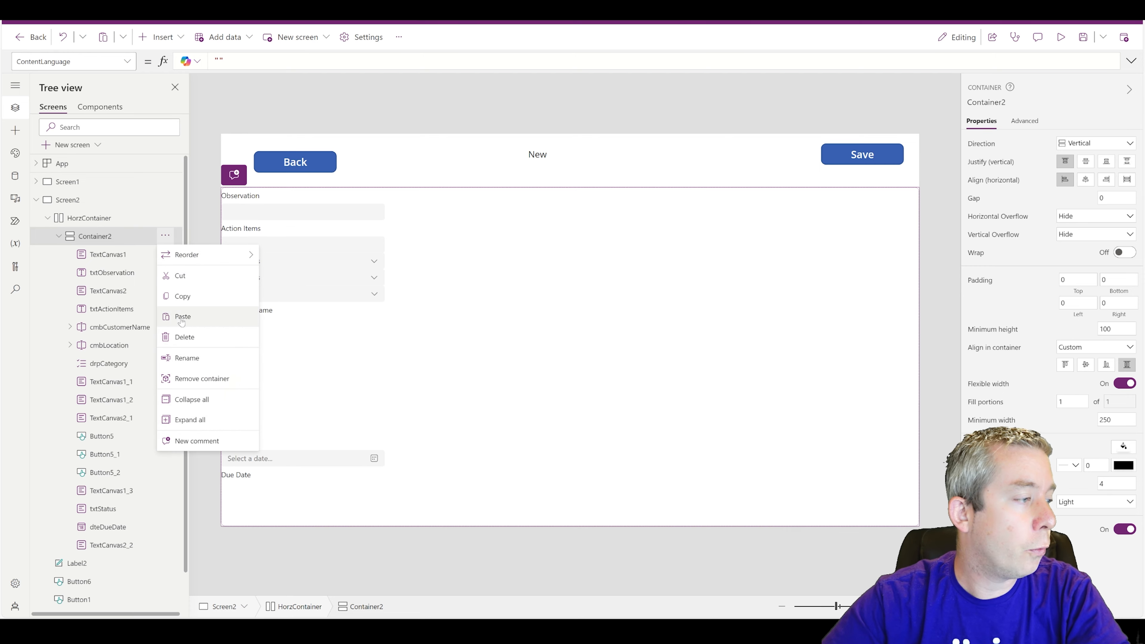
left_click(190, 357)
type("Ver")
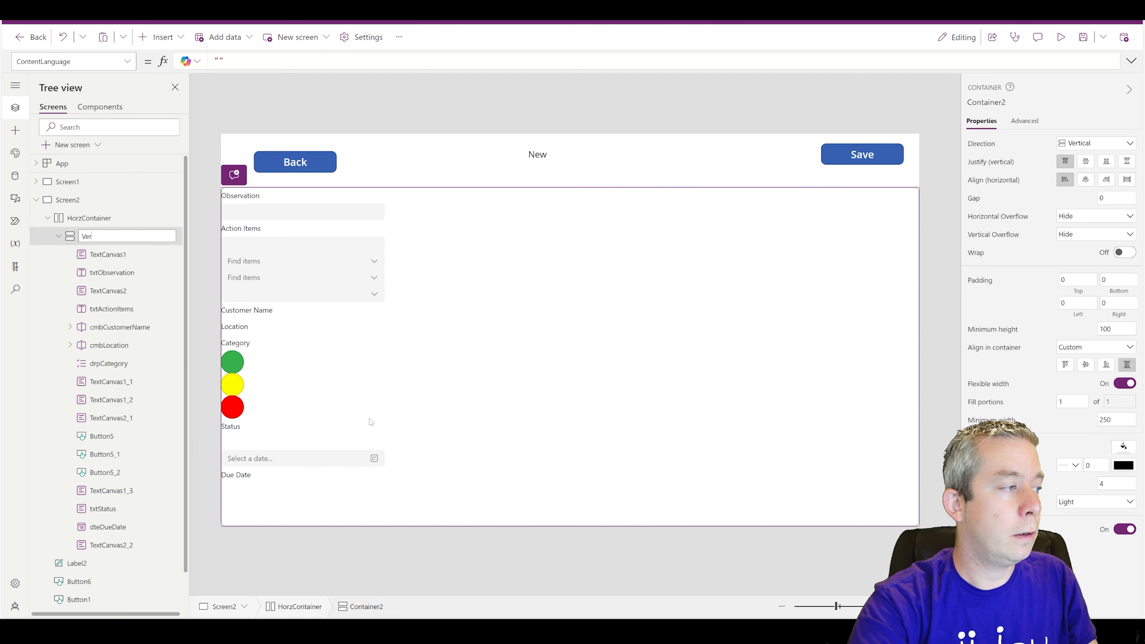
type("tContainer")
key("Return")
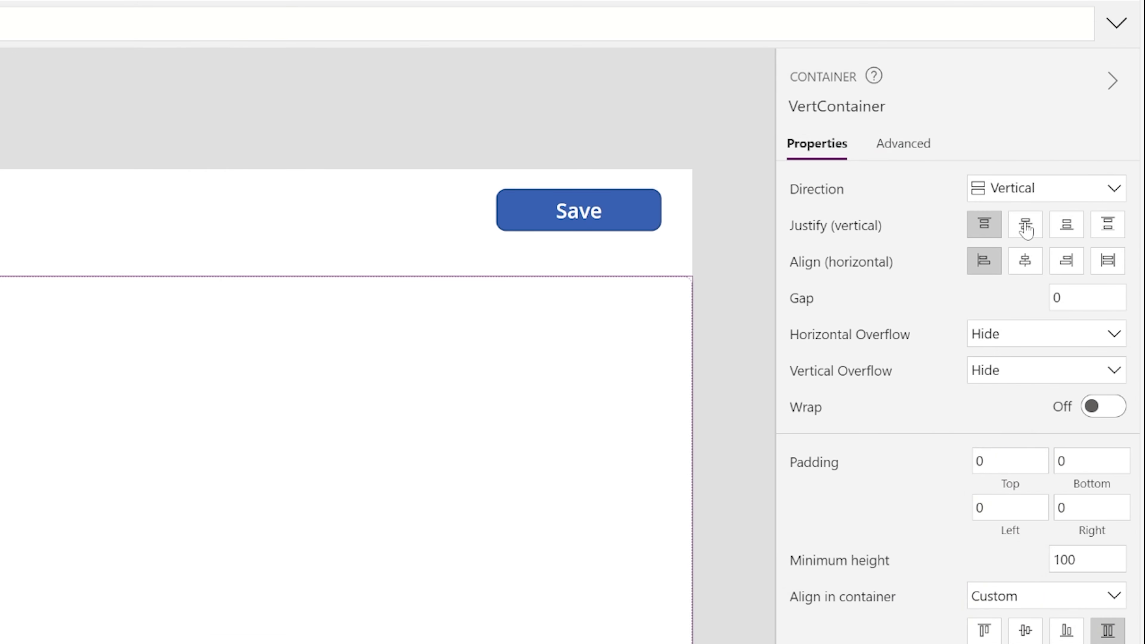
- Centre VertContainer's fields both ways, rename it VertColumnContainer, and select HorzContainer
left_click(1086, 164)
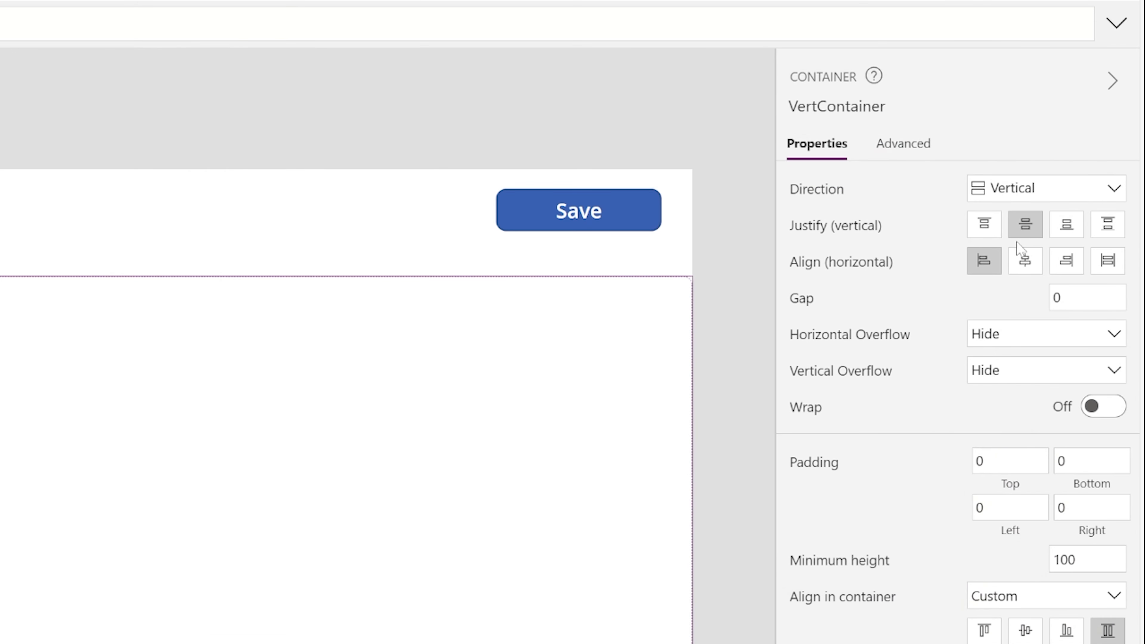
left_click(1025, 266)
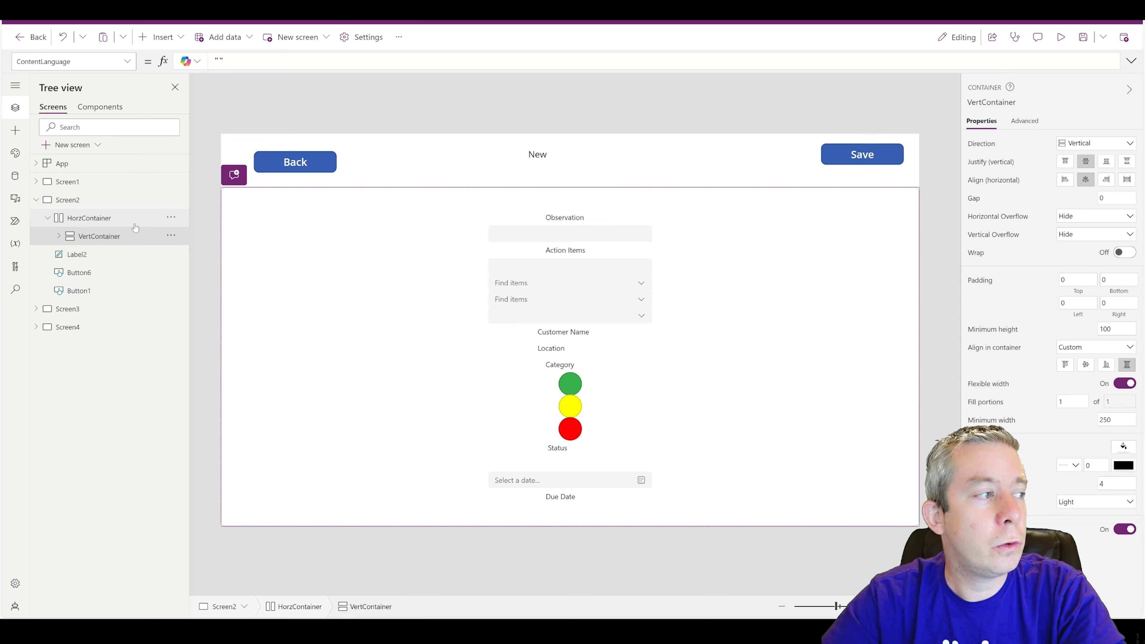
left_click(171, 235)
left_click(192, 359)
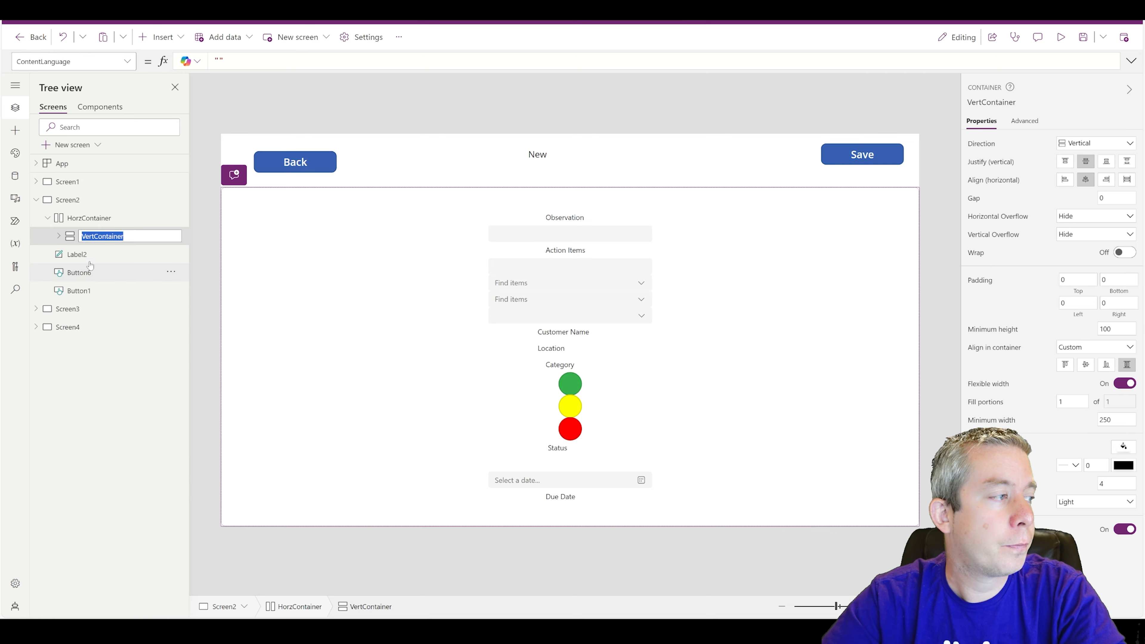
left_click(99, 236)
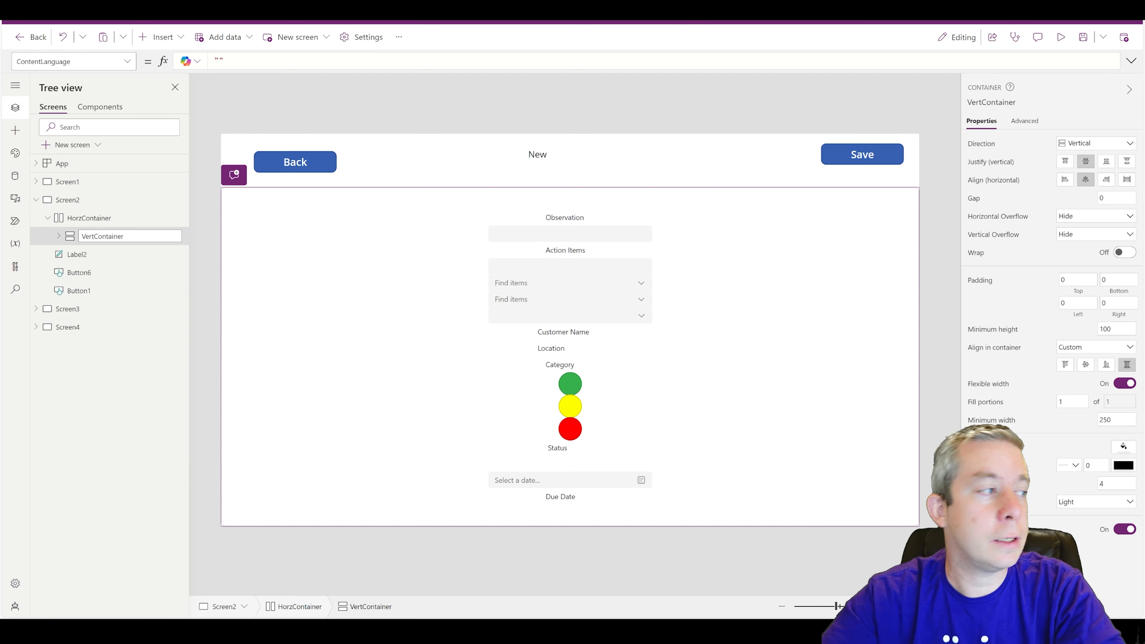
type("Column")
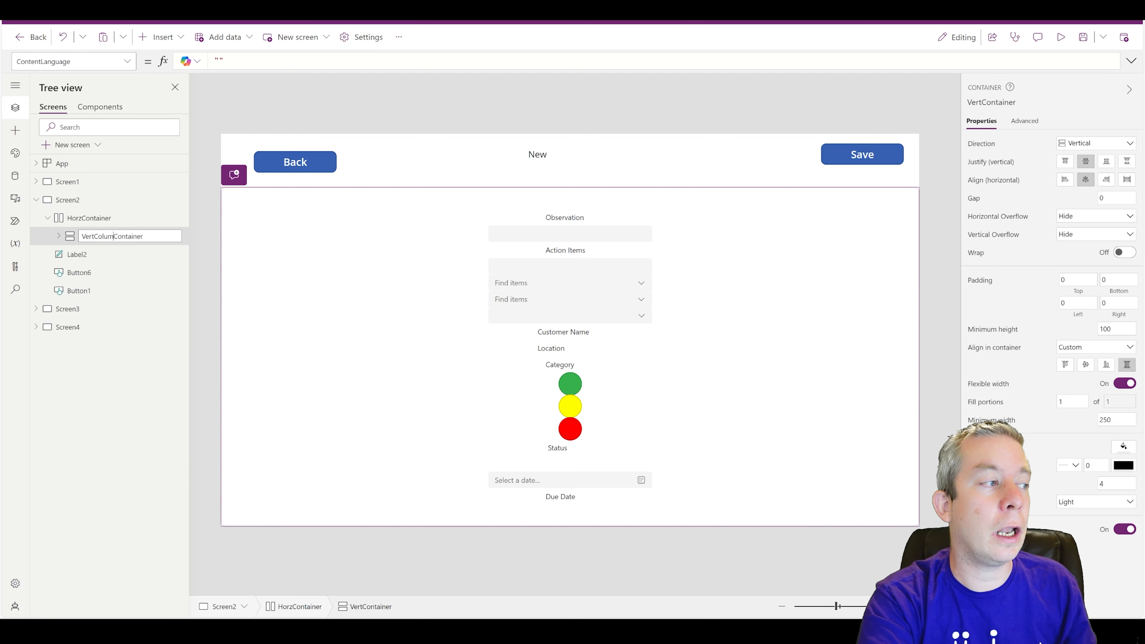
key("Tab")
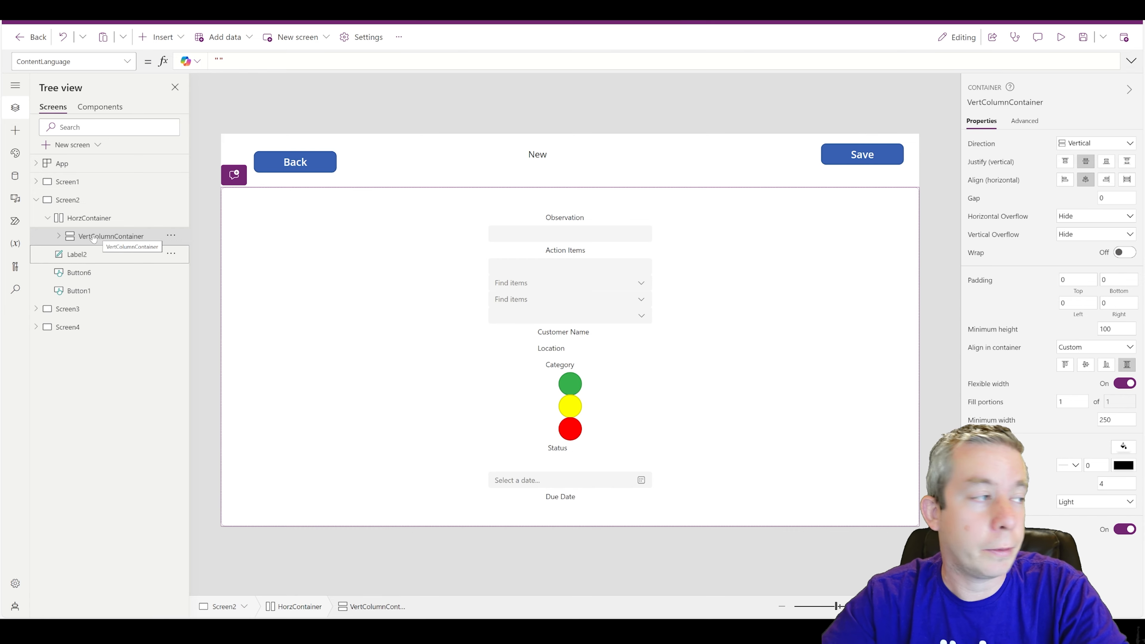
left_click(97, 219)
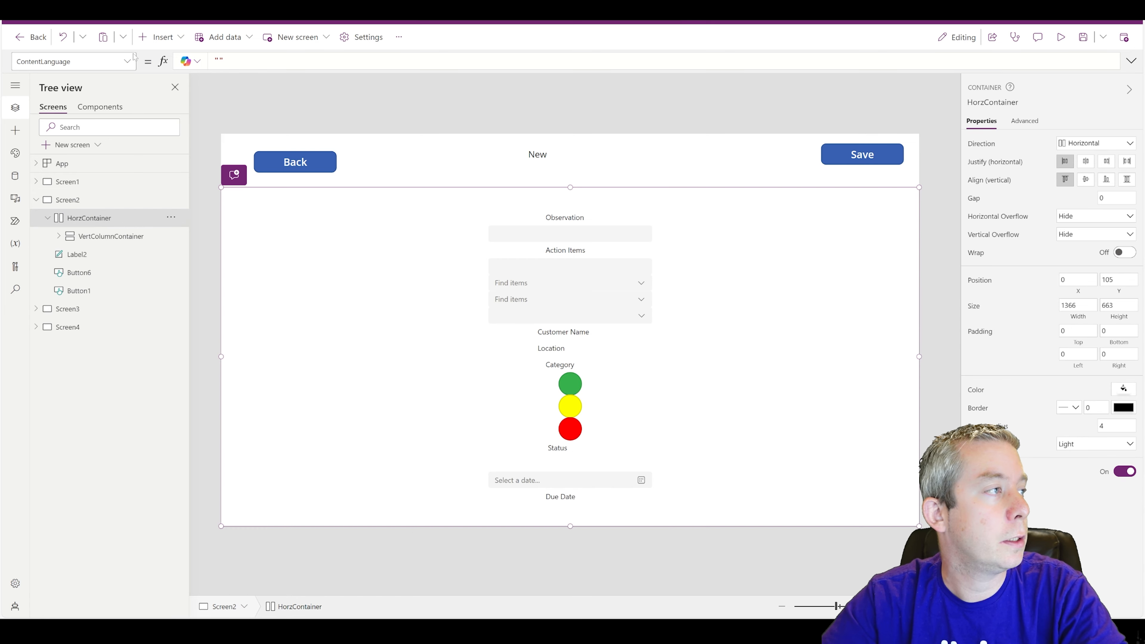
left_click(159, 39)
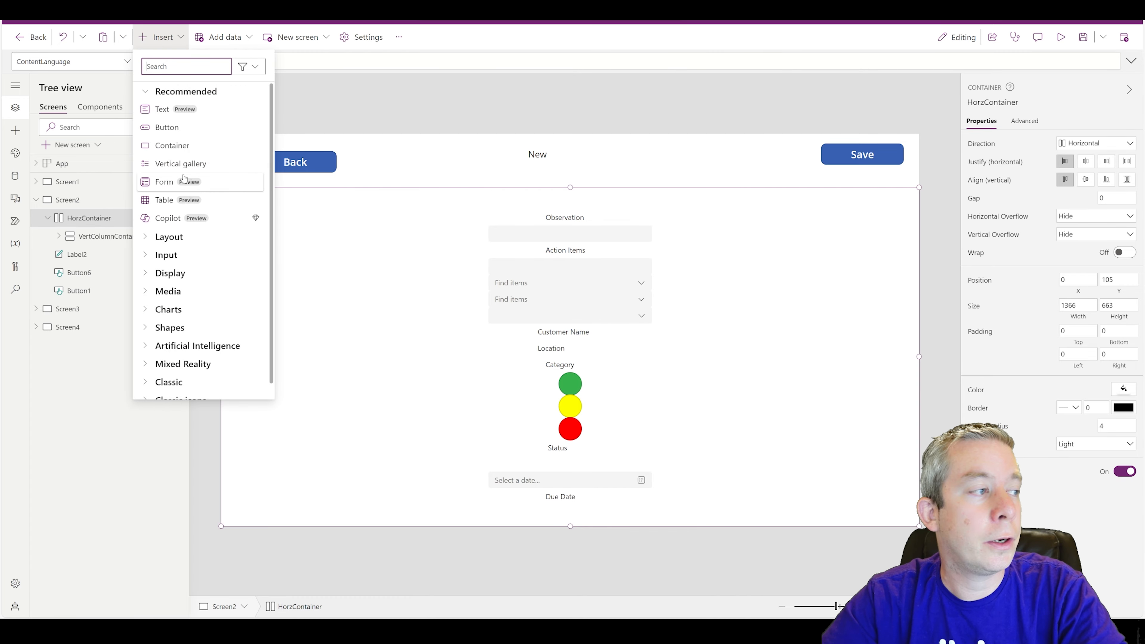
- Insert a second vertical container into HorzContainer and name it VertColumn2Container
type("verti")
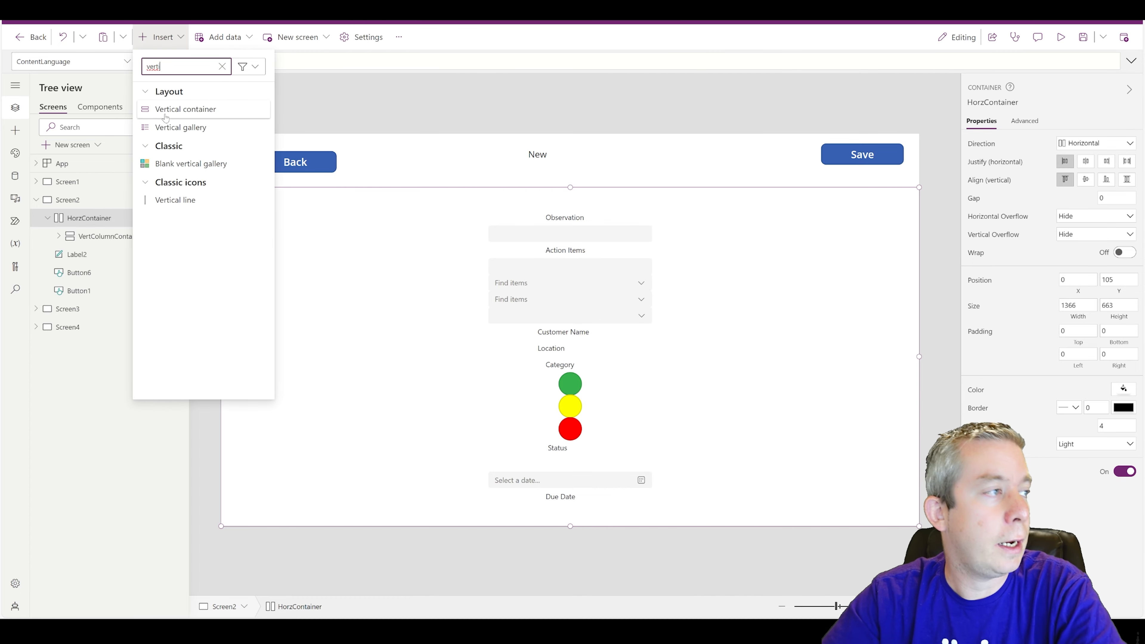
left_click(183, 110)
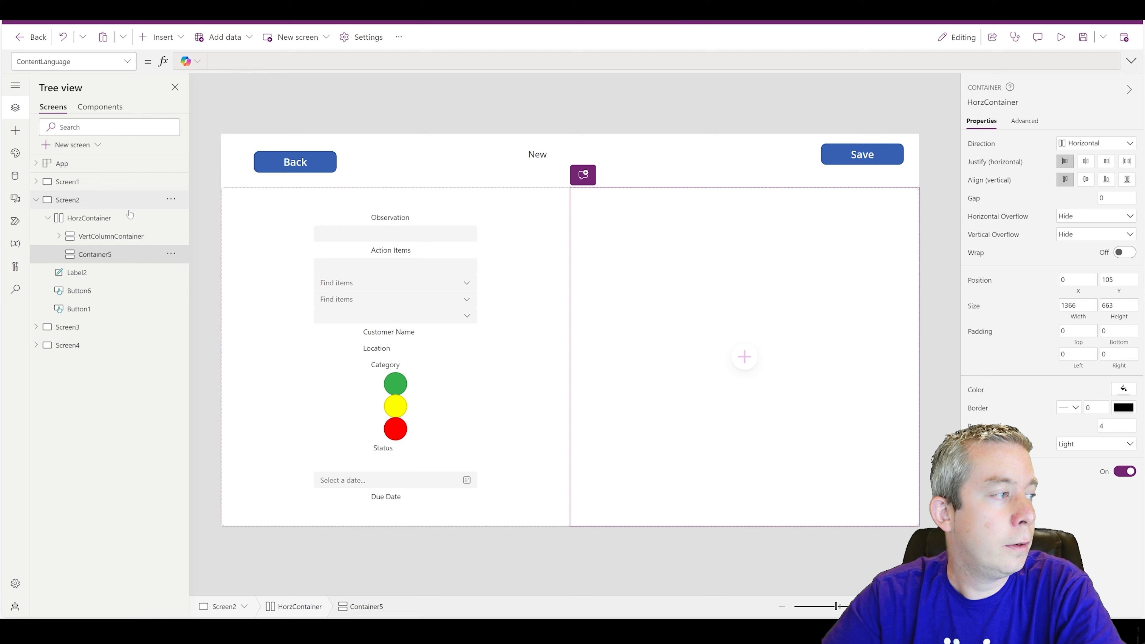
left_click(171, 253)
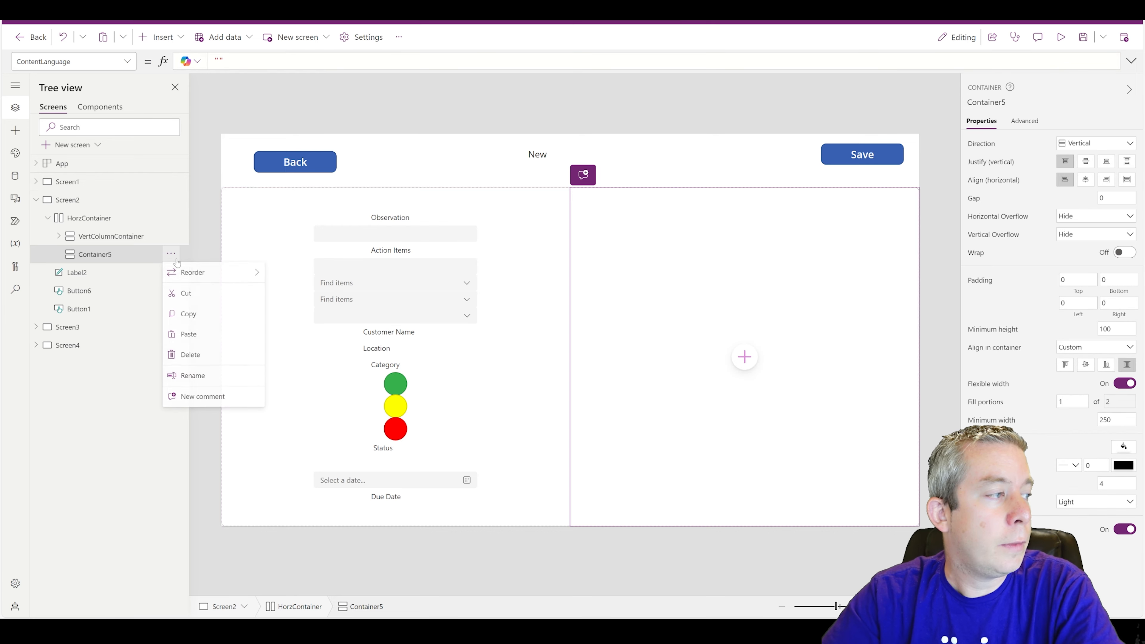
left_click(197, 382)
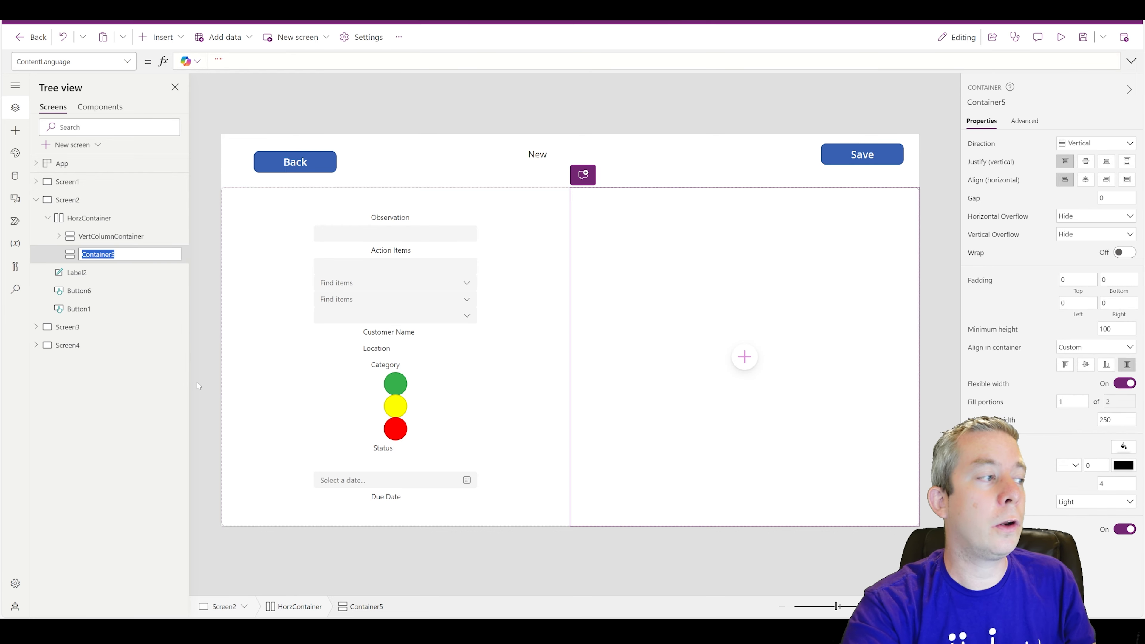
type("VertColumn2")
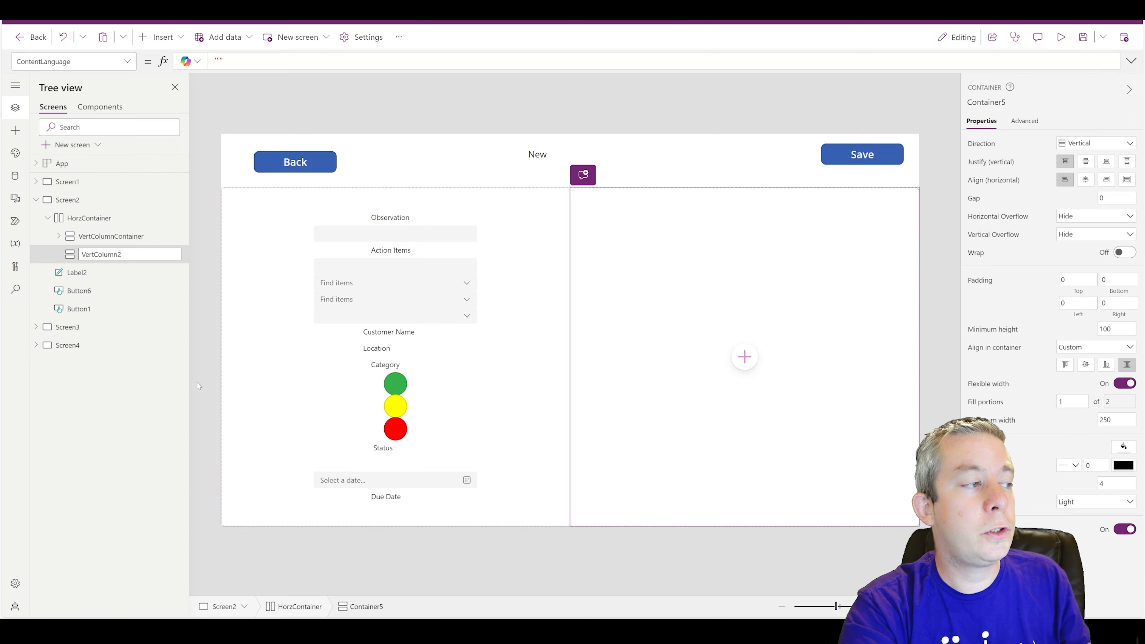
key("Return")
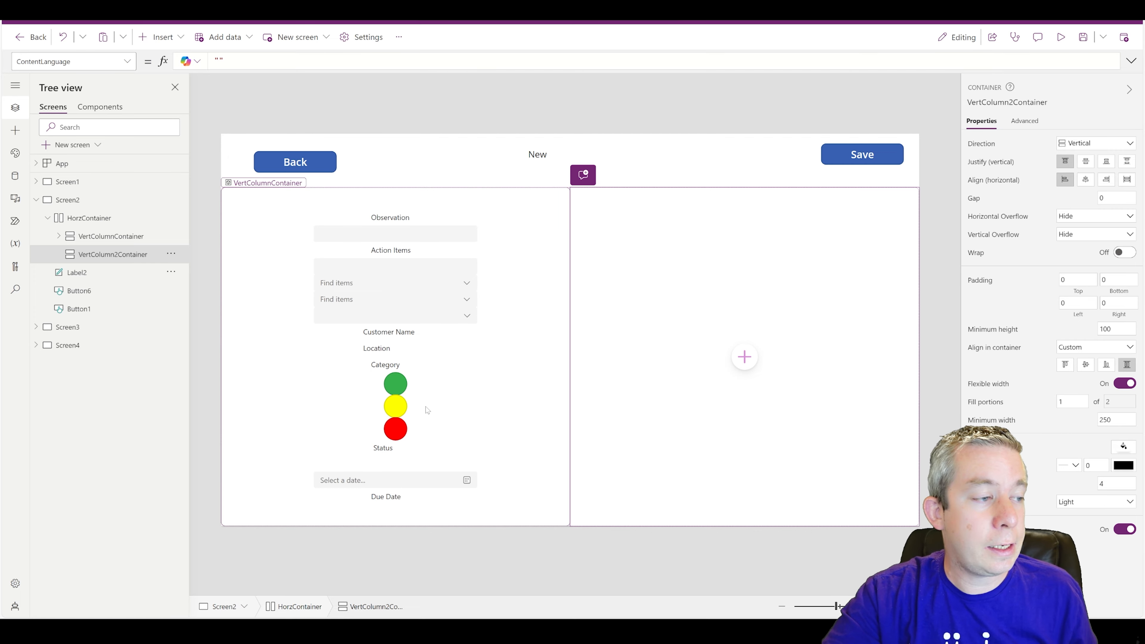
- Move the three traffic-light buttons, Status label, due date picker and Due Date label into VertColumn2Container
left_click(399, 388)
left_click(396, 408, "ctrl")
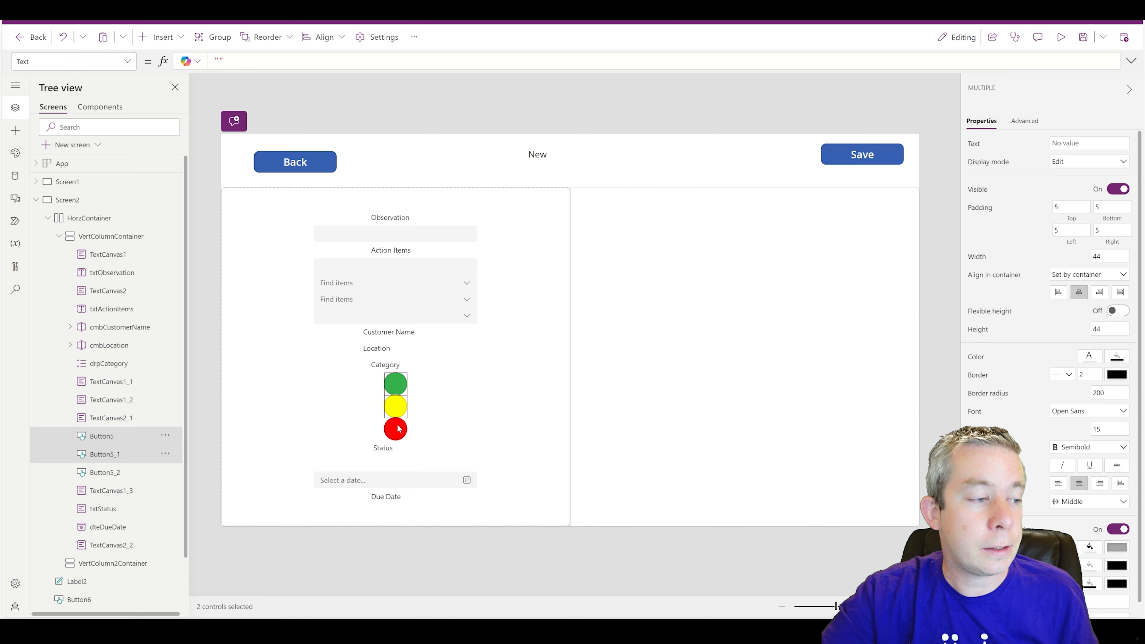
left_click(397, 429, "ctrl")
left_click(385, 449, "ctrl")
left_click(389, 486, "ctrl")
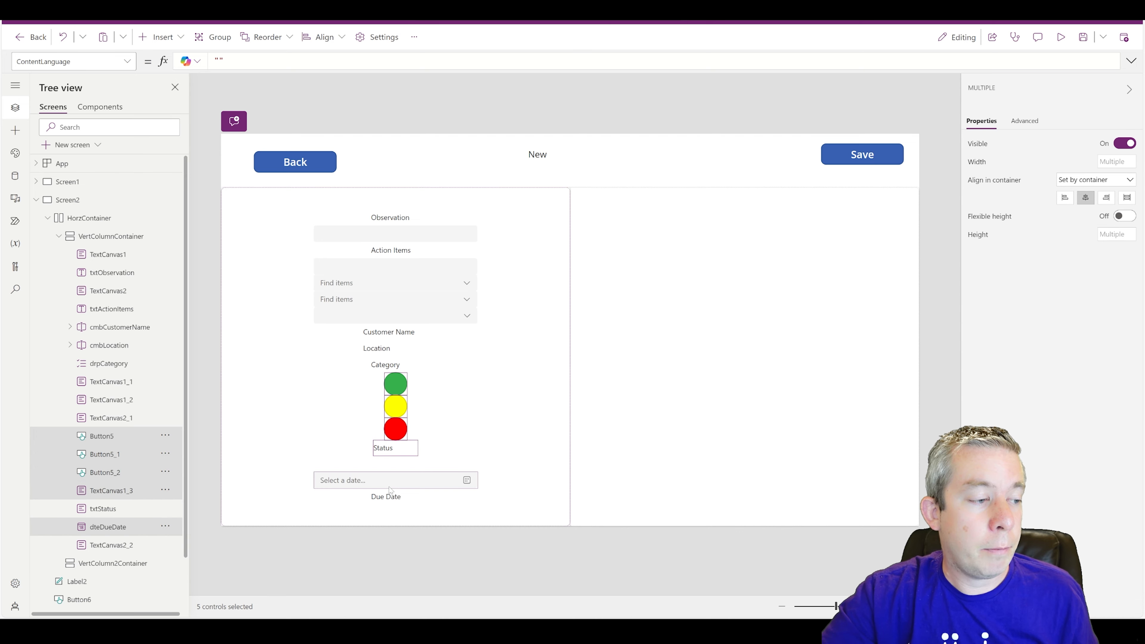
left_click(386, 503, "ctrl")
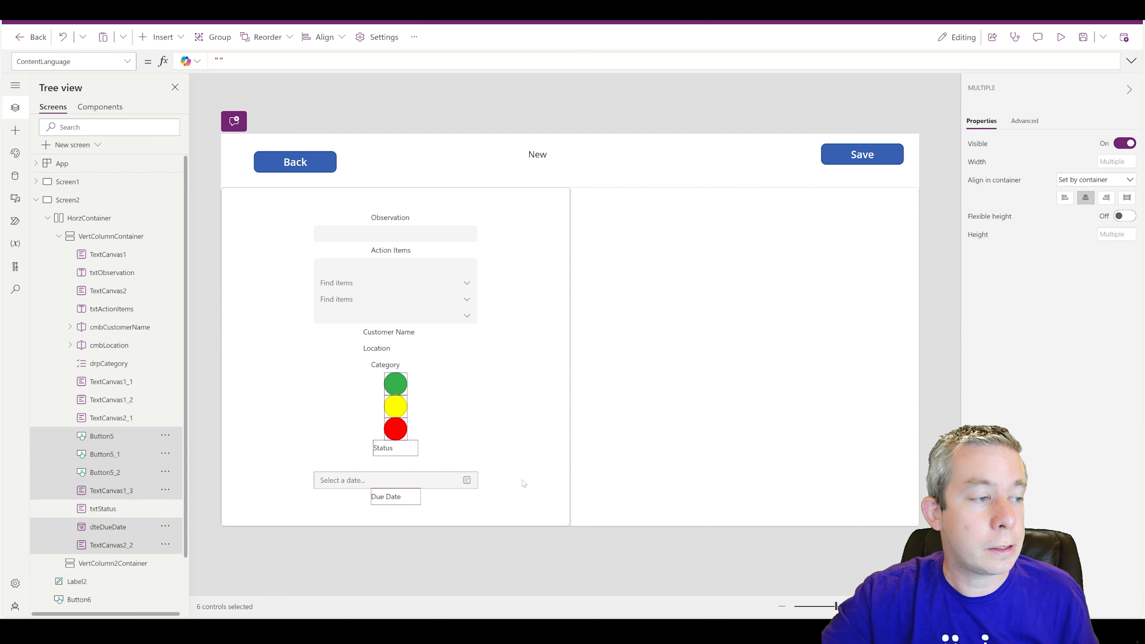
key("ctrl+x")
left_click(673, 391)
left_click(654, 430)
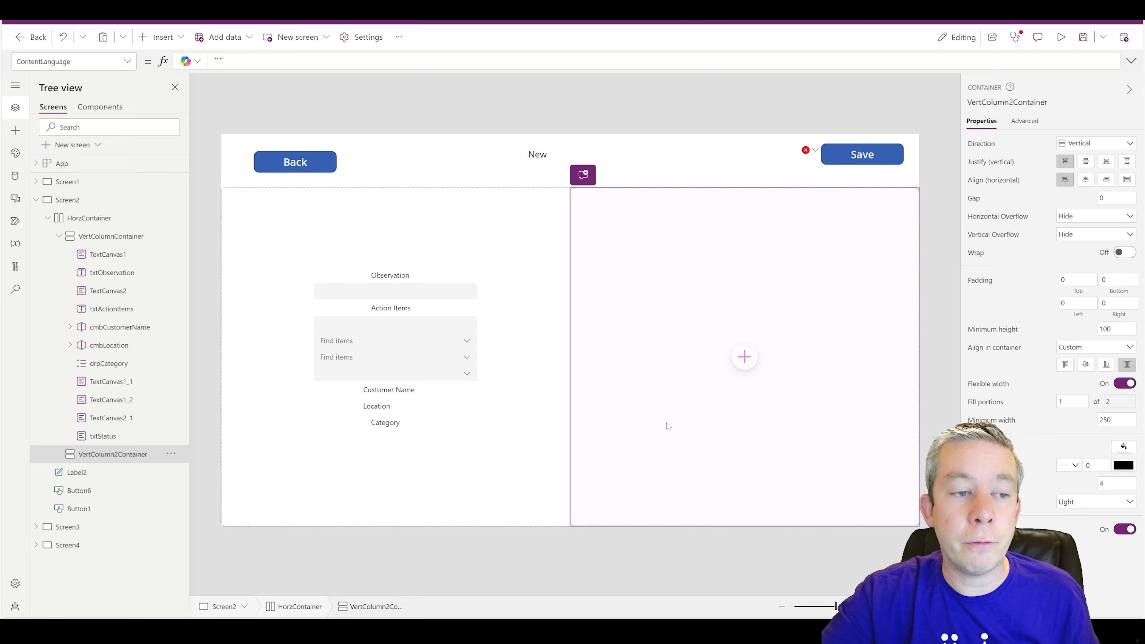
key("ctrl+v")
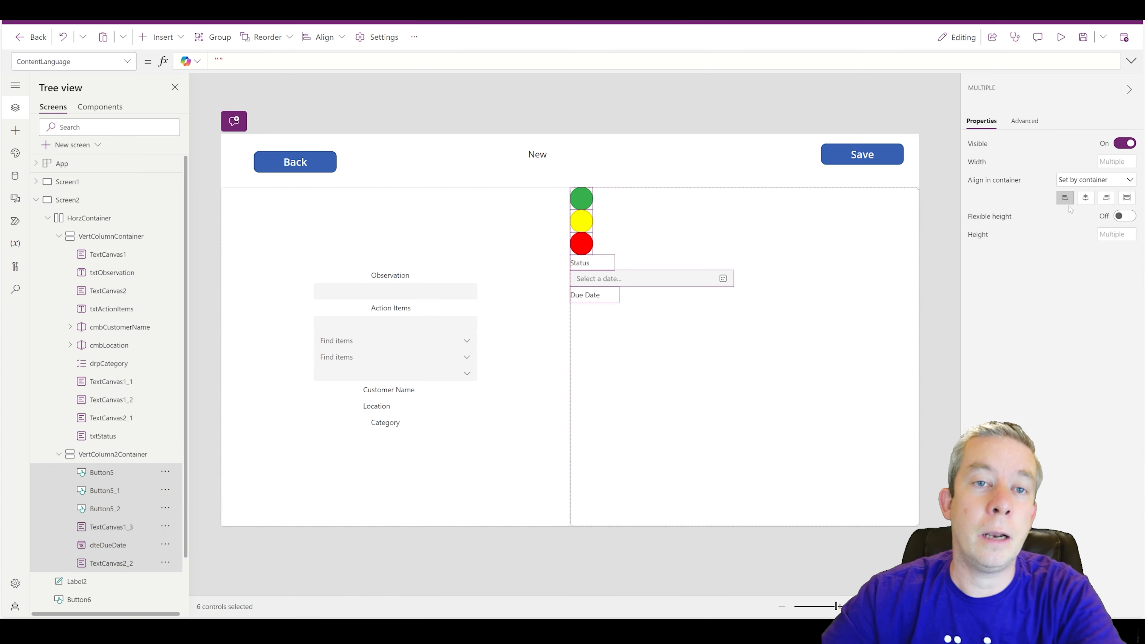
- Centre VertColumn2Container's contents vertically and horizontally
left_click(1085, 198)
left_click(787, 411)
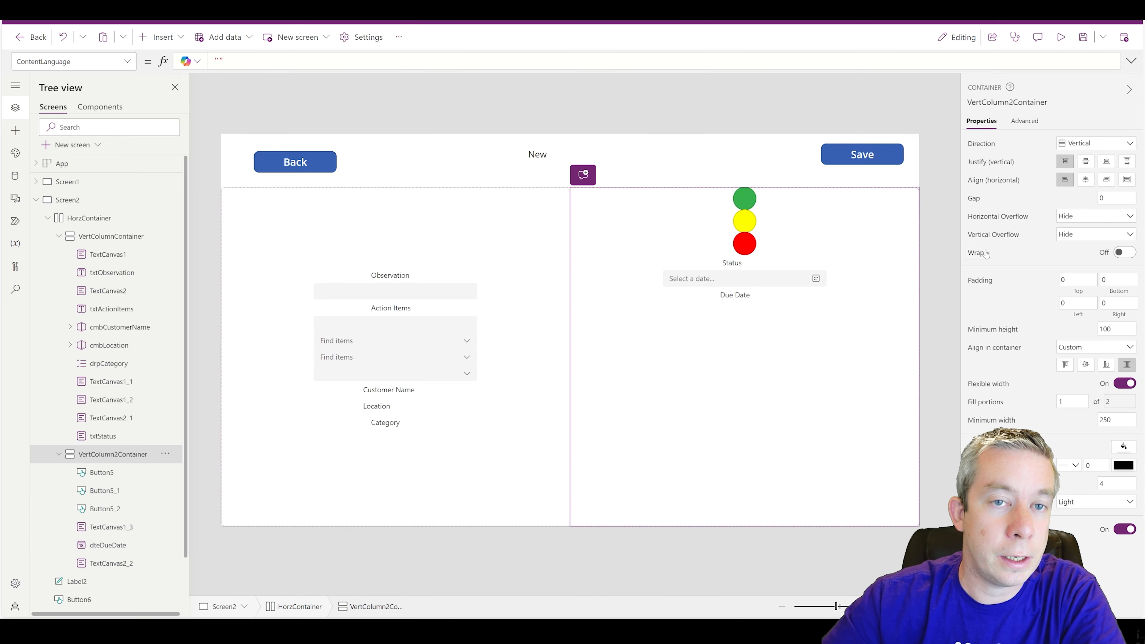
left_click(1085, 162)
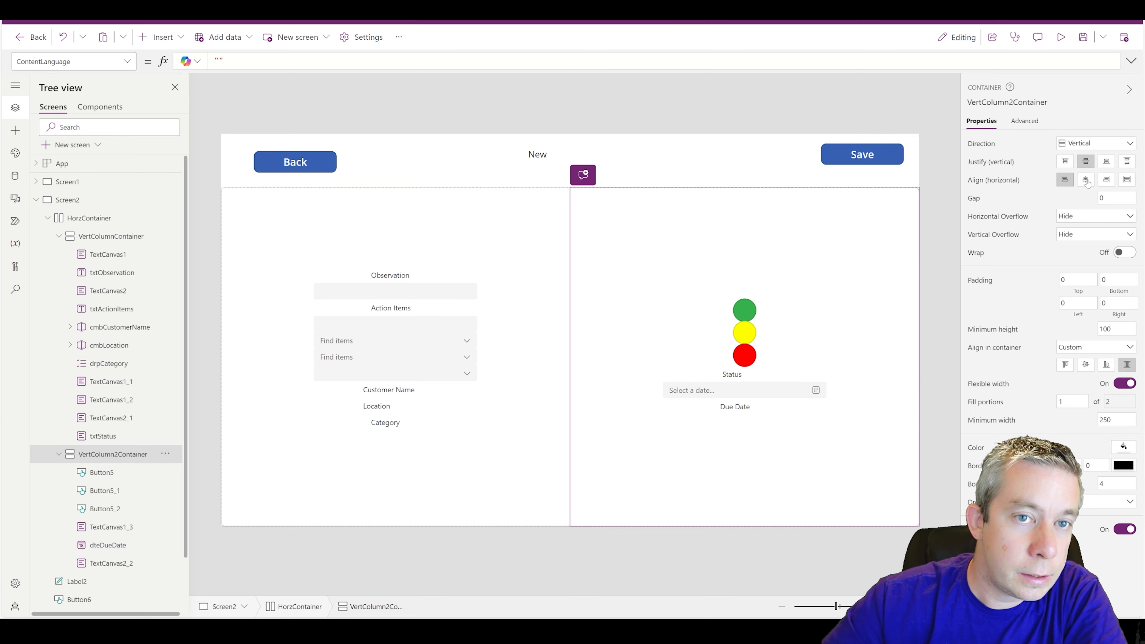
left_click(1086, 180)
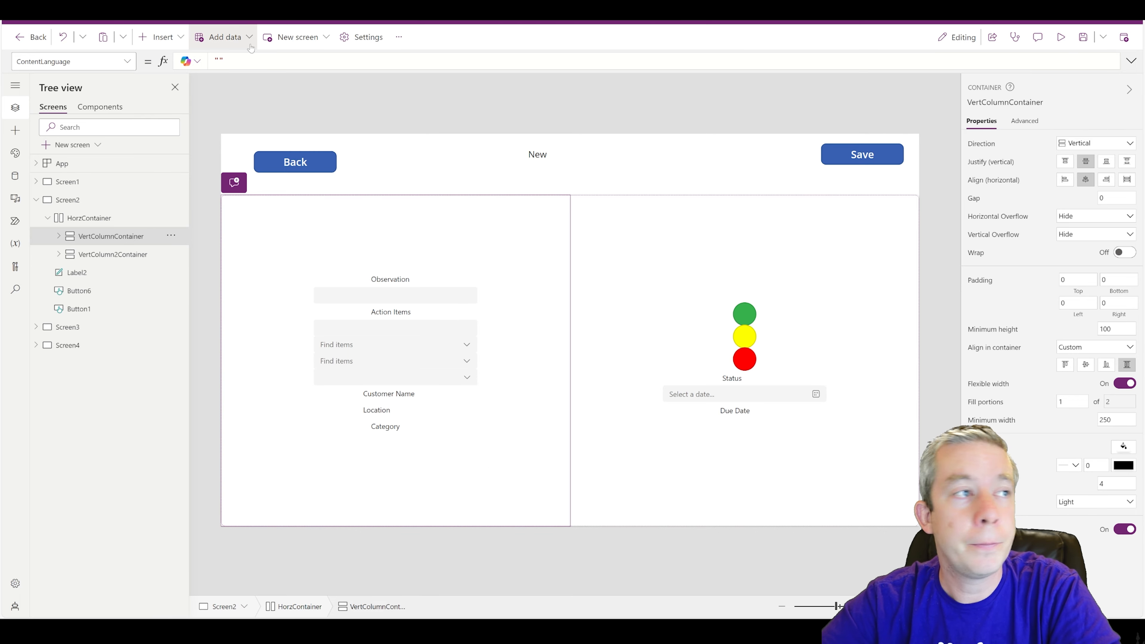
- Insert a vertical container, Container6, into VertColumnContainer
left_click(180, 45)
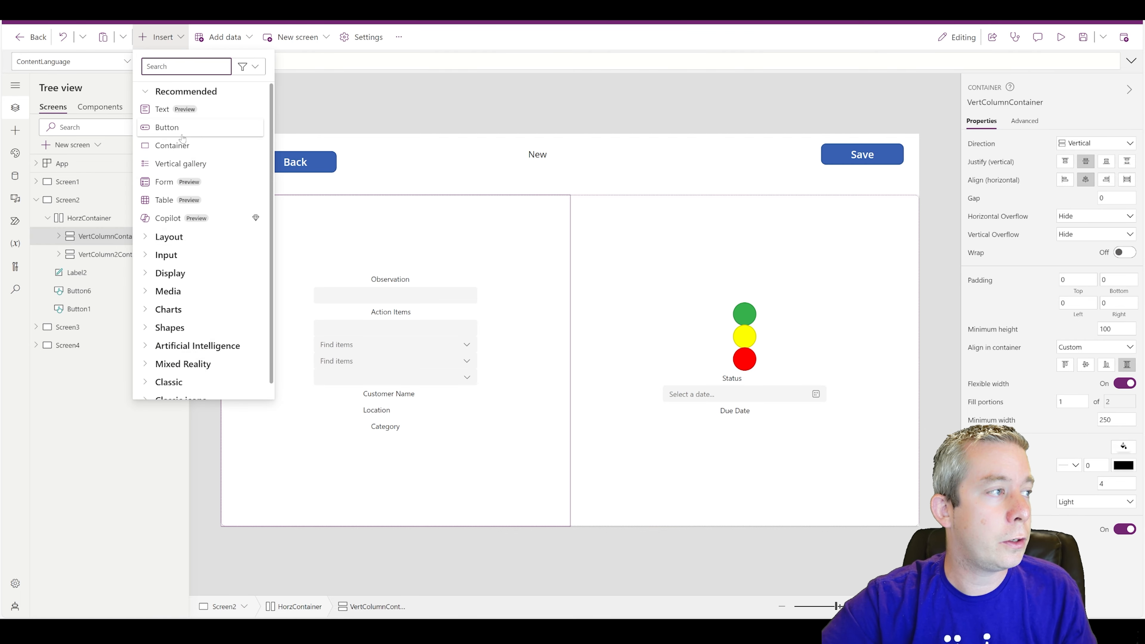
type("c")
key("BackSpace")
type("vert")
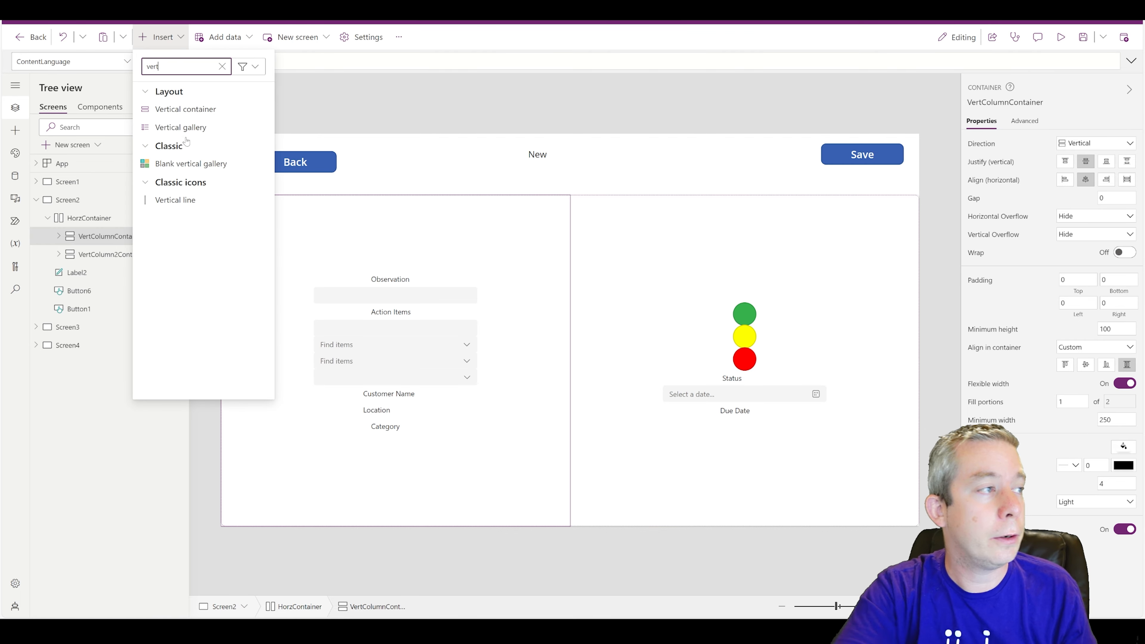
left_click(201, 113)
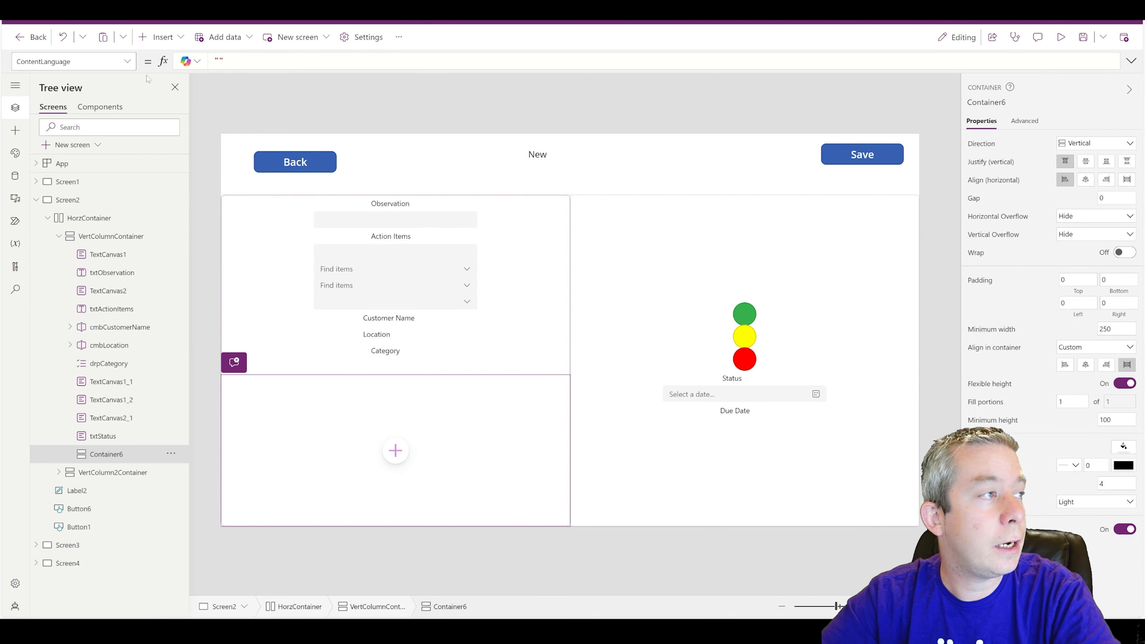
- Add another vertical container, which lands inside Container6 as Container7, then delete it
left_click(160, 37)
type("verti")
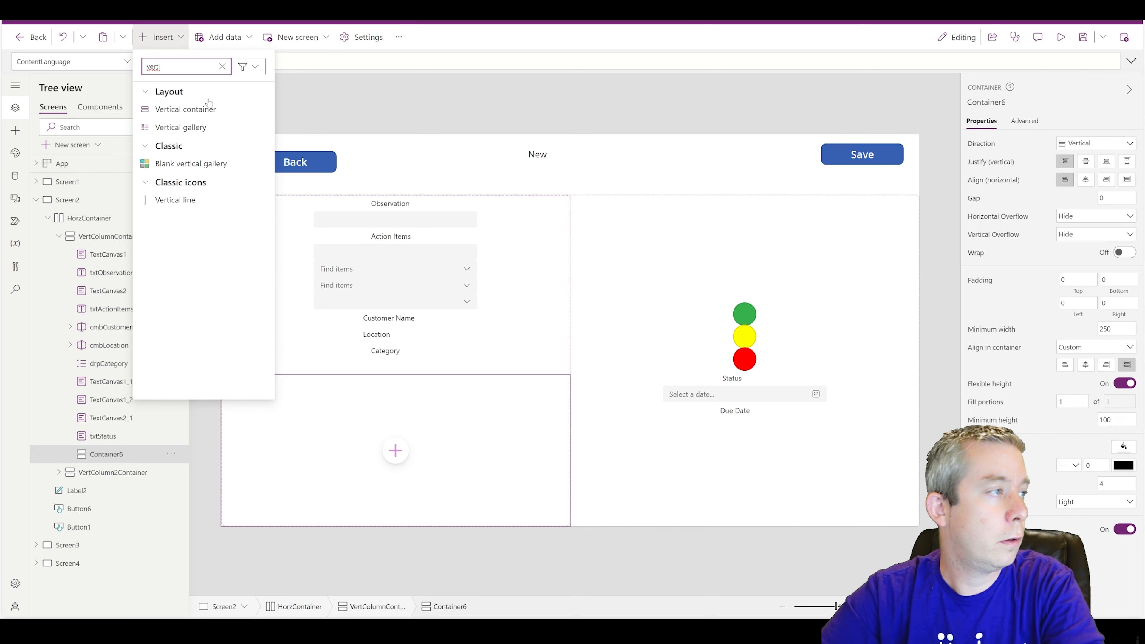
left_click(204, 109)
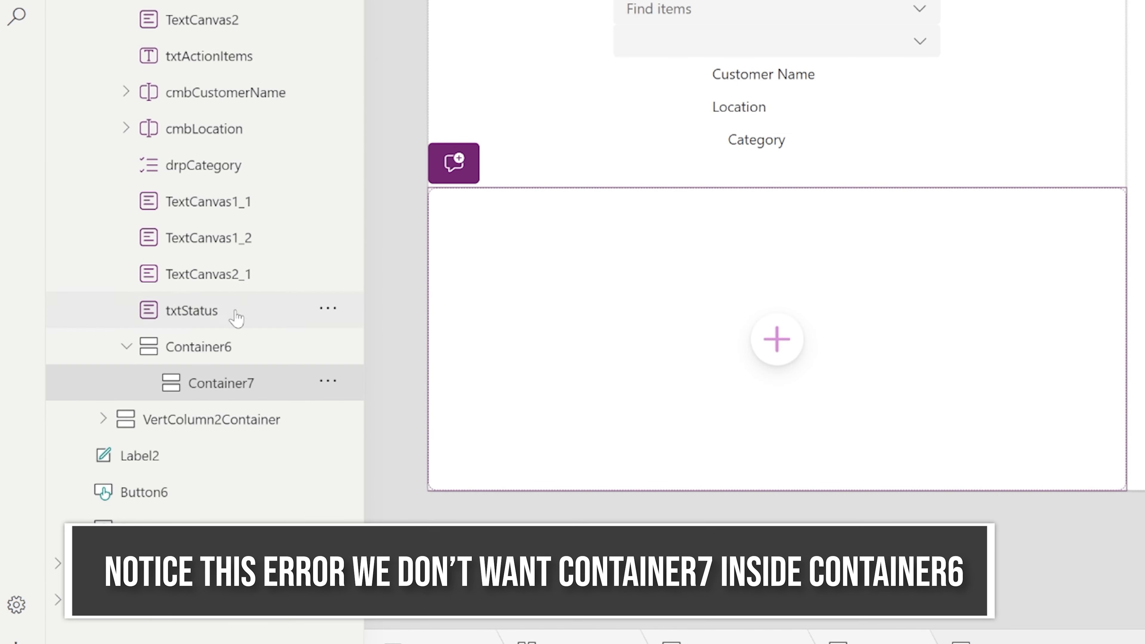
left_click(328, 381)
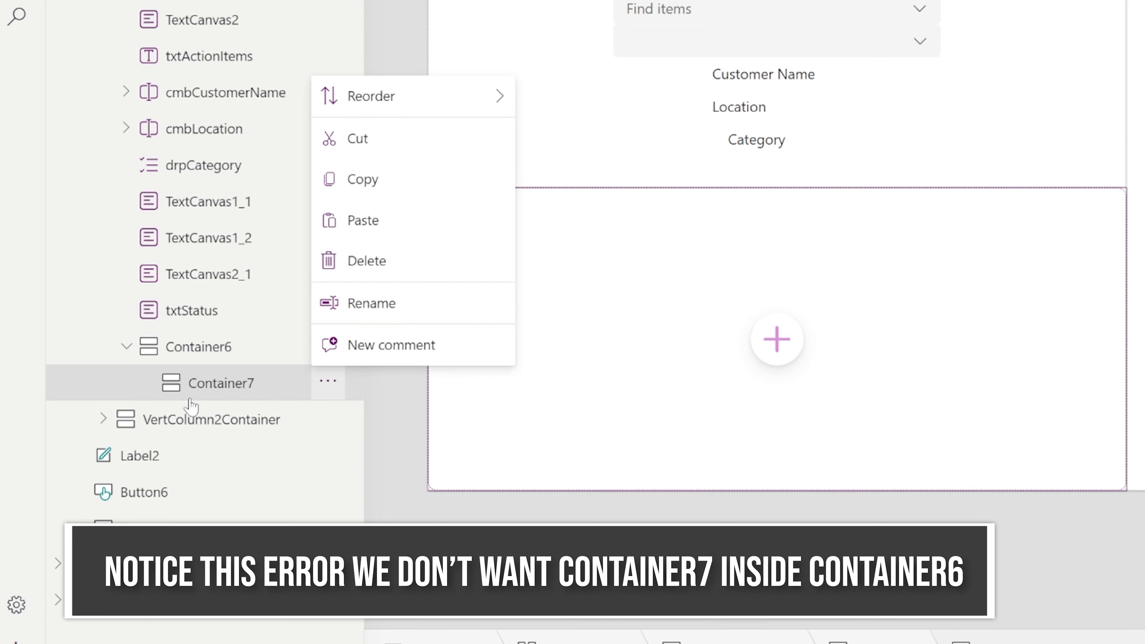
left_click(358, 267)
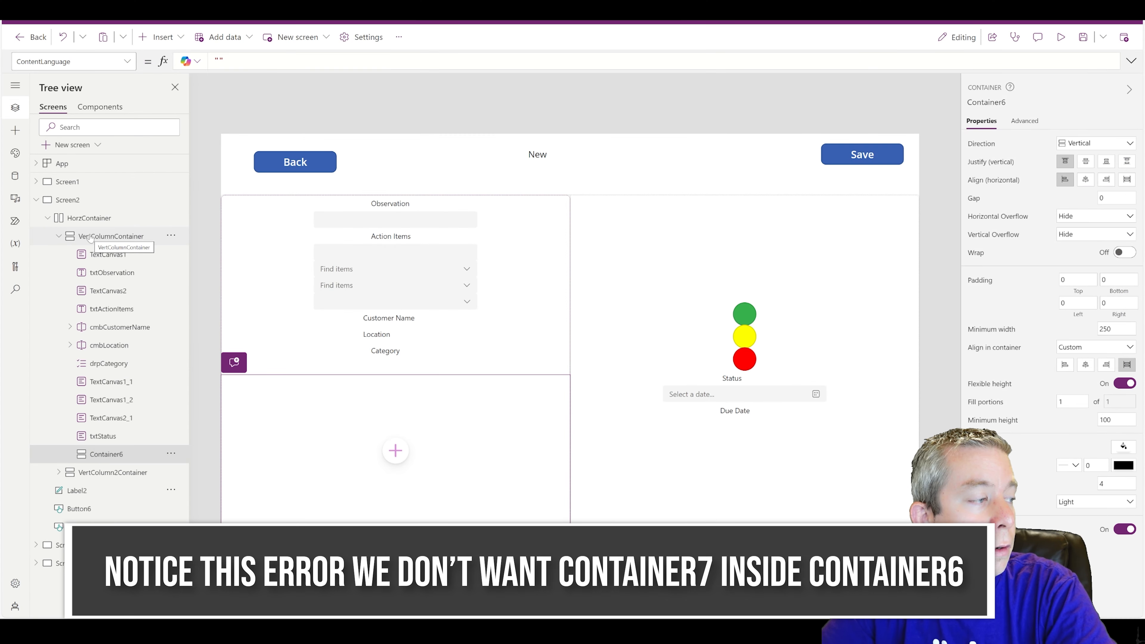
- Insert vertical container Container8 into VertColumnContainer below Container6
left_click(111, 236)
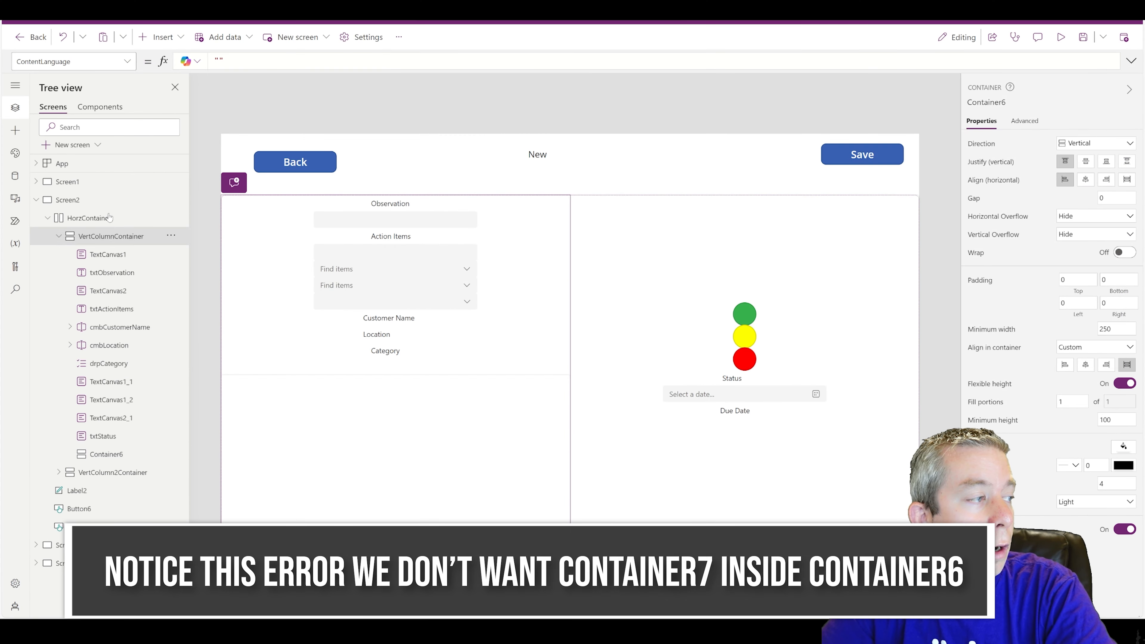
left_click(158, 37)
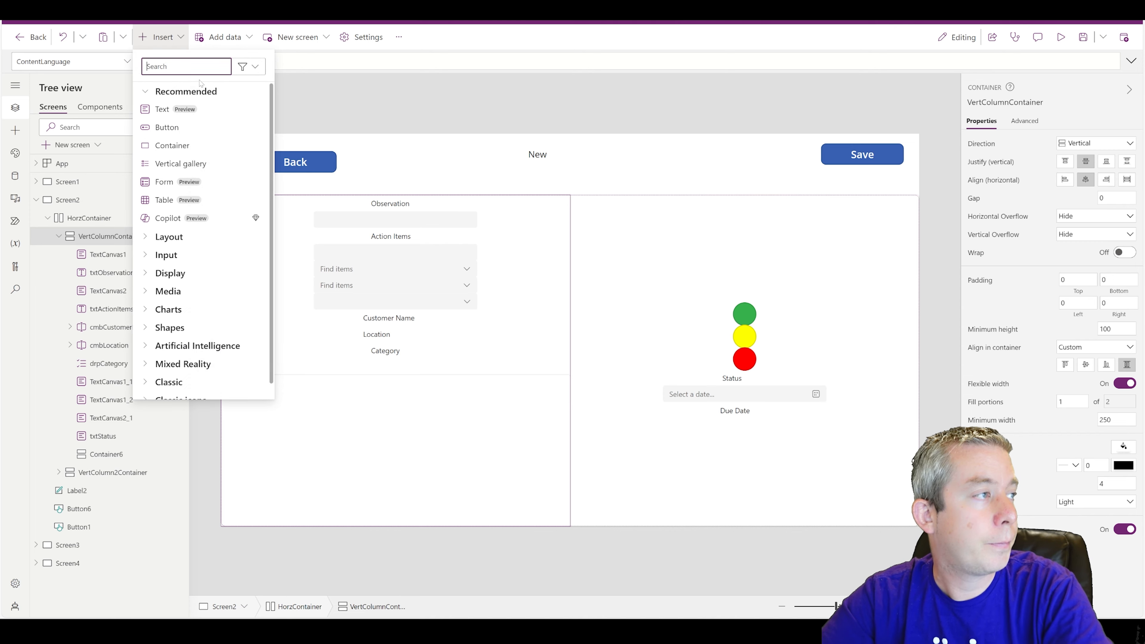
type("vert")
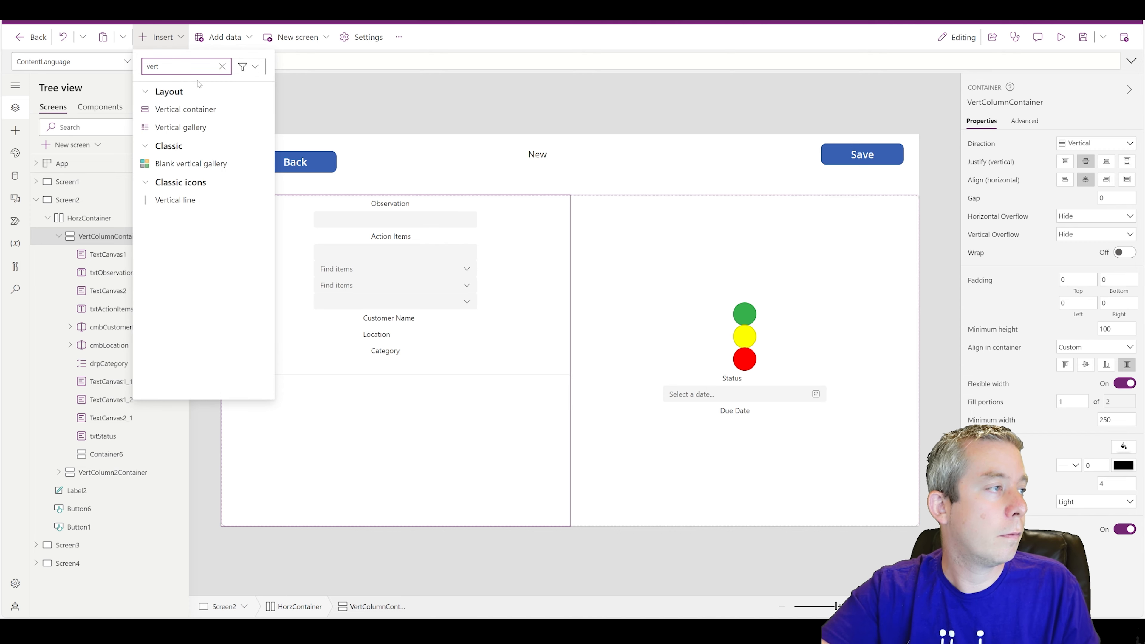
left_click(199, 109)
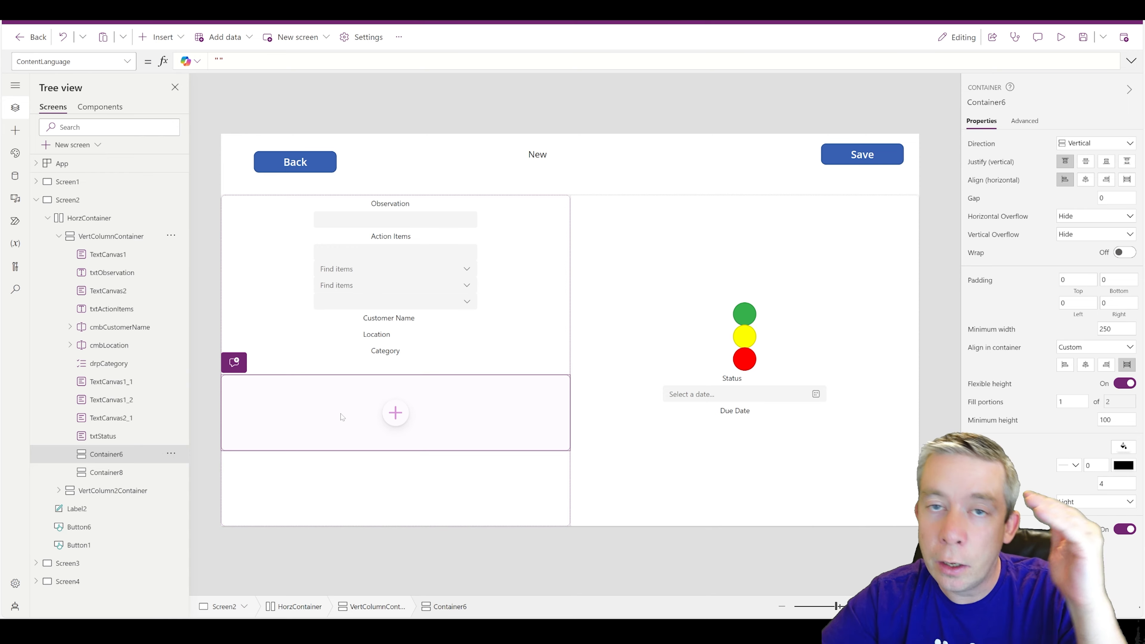
- Set VertColumnContainer's layout direction to Horizontal
left_click(96, 235)
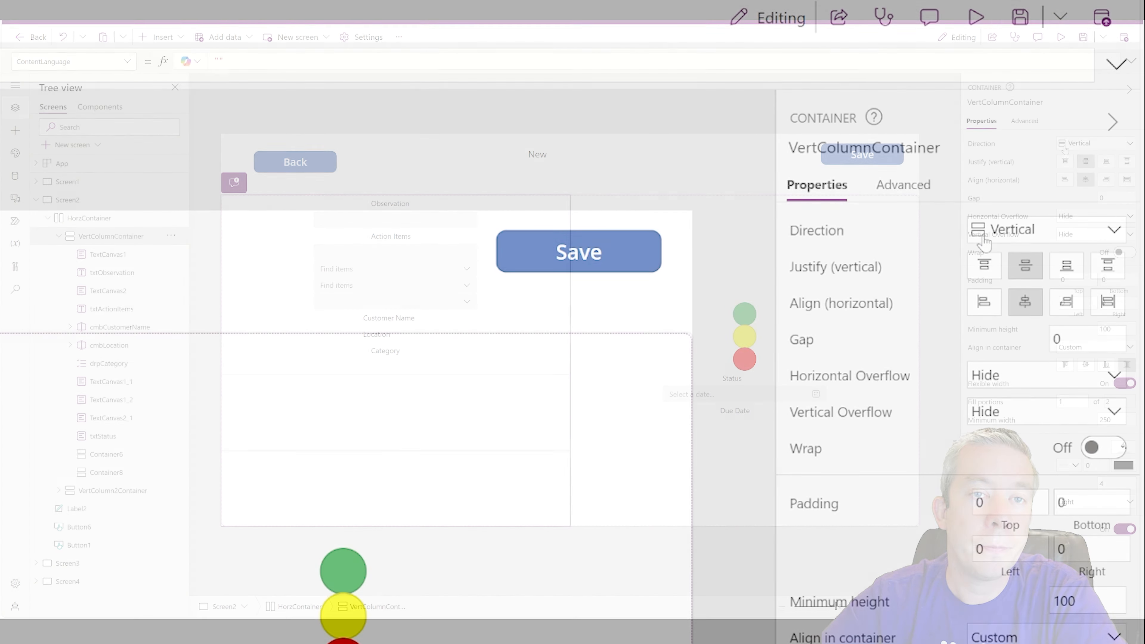
left_click(1001, 229)
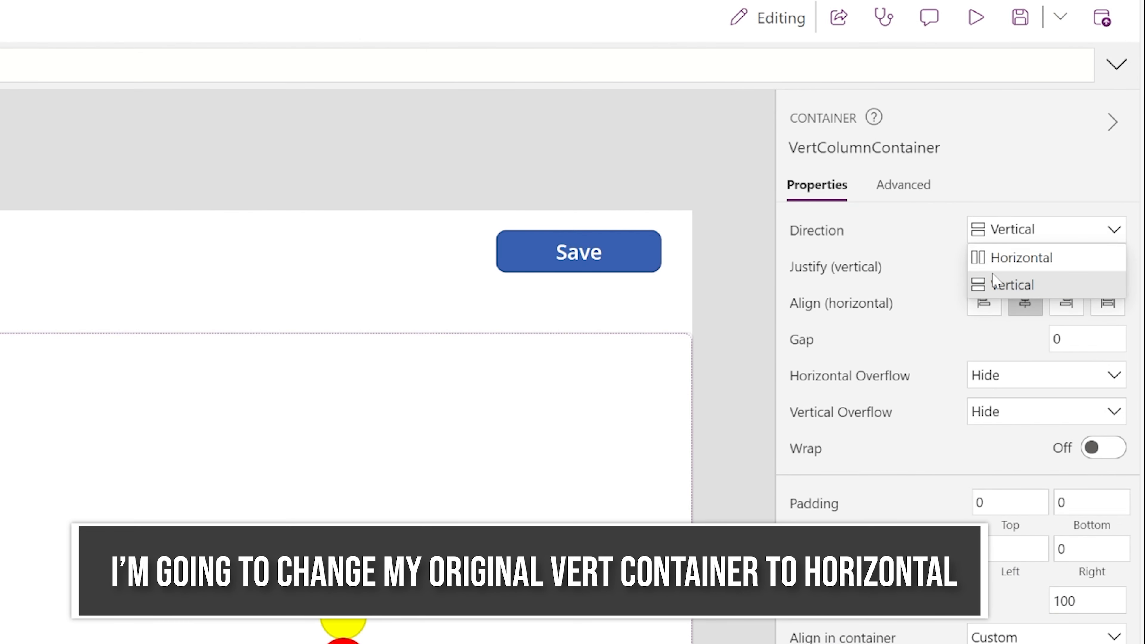
left_click(999, 259)
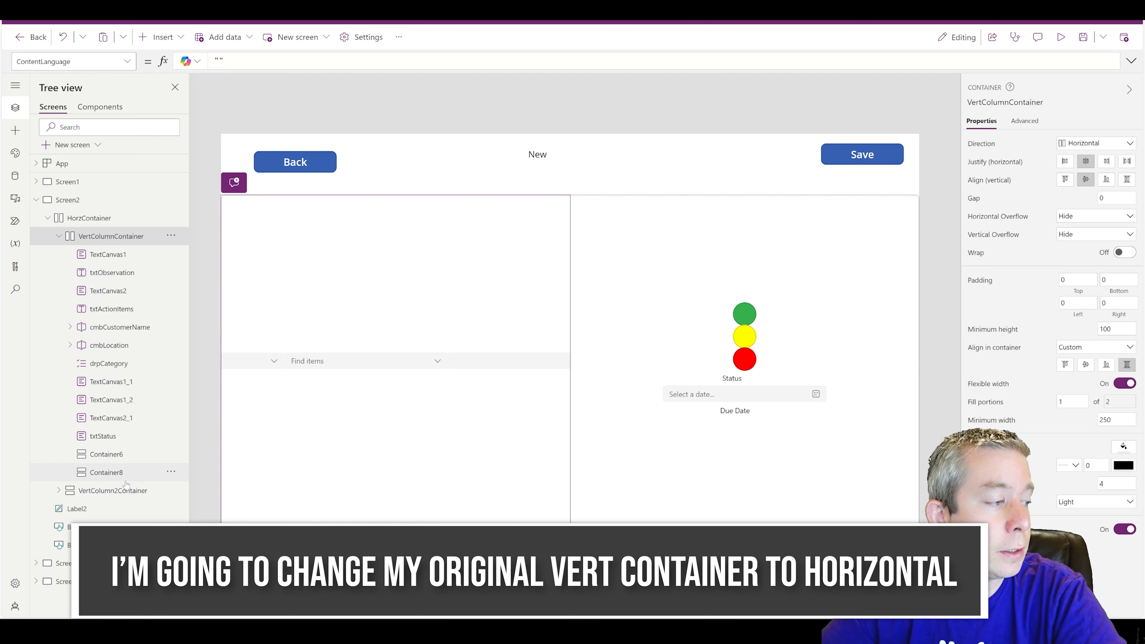
- Move the eleven form labels and inputs, starting with the Observation label, into Container6
left_click(113, 252)
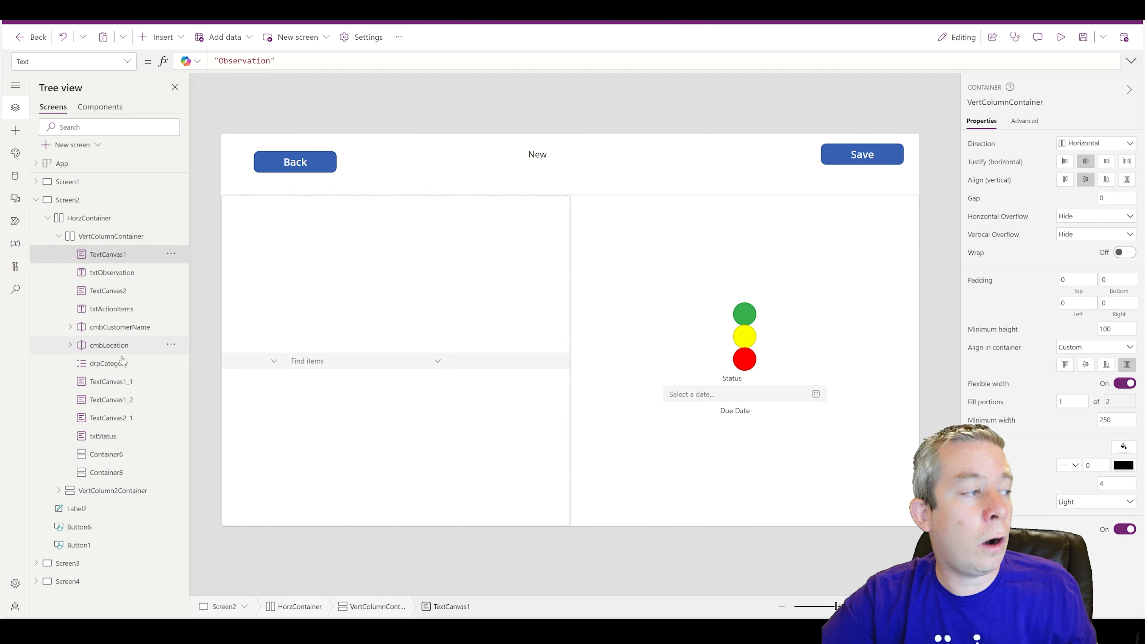
left_click(107, 437, "ctrl")
left_click(106, 275, "ctrl")
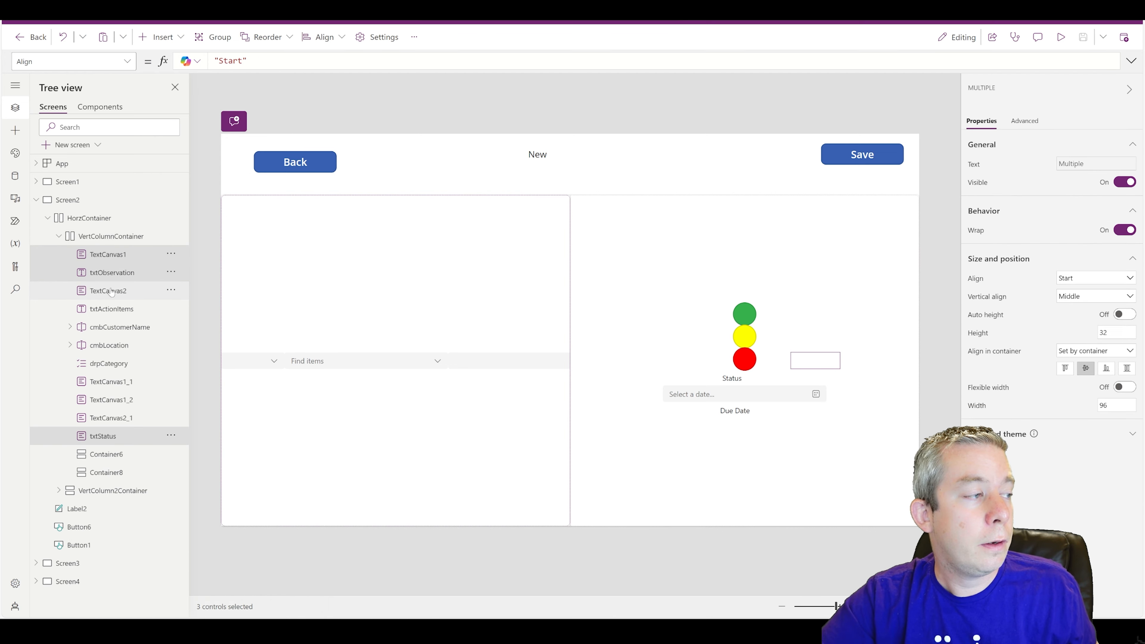
left_click(103, 293, "ctrl")
left_click(104, 312, "ctrl")
left_click(104, 331, "ctrl")
left_click(109, 345, "ctrl")
left_click(108, 363, "ctrl")
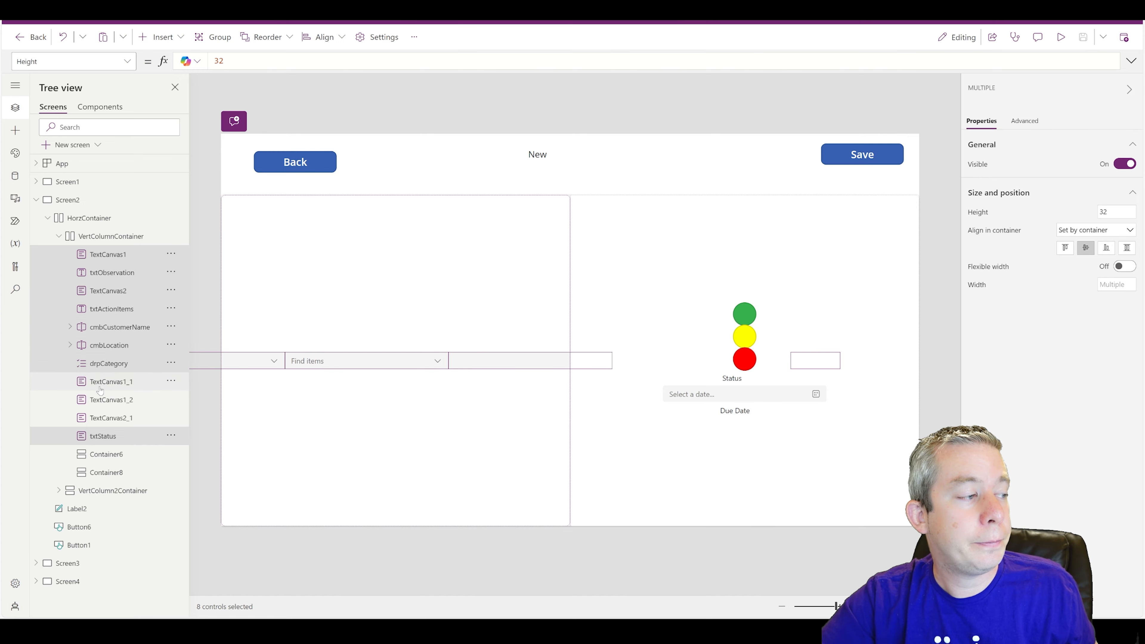
left_click(110, 382, "ctrl")
left_click(110, 399, "ctrl")
left_click(110, 418, "ctrl")
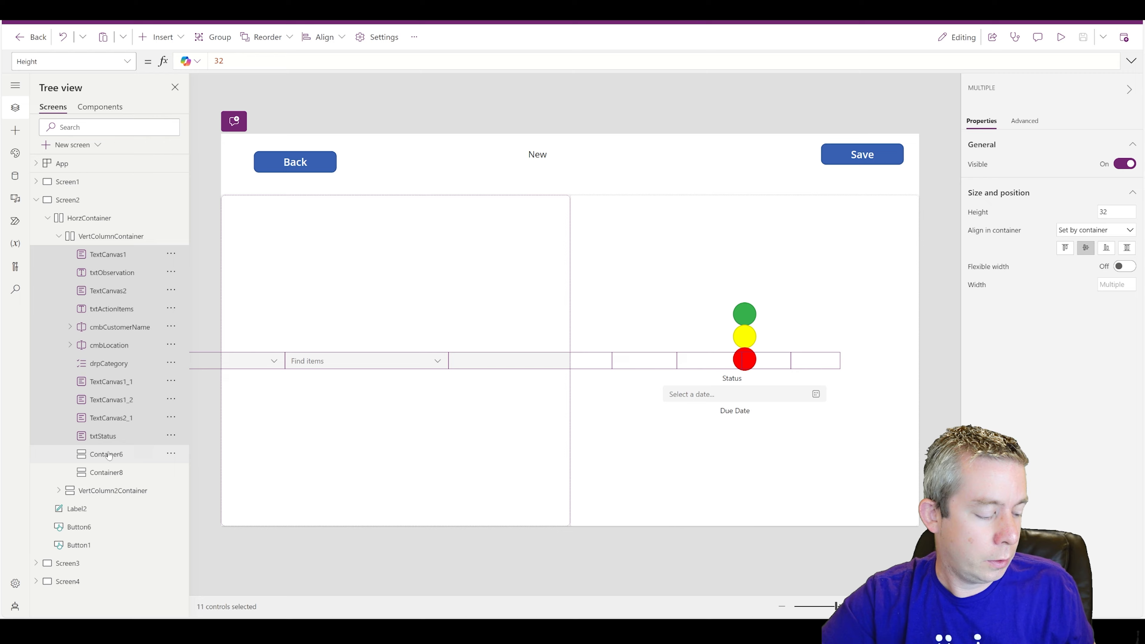
key("Delete")
left_click(100, 260)
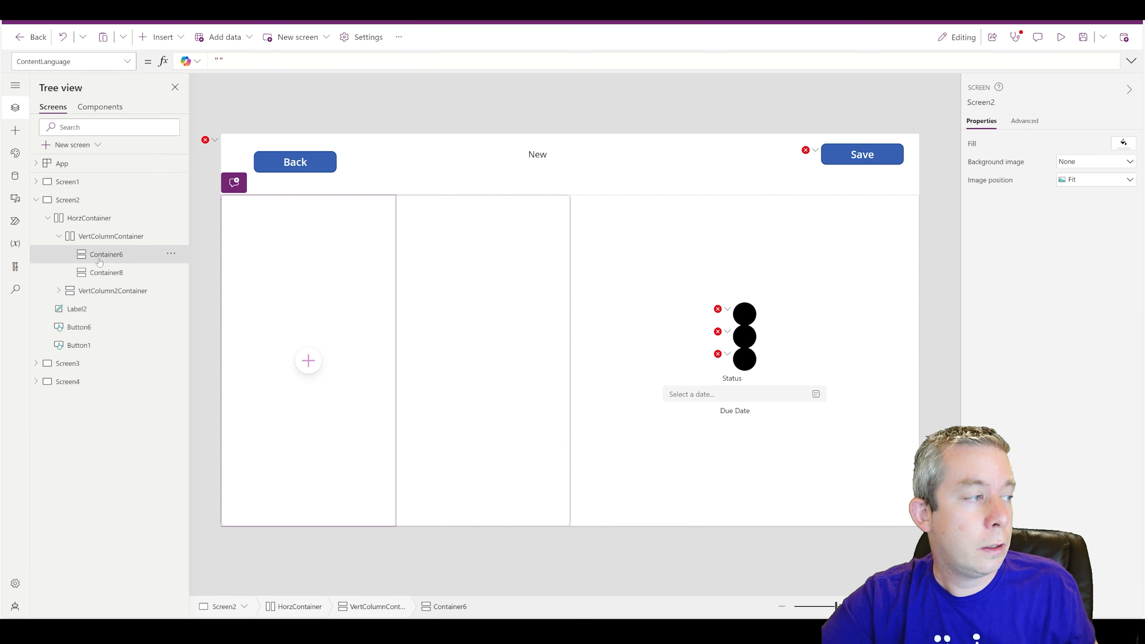
key("ctrl+z")
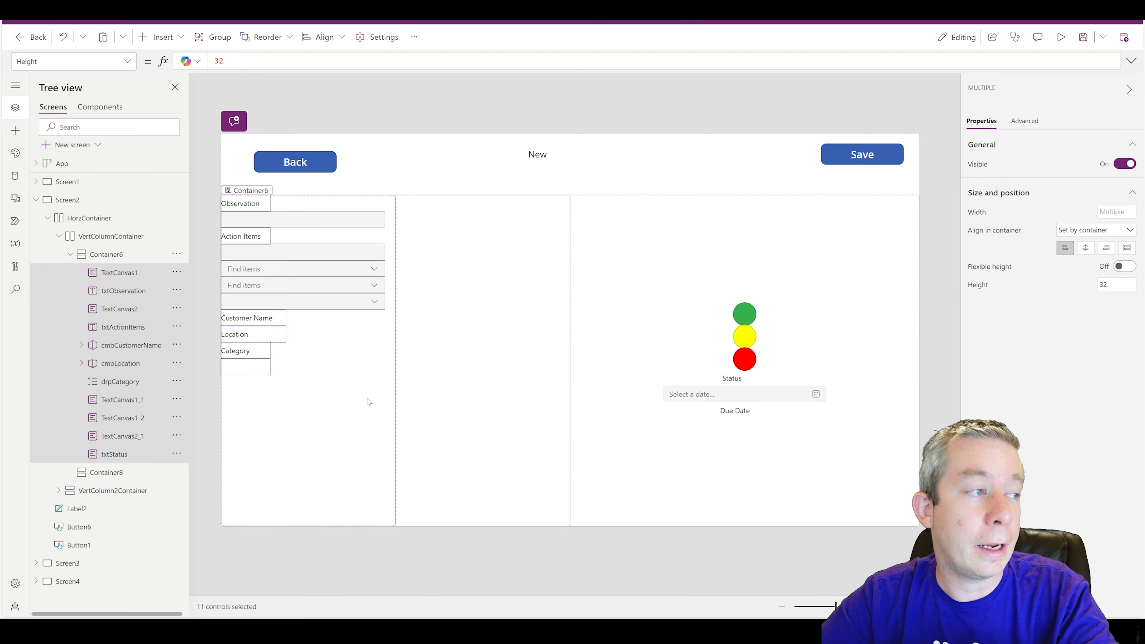
- Check the result by selecting Container6, the column container and the Observation text input
left_click(254, 206)
left_click(253, 205)
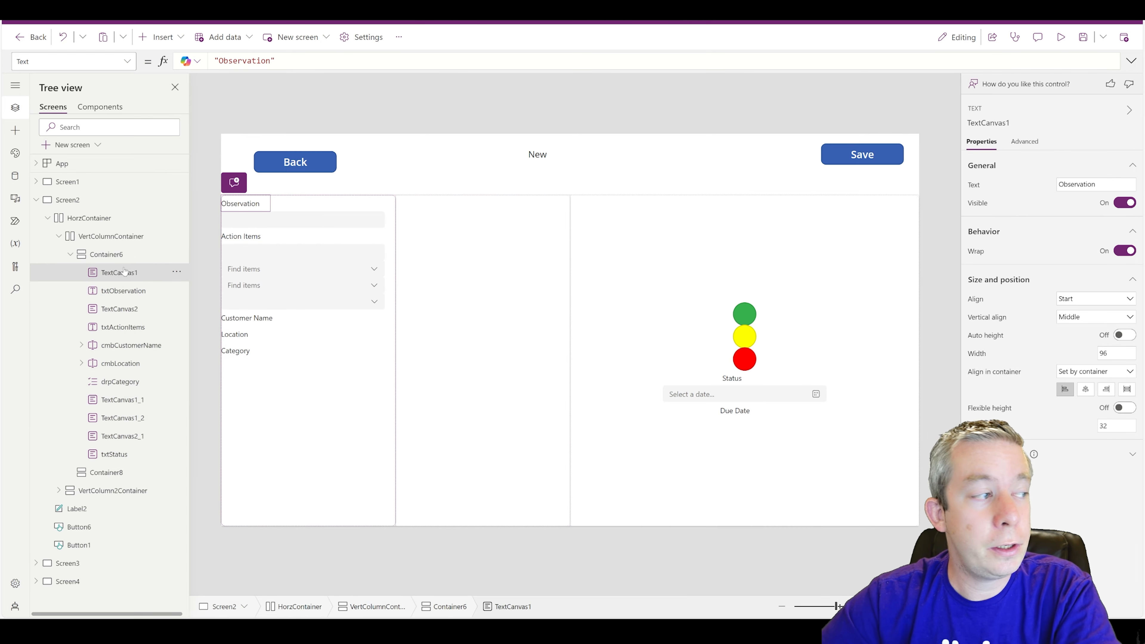
left_click(105, 241)
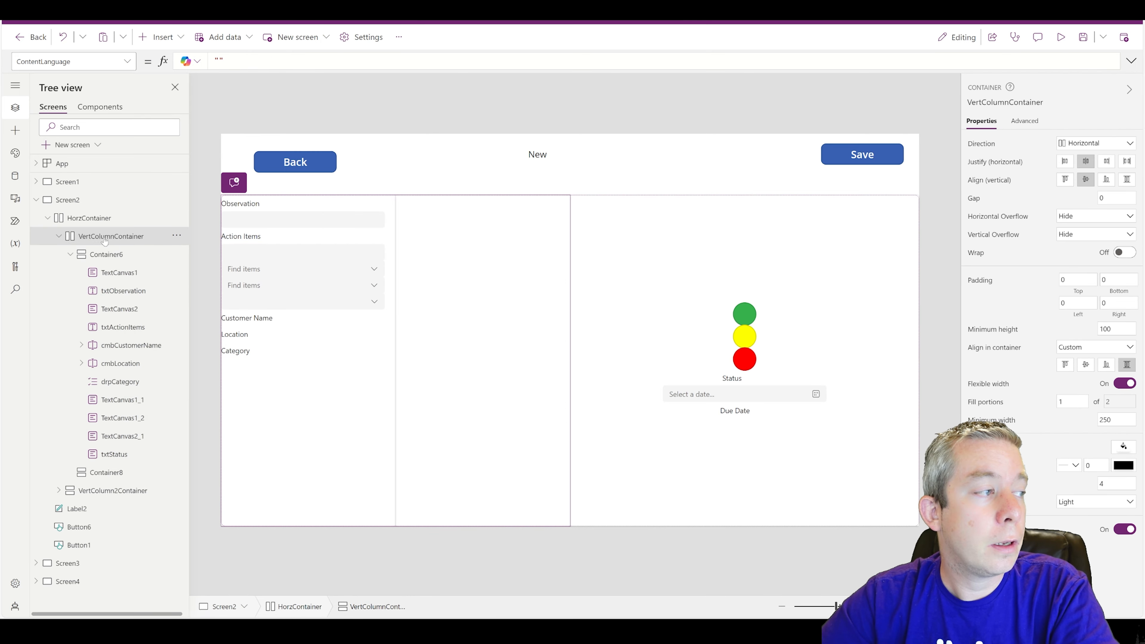
left_click(275, 221)
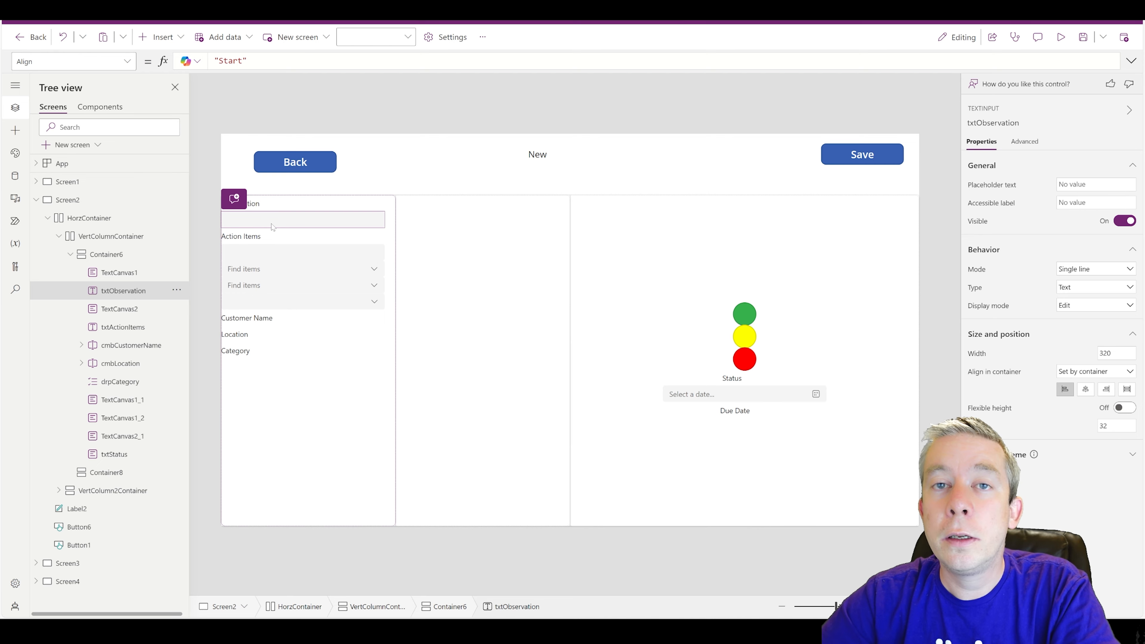
- Rename VertColumnContainer to HorzColumnContainer
left_click(107, 239)
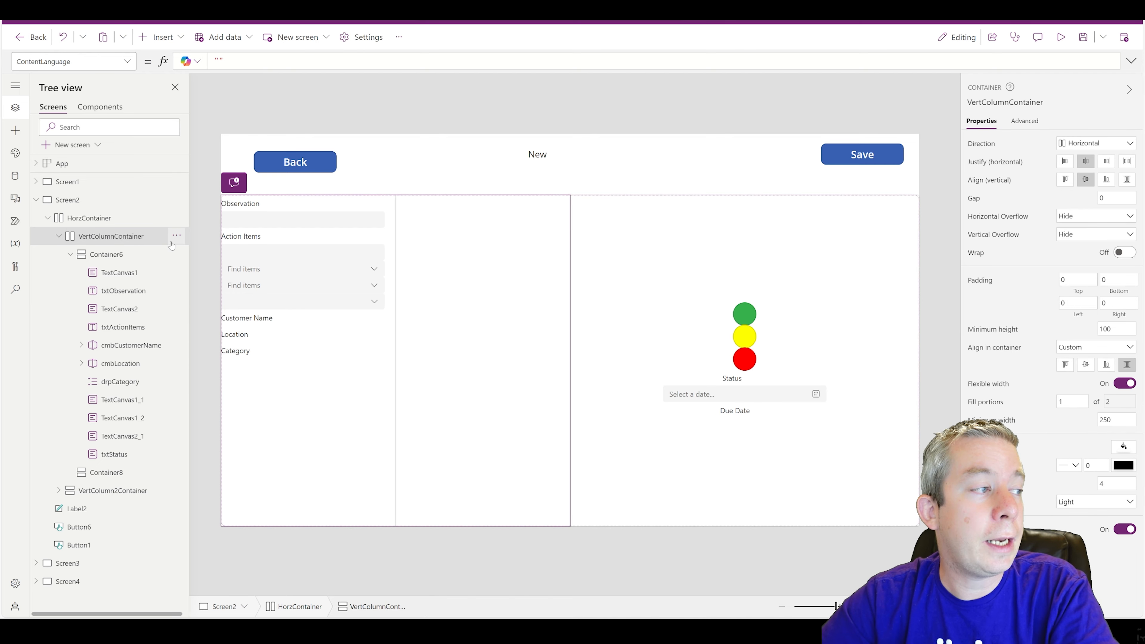
left_click(176, 236)
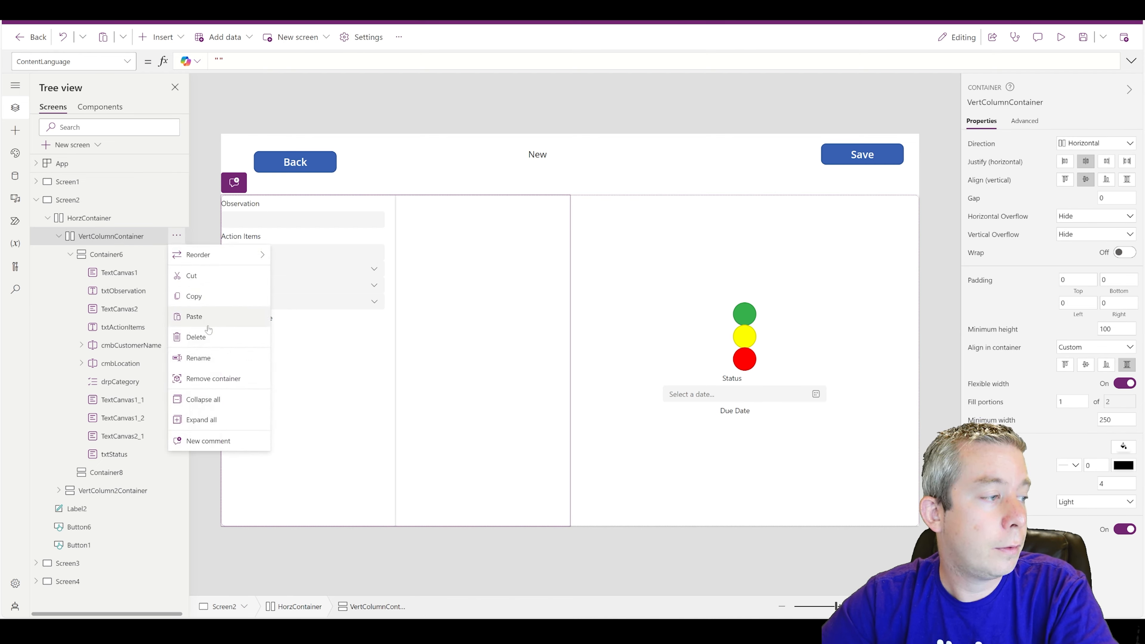
left_click(202, 358)
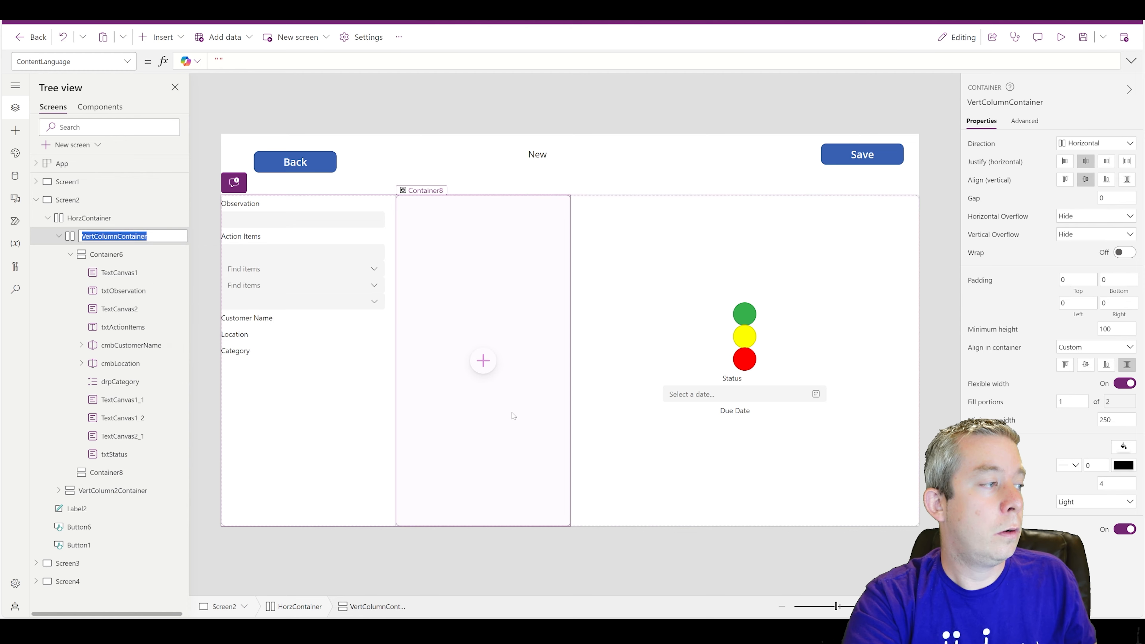
type("HorzColumn")
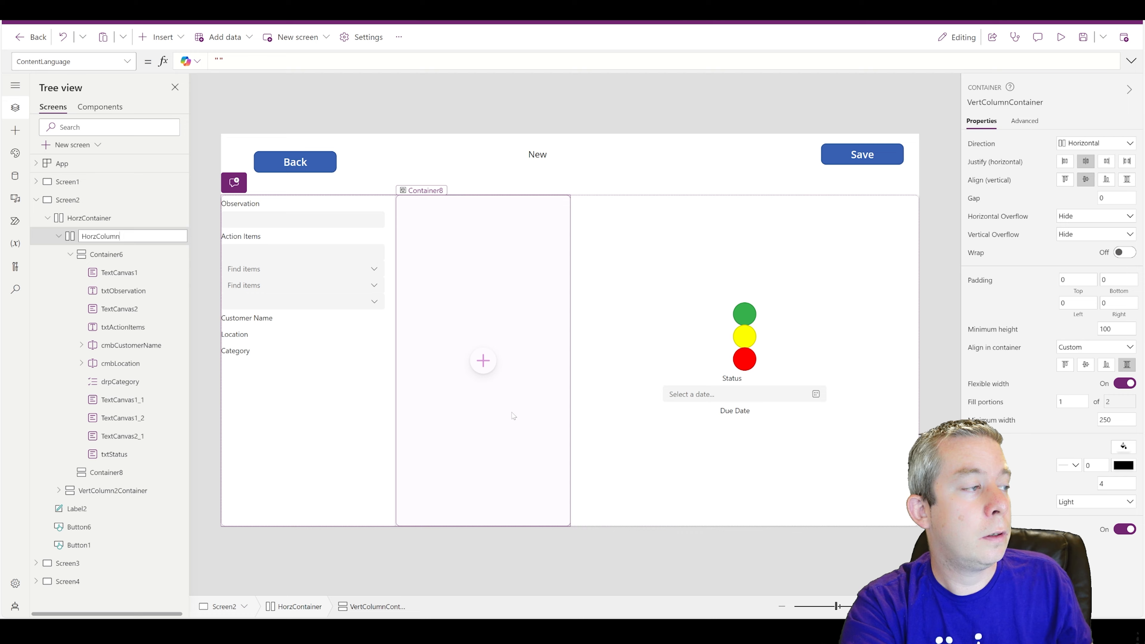
type("Container")
key("Return")
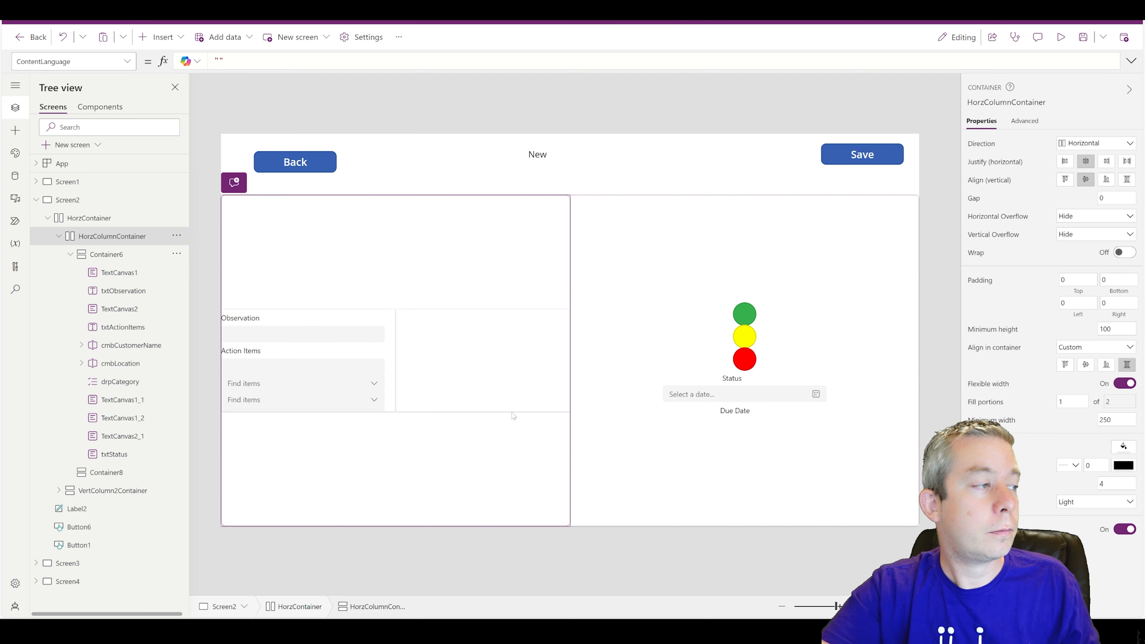
- Give Container6 Stretch align and space-between justify, and stretch HorzColumnContainer's columns evenly
left_click(149, 253)
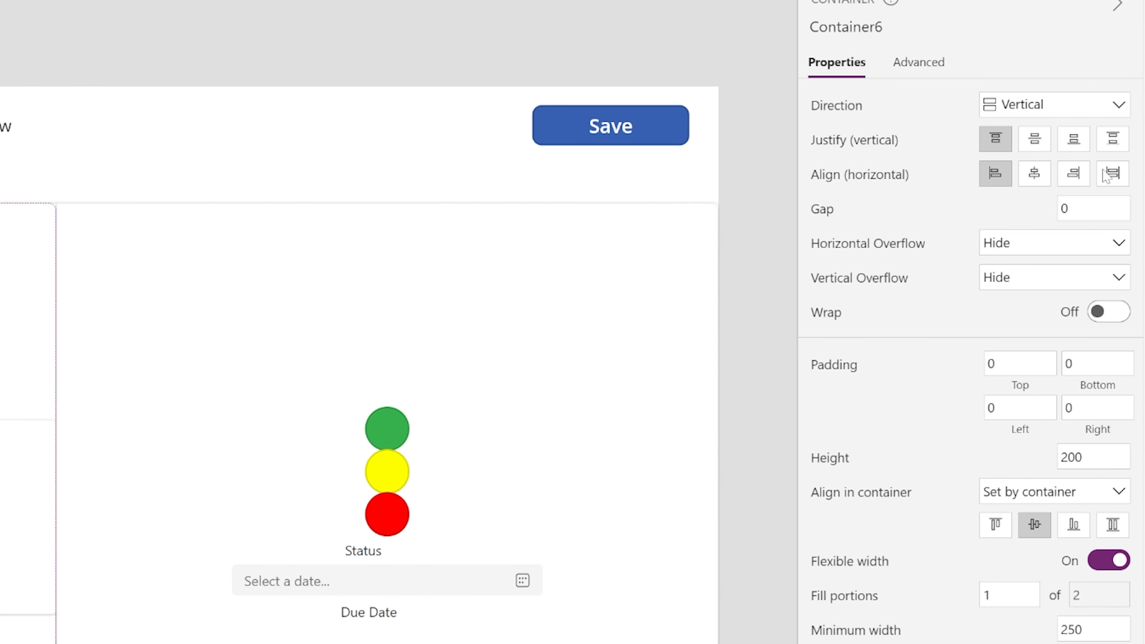
left_click(1113, 175)
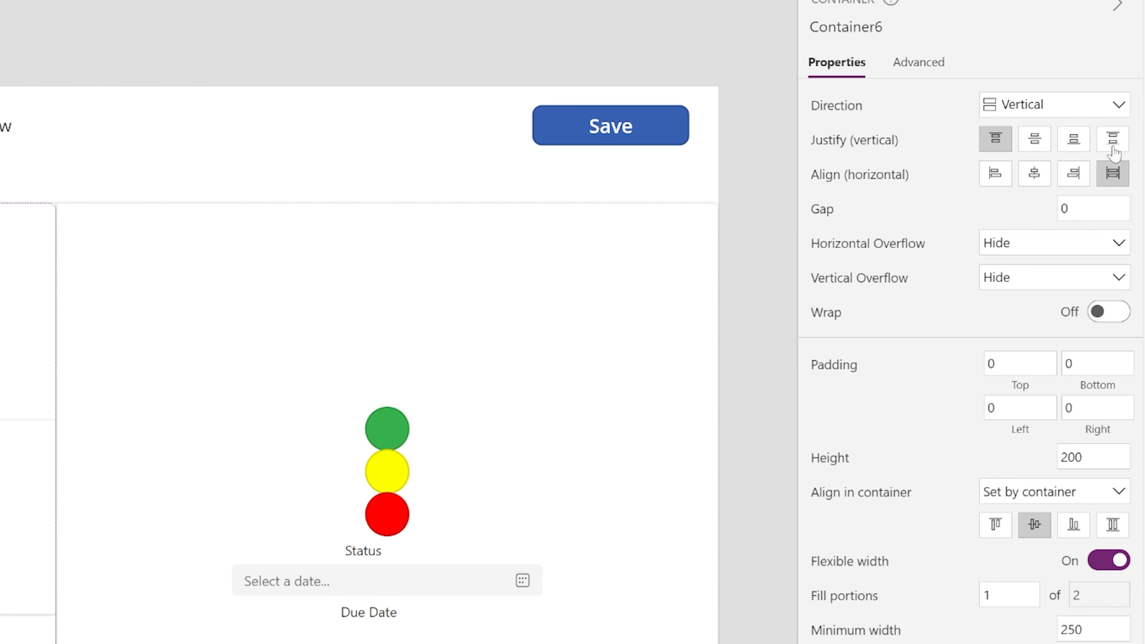
left_click(1113, 147)
left_click(27, 312)
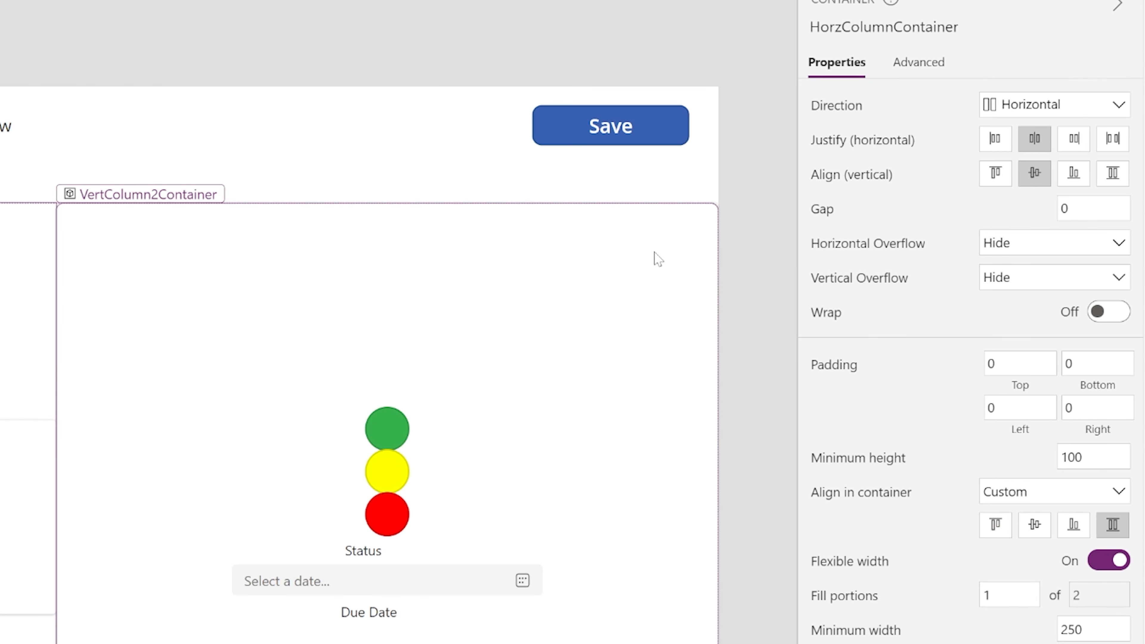
left_click(1117, 180)
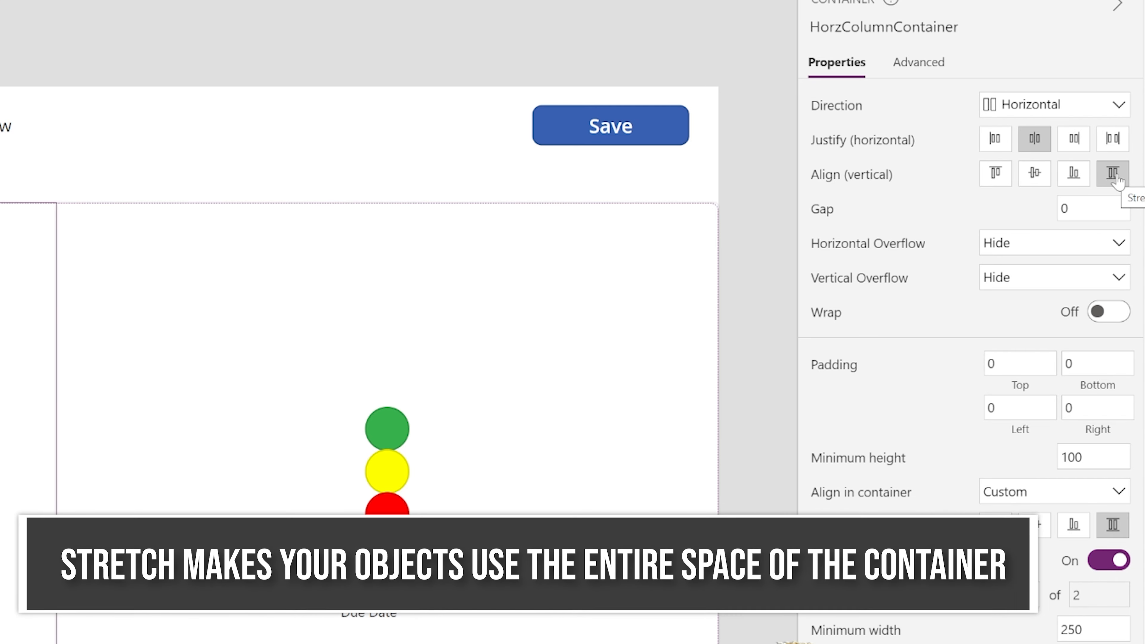
left_click(1105, 142)
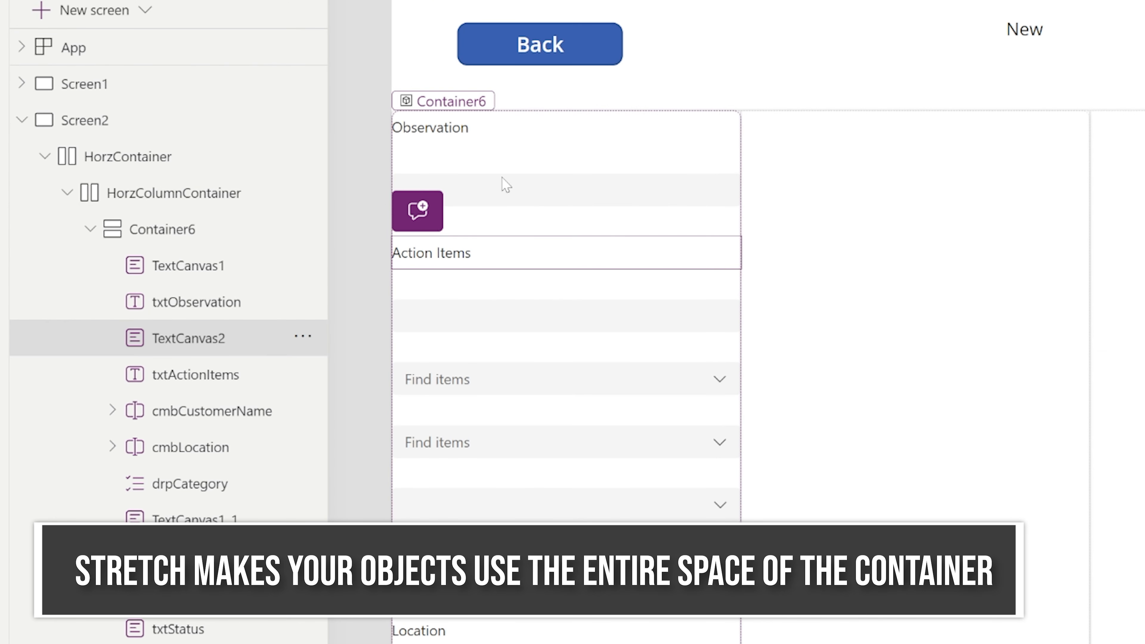
- Cut the Observation text input from Container6 and paste it into Container8
left_click(498, 178)
left_click(458, 138)
left_click(453, 189)
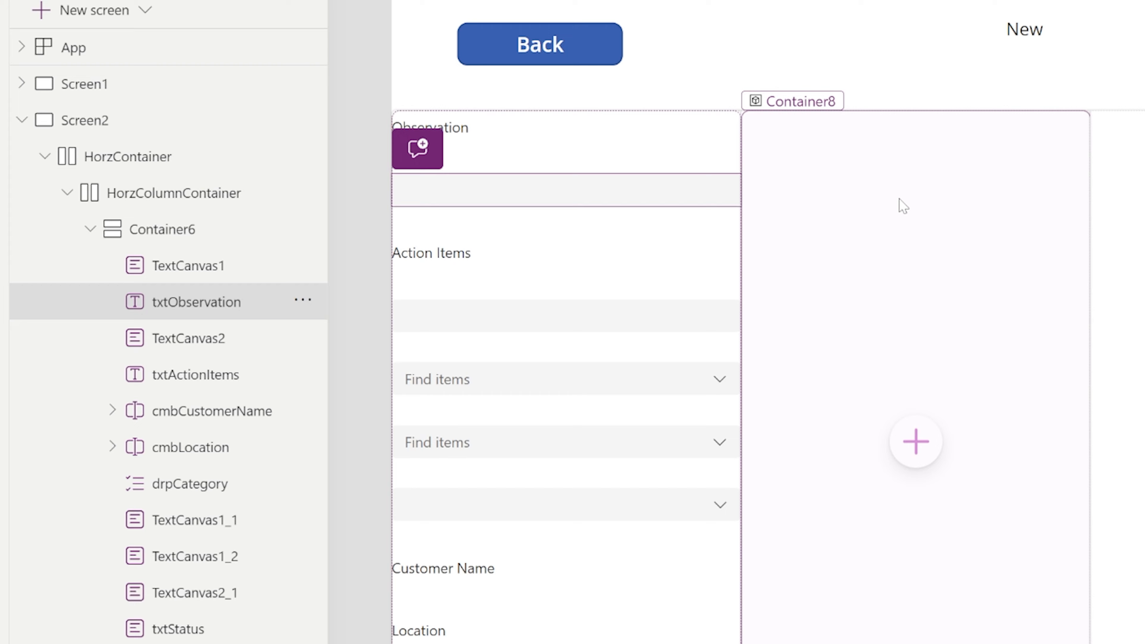
key("ctrl+x")
left_click(827, 189)
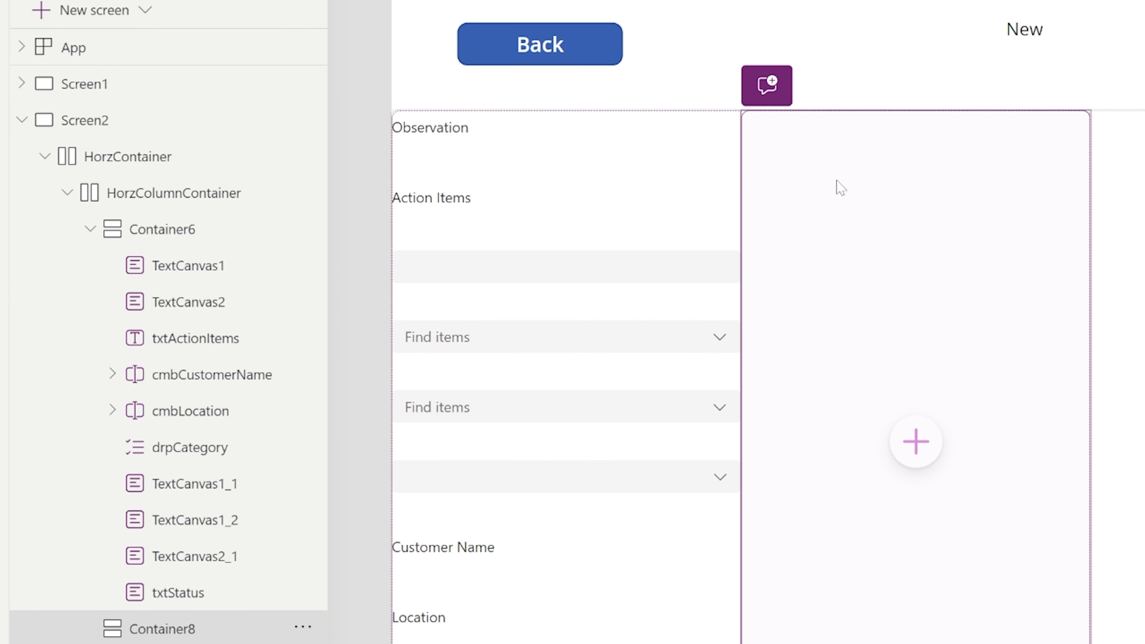
key("ctrl+v")
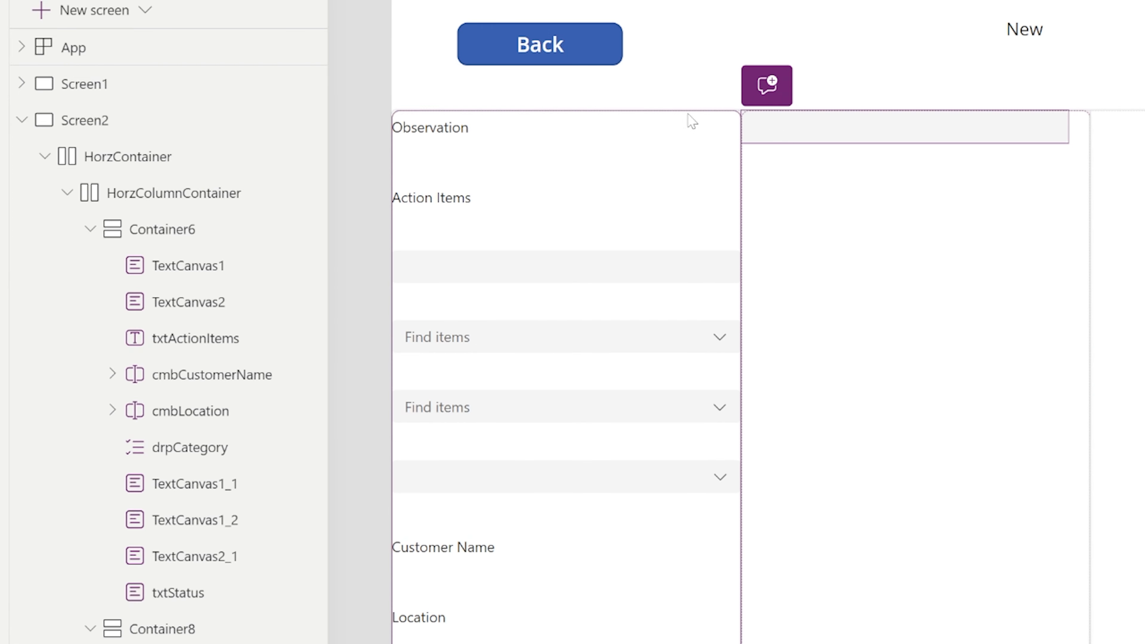
- Preview the app to try the moved Observation input, then return to editing
key("F5")
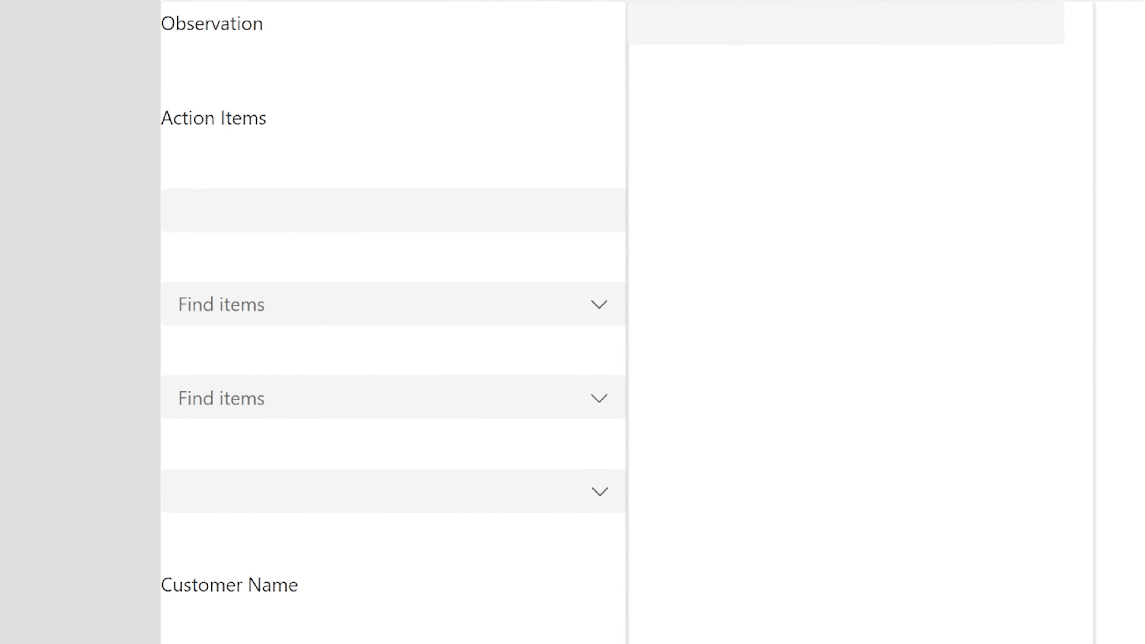
left_click(255, 21)
left_click(831, 25)
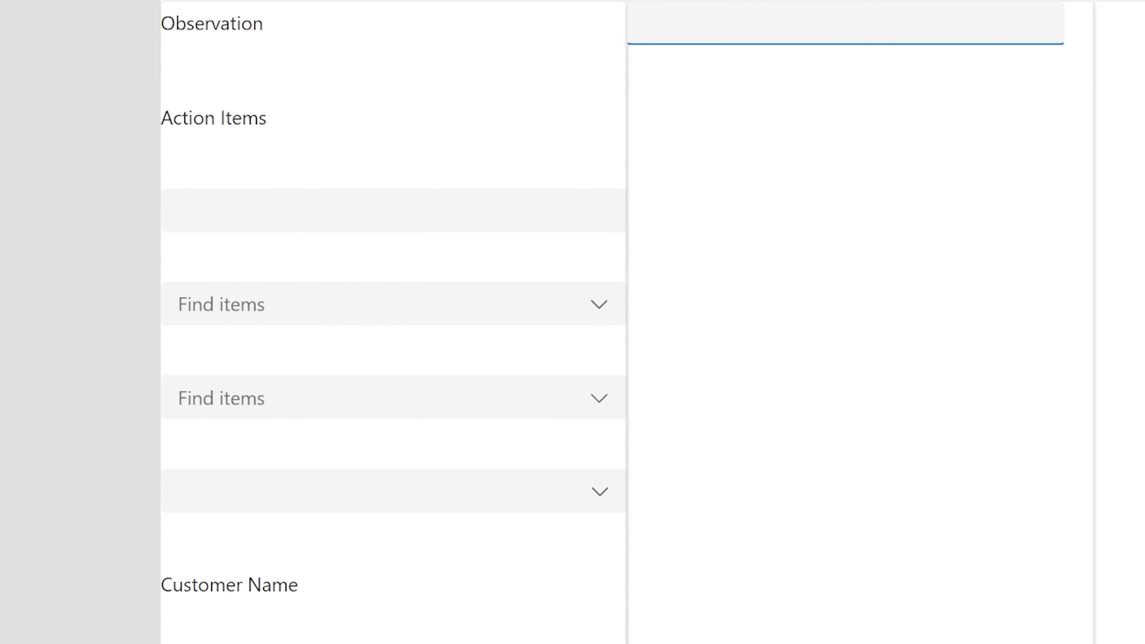
key("Escape")
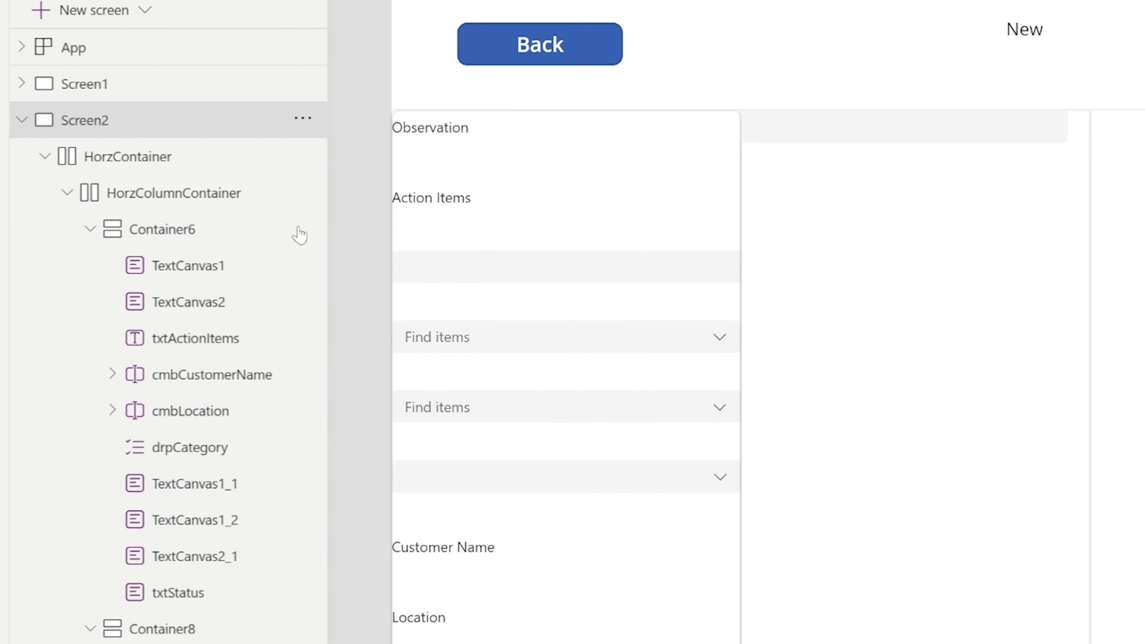
- Cut the Action Items text box from the label column and paste it into Container8
left_click(452, 203)
left_click(438, 239)
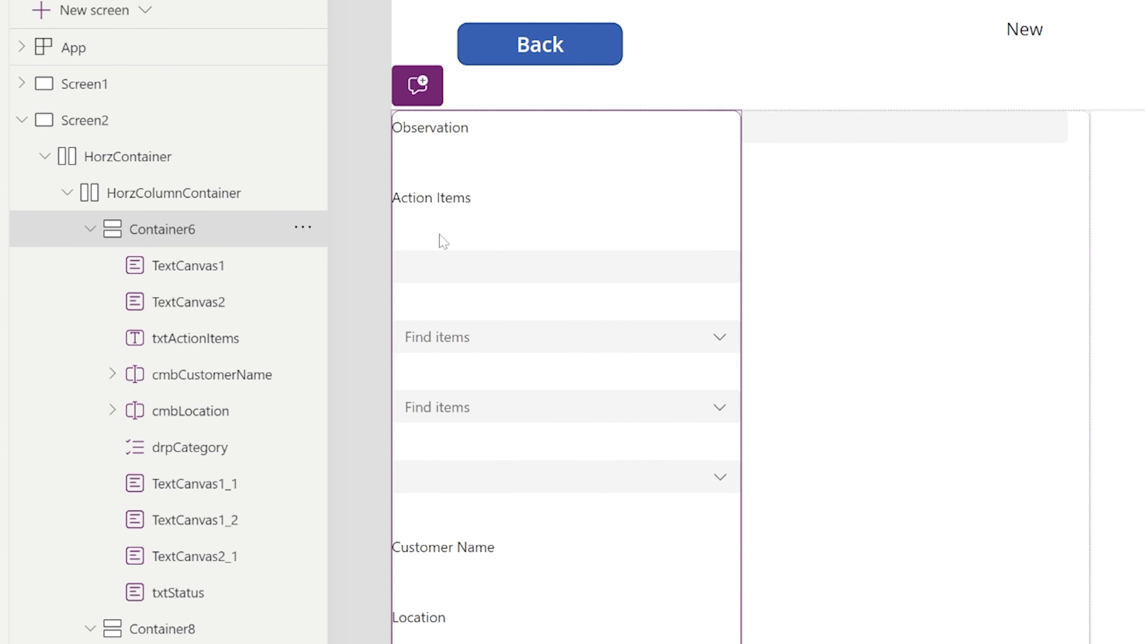
left_click(455, 262)
key("ctrl+x")
left_click(869, 317)
key("ctrl+v")
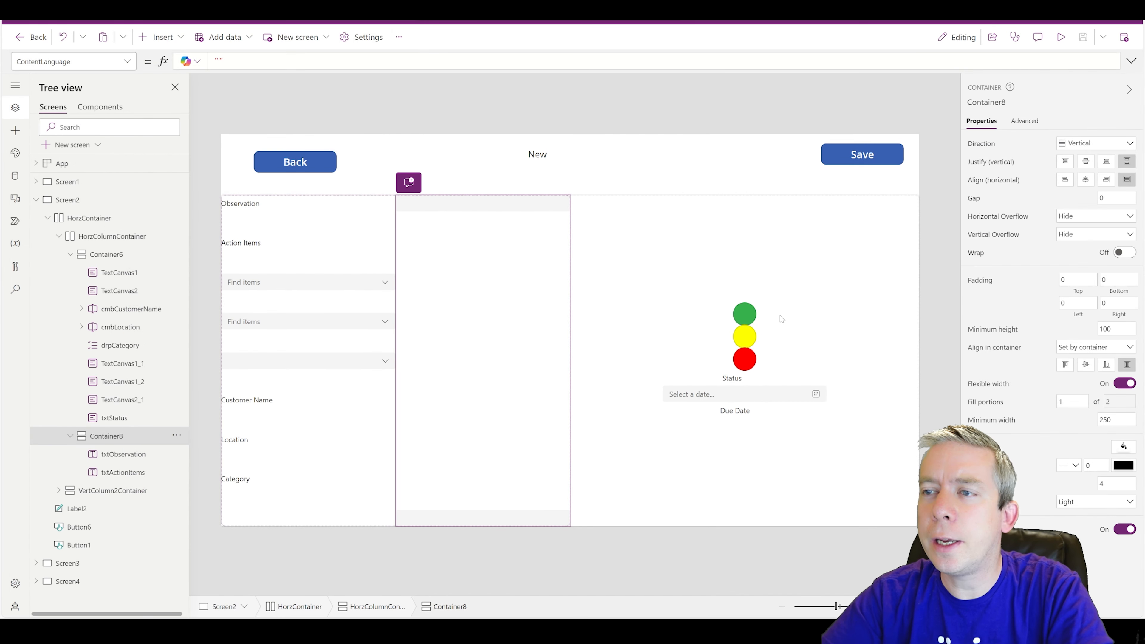
- Move the customer name picker from the left column into Container8
left_click(435, 519)
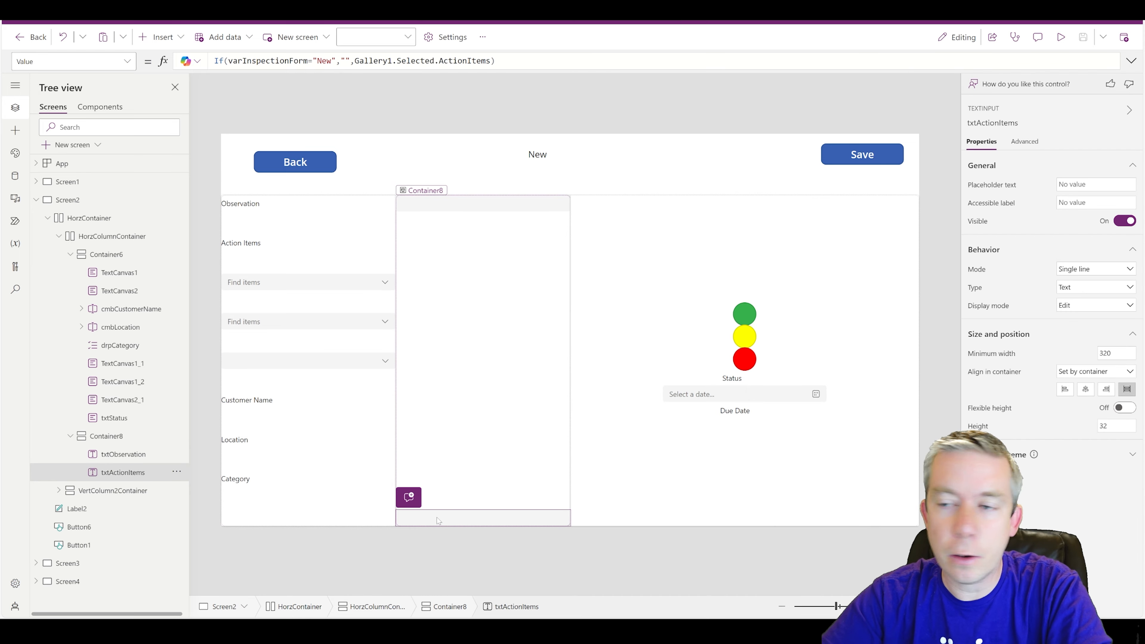
left_click(273, 287)
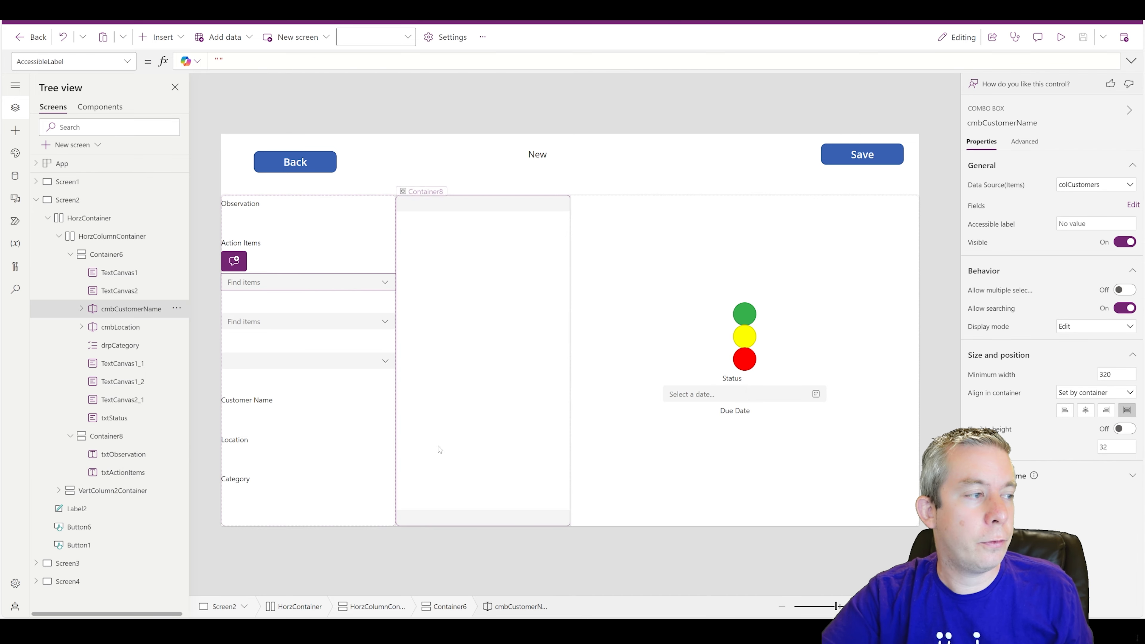
key("ctrl+x")
left_click(467, 427)
key("ctrl+v")
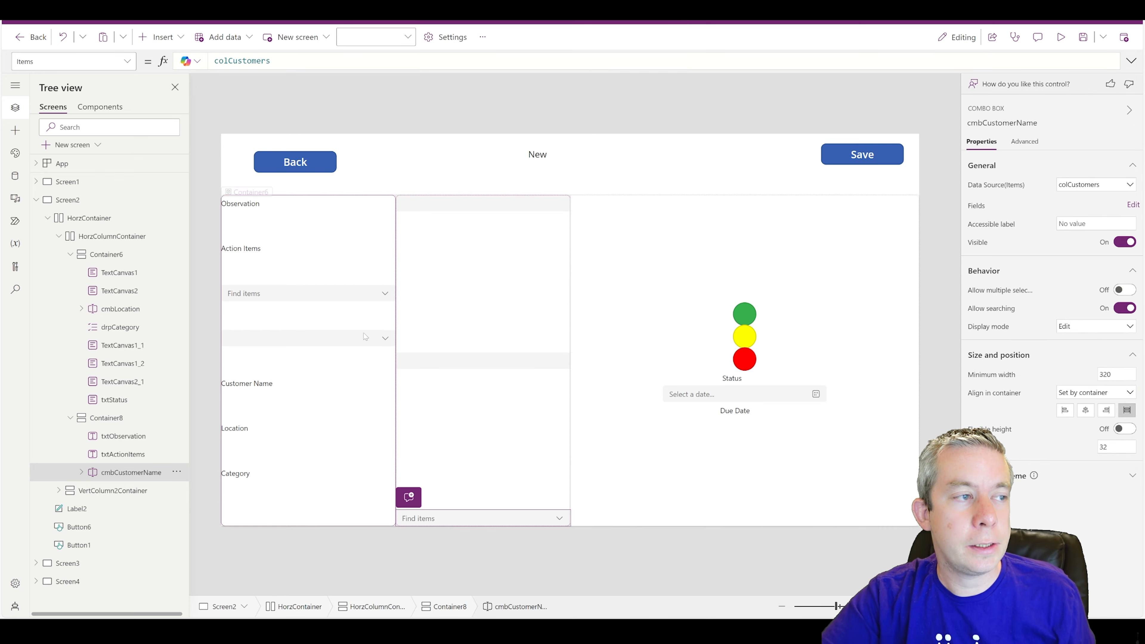
- Move the location picker and category dropdown into Container8 as well
left_click(226, 297)
key("ctrl+x")
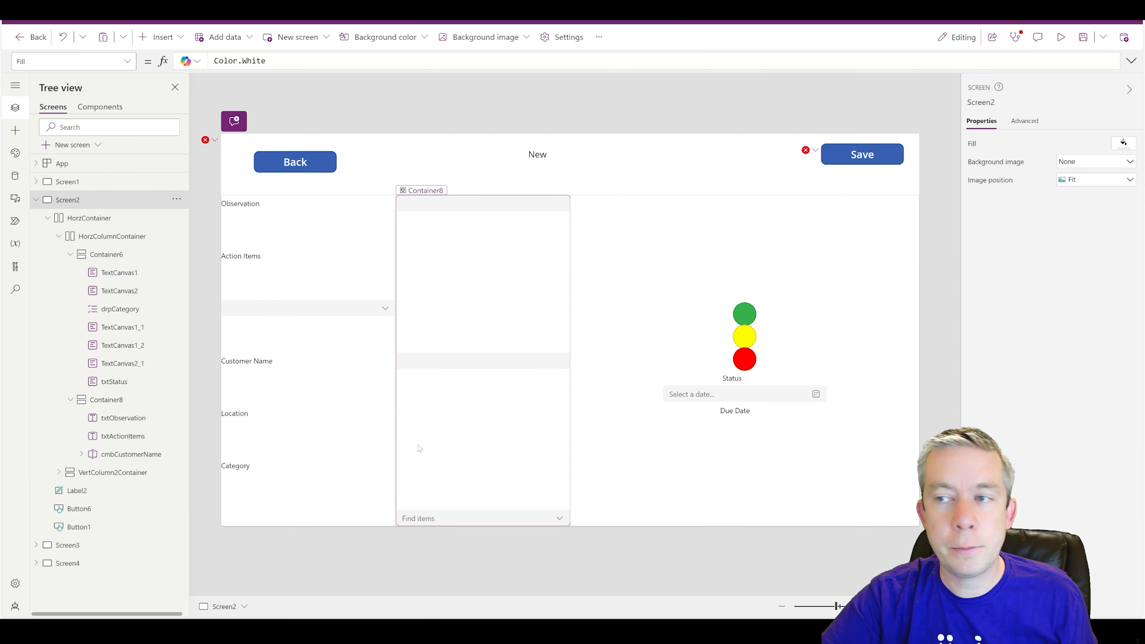
left_click(462, 429)
key("ctrl+v")
left_click(286, 311)
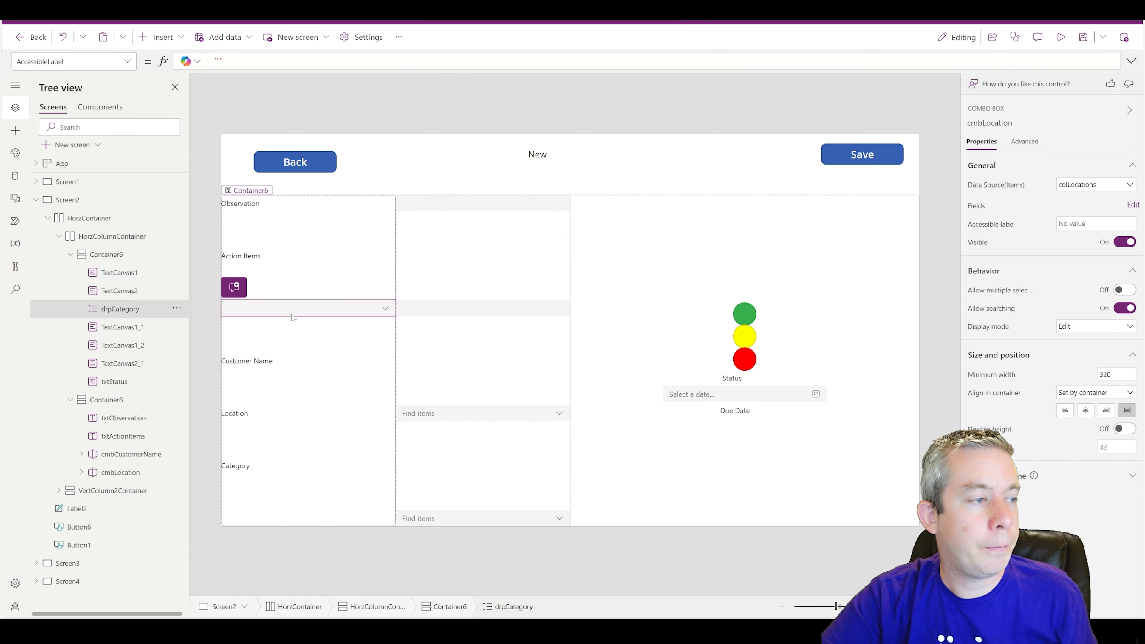
key("ctrl+x")
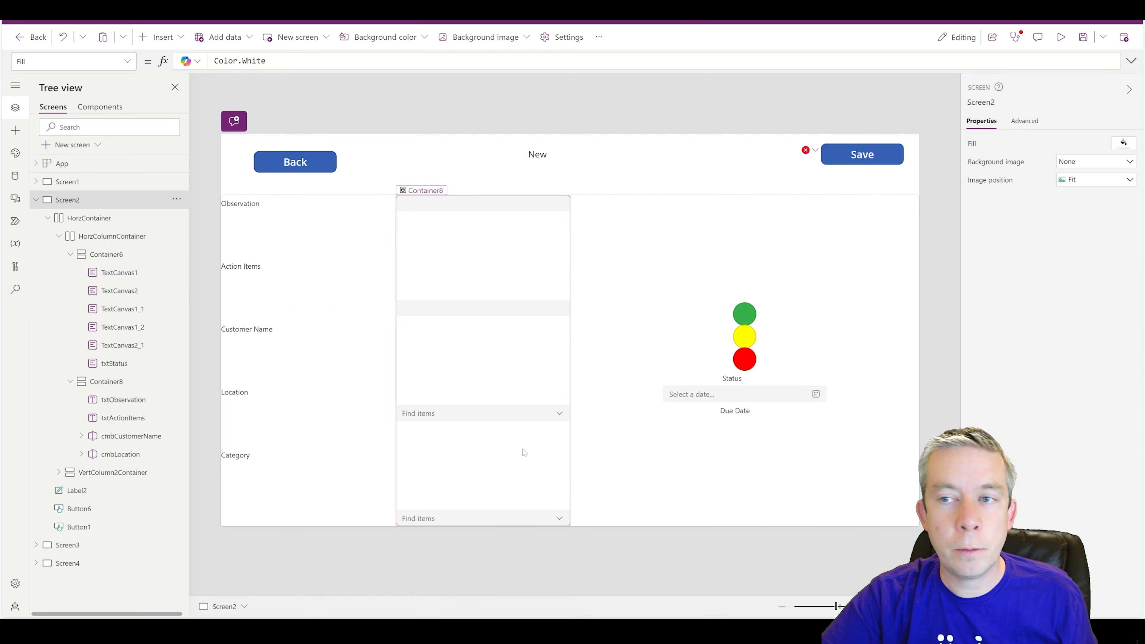
left_click(478, 467)
key("ctrl+v")
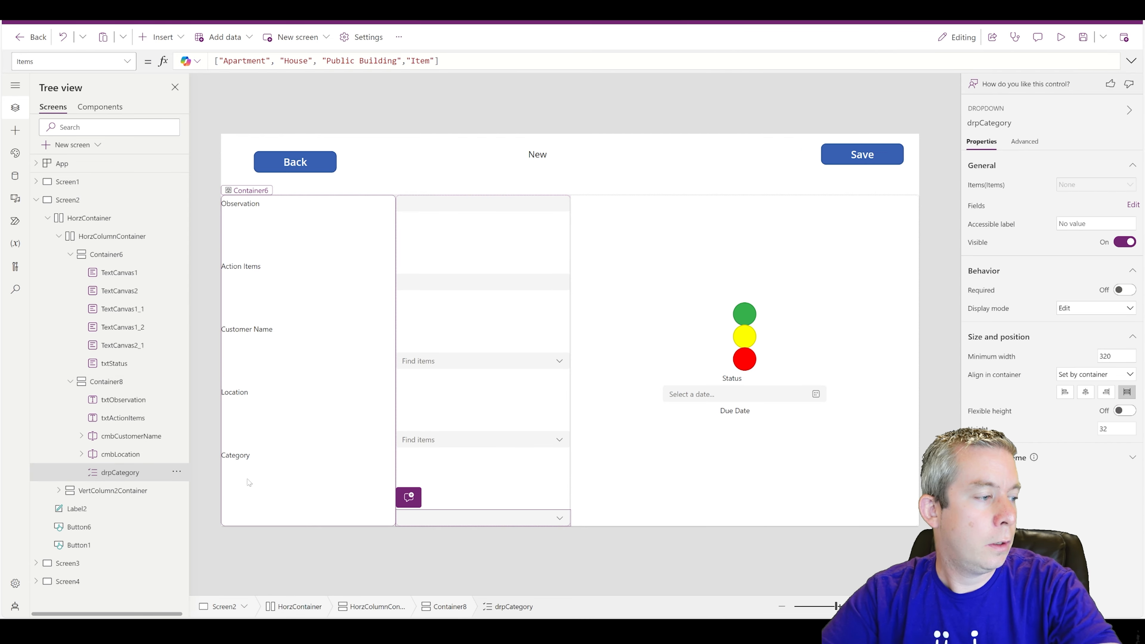
- Check that the Observation, Action Items, Customer Name, Location and Category labels line up with their inputs
left_click(249, 483)
left_click(239, 456)
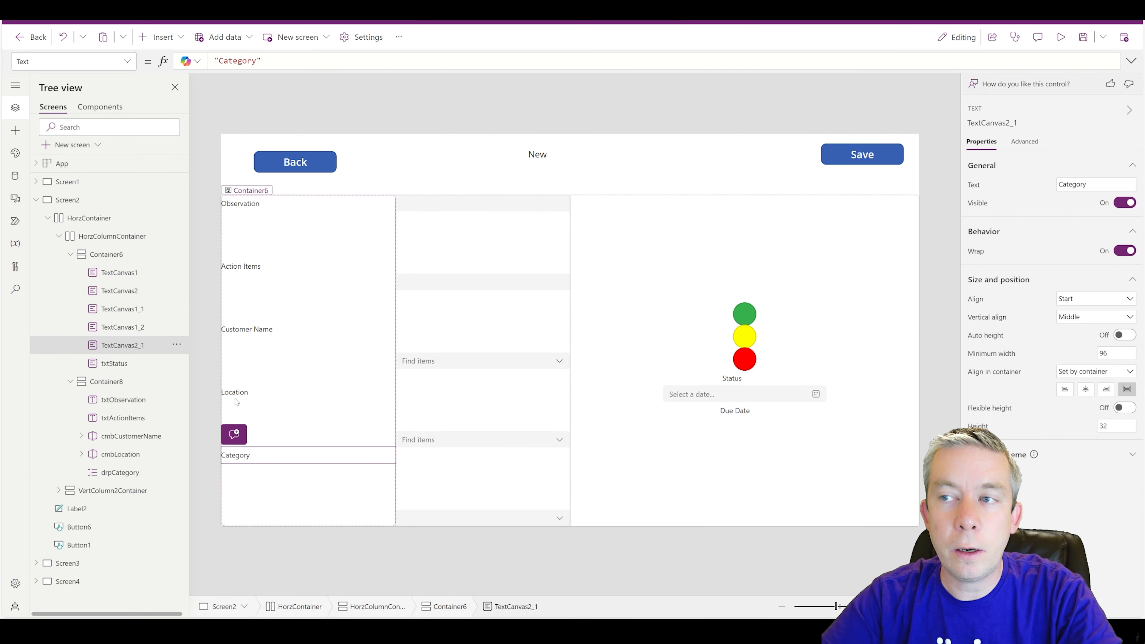
left_click(269, 207)
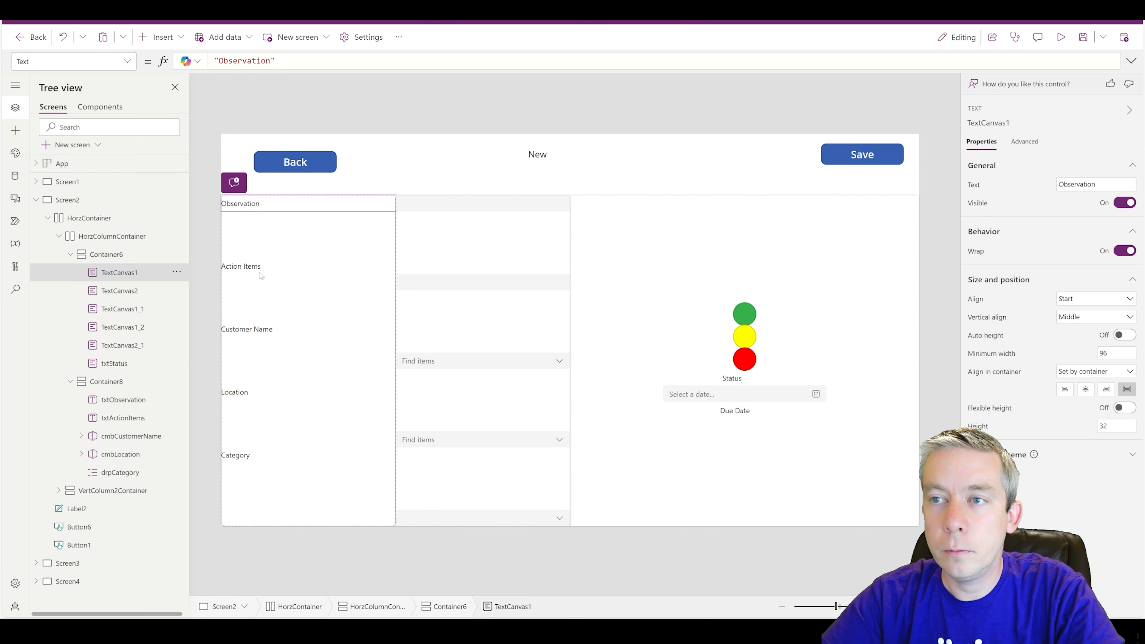
left_click(423, 208)
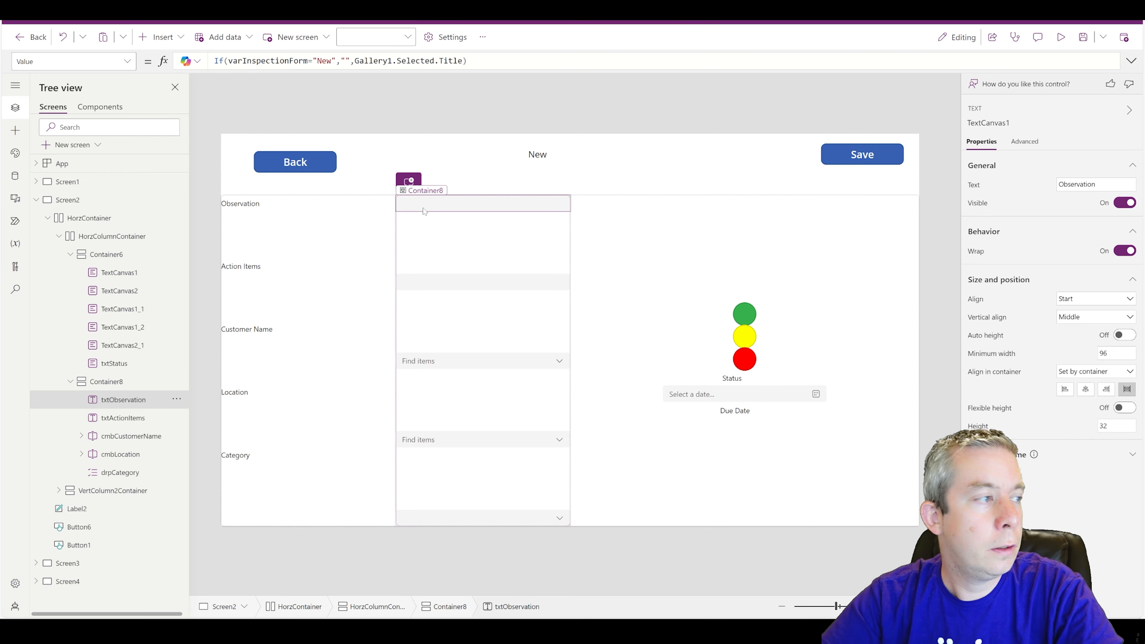
left_click(256, 273)
left_click(420, 281)
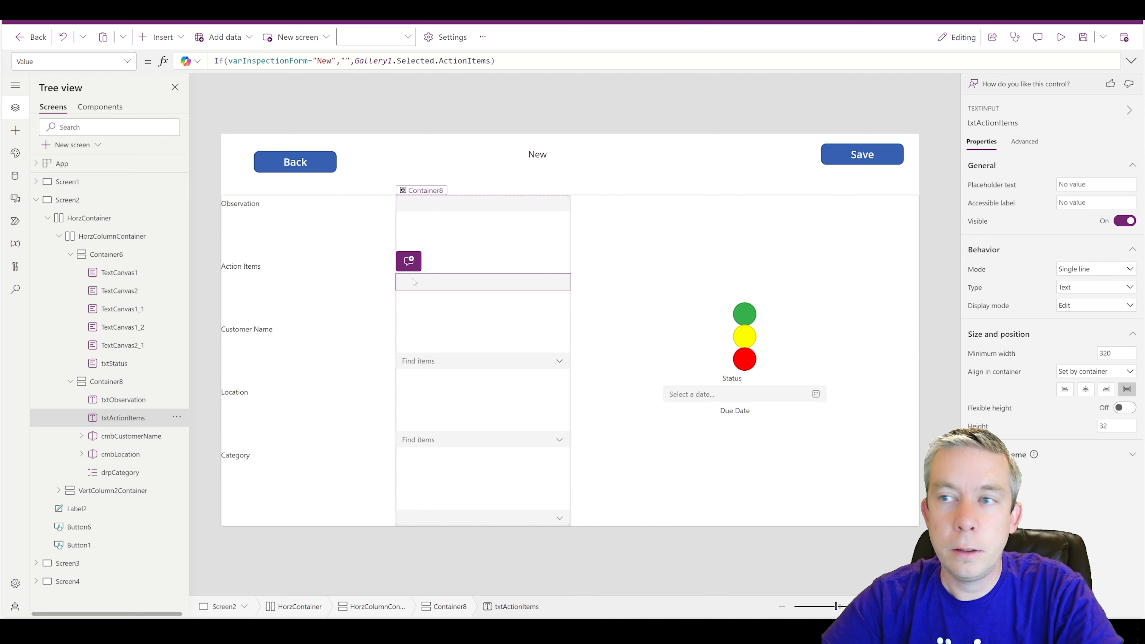
left_click(255, 332)
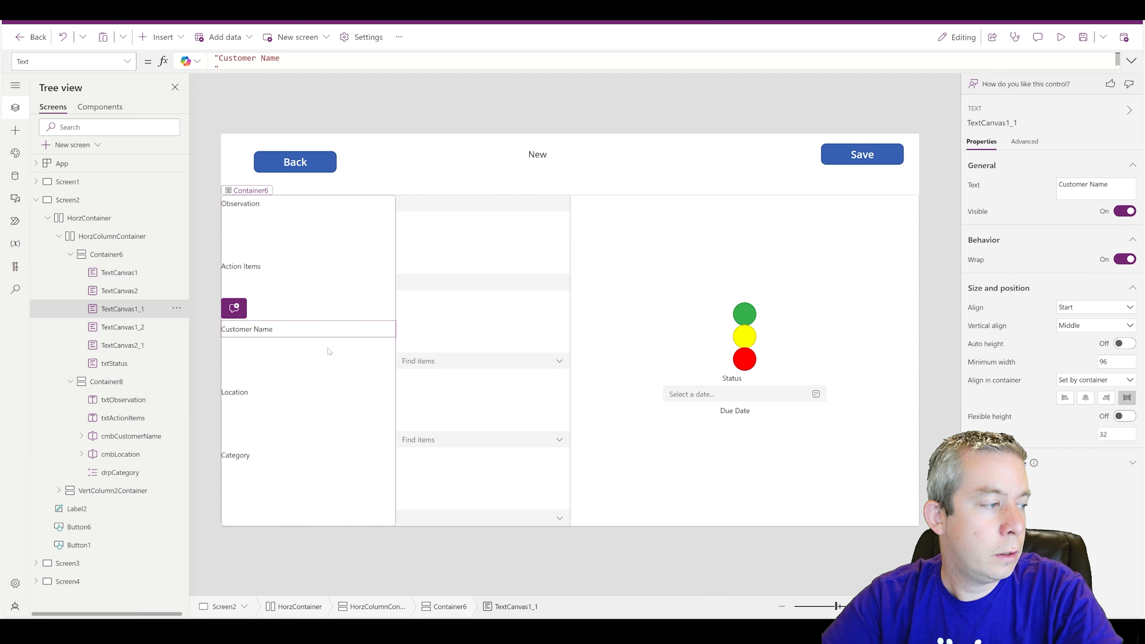
left_click(424, 363)
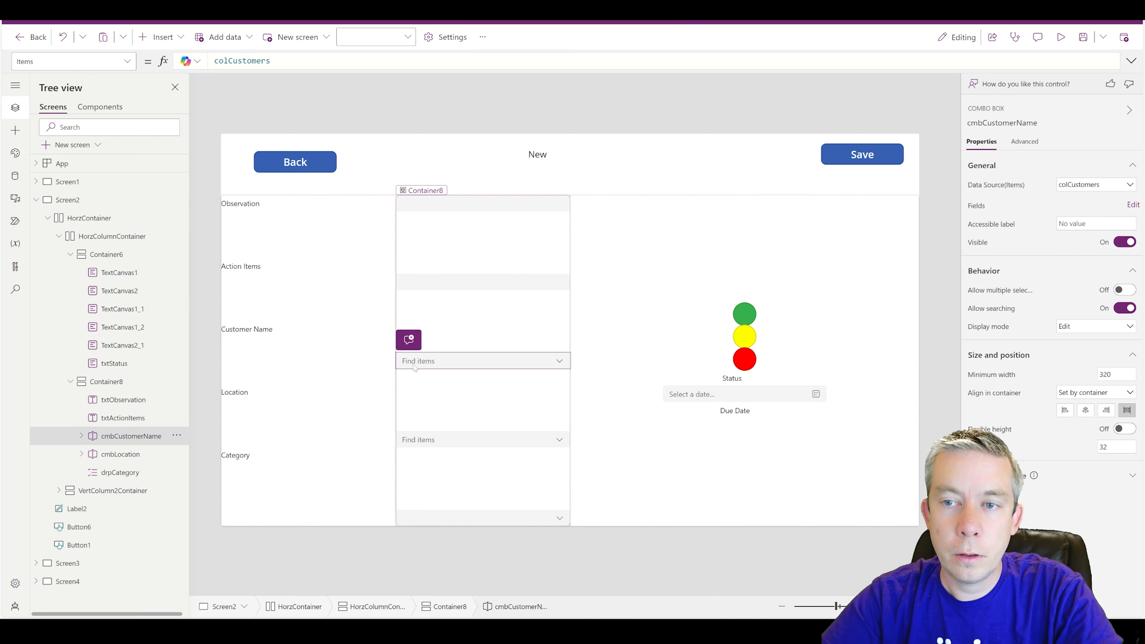
left_click(245, 396)
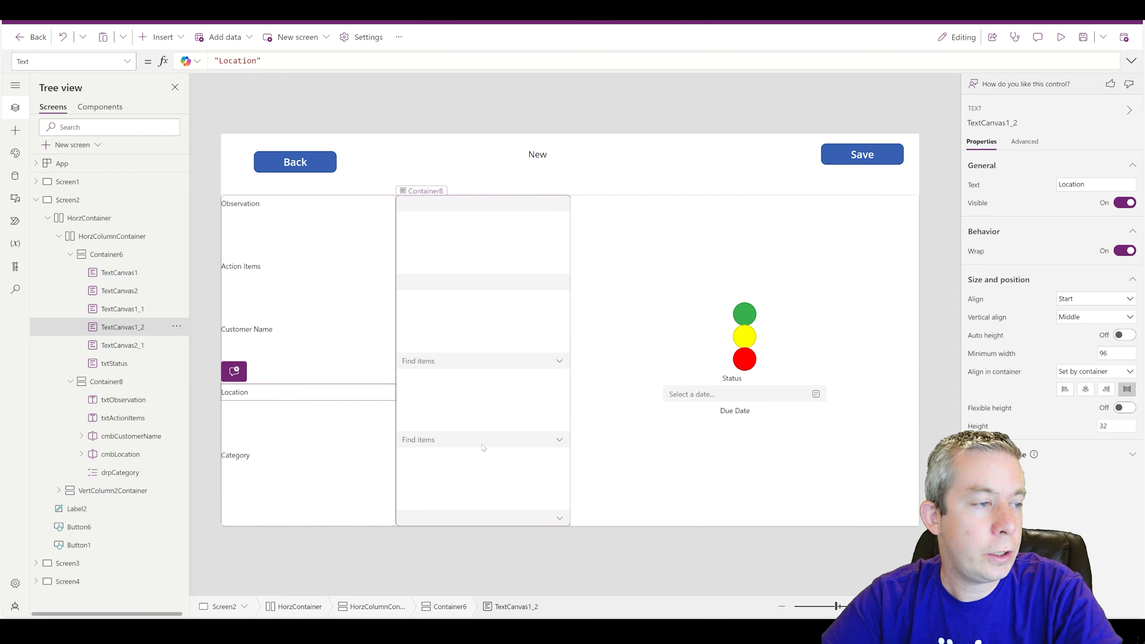
left_click(430, 445)
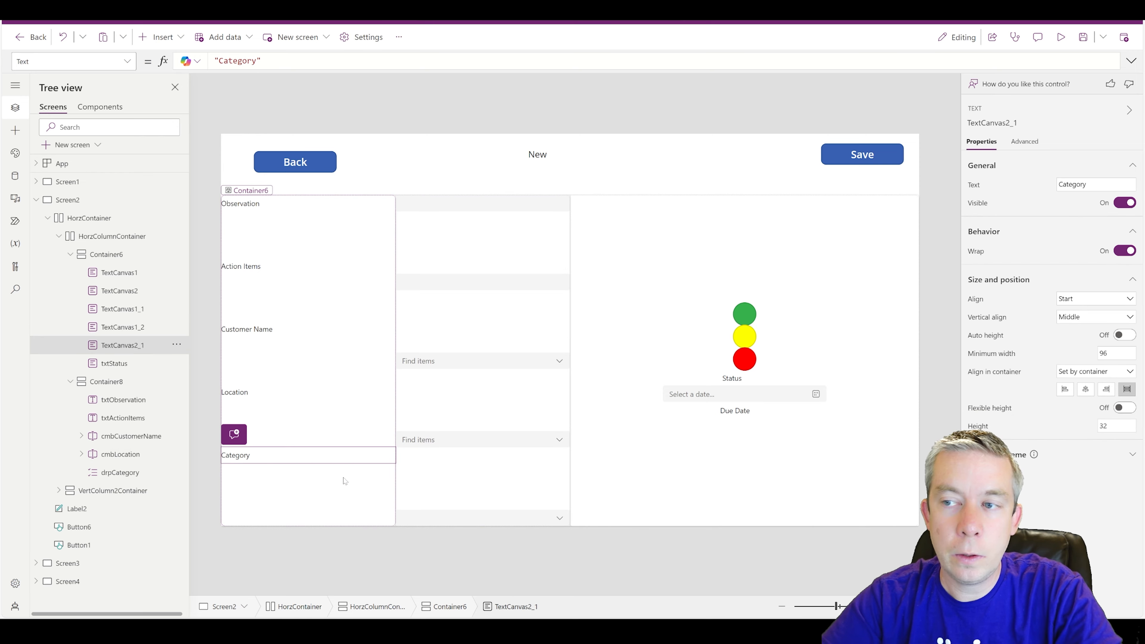
left_click(467, 520)
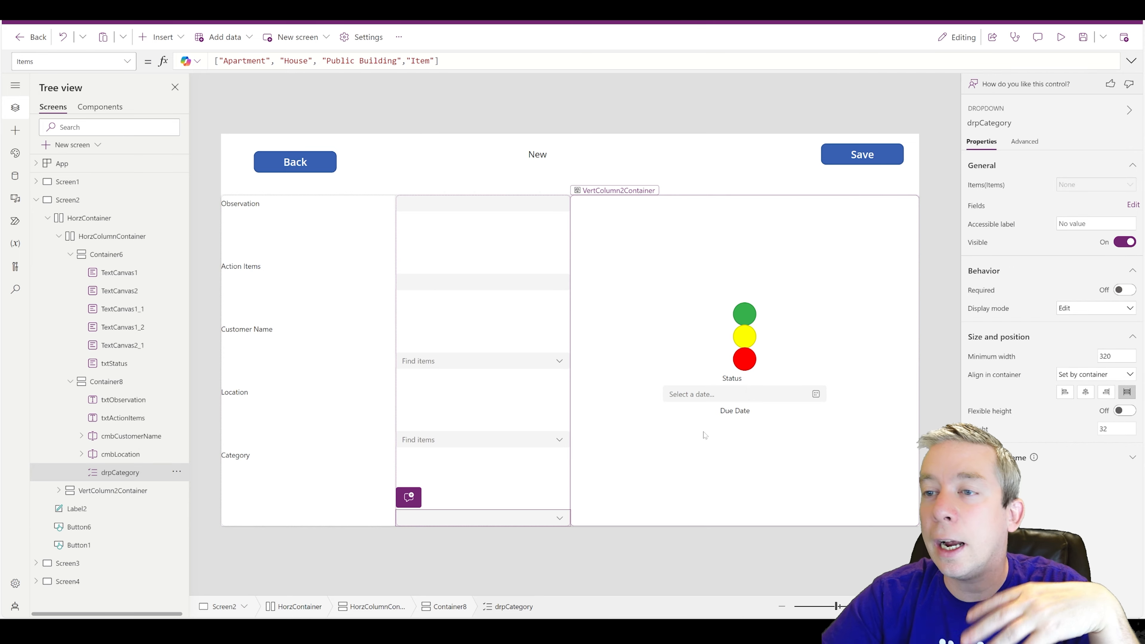
left_click(377, 515)
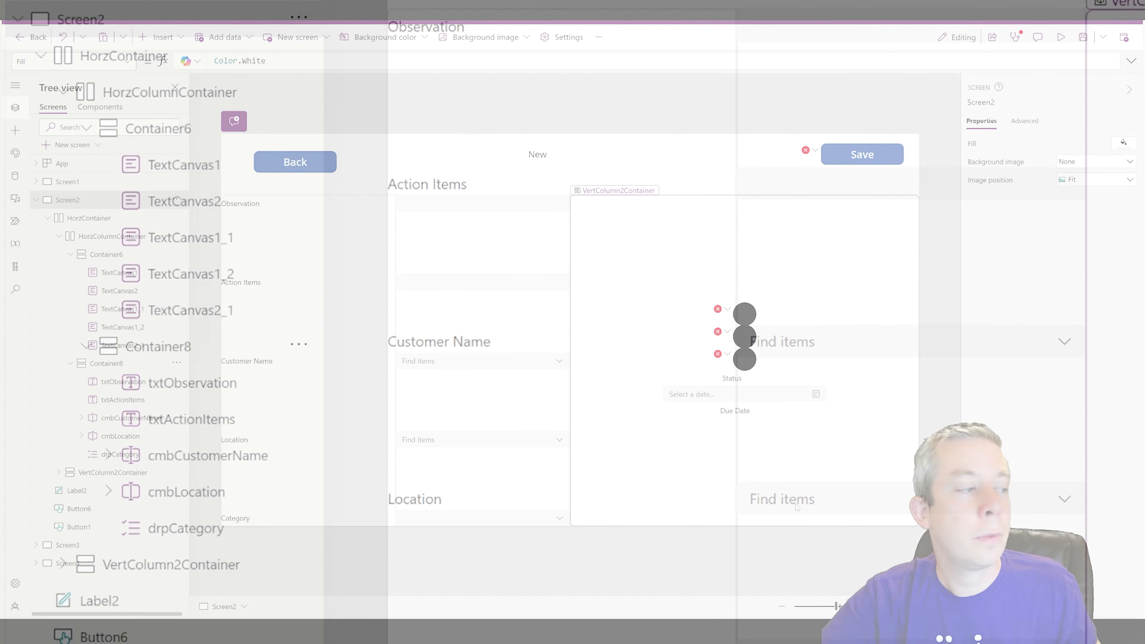
- Paste the status text into the traffic-light column and space the left labels evenly, right-aligned
left_click(738, 486)
key("ctrl+v")
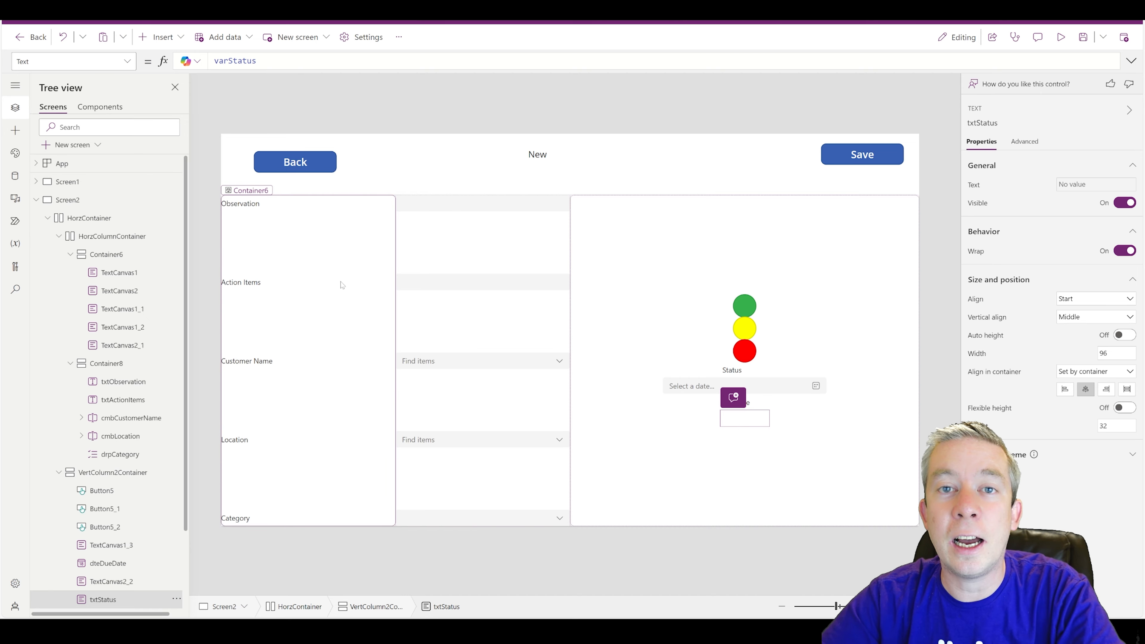
left_click(337, 257)
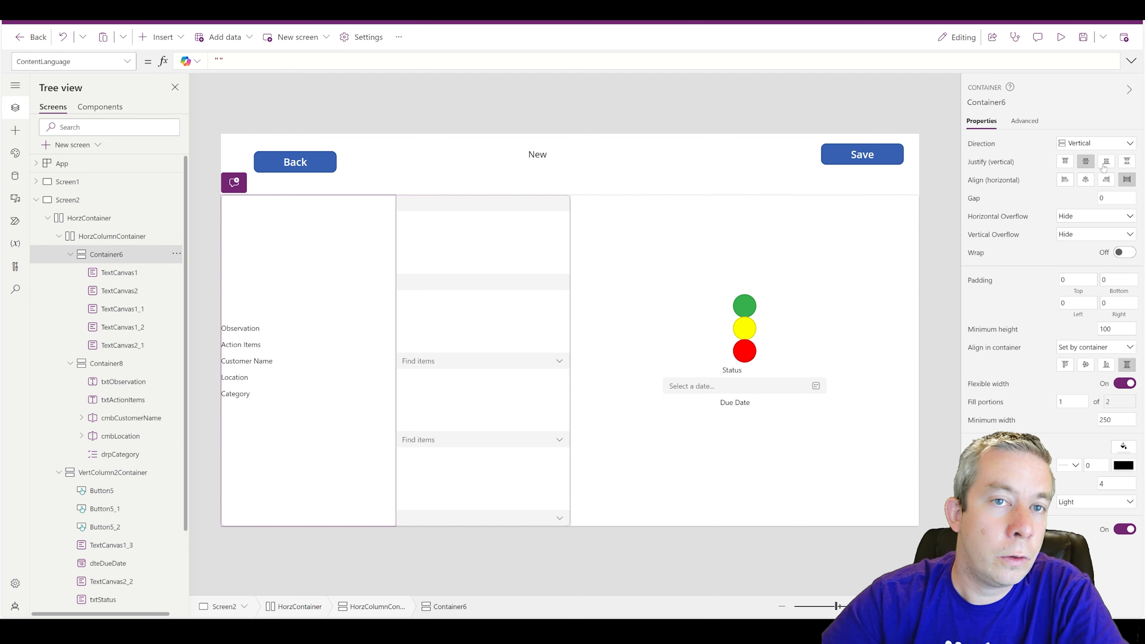
left_click(1125, 162)
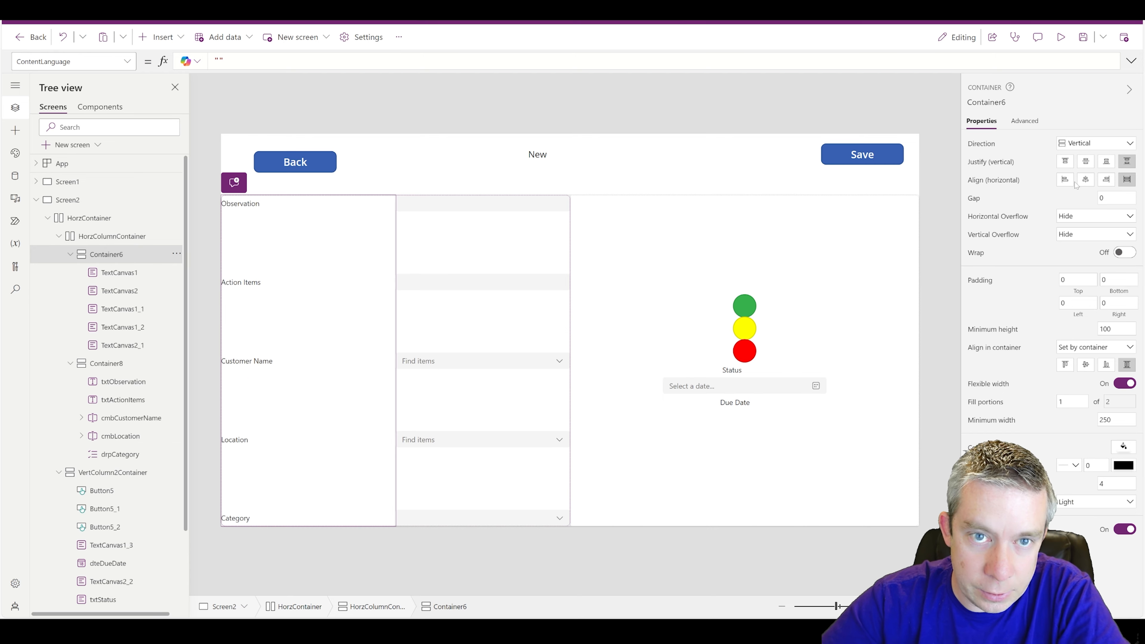
left_click(1086, 181)
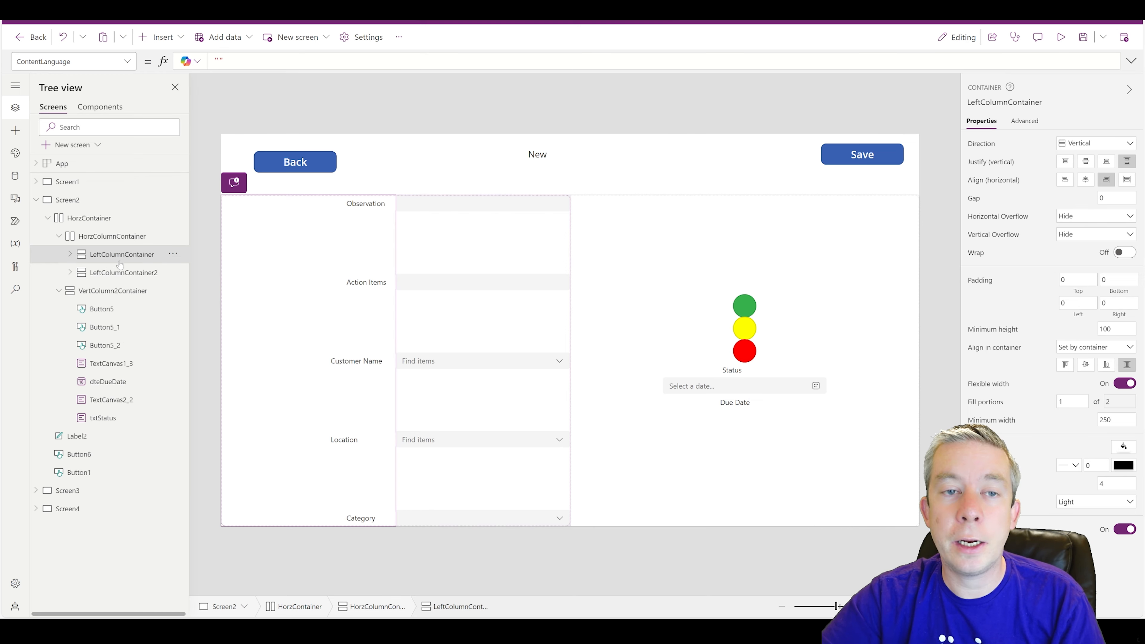
- Select the second column container, then the row container holding both columns
left_click(121, 273)
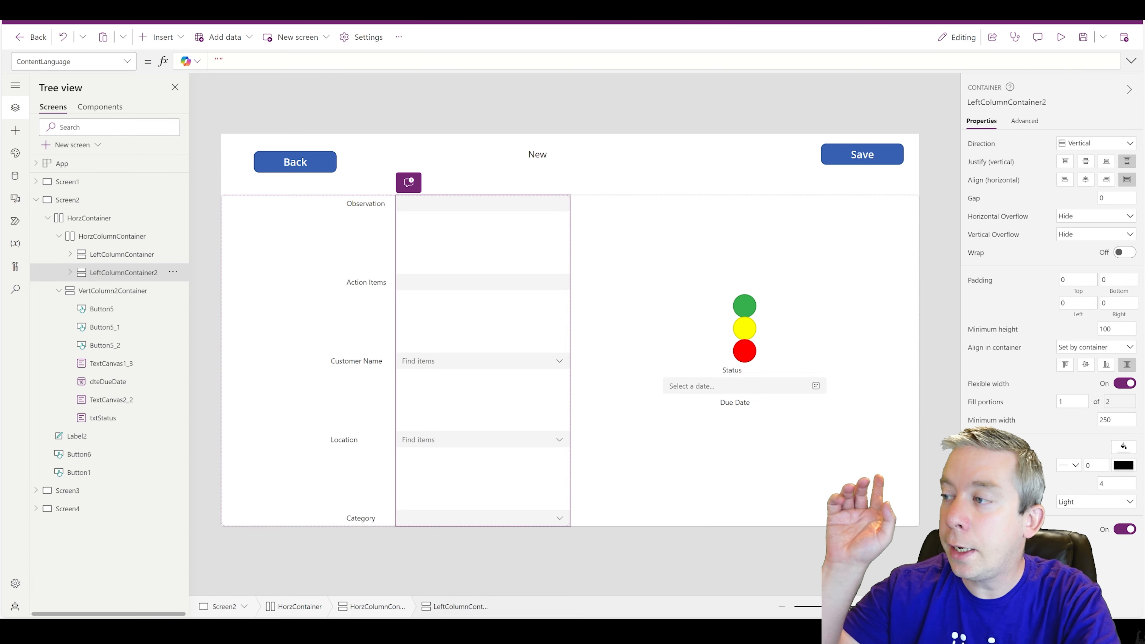
mouse_move(1053, 402)
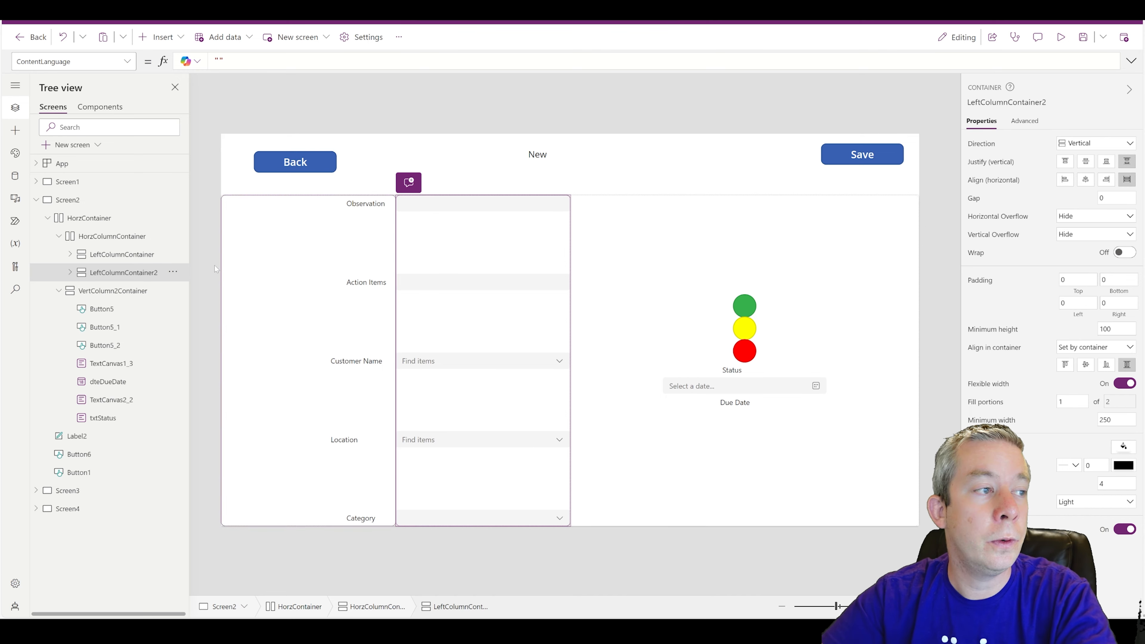
left_click(104, 237)
- Insert a test button into the columns row and center it vertically
left_click(161, 37)
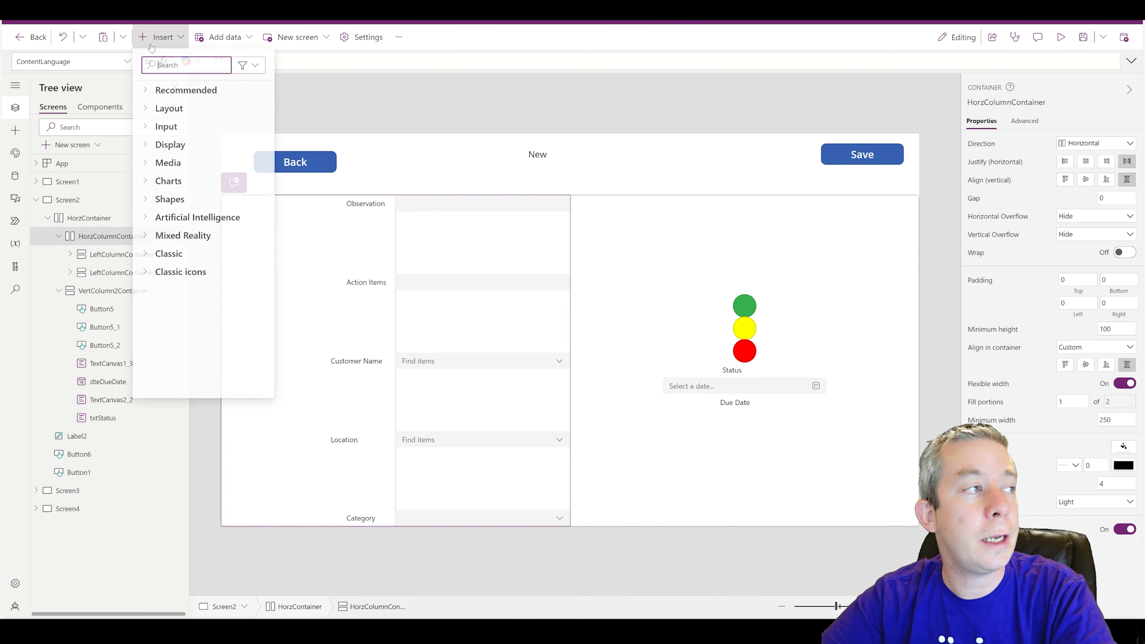
left_click(165, 129)
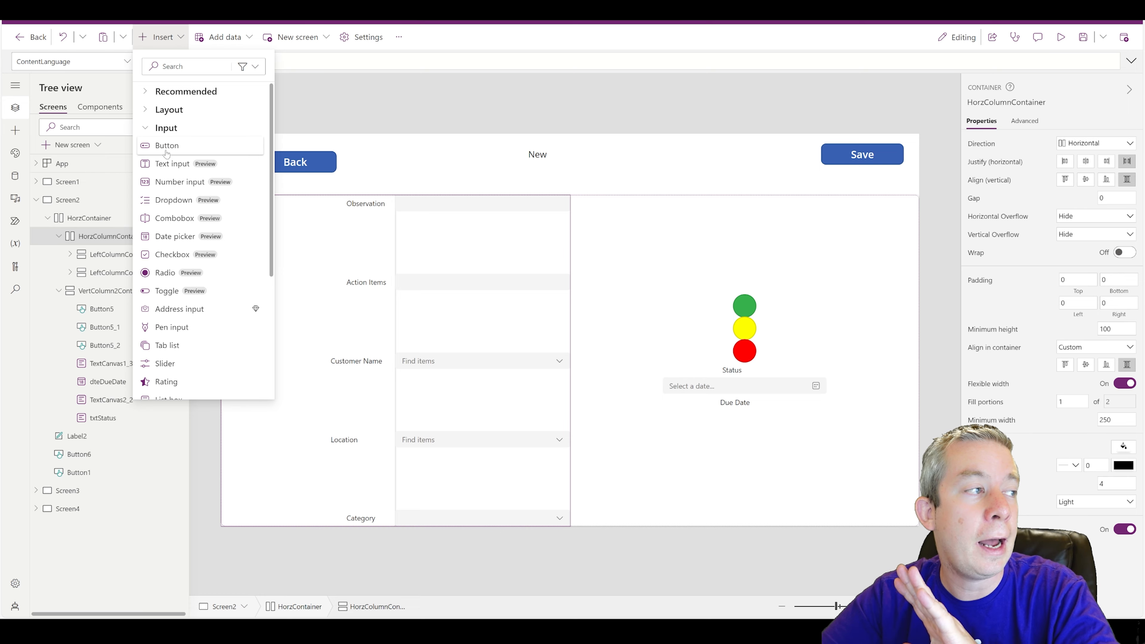
left_click(166, 146)
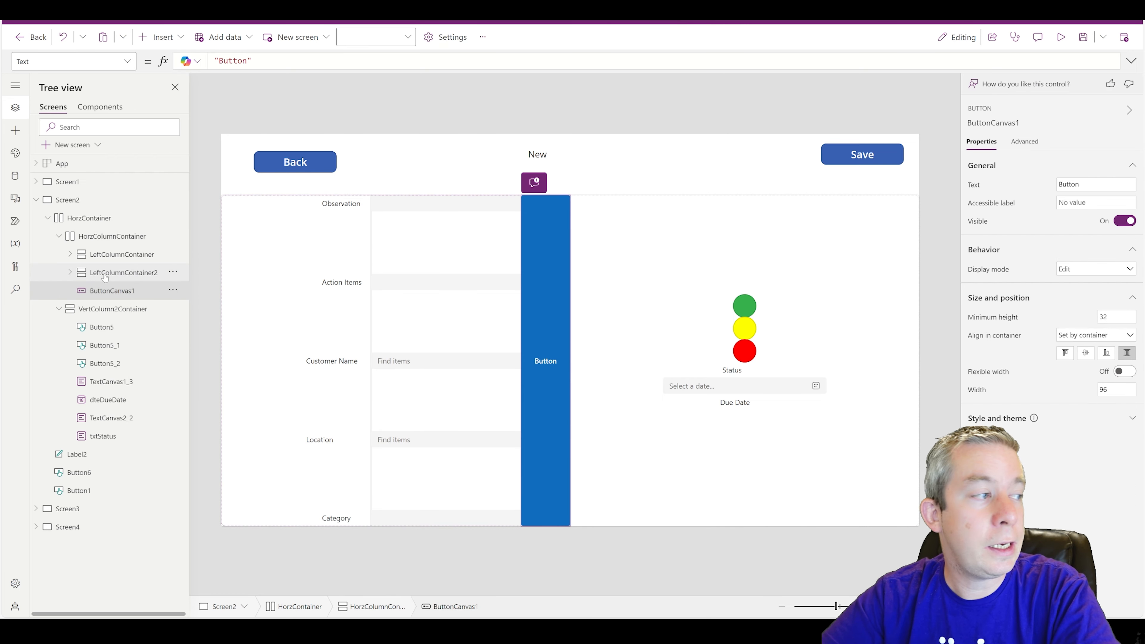
left_click(98, 238)
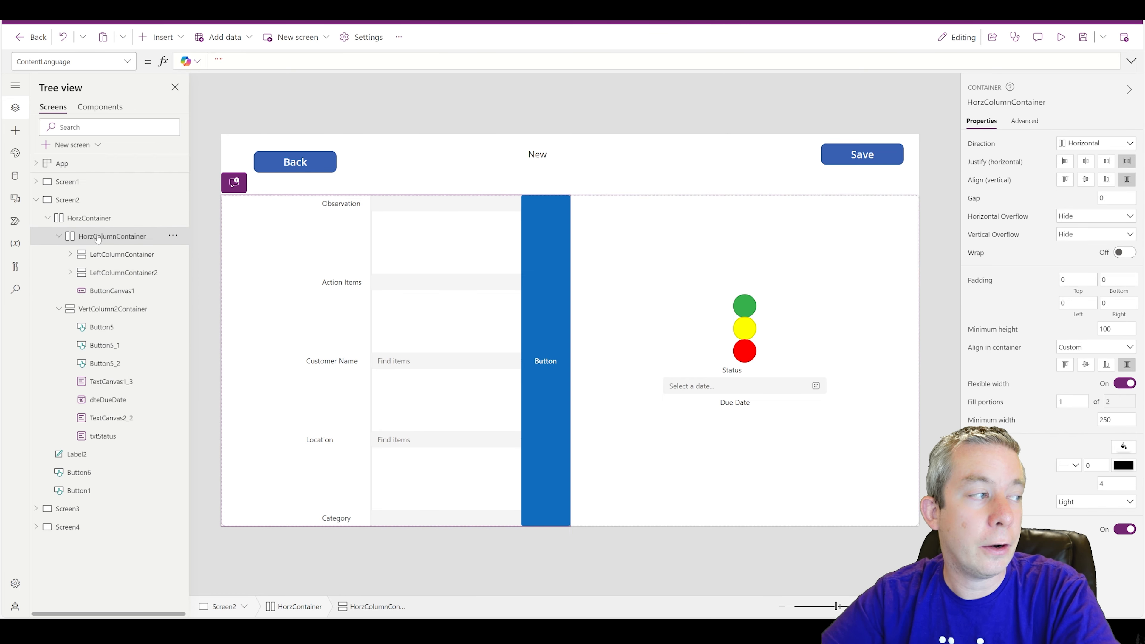
left_click(105, 291)
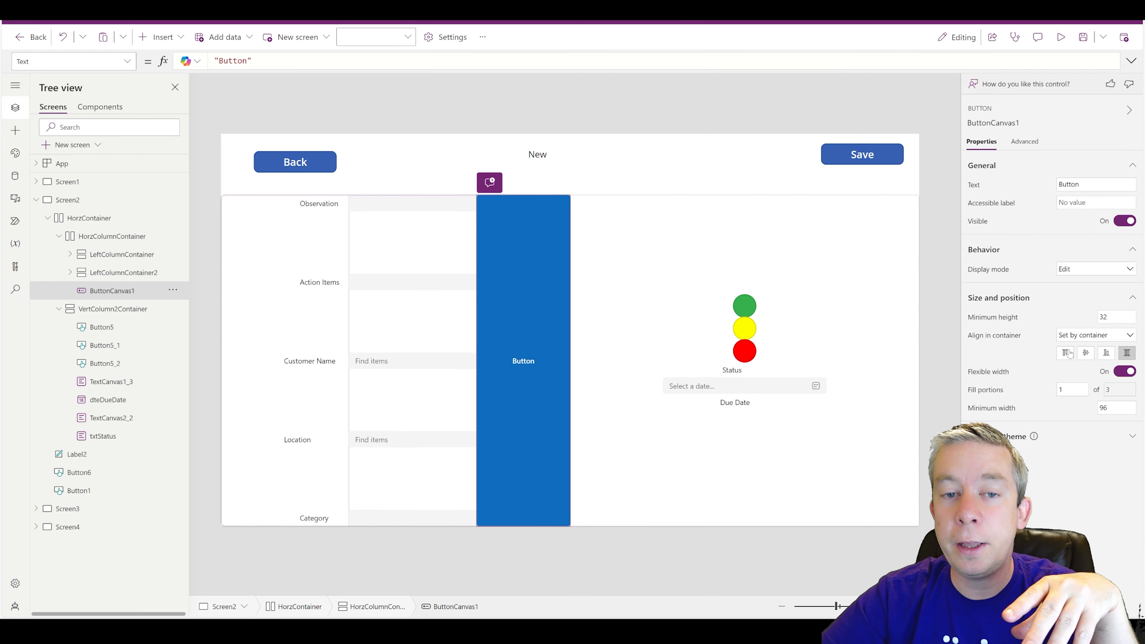
left_click(1087, 353)
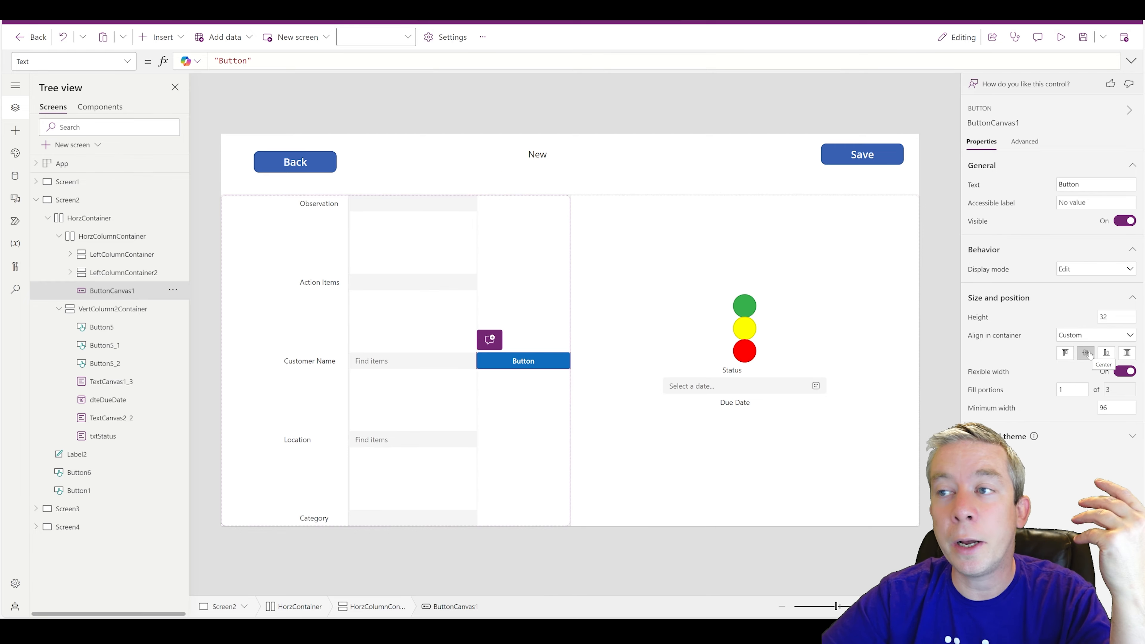
- Delete the test button and select the label column's Fill portions value
key("Delete")
left_click(252, 364)
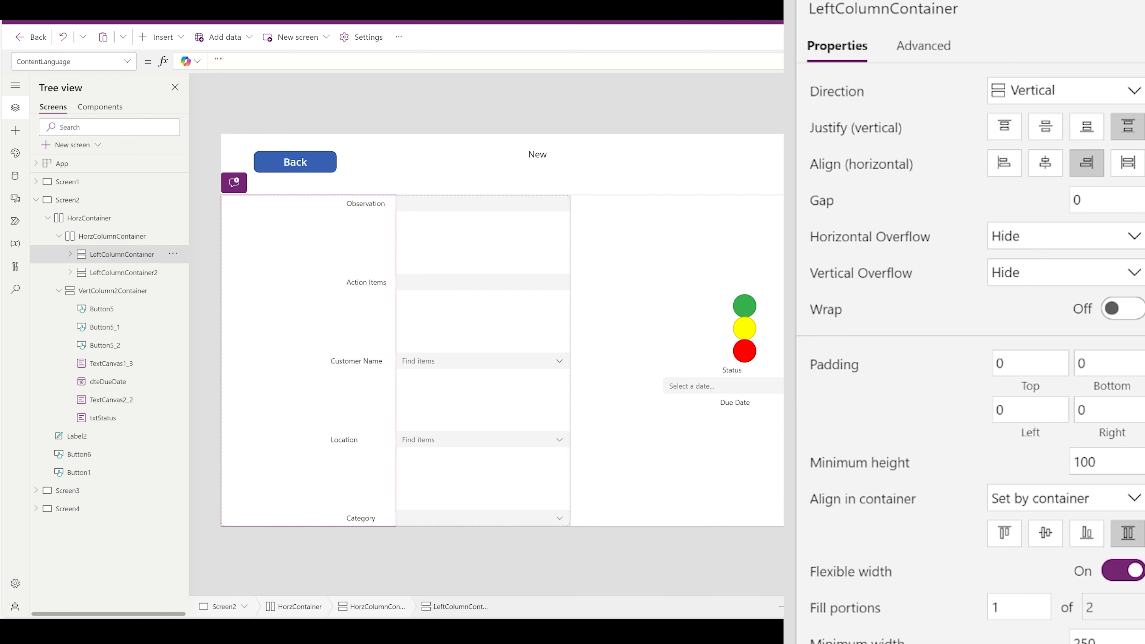
left_click(990, 607)
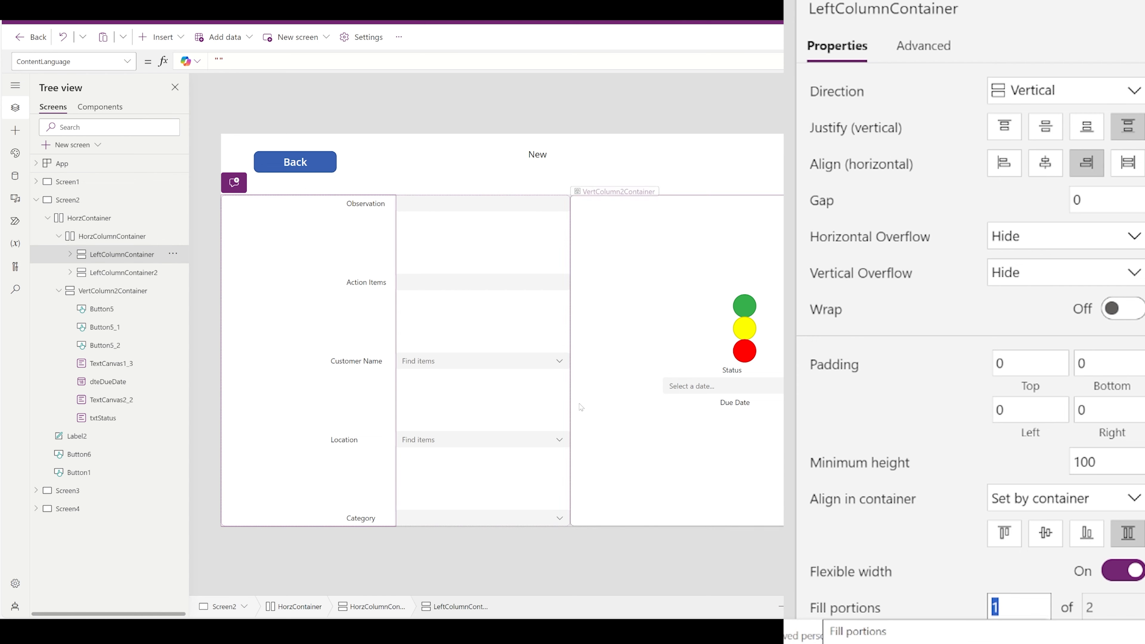
- Edit the input column's Fill portions value, trying 4, 5 and 10
left_click(540, 312)
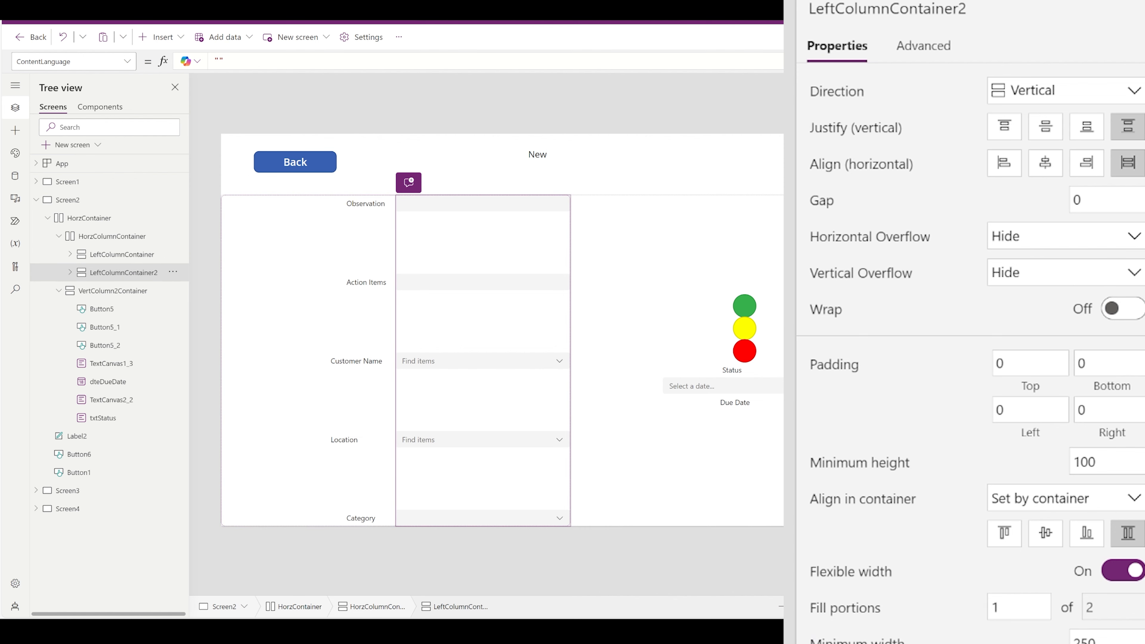
left_click_drag(1003, 606, 971, 605)
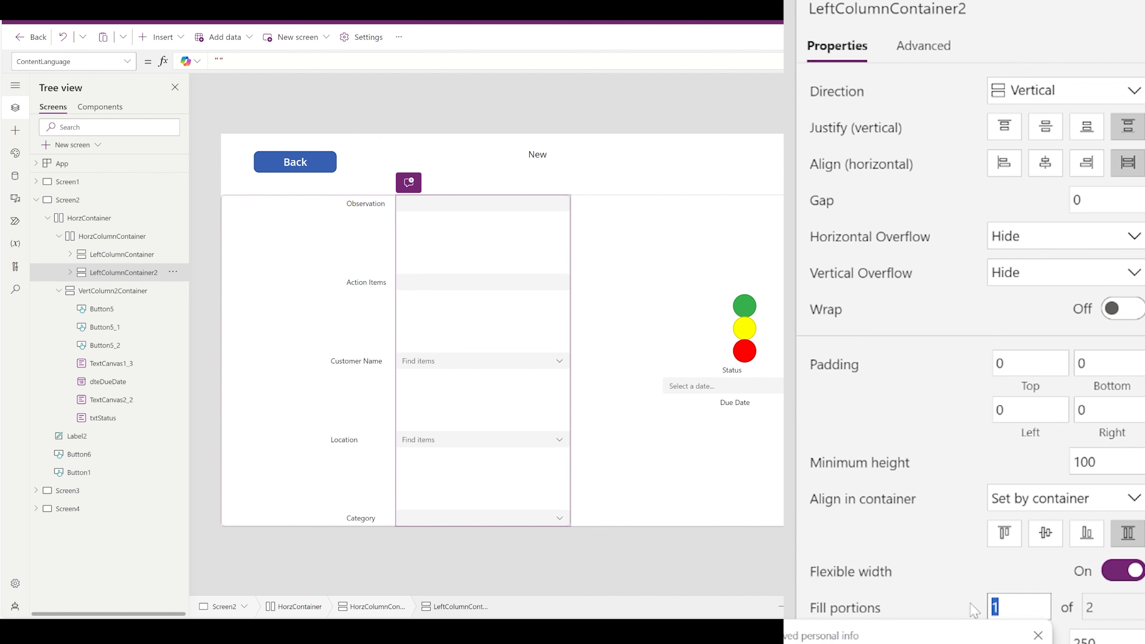
type("4")
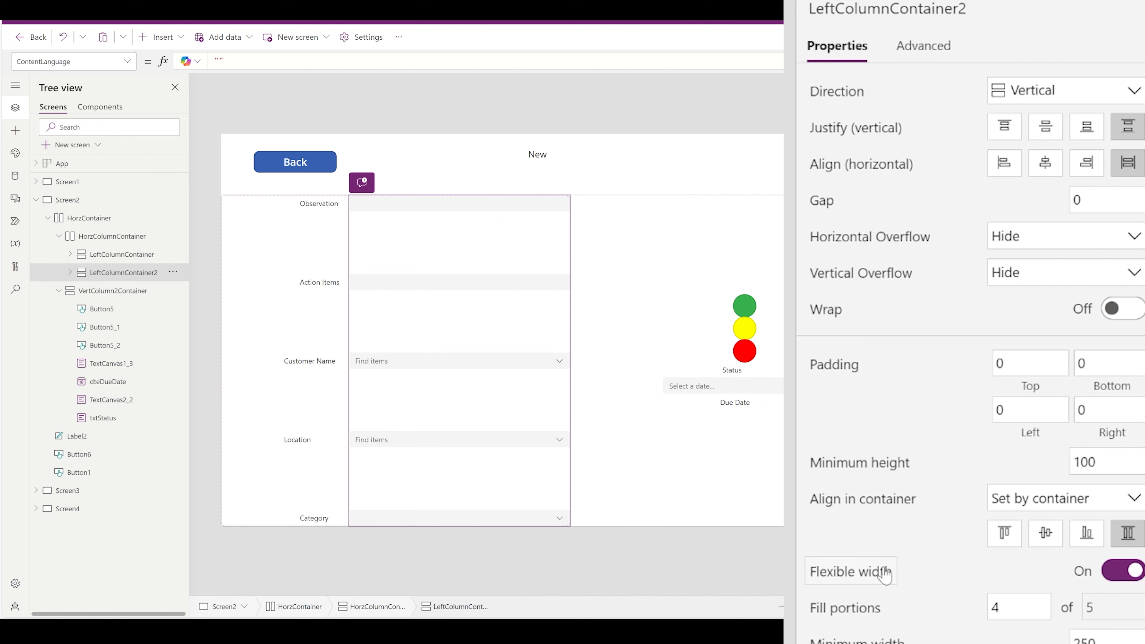
key("BackSpace")
type("5")
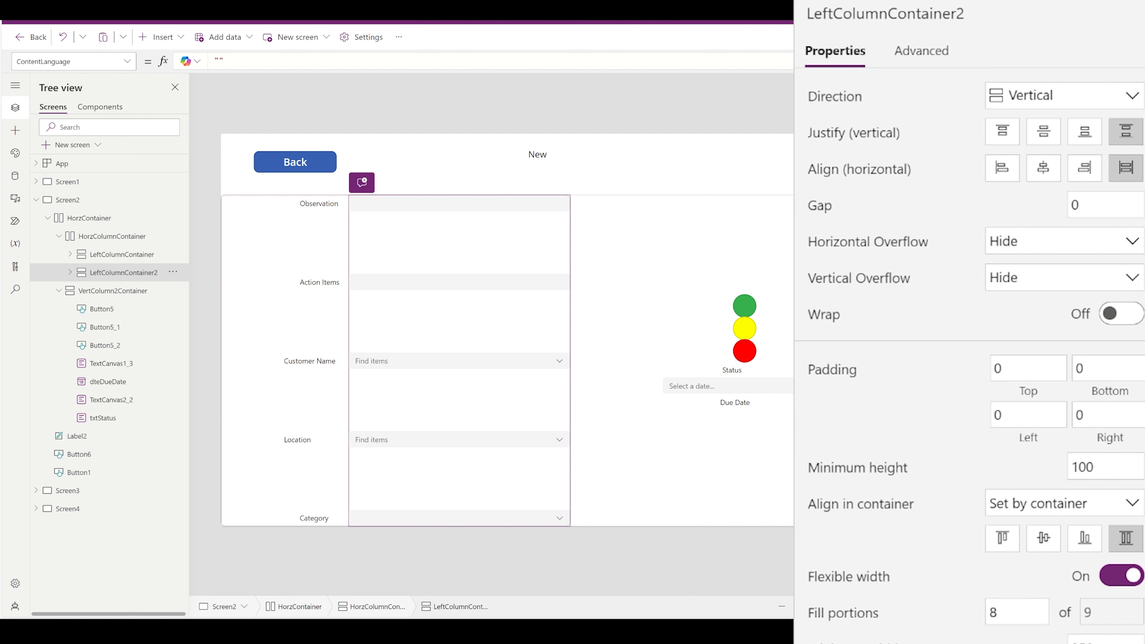
type("10")
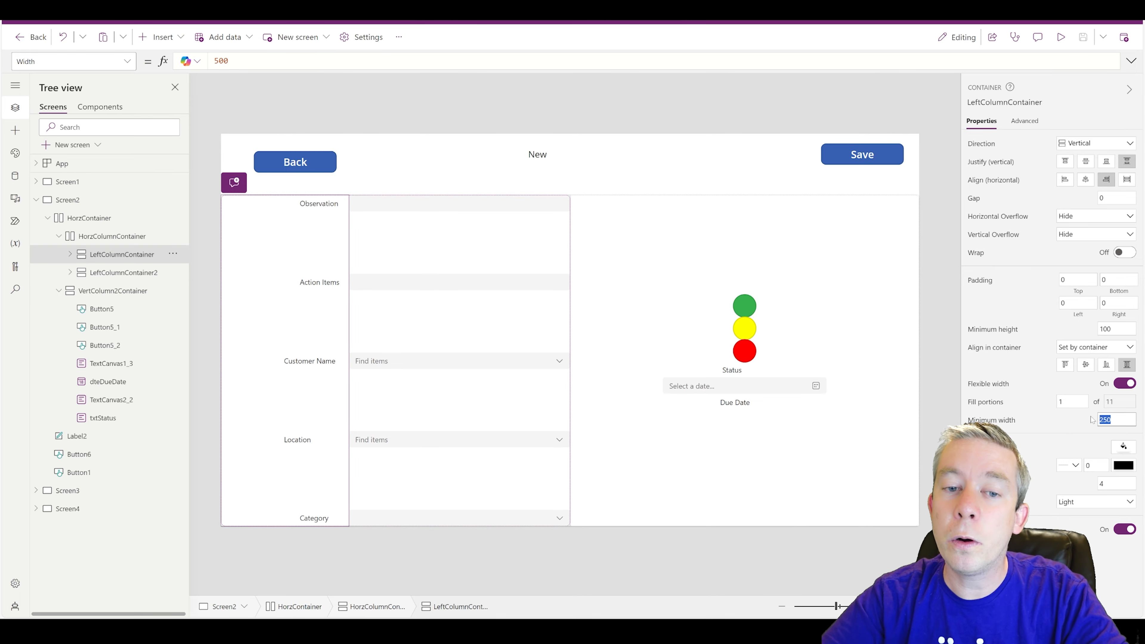
type("100")
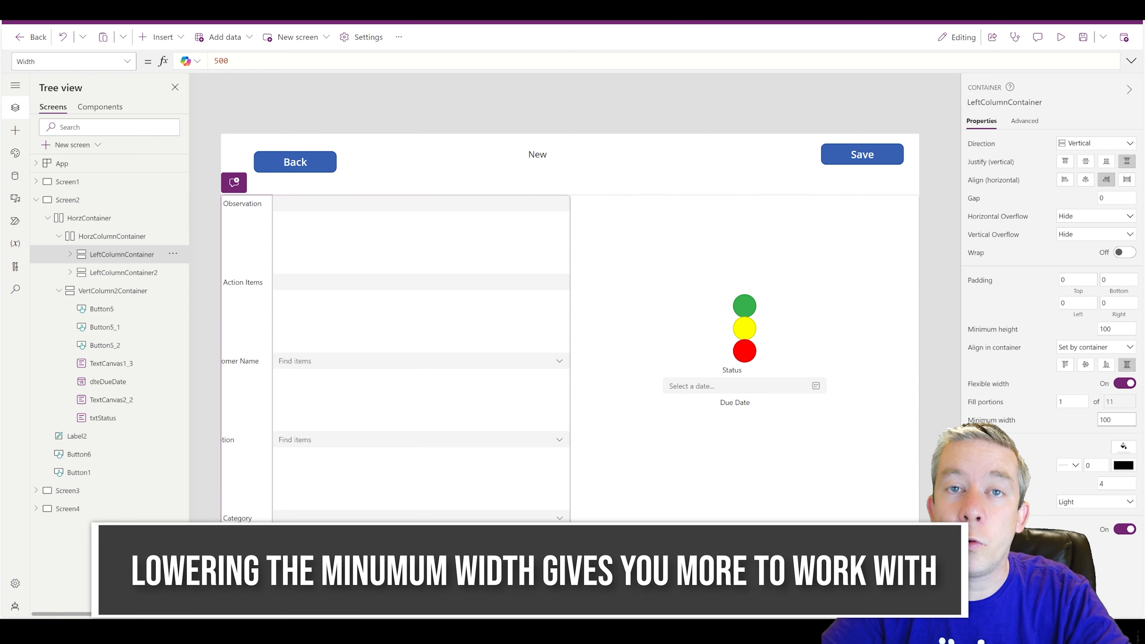
type("50")
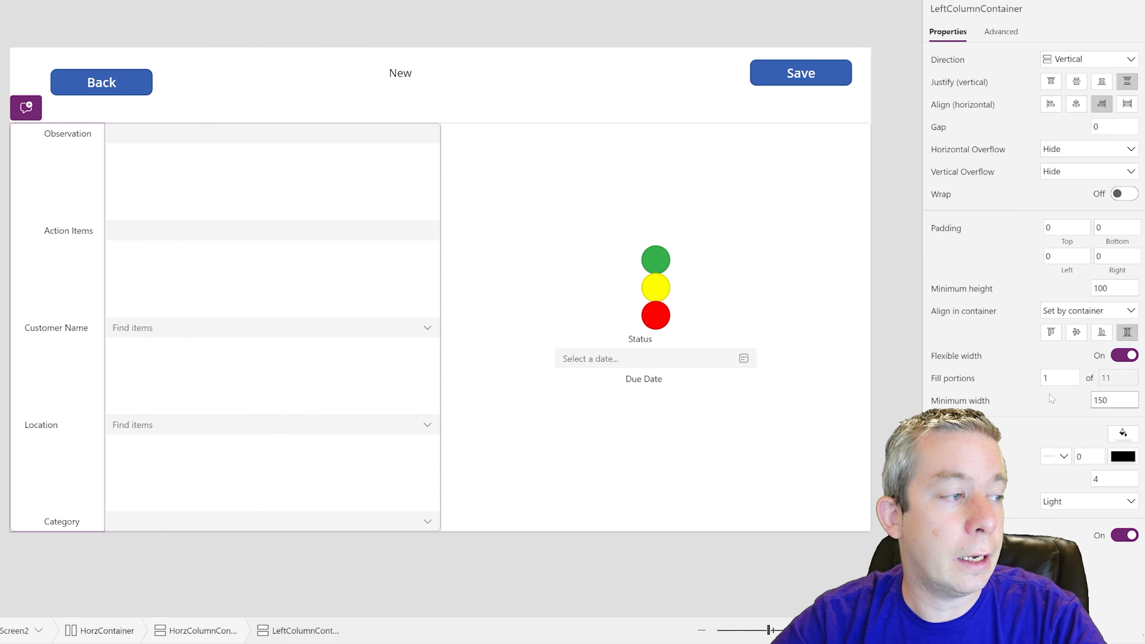
- Set Fill portions on both columns, ending with the label column at 1
double_click(1060, 380)
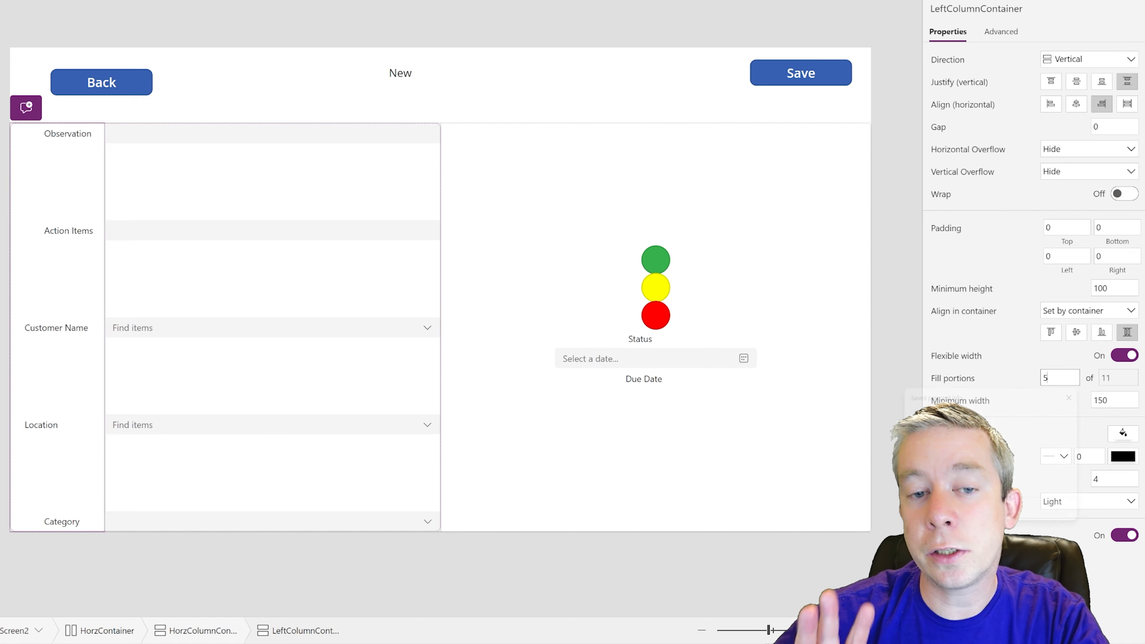
type("5")
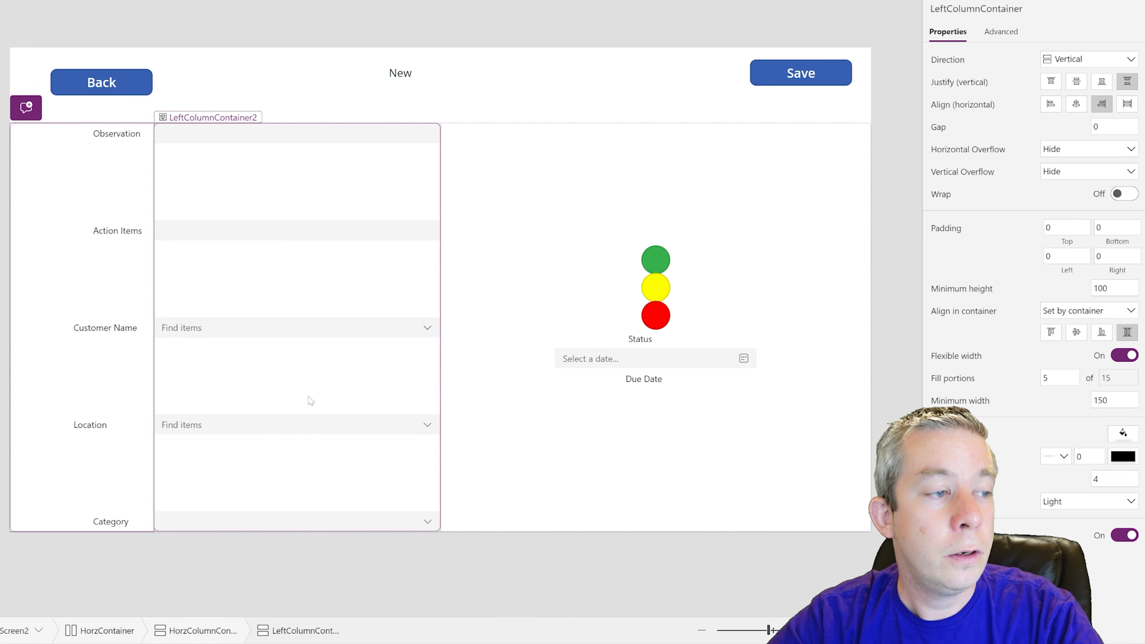
left_click(350, 390)
double_click(1059, 378)
type("5")
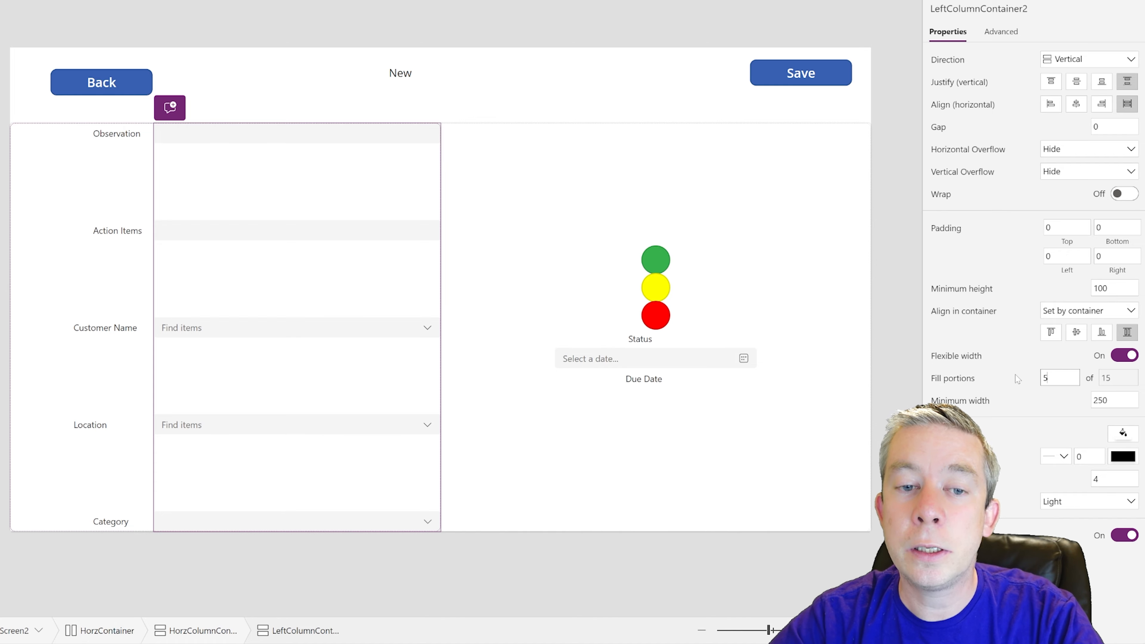
left_click(190, 365)
double_click(1059, 378)
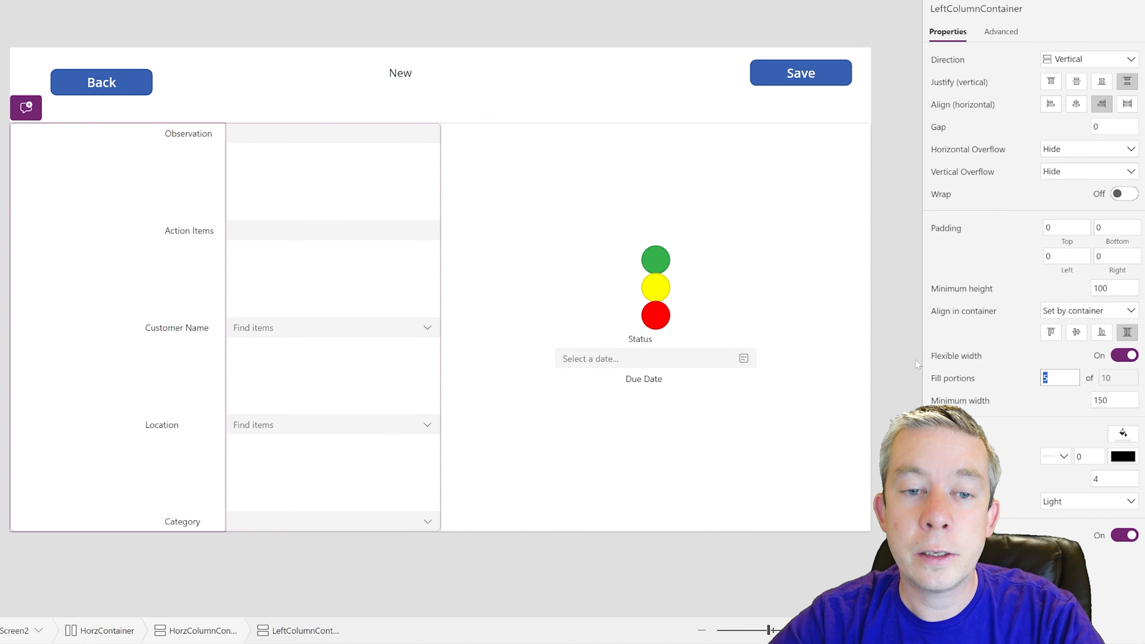
type("1")
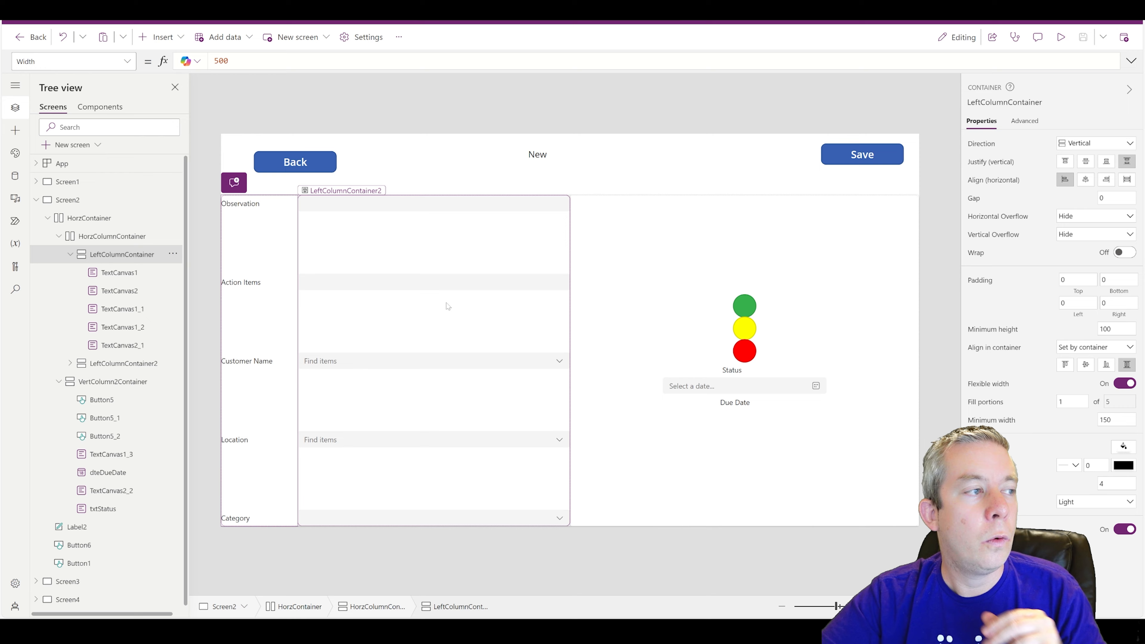
- Drag HorzContainer's left edge and bottom-right corner inward to 1224 by 609 at X 75
left_click(90, 218)
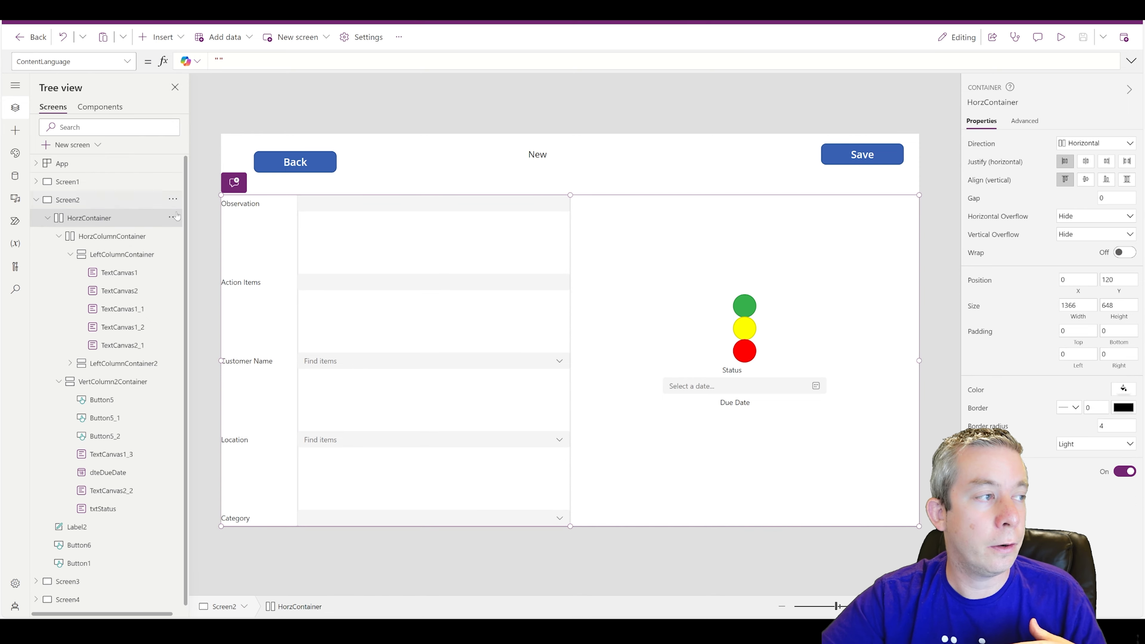
left_click_drag(221, 195, 259, 195)
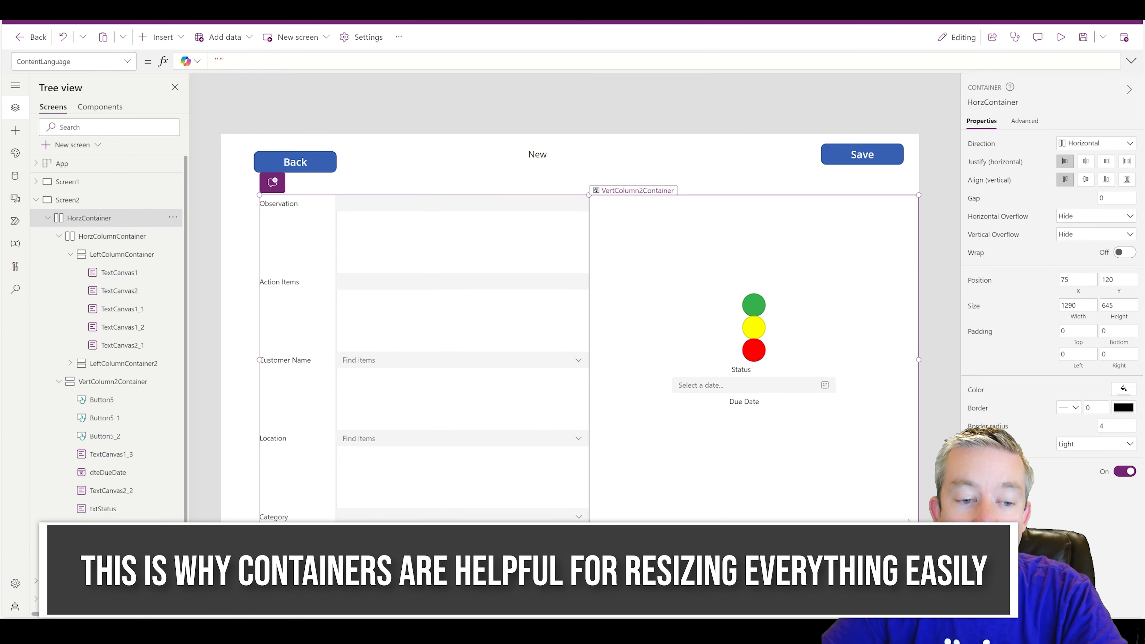
left_click_drag(918, 523, 884, 507)
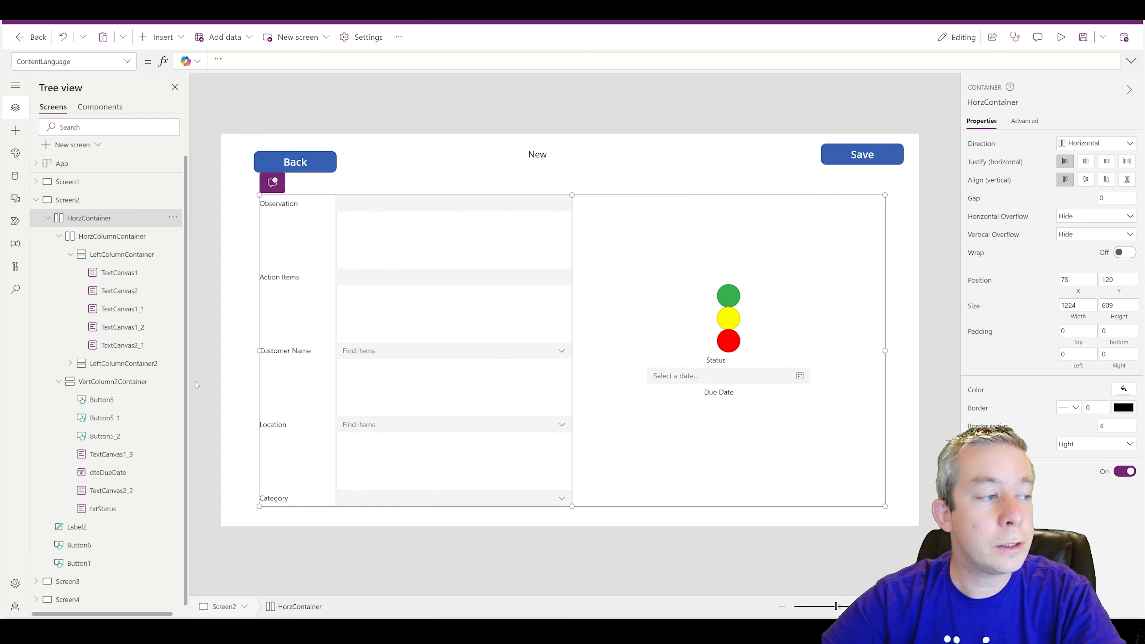
left_click(248, 370)
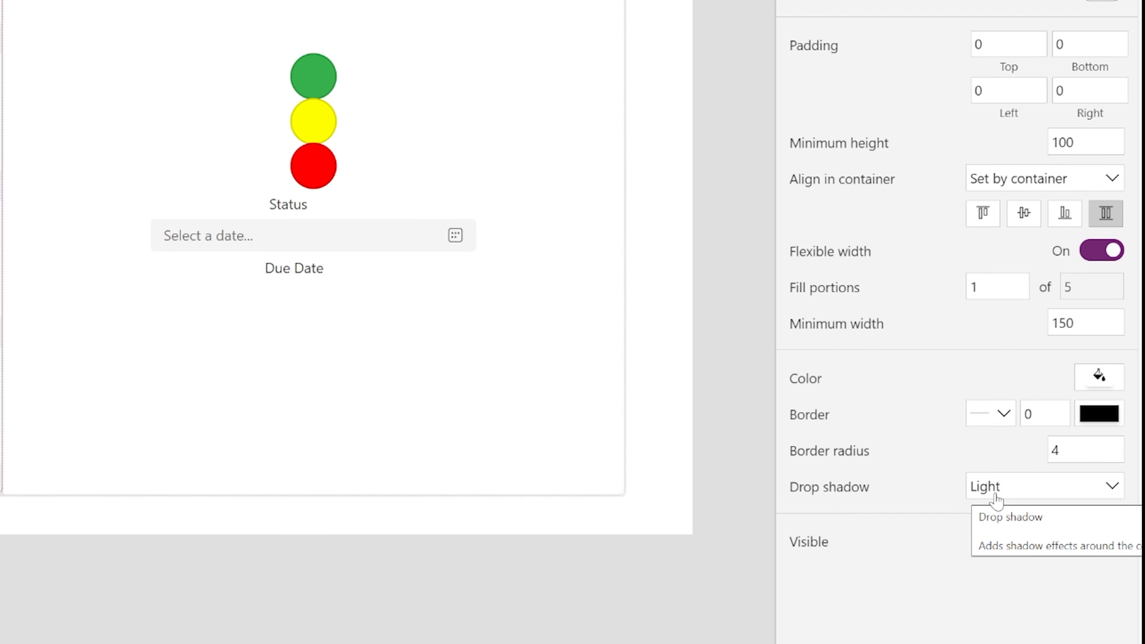
- Set Drop shadow to None on the label column and the traffic-light column
left_click(994, 496)
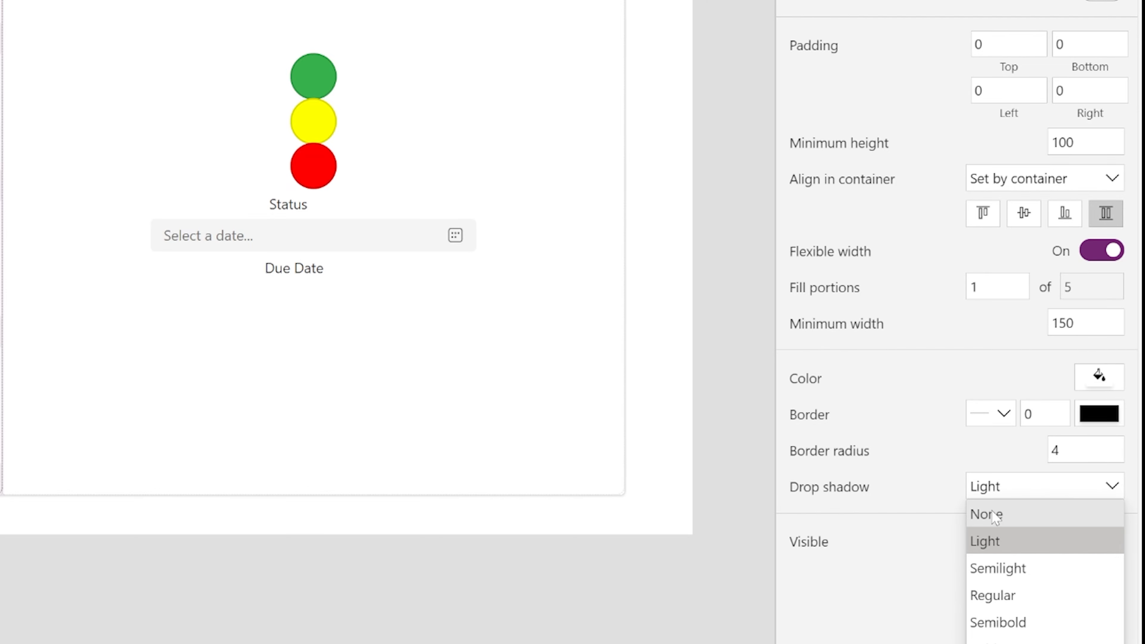
left_click(994, 516)
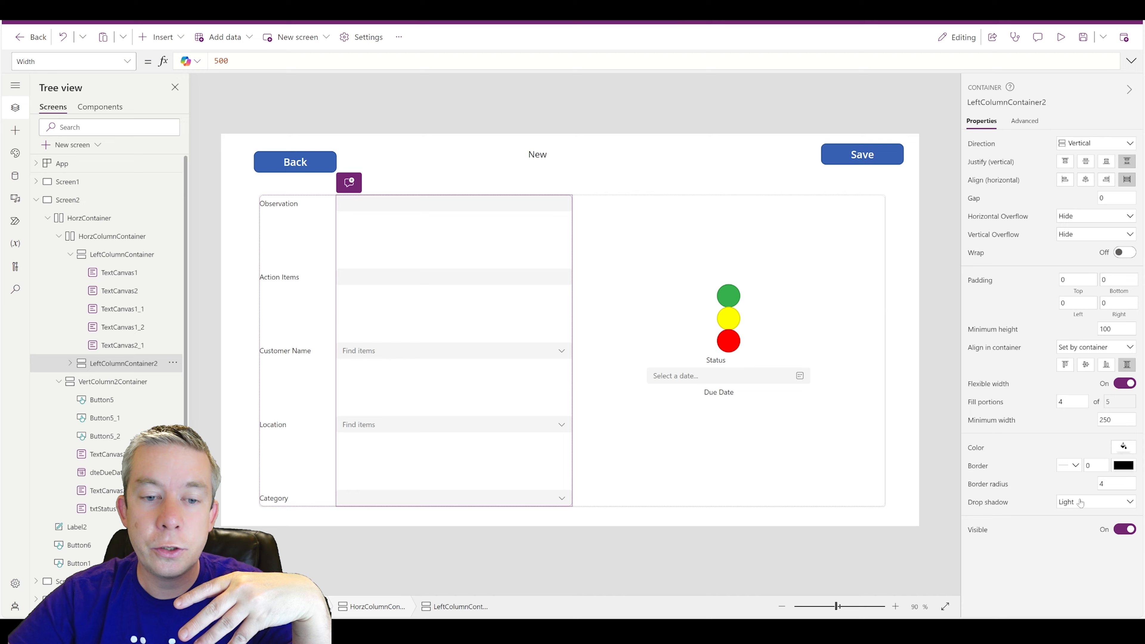
left_click(1080, 503)
left_click(621, 468)
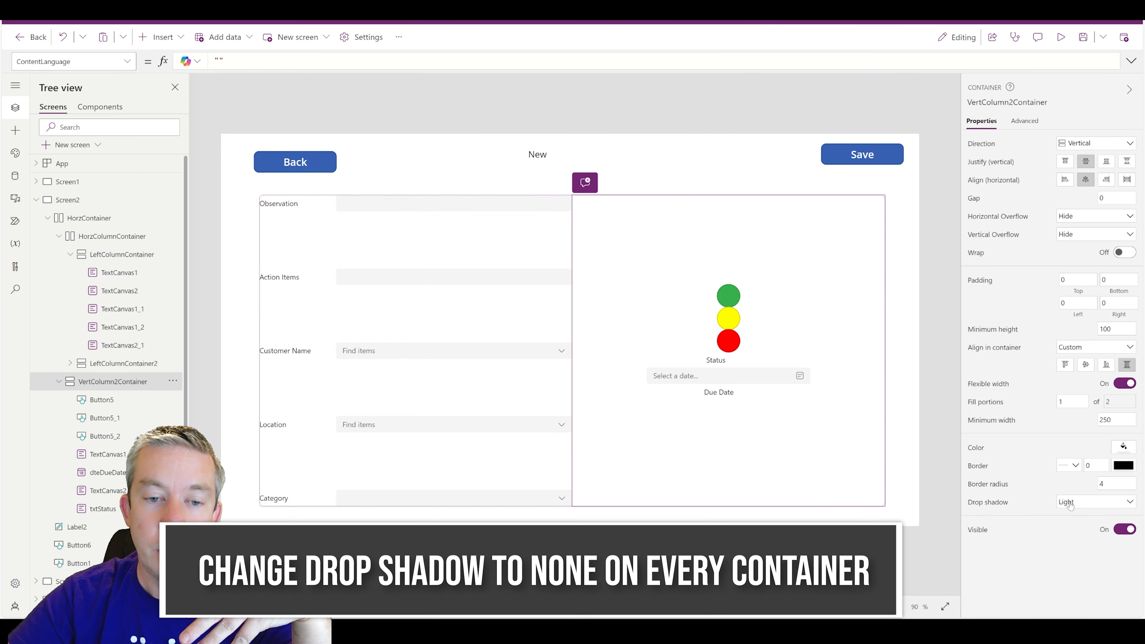
left_click(1070, 505)
left_click(1072, 518)
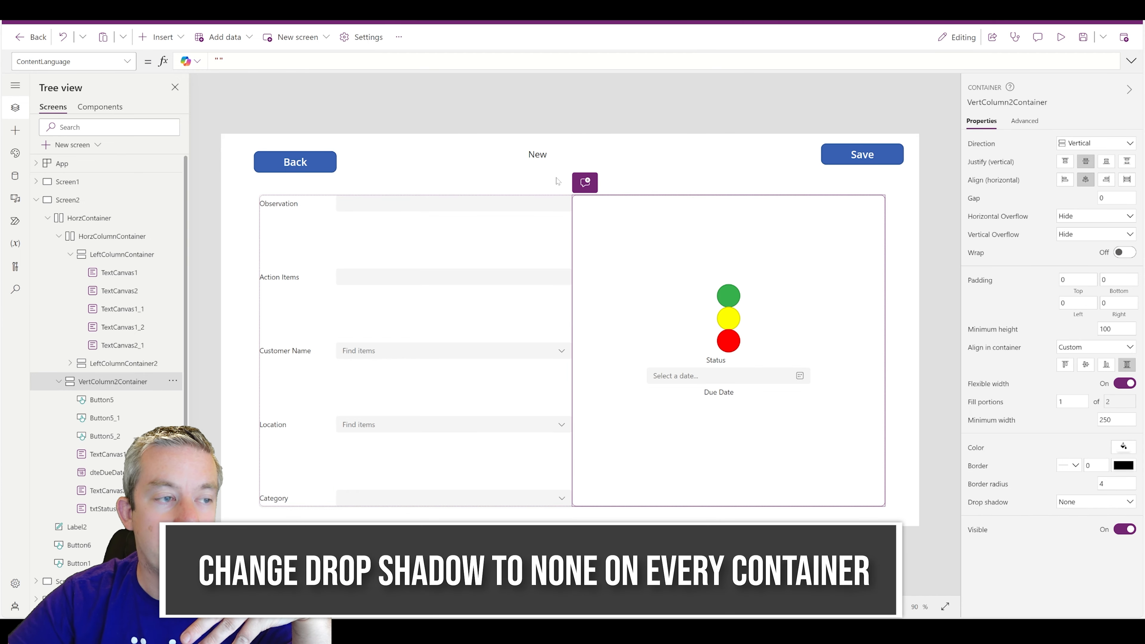
left_click(606, 117)
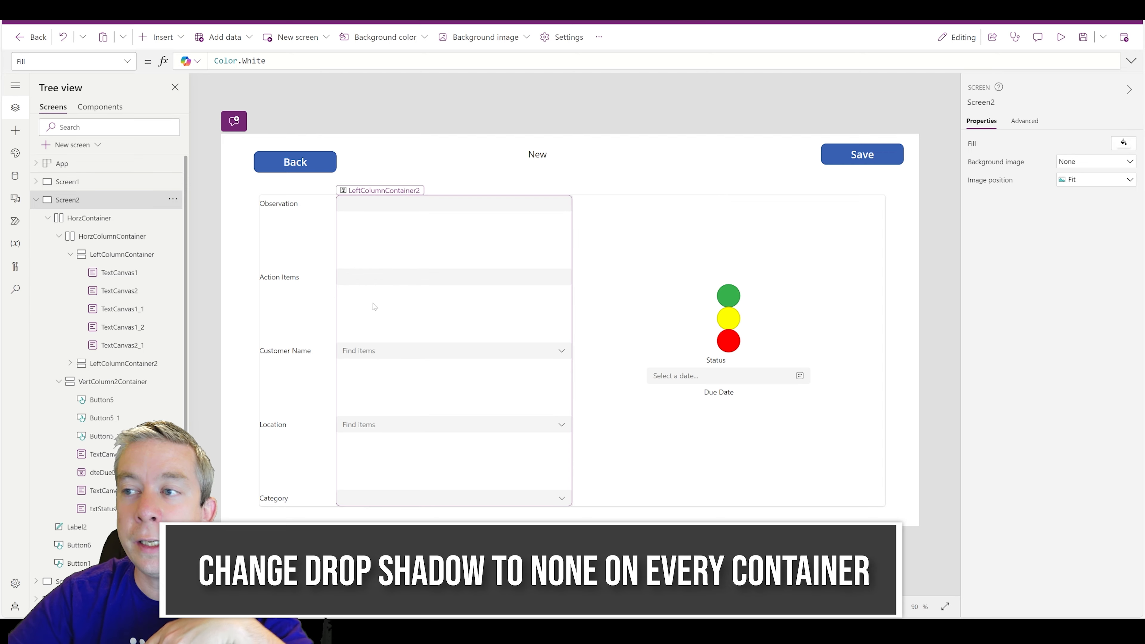
- Select the input, parent and left columns in turn, then the outer form container
left_click(534, 316)
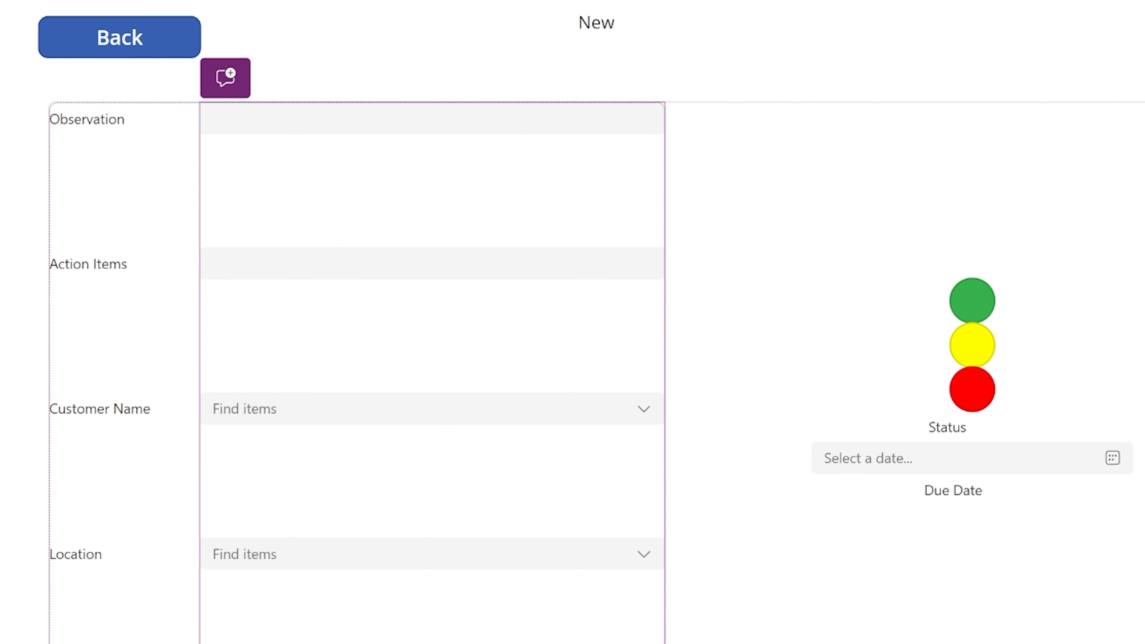
left_click(664, 408)
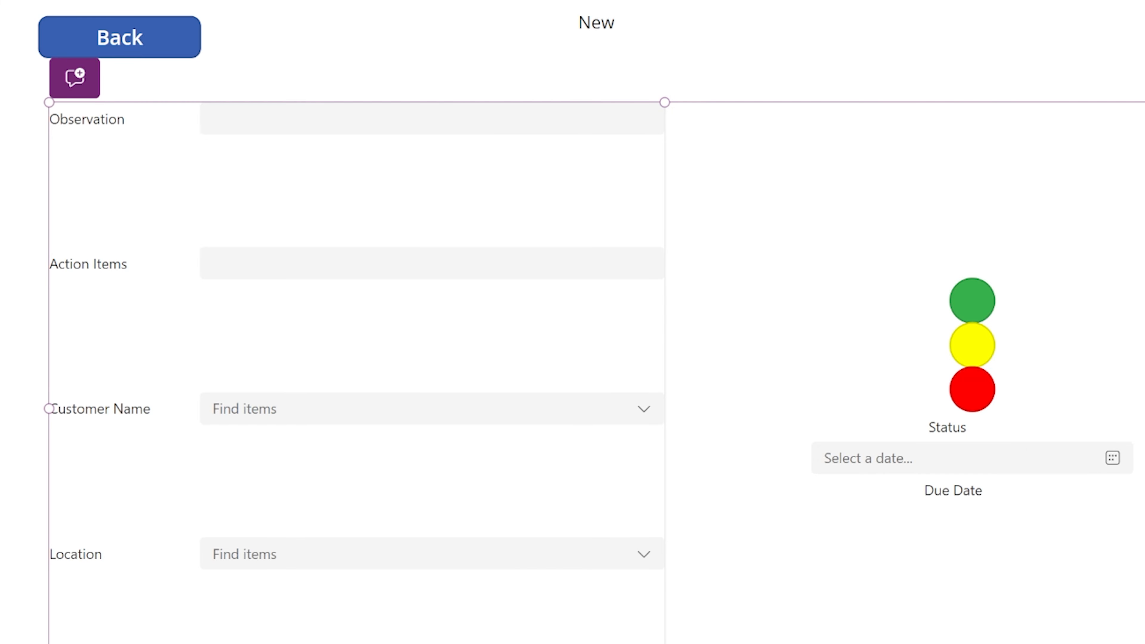
left_click(298, 339)
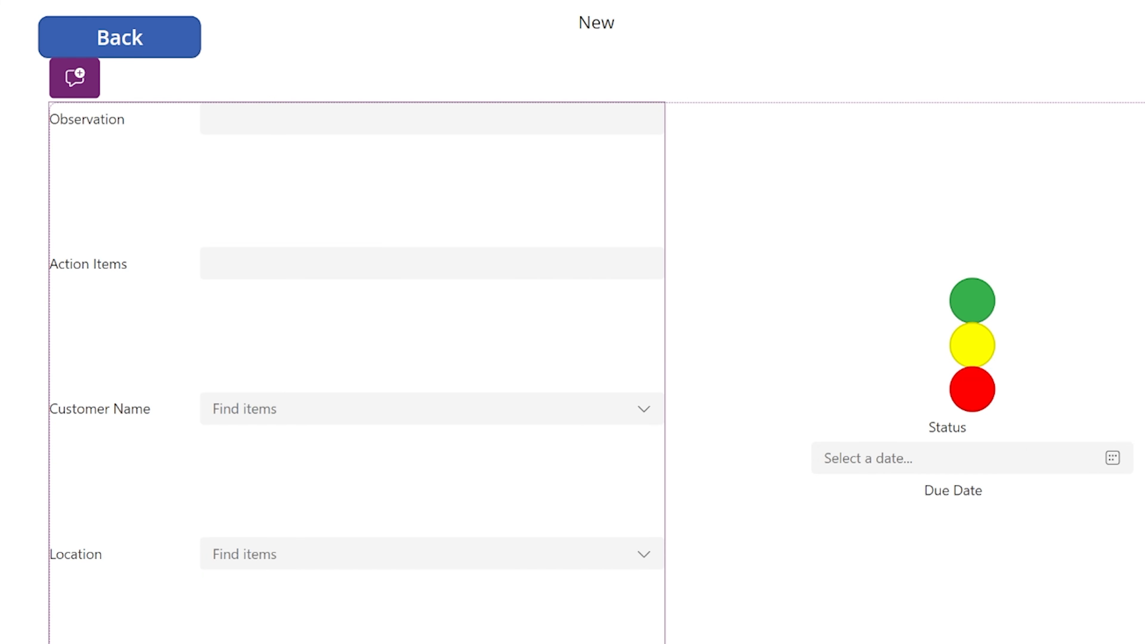
left_click(729, 63)
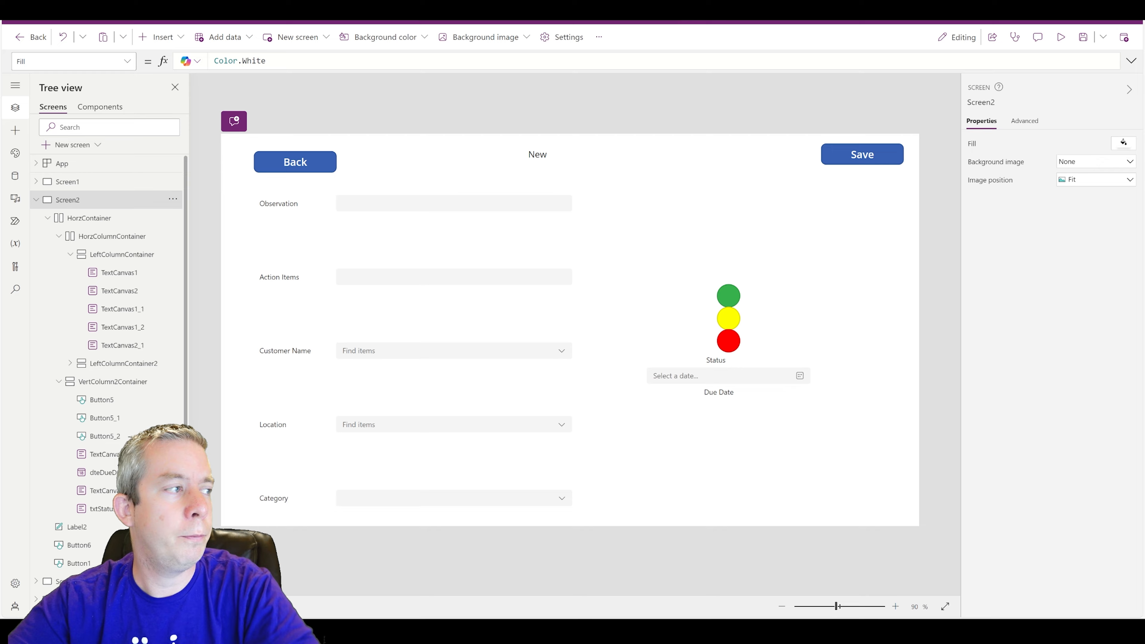
left_click(76, 220)
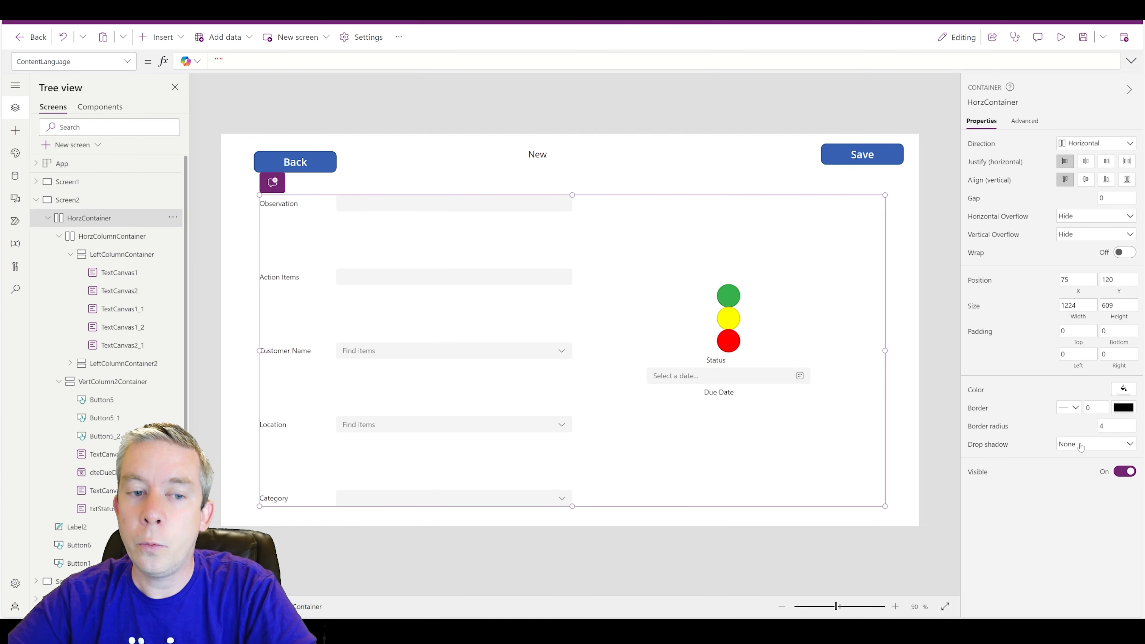
- Give the outer form container a Bold drop shadow
left_click(1080, 446)
left_click(1068, 526)
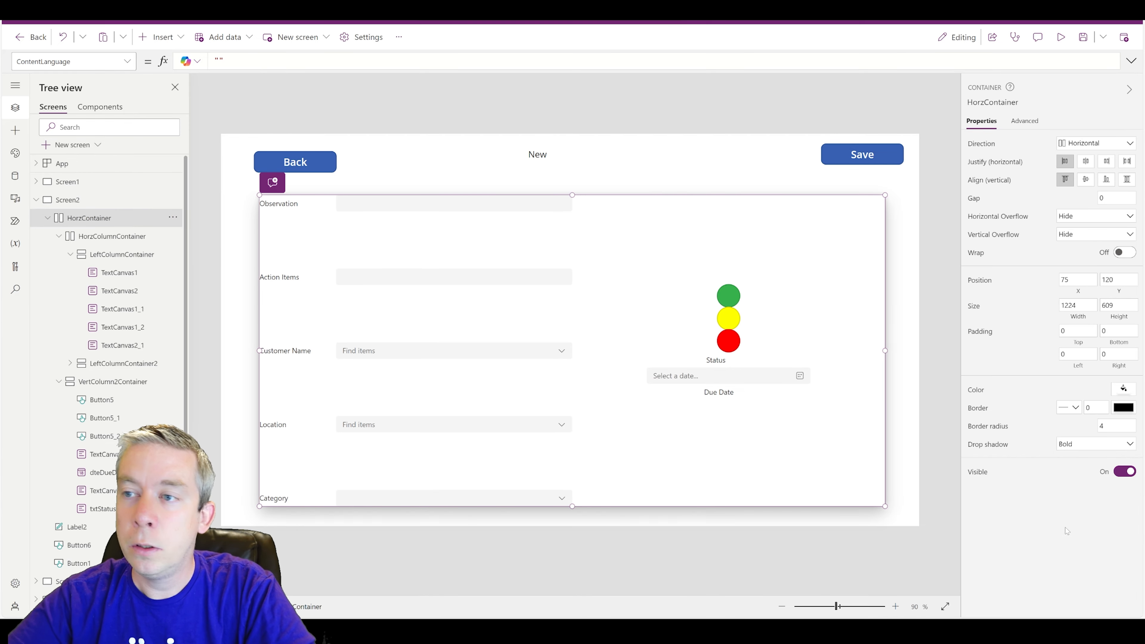
left_click(594, 130)
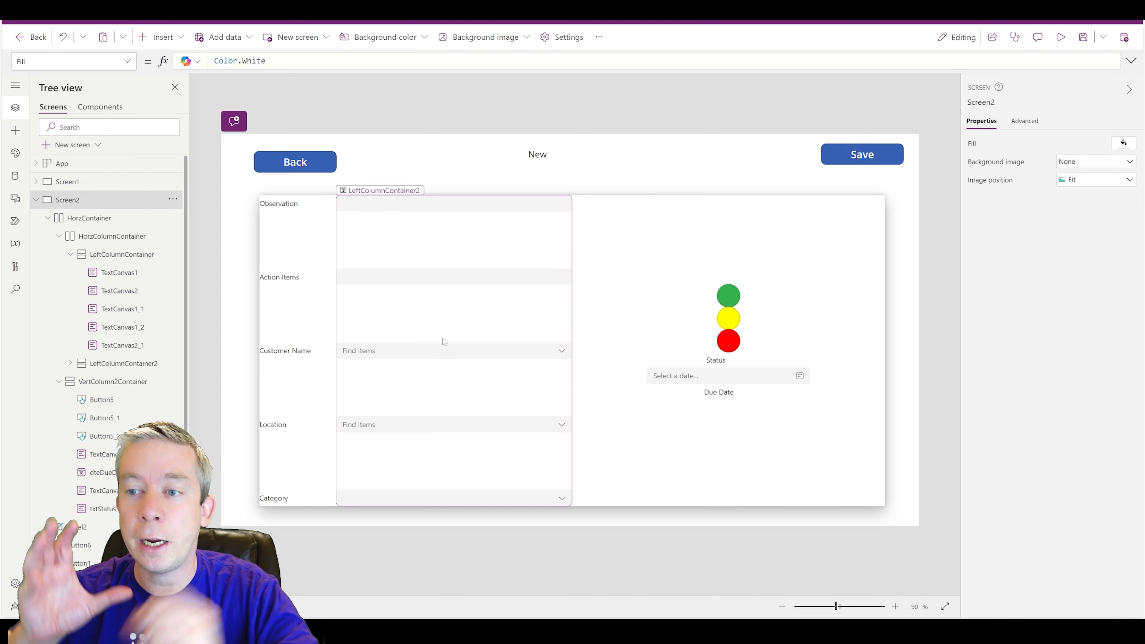
- Set HorzContainer's padding to 15 on the left, top, bottom and right
left_click(442, 339)
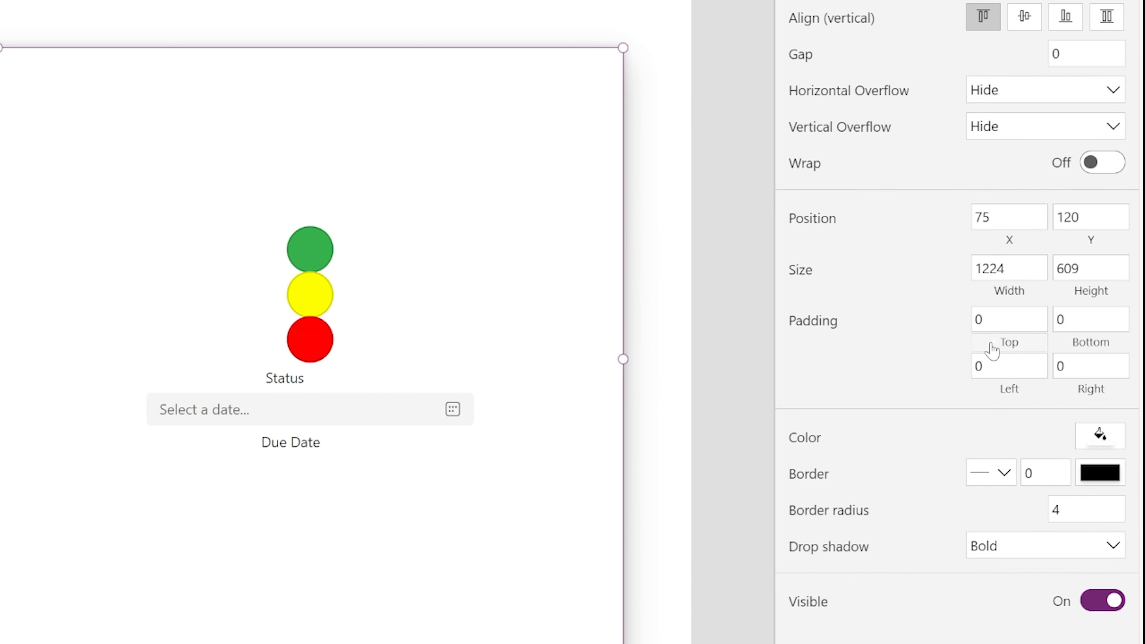
left_click(978, 366)
type("15")
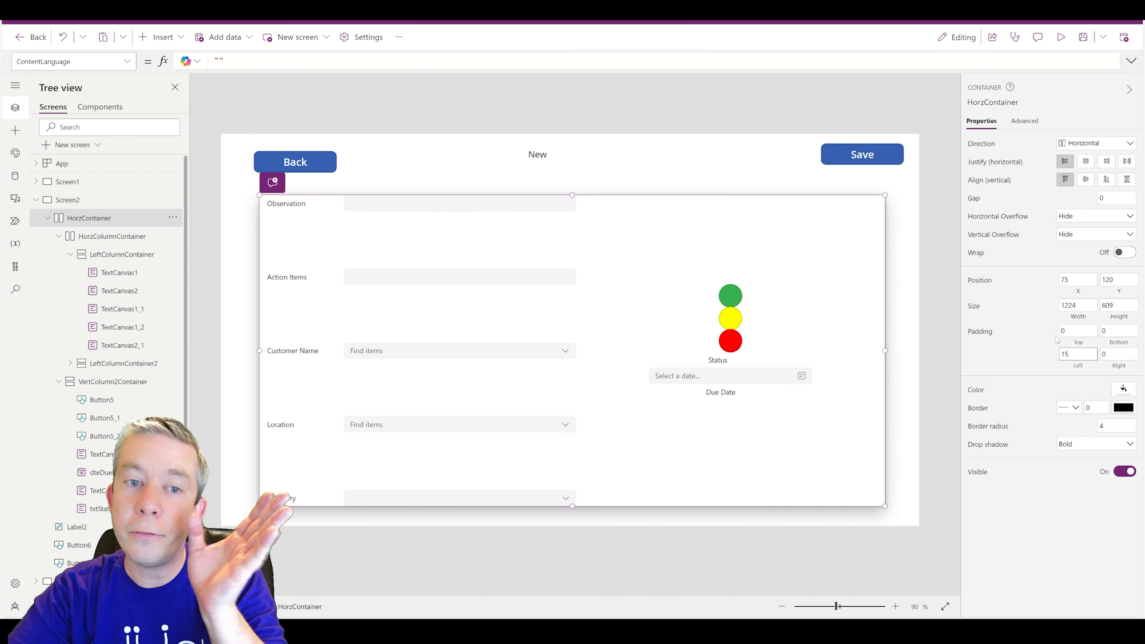
left_click(1076, 331)
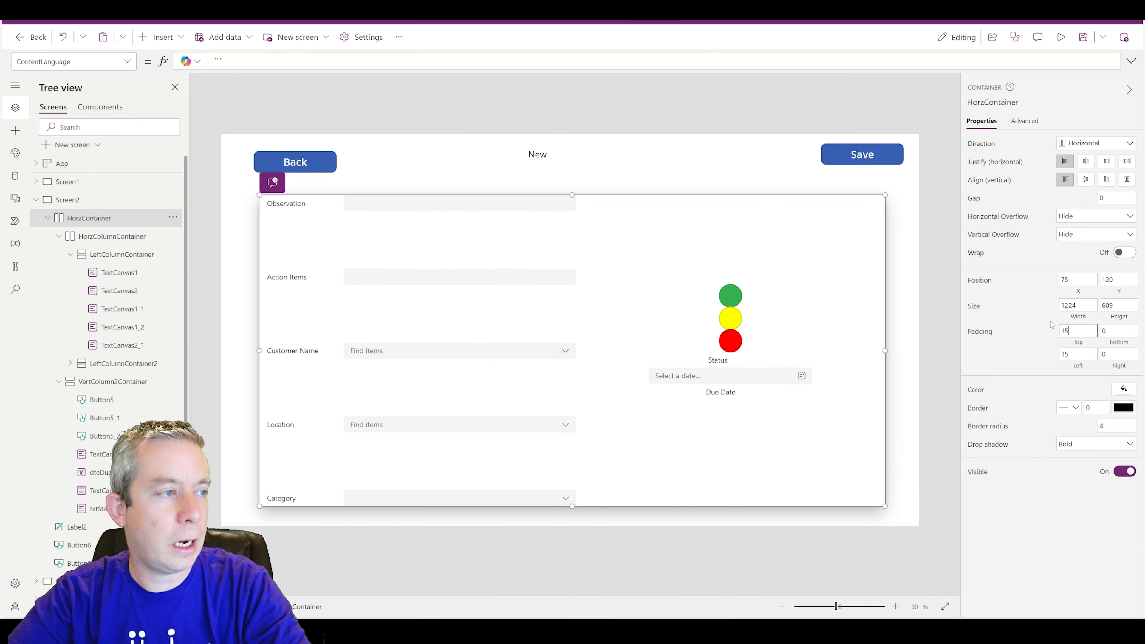
key("Tab")
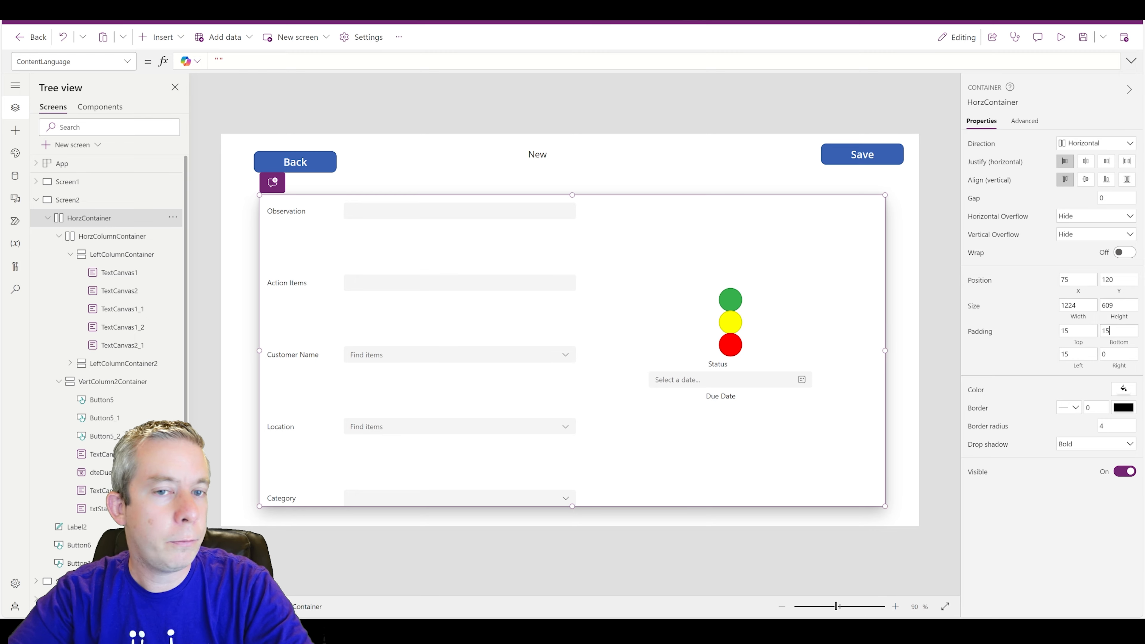
key("Tab")
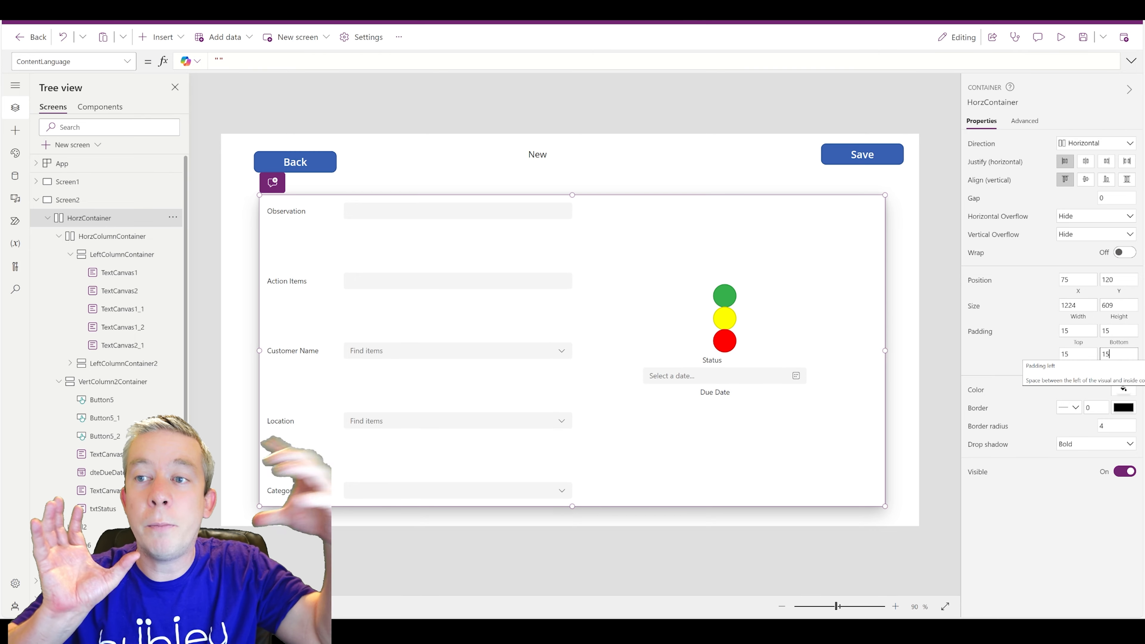
left_click(568, 108)
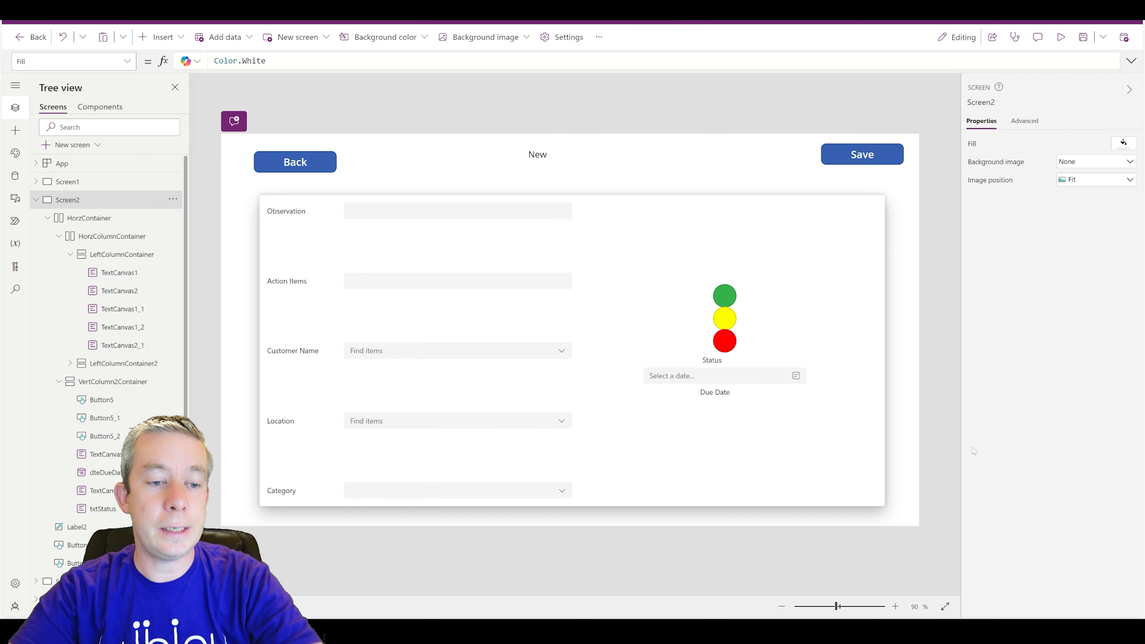
left_click(882, 504)
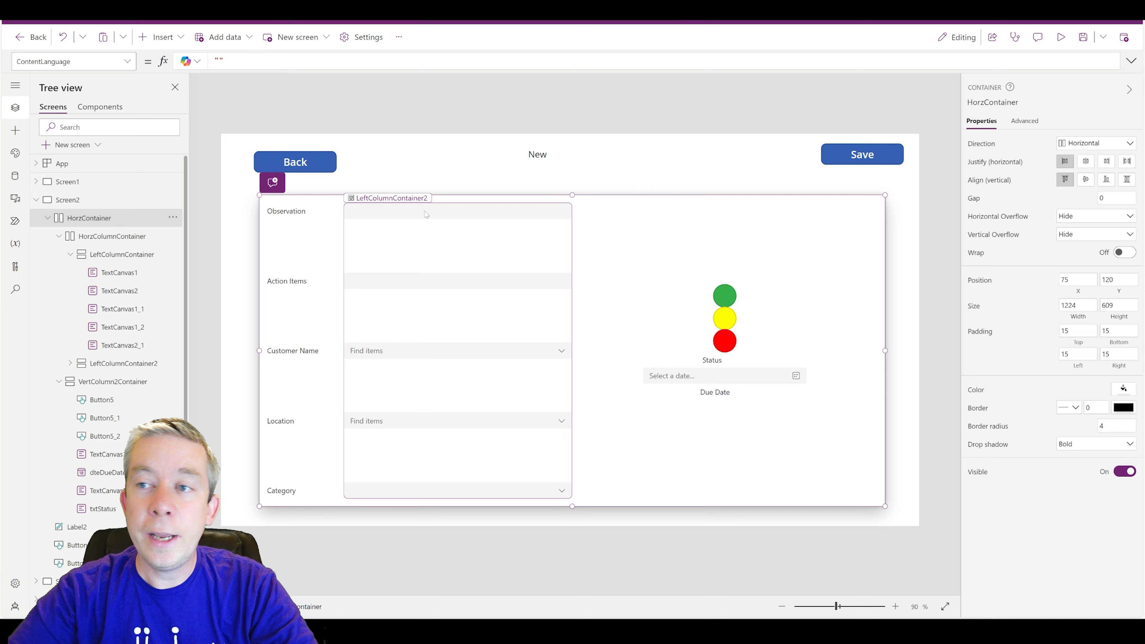
left_click(1060, 37)
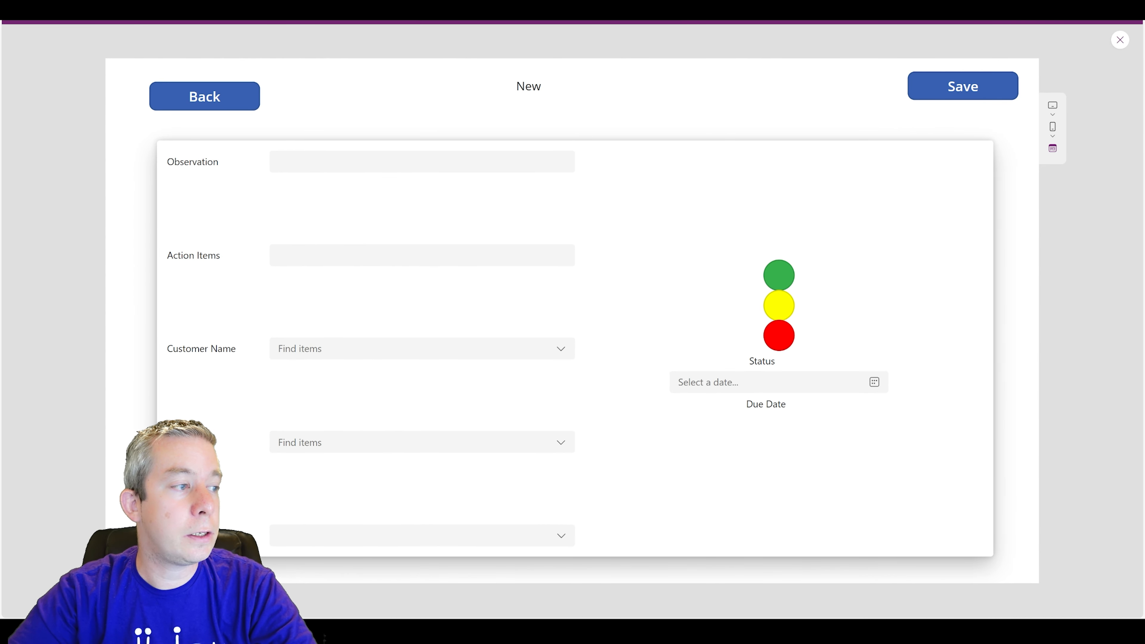
left_click(553, 354)
key("Tab")
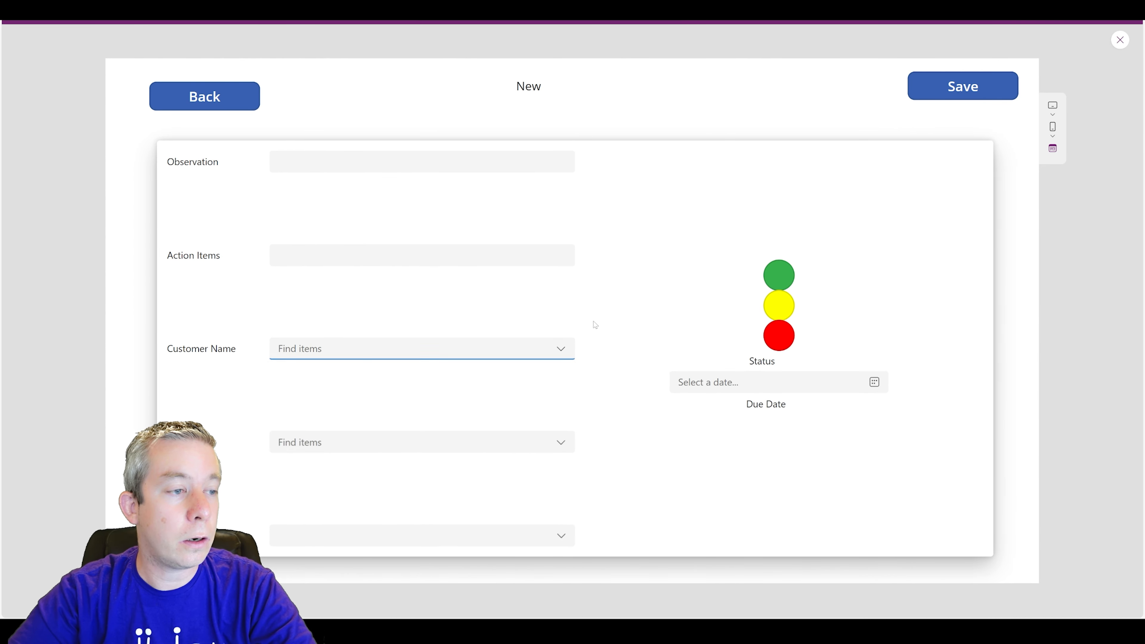
left_click(558, 444)
left_click(613, 425)
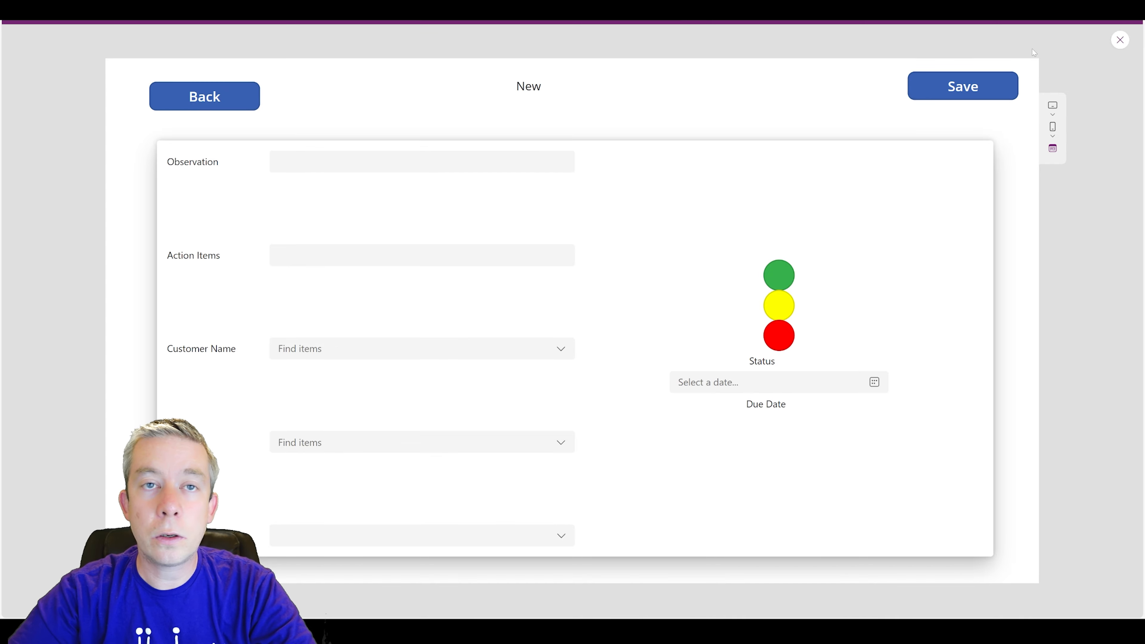
left_click(1119, 40)
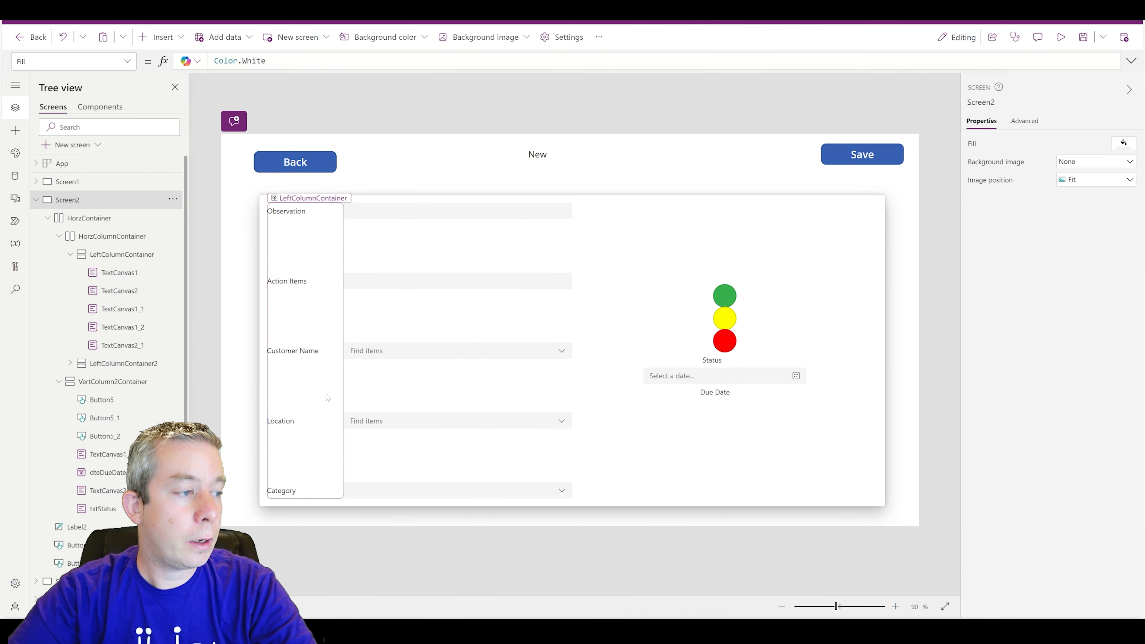
- Center LeftColumnContainer2's input fields vertically with a gap of 25
left_click(397, 397)
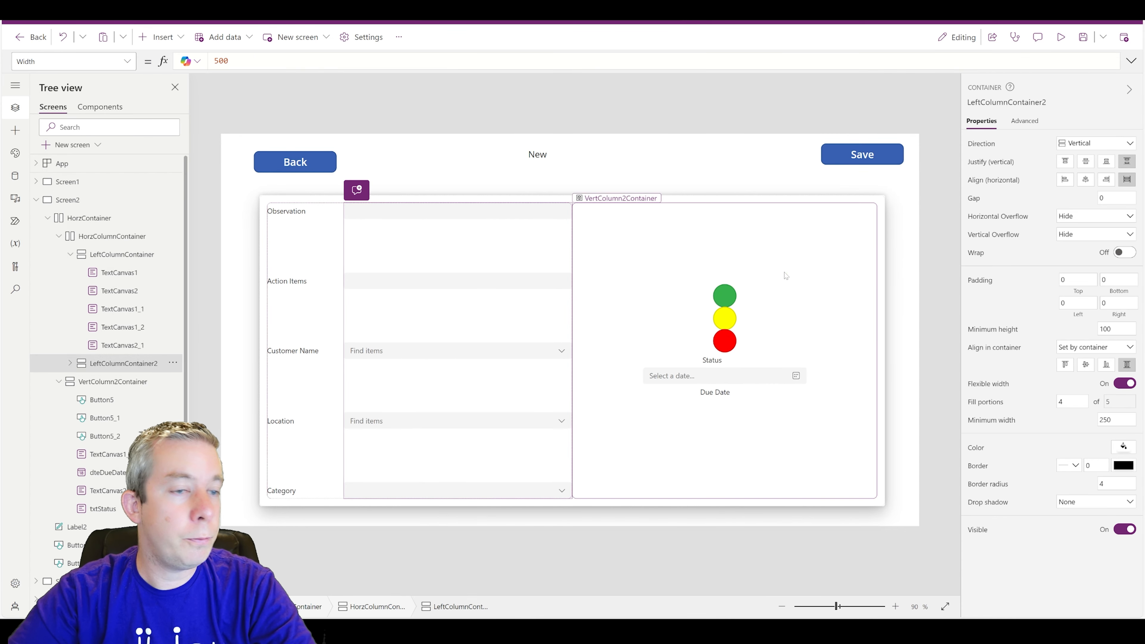
left_click(1085, 163)
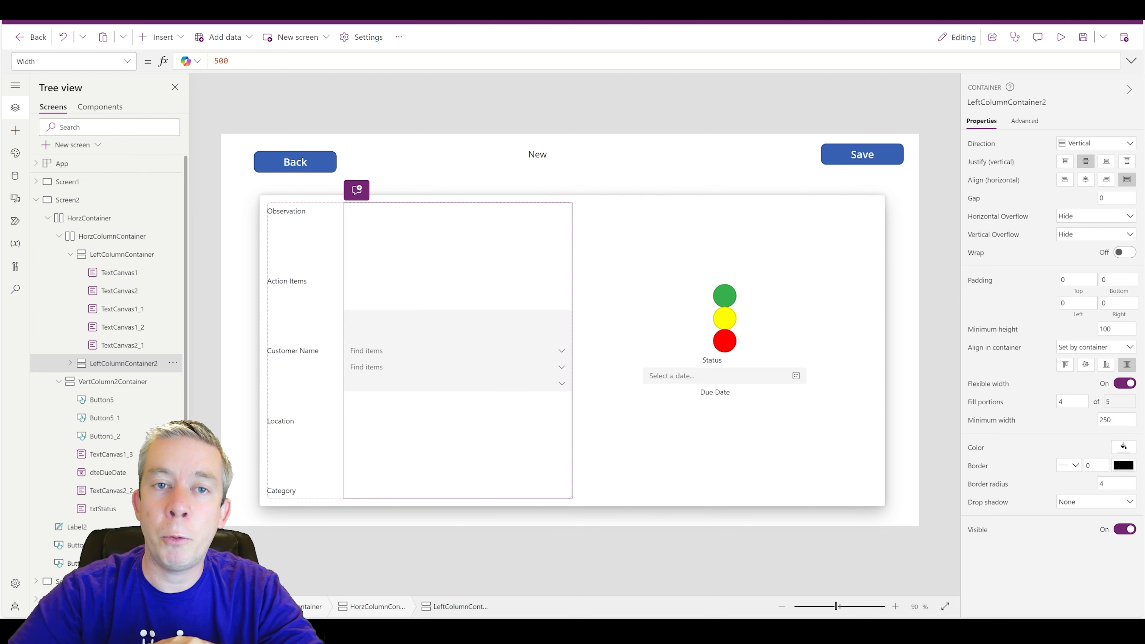
left_click(389, 321)
left_click(387, 335)
left_click(384, 366)
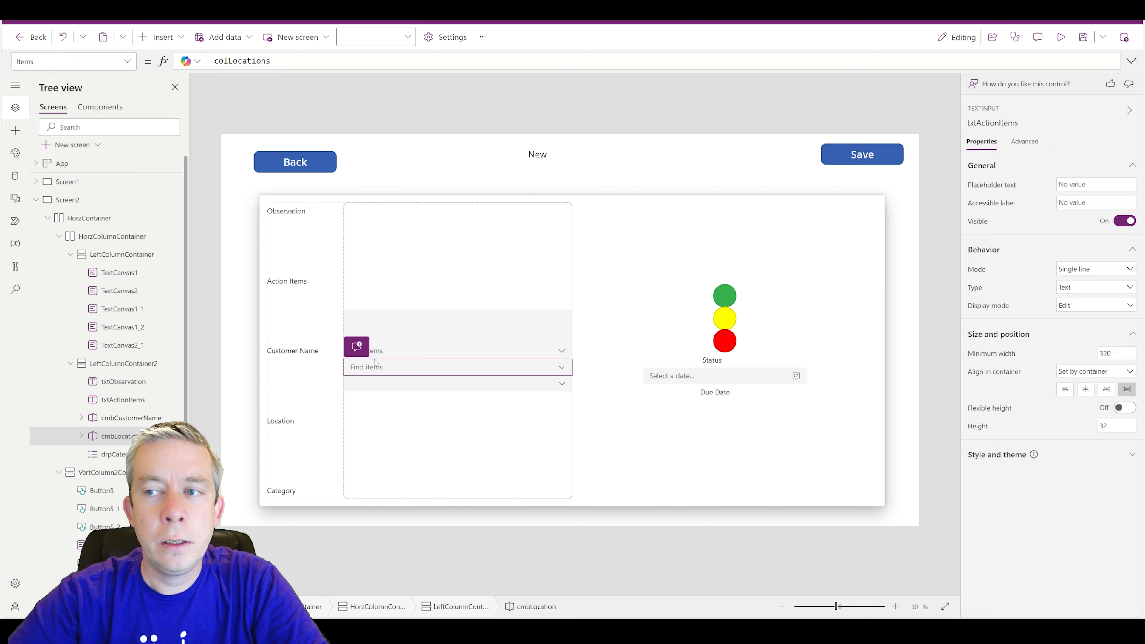
left_click(392, 439)
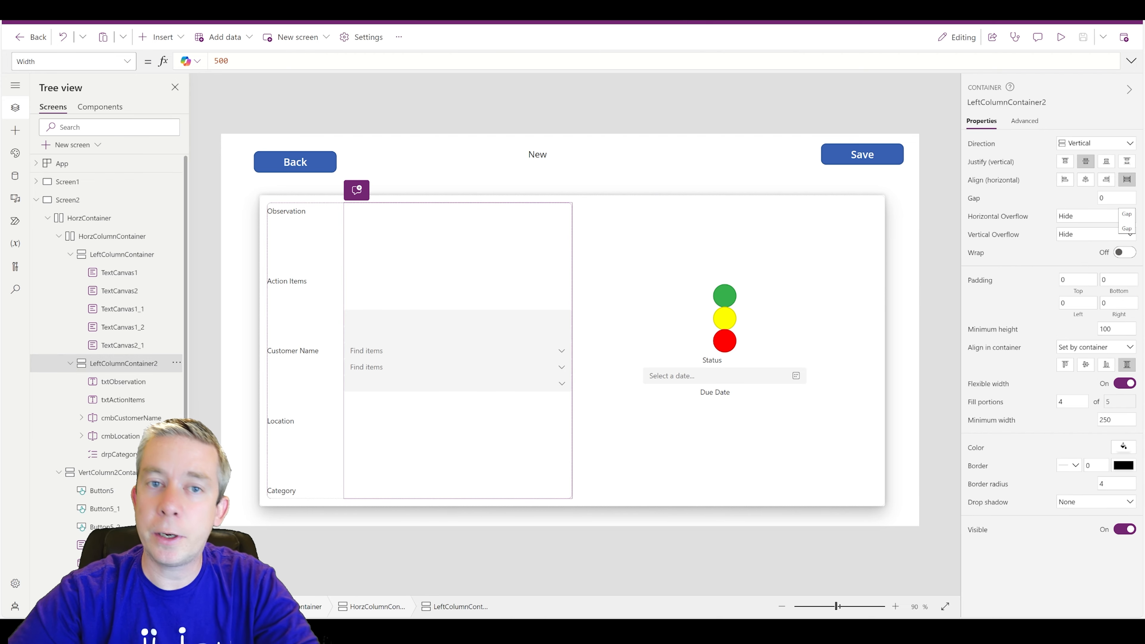
type("15")
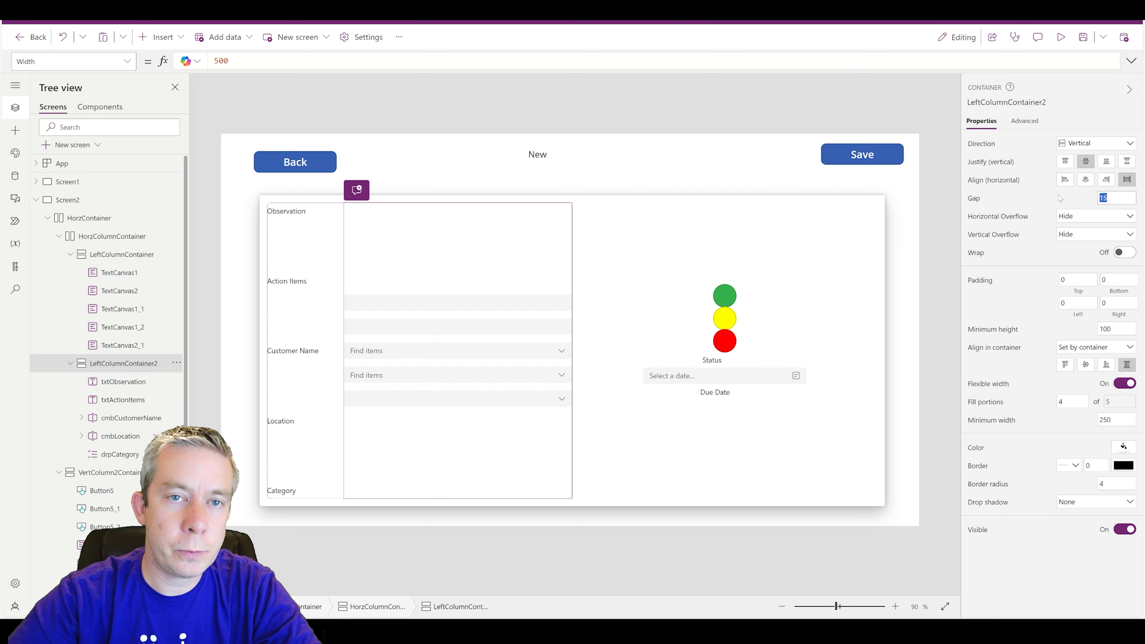
type("25")
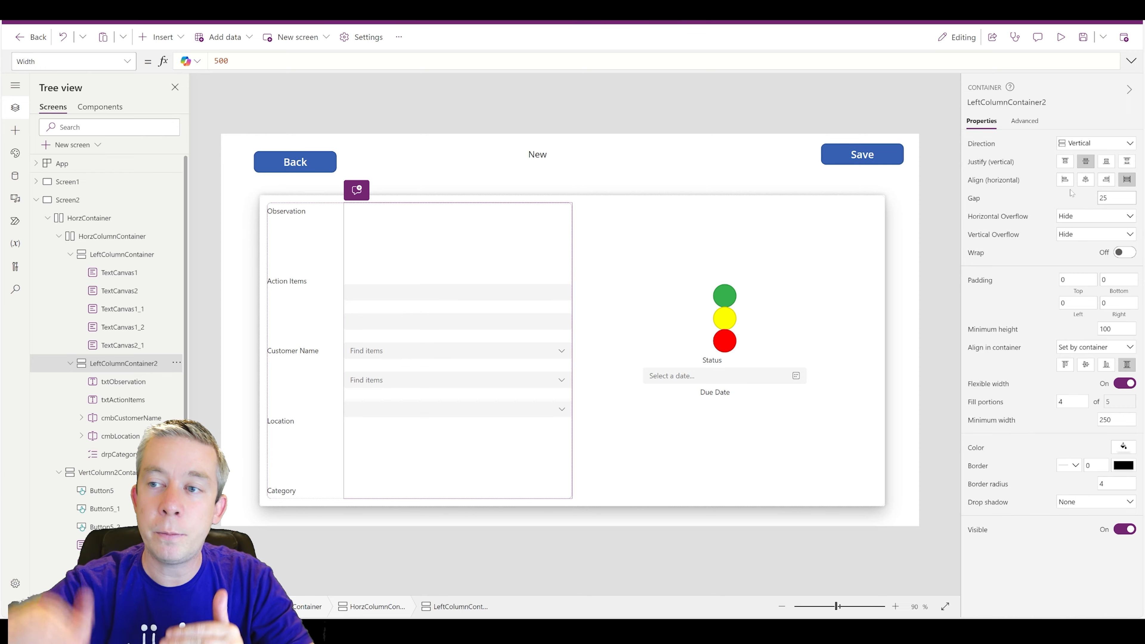
- Center LeftColumnContainer's labels vertically, keep them left-aligned, and set gap 25
left_click(330, 378)
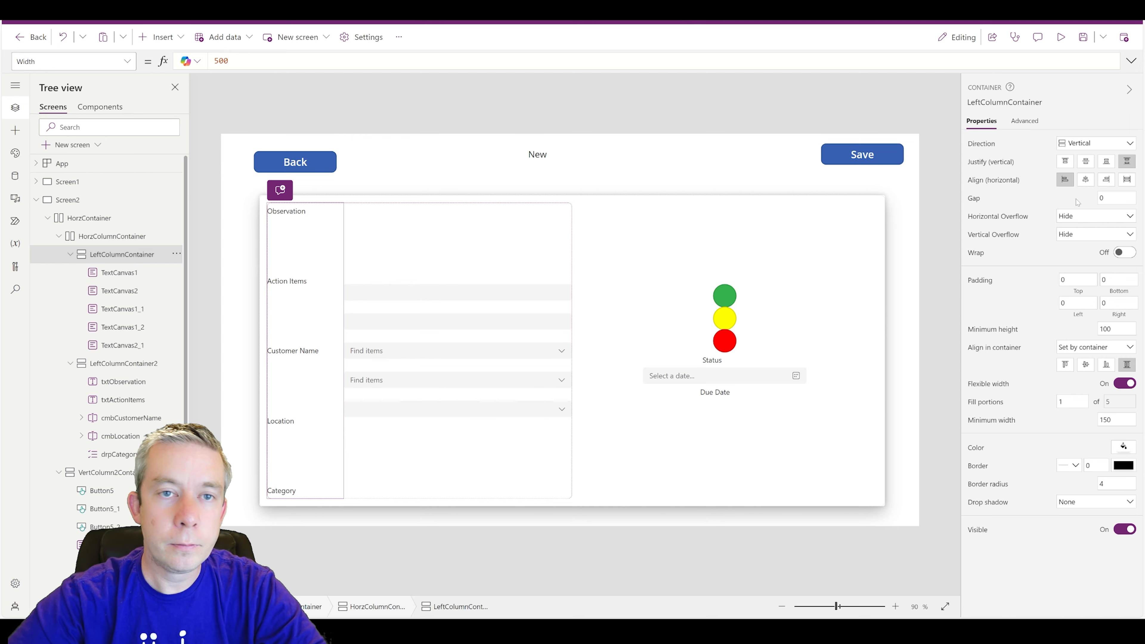
left_click(1085, 180)
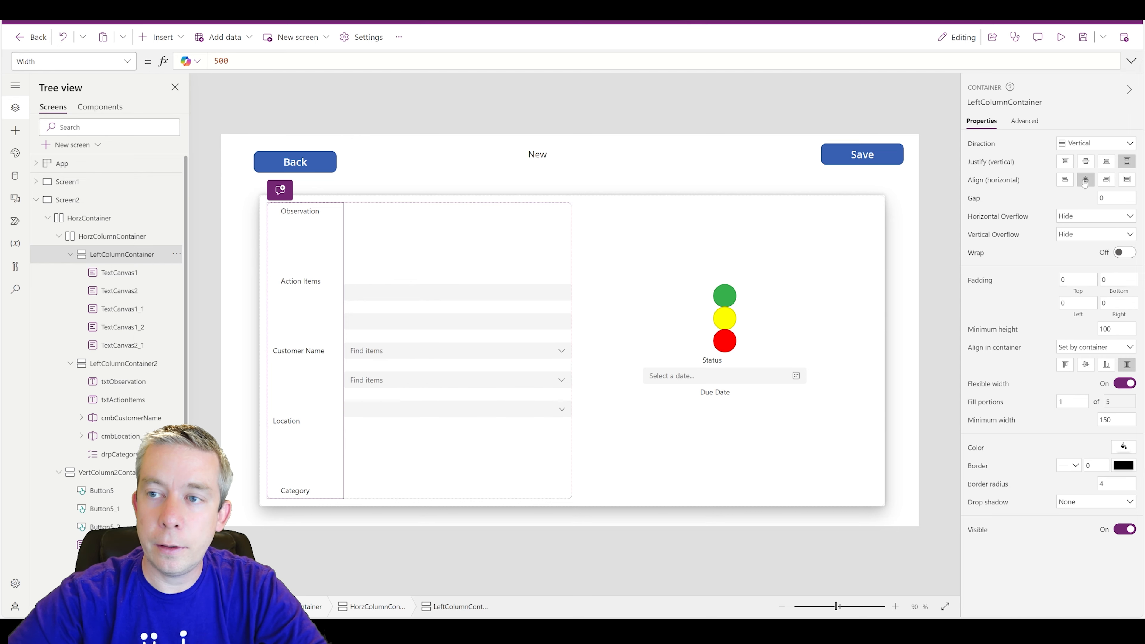
left_click(1064, 179)
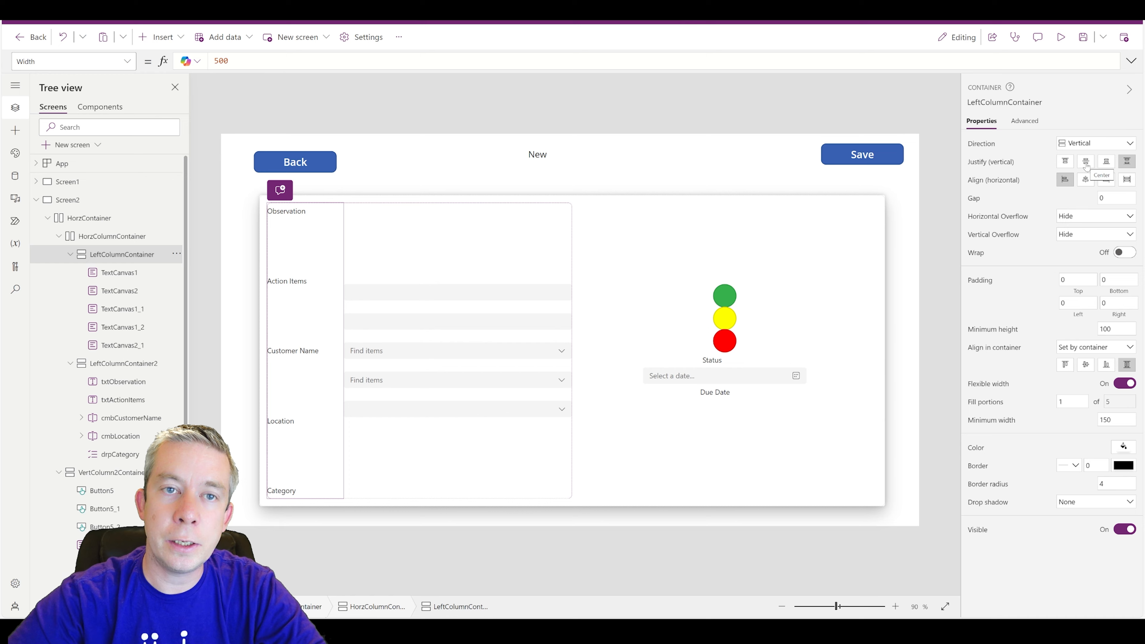
left_click(1085, 164)
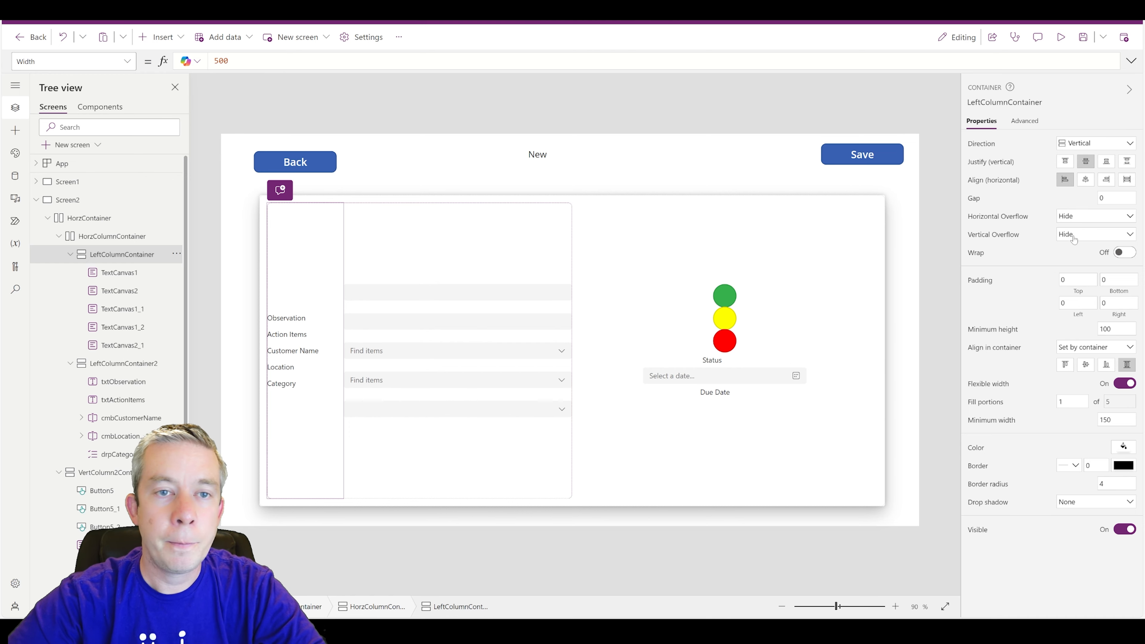
type("25")
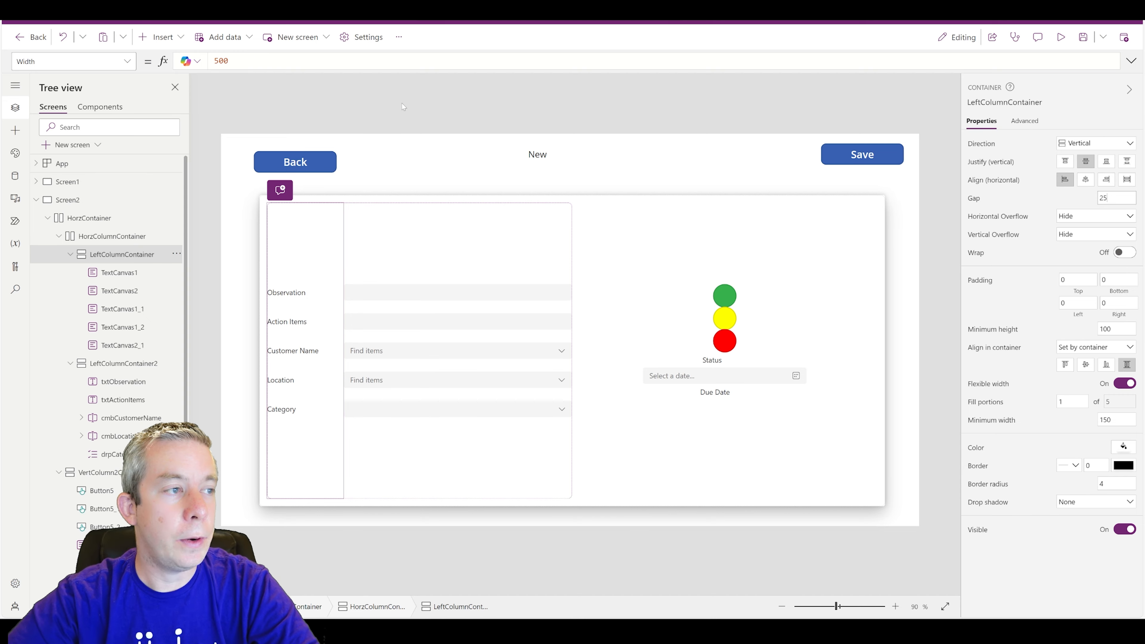
left_click(352, 145)
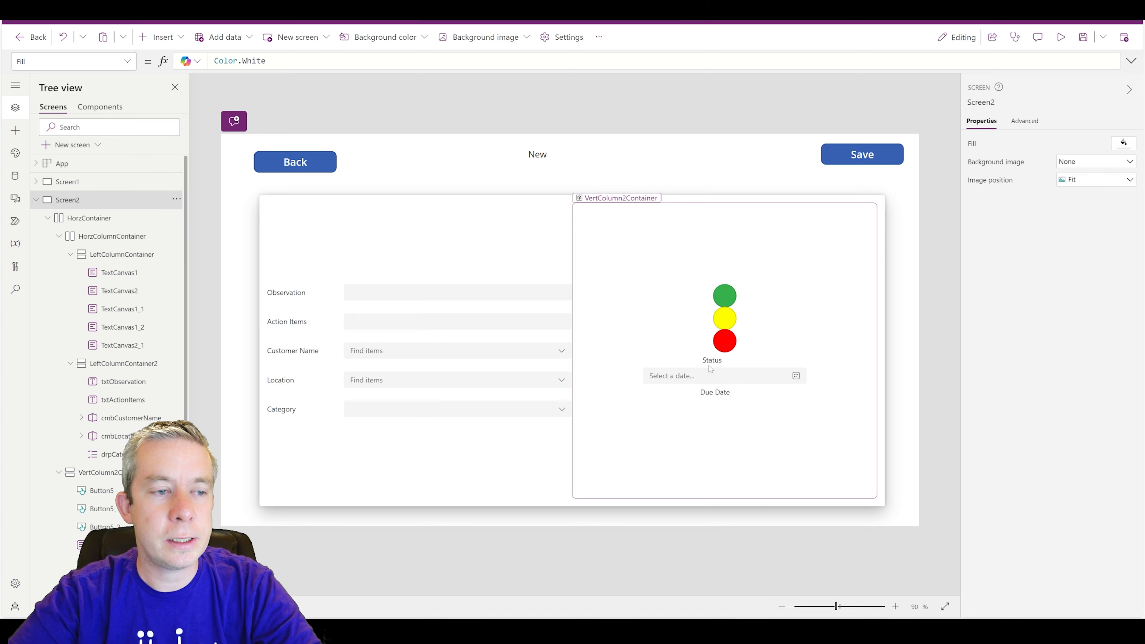
- Select VertColumn2Container, then collapse HorzColumnContainer in the Tree view
left_click(657, 477)
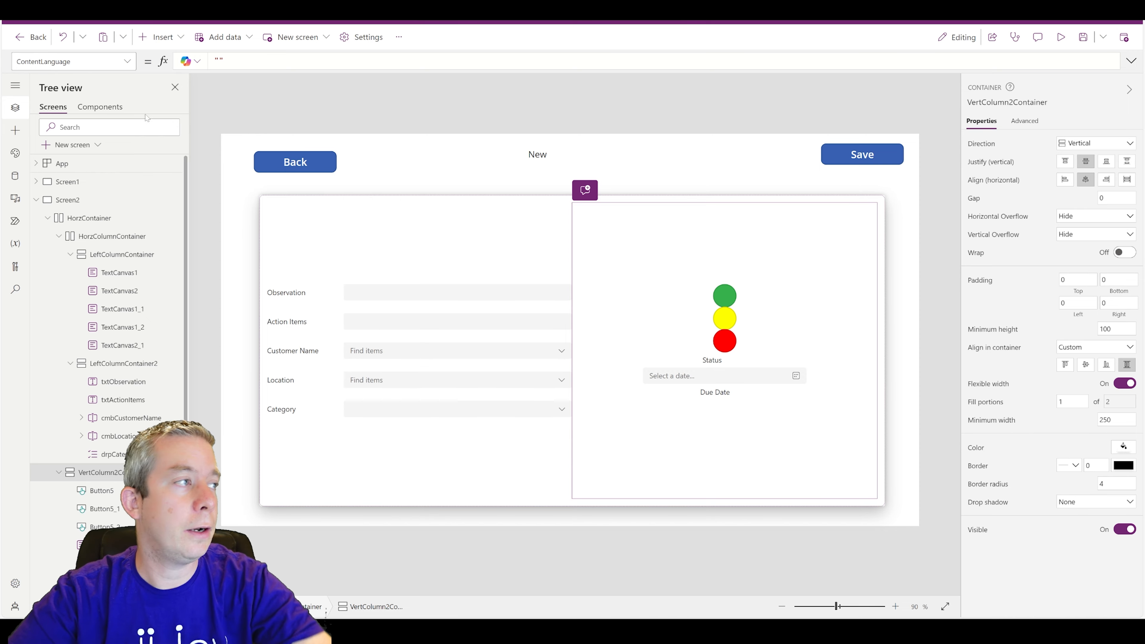
left_click(59, 236)
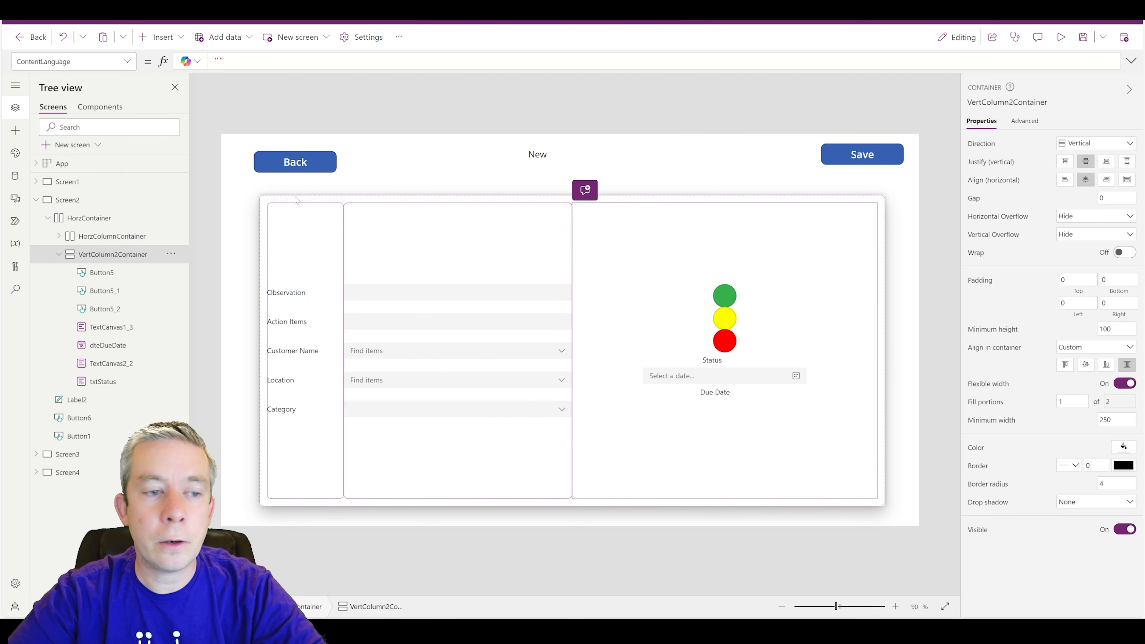
- Insert two vertical containers, Container9 and Container10, into VertColumn2Container
left_click(163, 38)
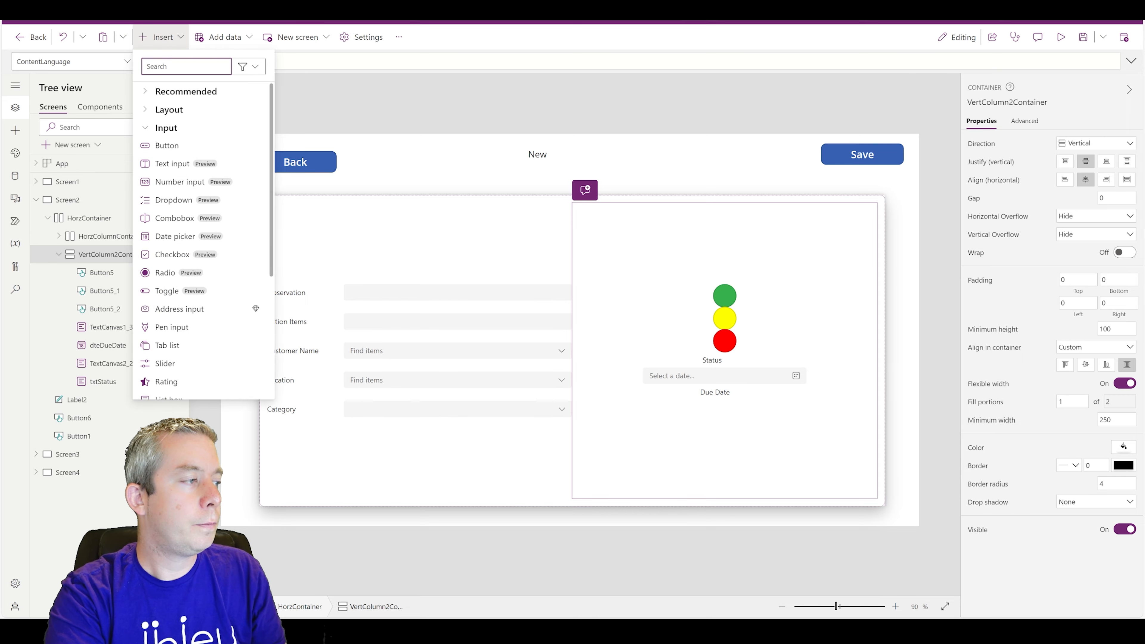
type("vert")
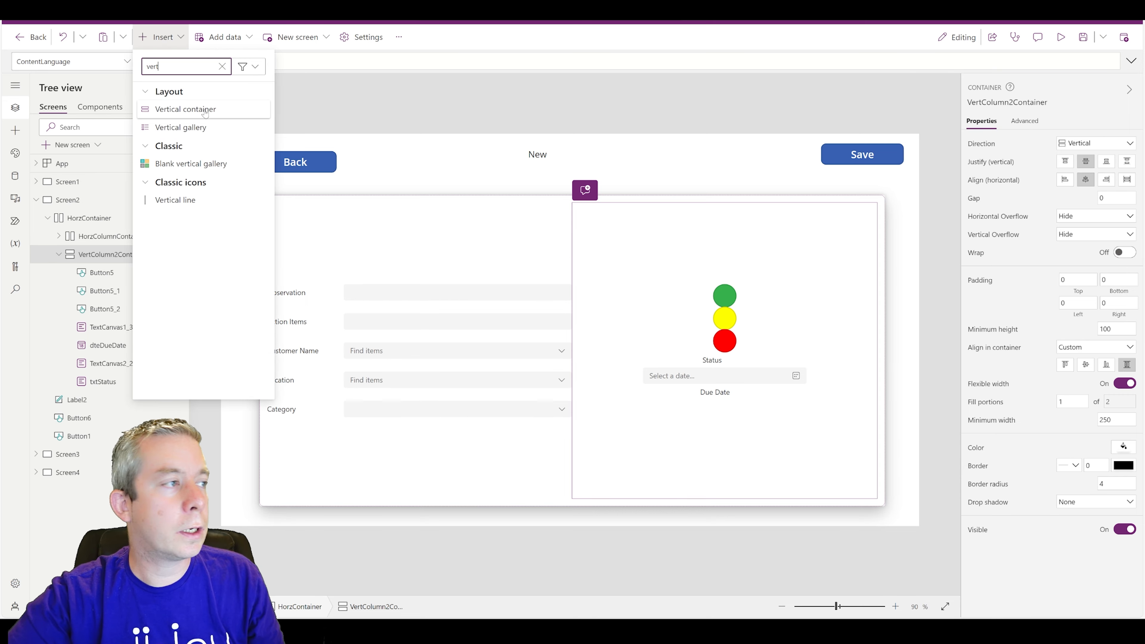
left_click(205, 111)
left_click(100, 257)
left_click(158, 37)
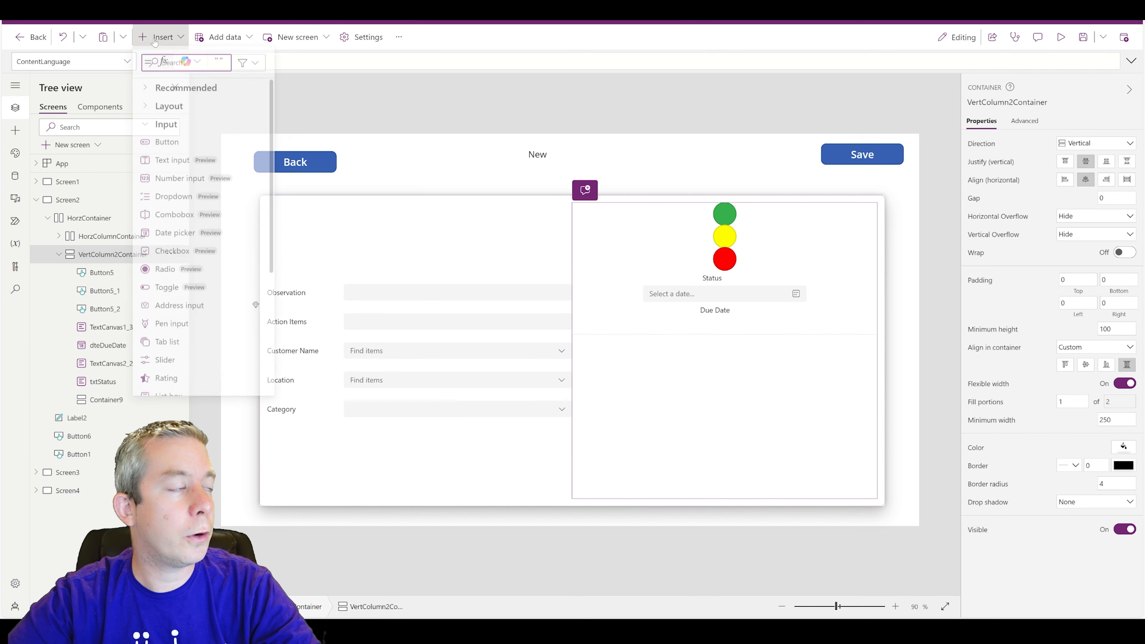
type("vert")
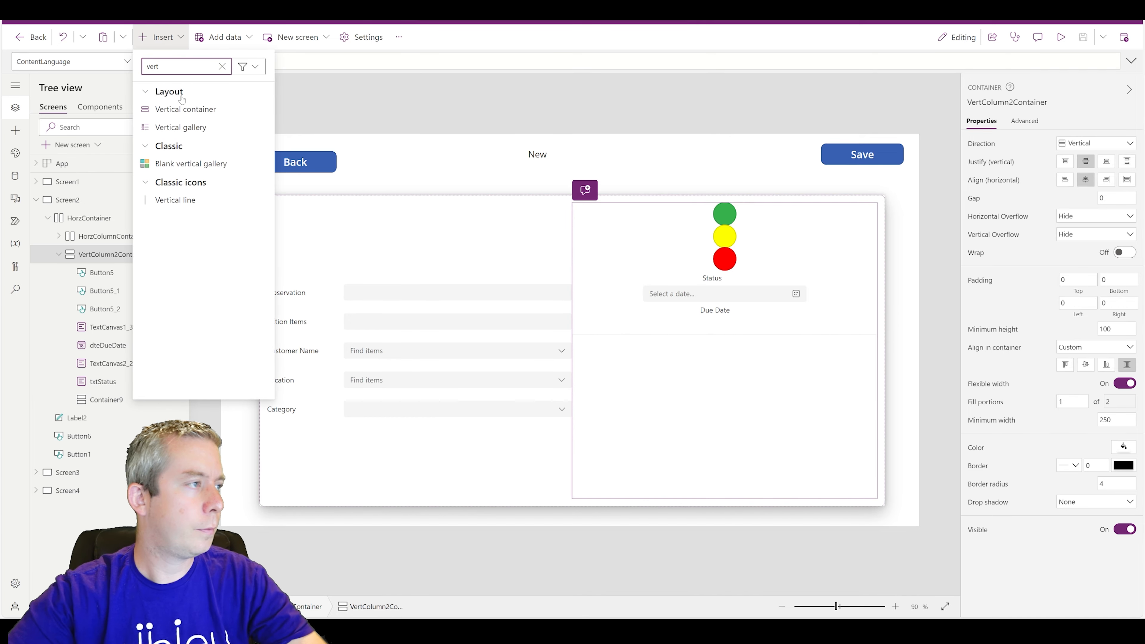
left_click(186, 111)
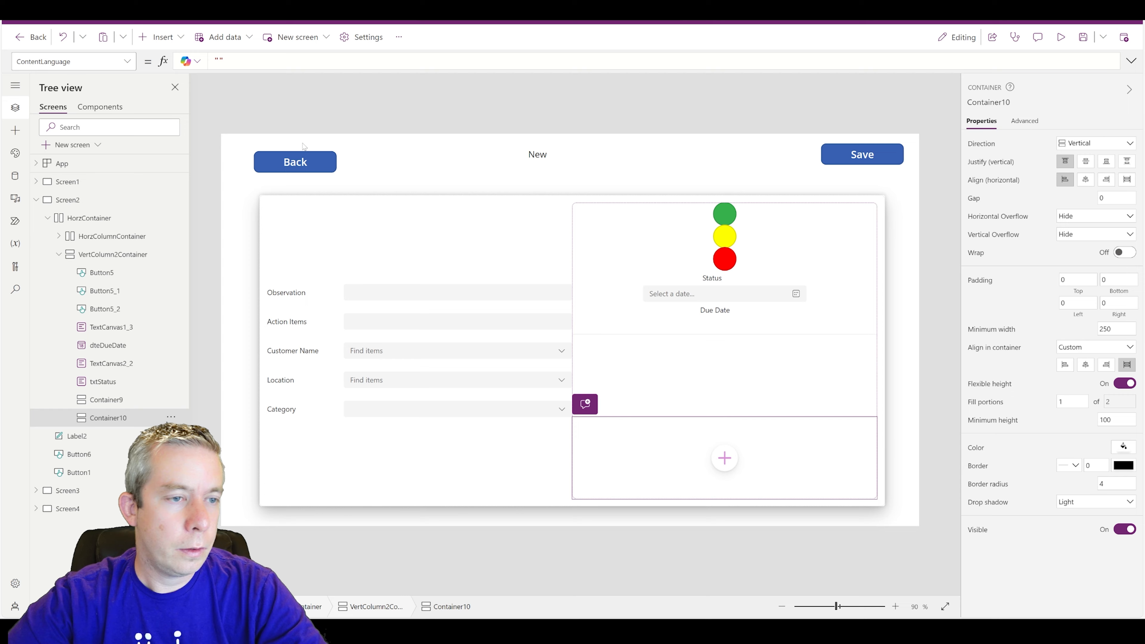
- Reselect VertColumn2Container and start renaming it from its options menu
left_click(103, 251)
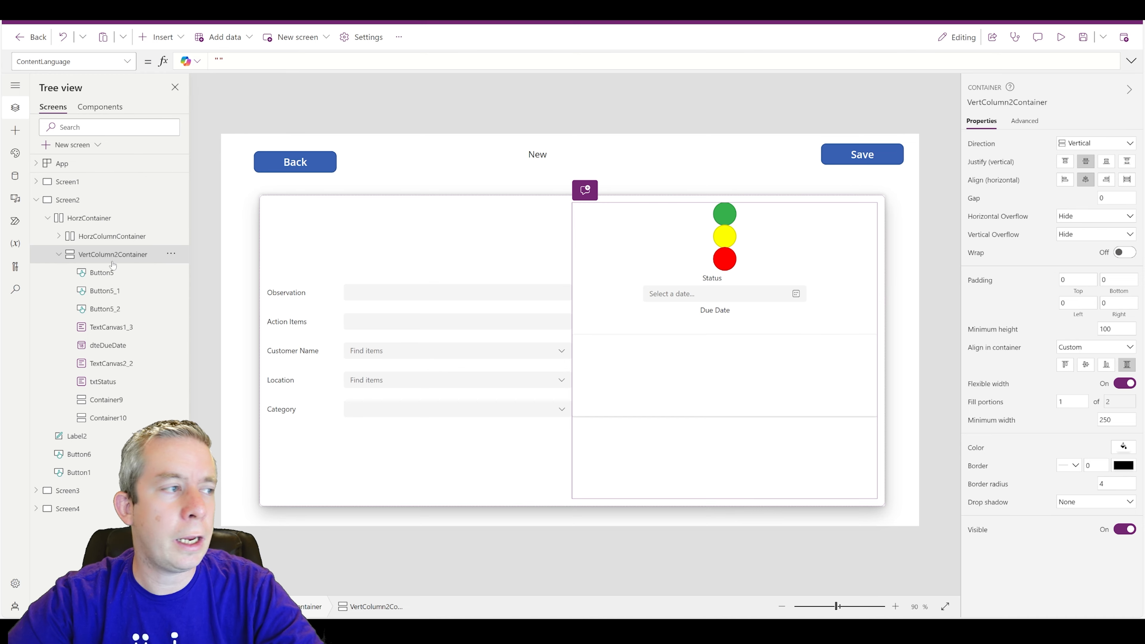
left_click(171, 254)
left_click(189, 269)
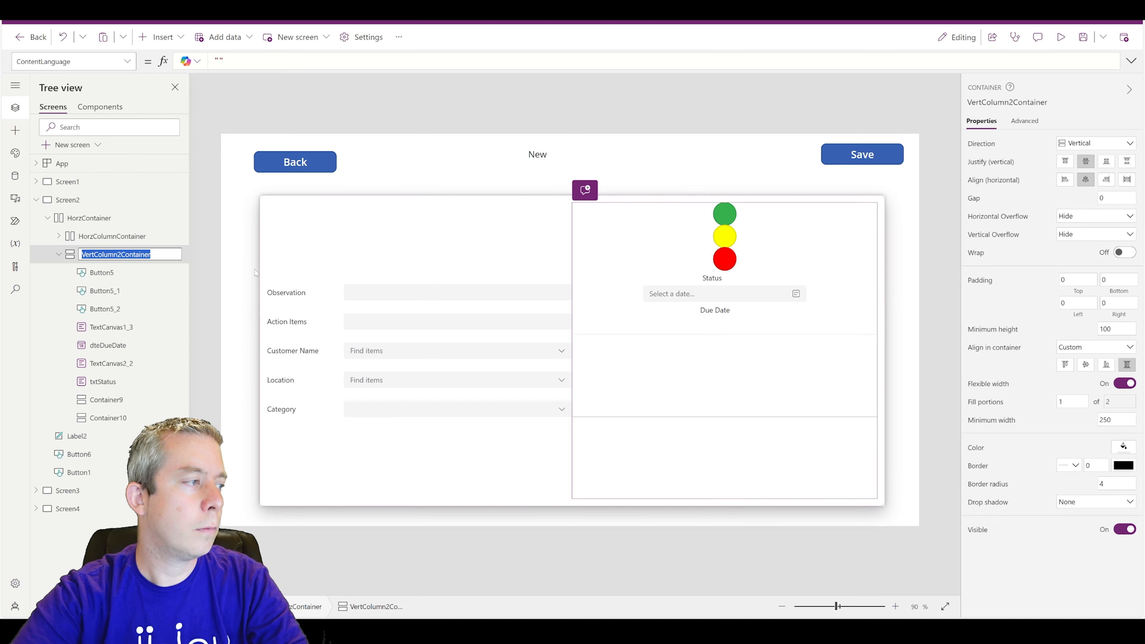
- Rename VertColumn2Container to HorzColumn2Container
key("Home")
key("Delete")
key("Delete")
key("Delete")
key("Delete")
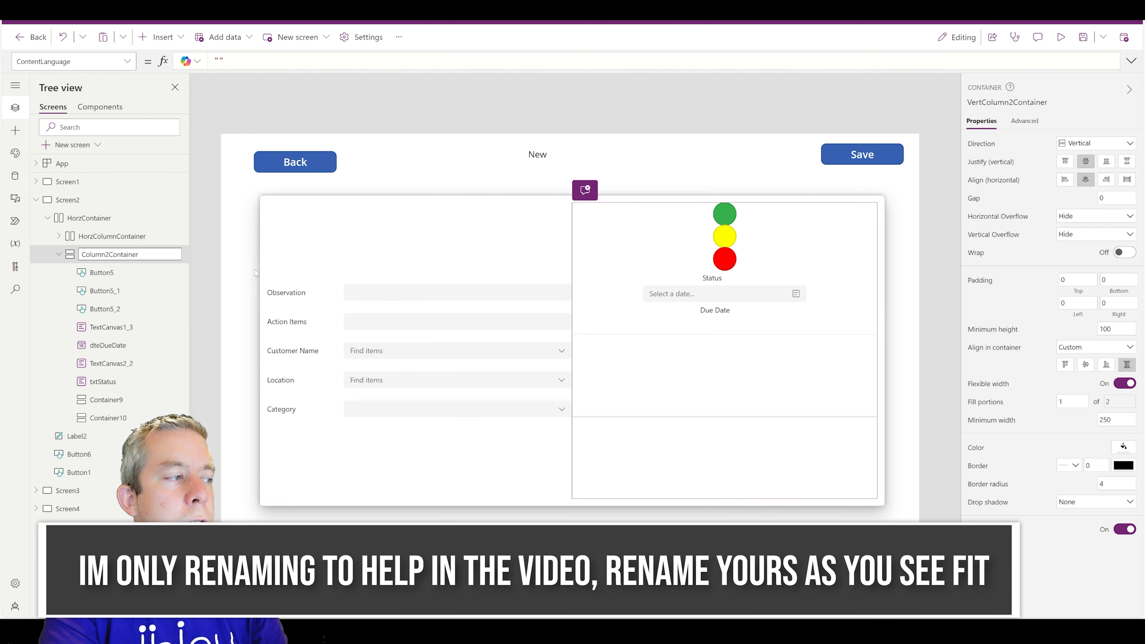
type("Horz")
key("Return")
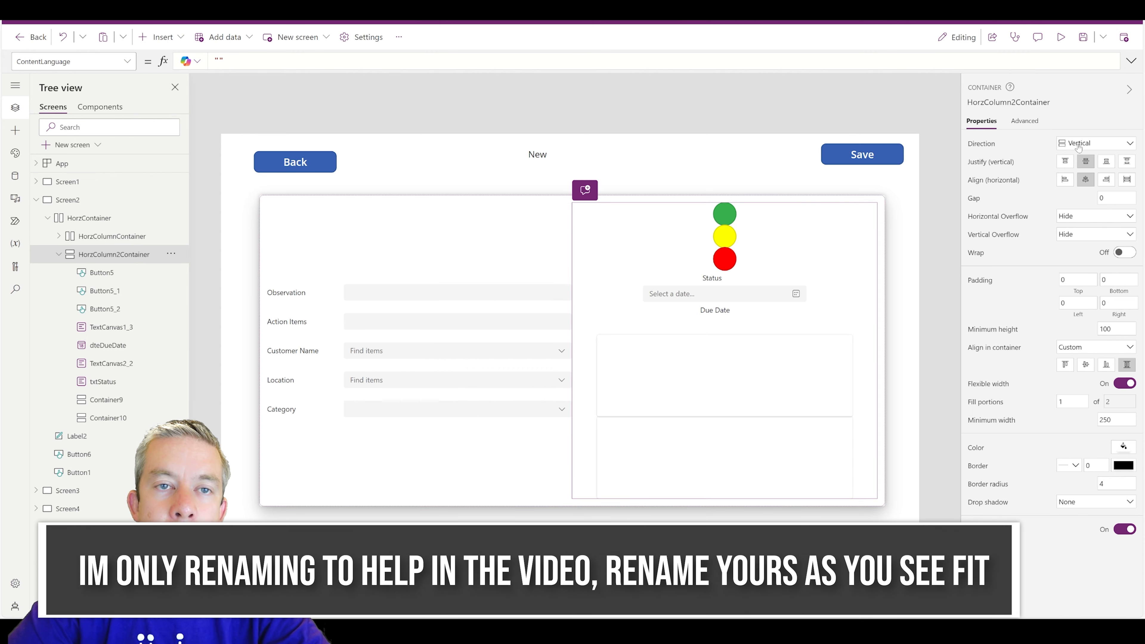
- Set HorzColumn2Container's layout direction to Horizontal
left_click(1068, 143)
left_click(1083, 157)
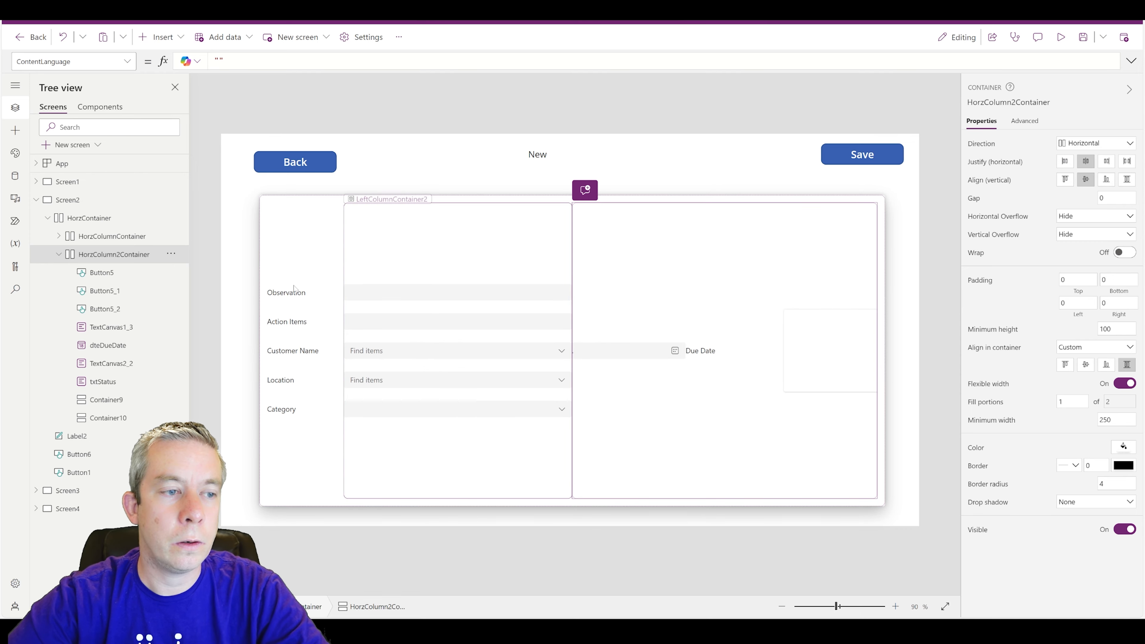
left_click(102, 273)
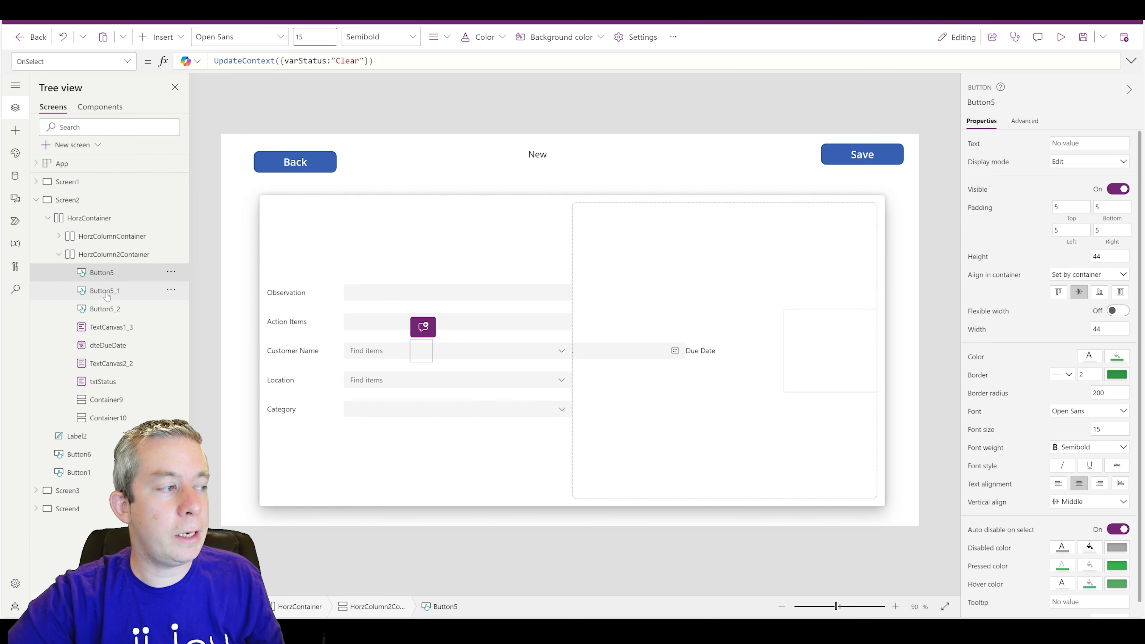
- Cut the seven controls from the buttons through txtStatus and paste them into Container9
left_click(106, 290, "ctrl")
left_click(108, 311, "ctrl")
left_click(108, 327, "ctrl")
left_click(107, 344, "ctrl")
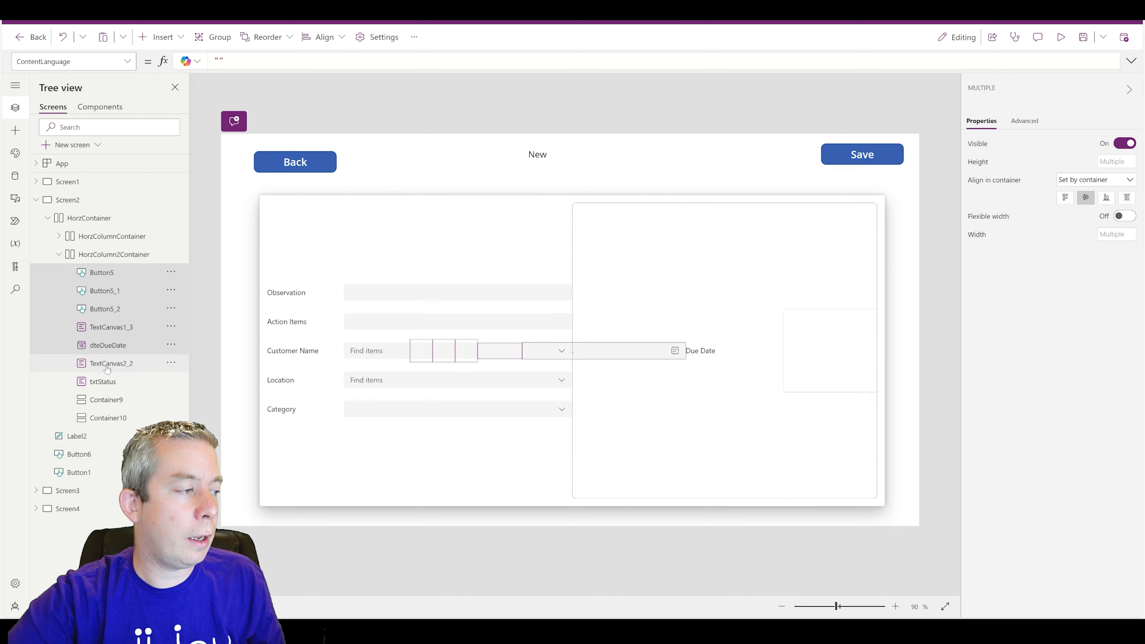
left_click(106, 363, "ctrl")
left_click(103, 381, "ctrl")
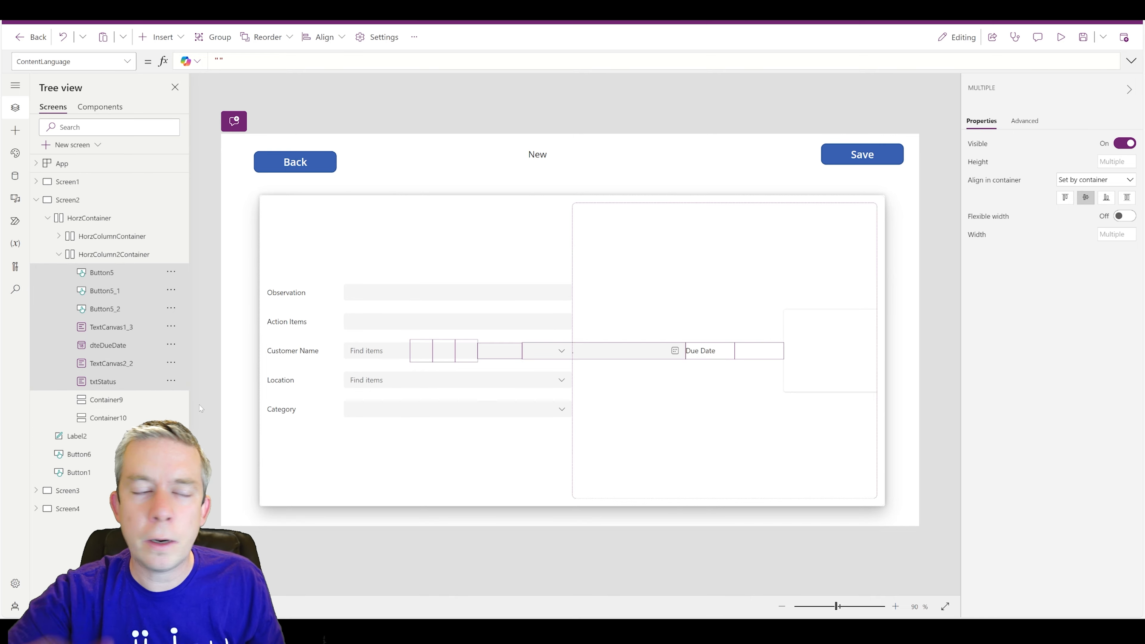
key("ctrl+x")
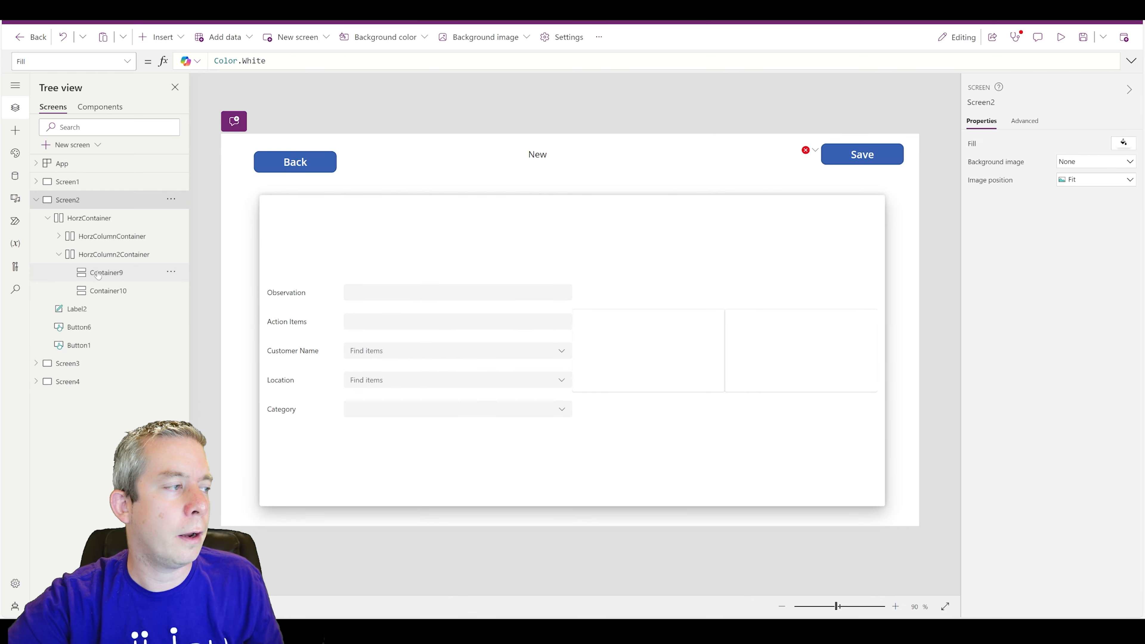
key("ctrl+v")
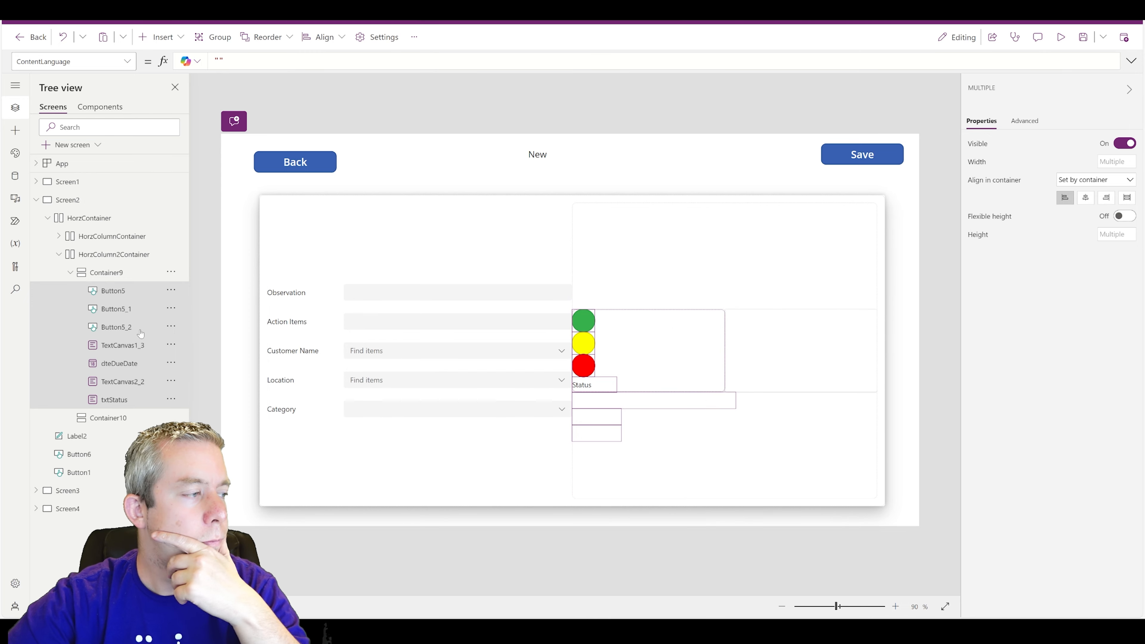
- Move the green, yellow and red traffic-light buttons into Container10
left_click(113, 291)
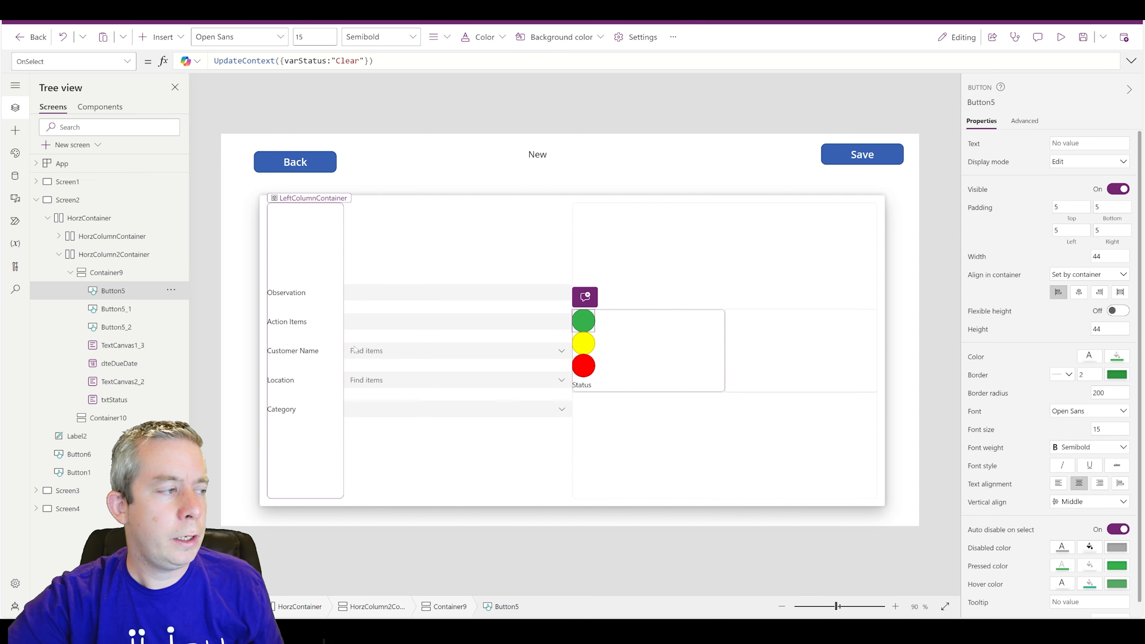
left_click(769, 357)
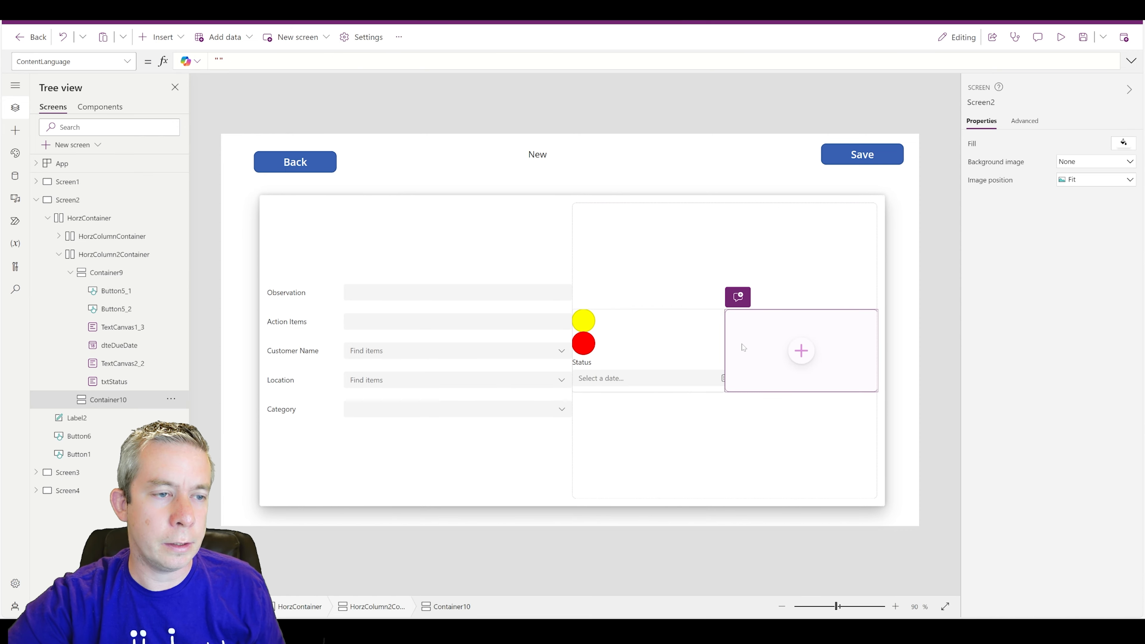
key("ctrl+v")
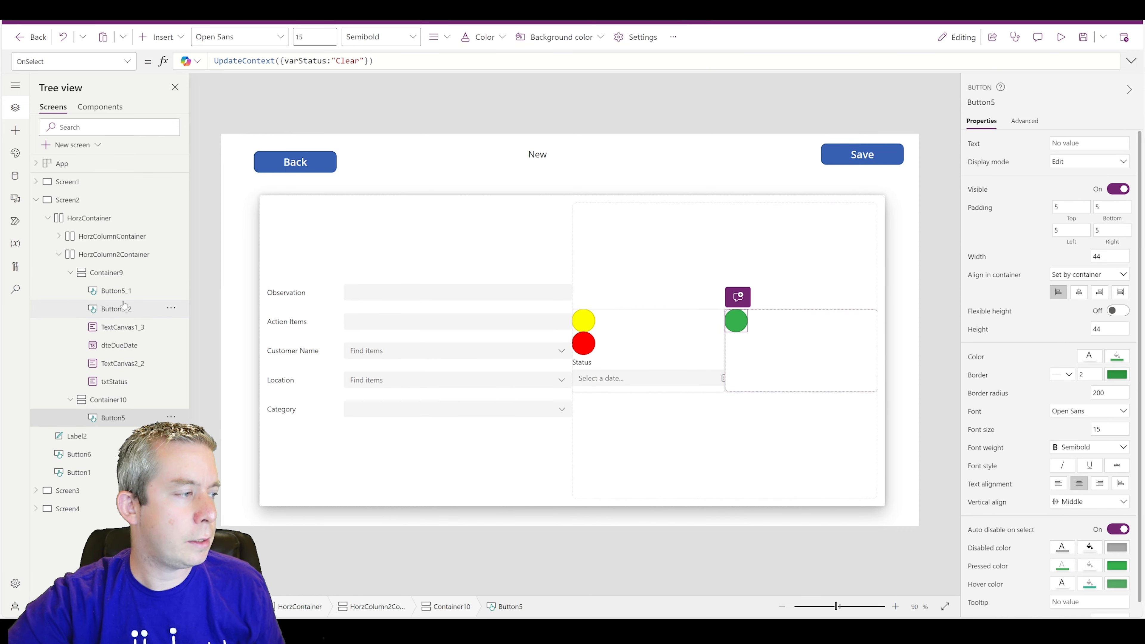
left_click(122, 294)
key("ctrl+x")
left_click(762, 367)
key("ctrl+v")
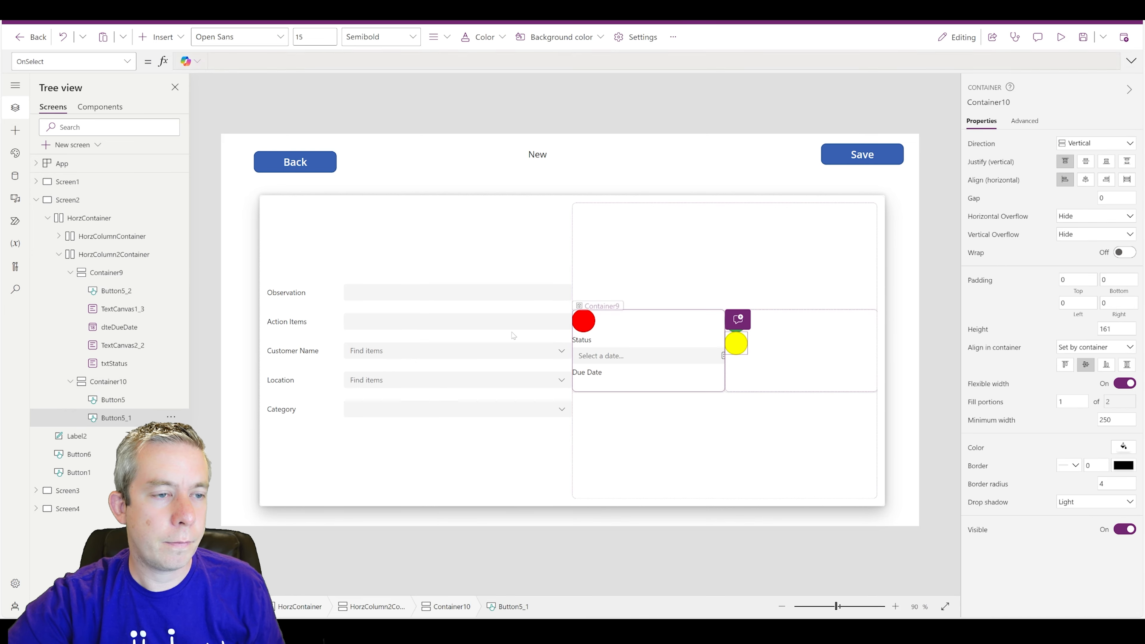
left_click(583, 321)
key("ctrl+x")
left_click(775, 378)
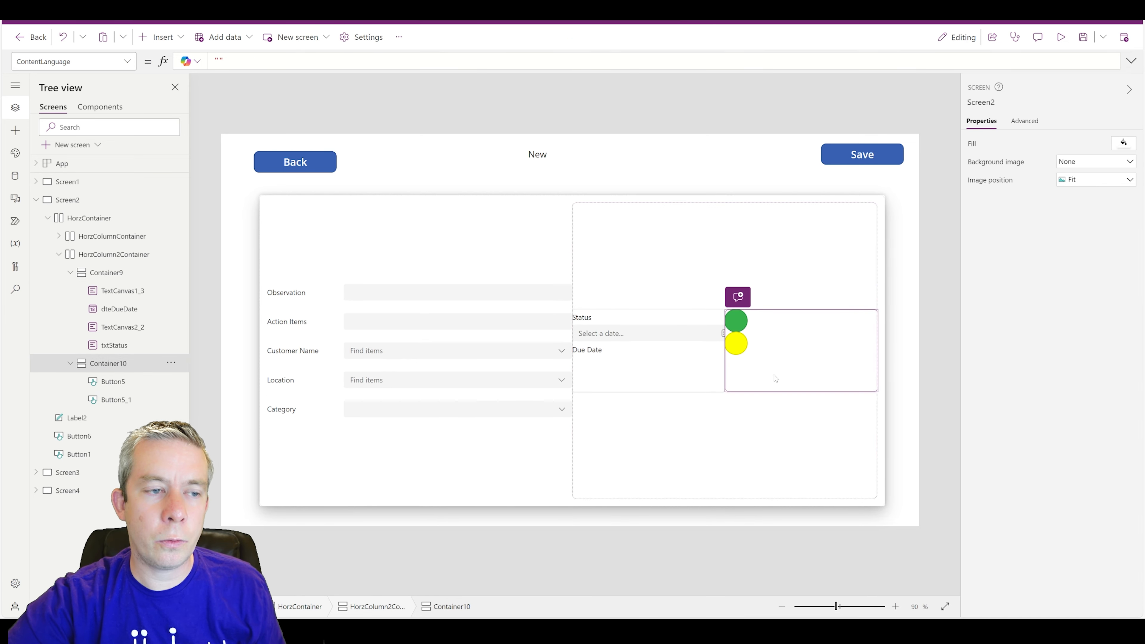
key("ctrl+v")
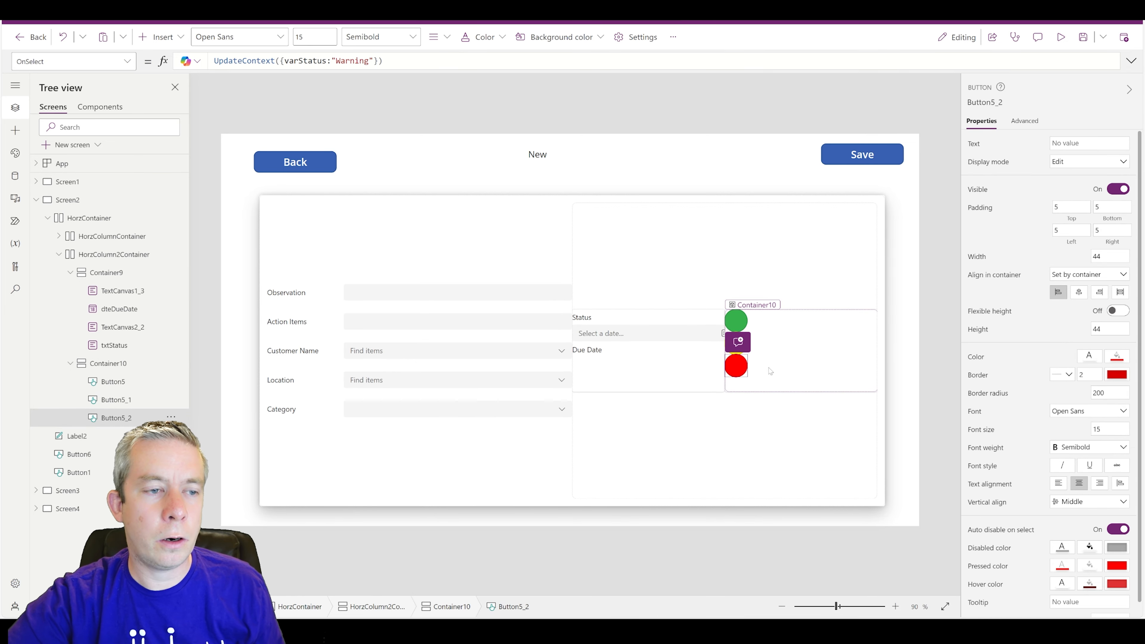
left_click(601, 339)
- Preview the app, test the red, yellow and green buttons, then return to the editor
left_click(1060, 37)
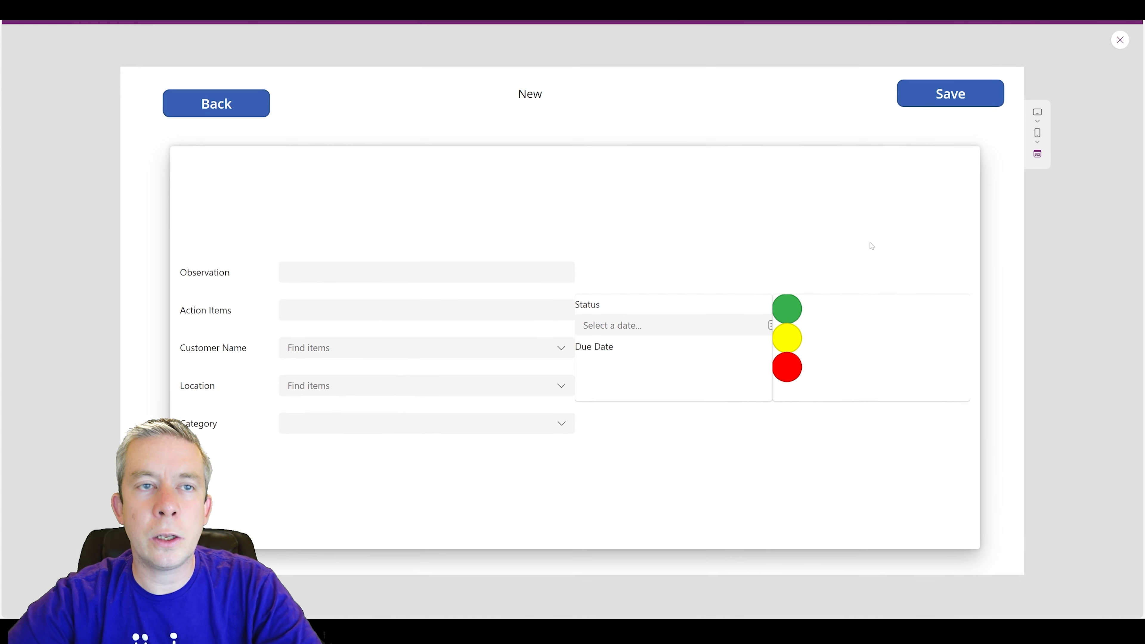
left_click(793, 367)
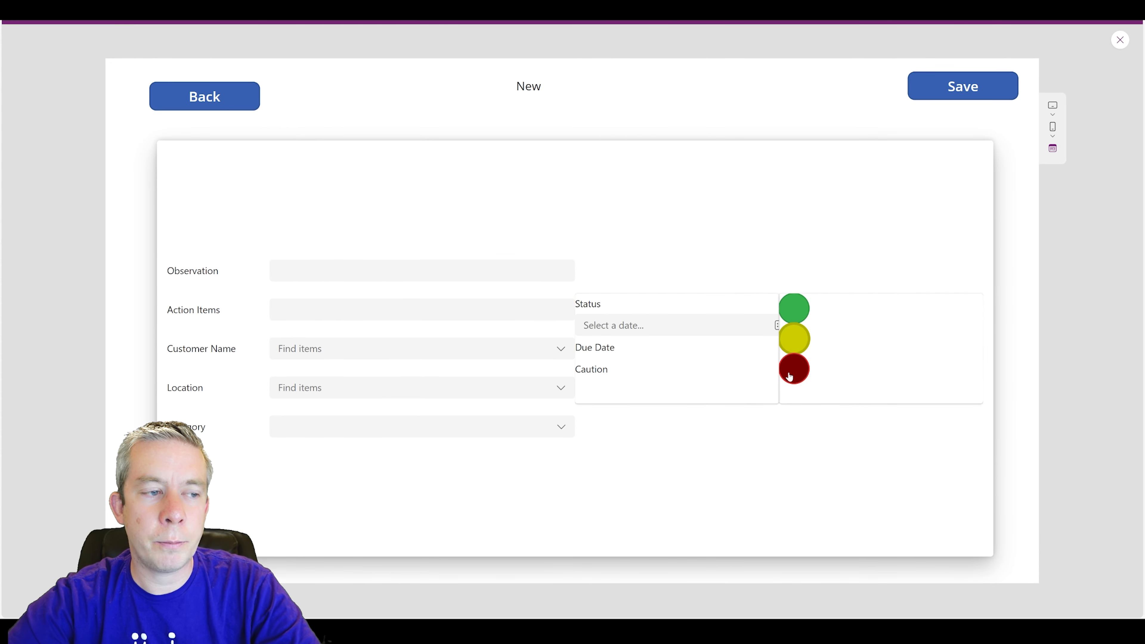
left_click(793, 336)
left_click(798, 303)
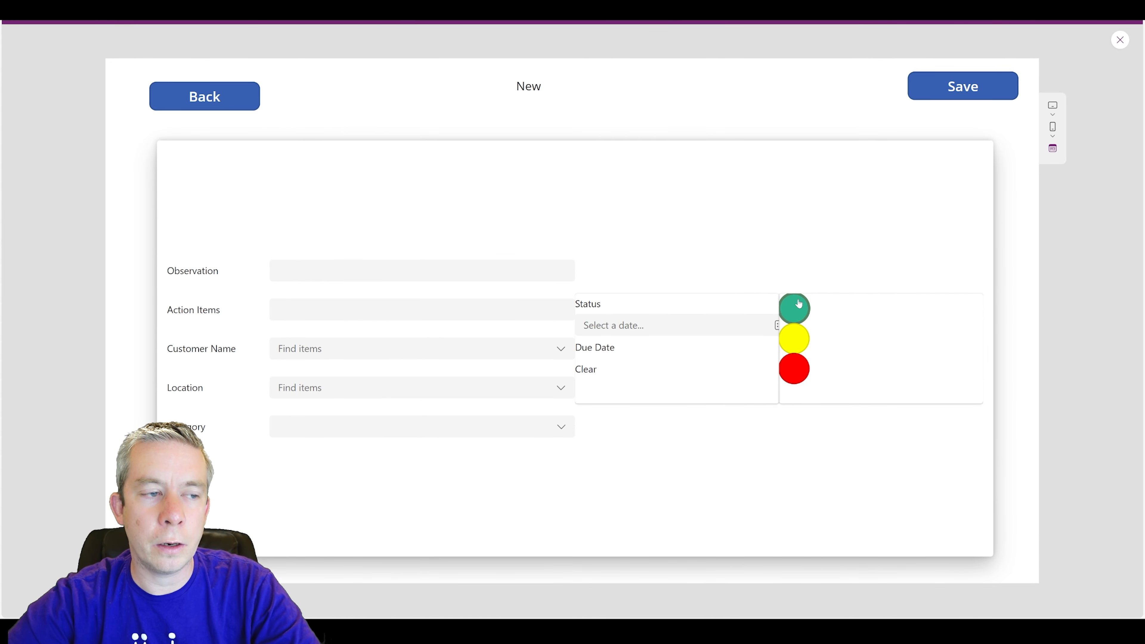
left_click(1120, 40)
left_click(113, 345)
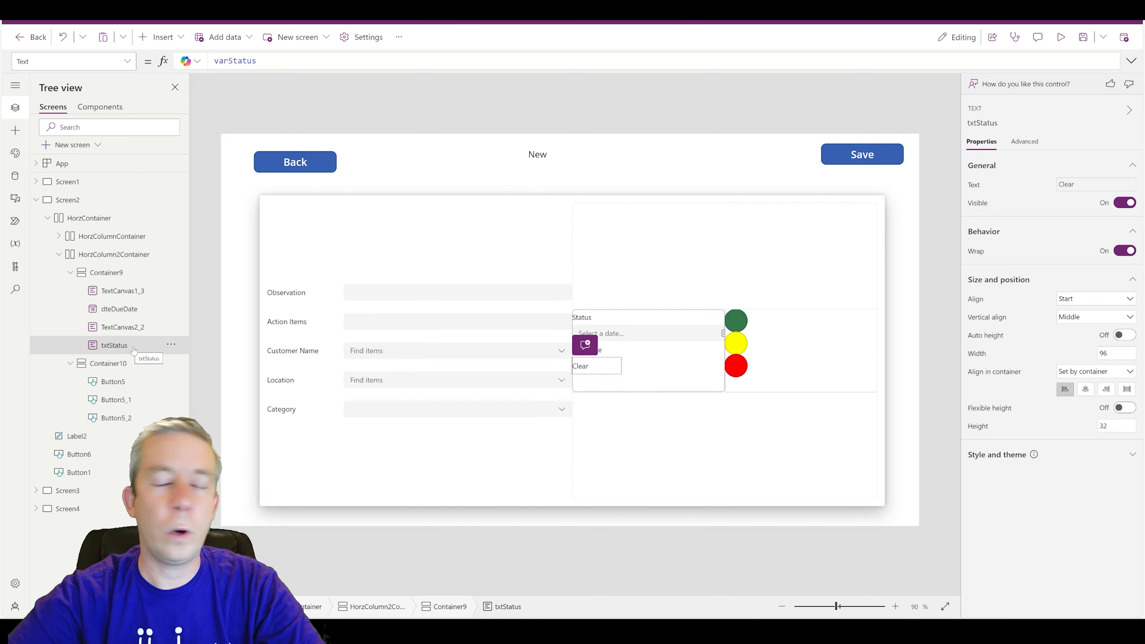
- Reorder txtStatus within Container9 so it sits under the Status label, above the date picker
left_click(171, 345)
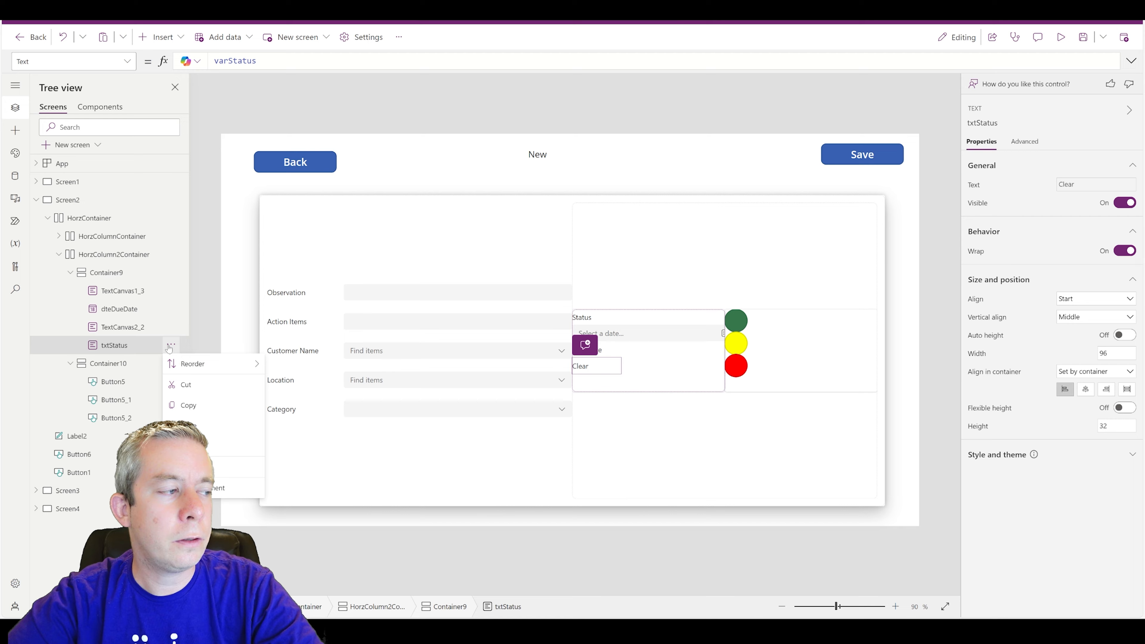
mouse_move(243, 363)
left_click(300, 384)
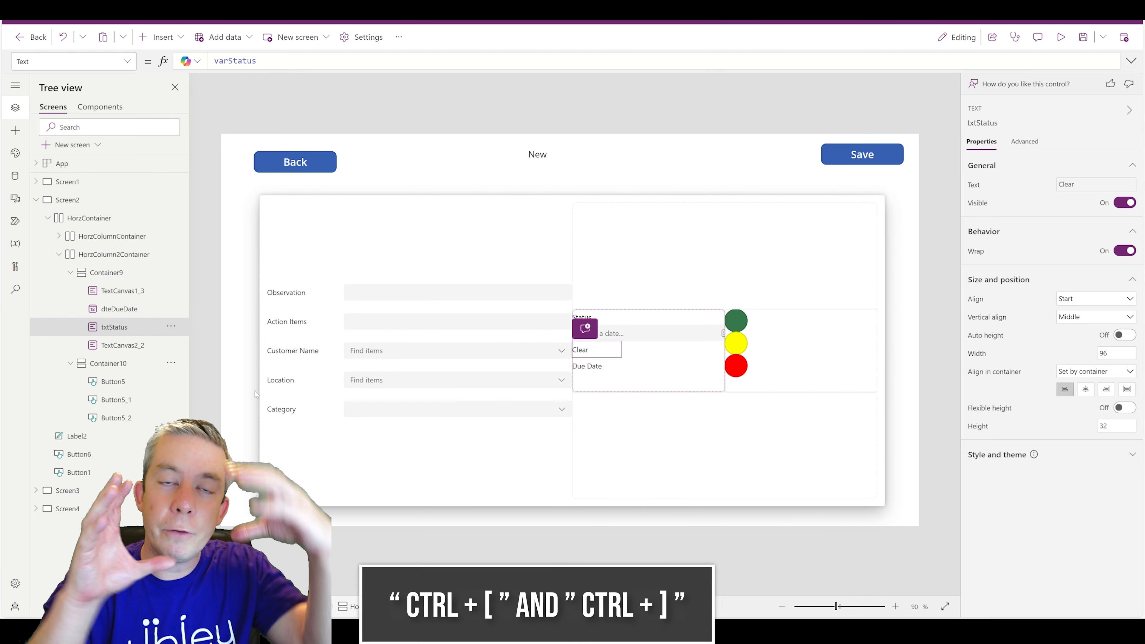
key("ctrl+bracketright")
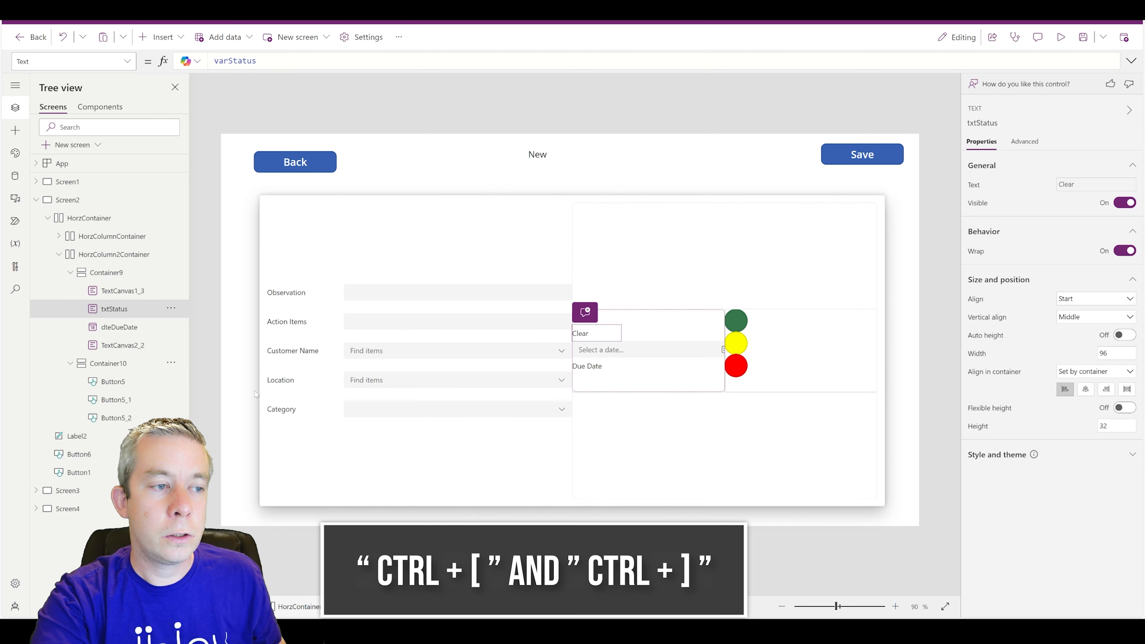
key("ctrl+bracketleft")
key("ctrl+bracketleft")
key("ctrl+bracketright")
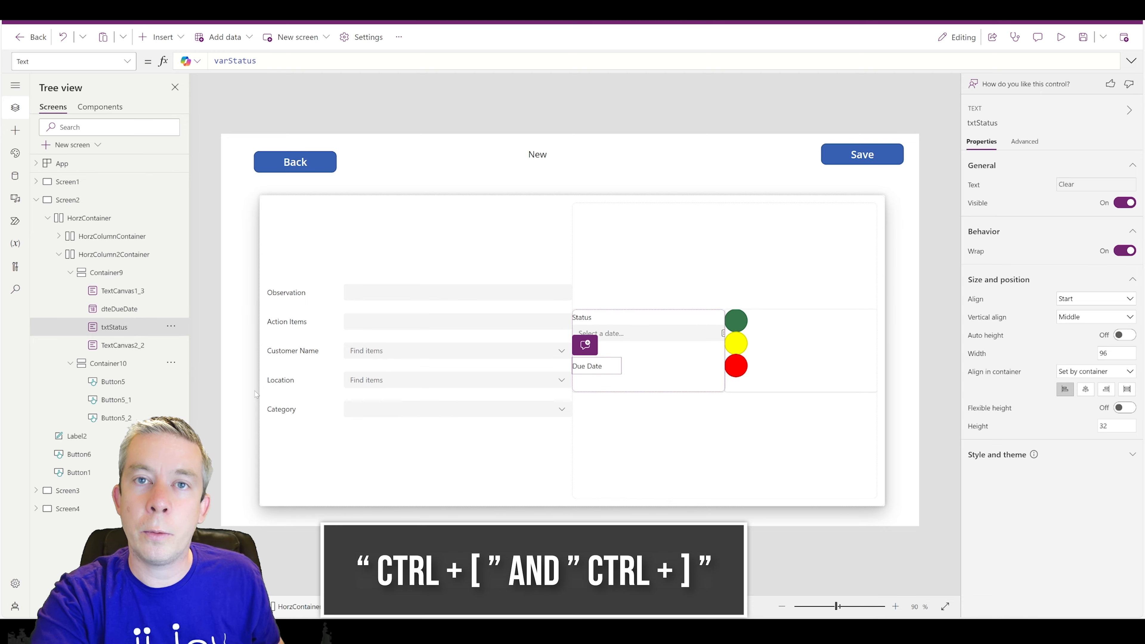
key("ctrl+bracketright")
key("ctrl+bracketright")
key("ctrl+bracketleft")
key("ctrl+bracketleft")
key("ctrl+bracketleft")
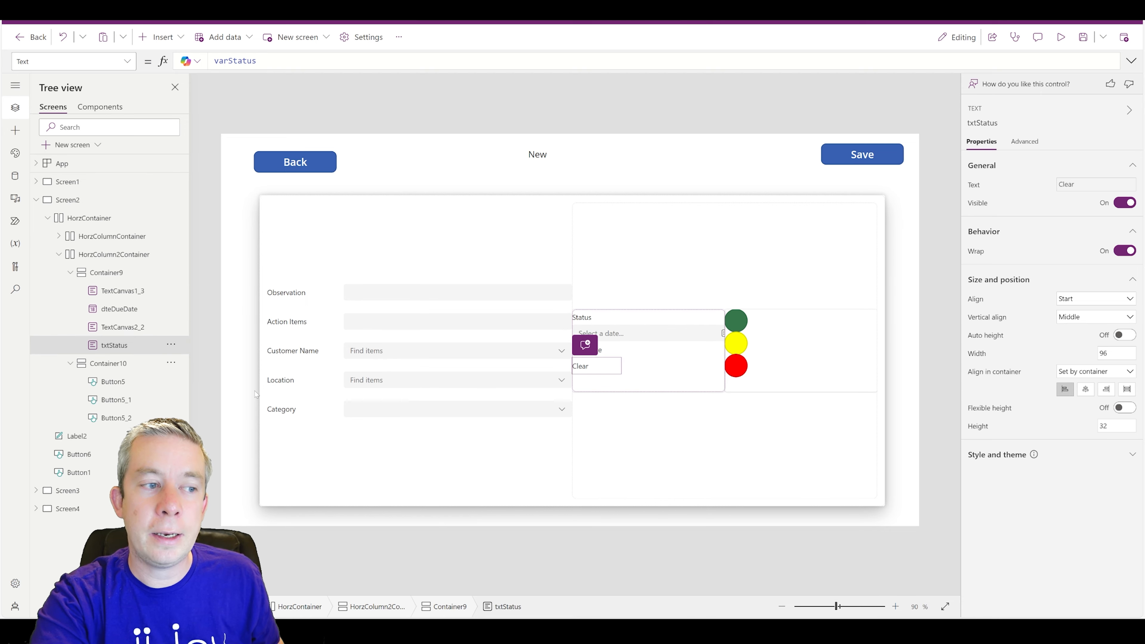
key("ctrl+bracketright")
key("ctrl+bracketright")
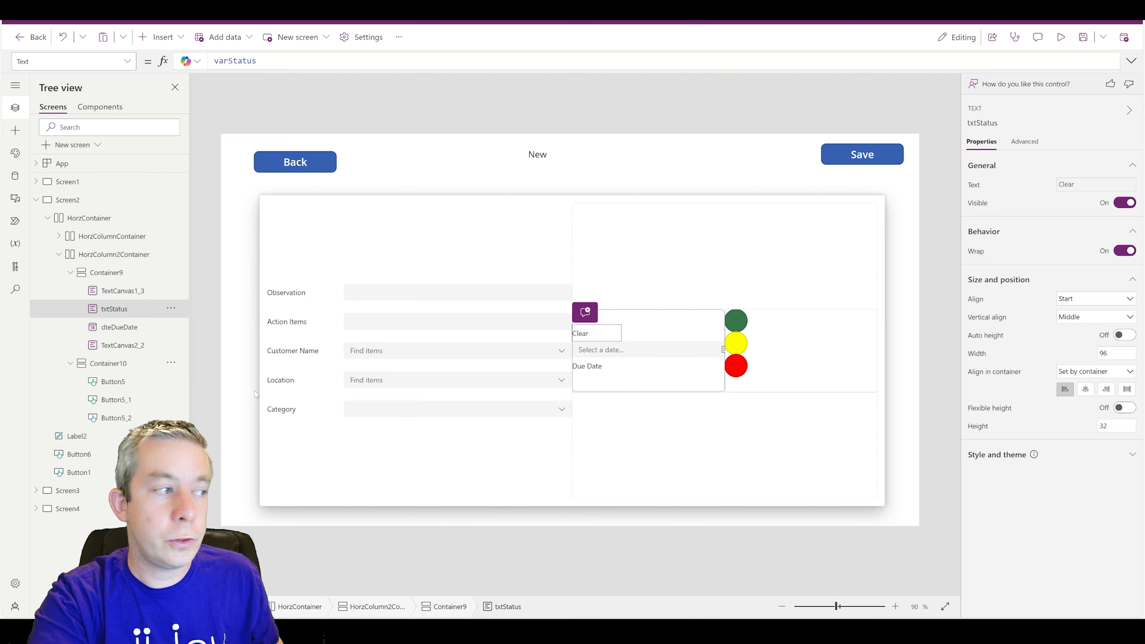
key("ctrl+bracketright")
key("ctrl+bracketleft")
key("ctrl+bracketleft")
key("ctrl+bracketright")
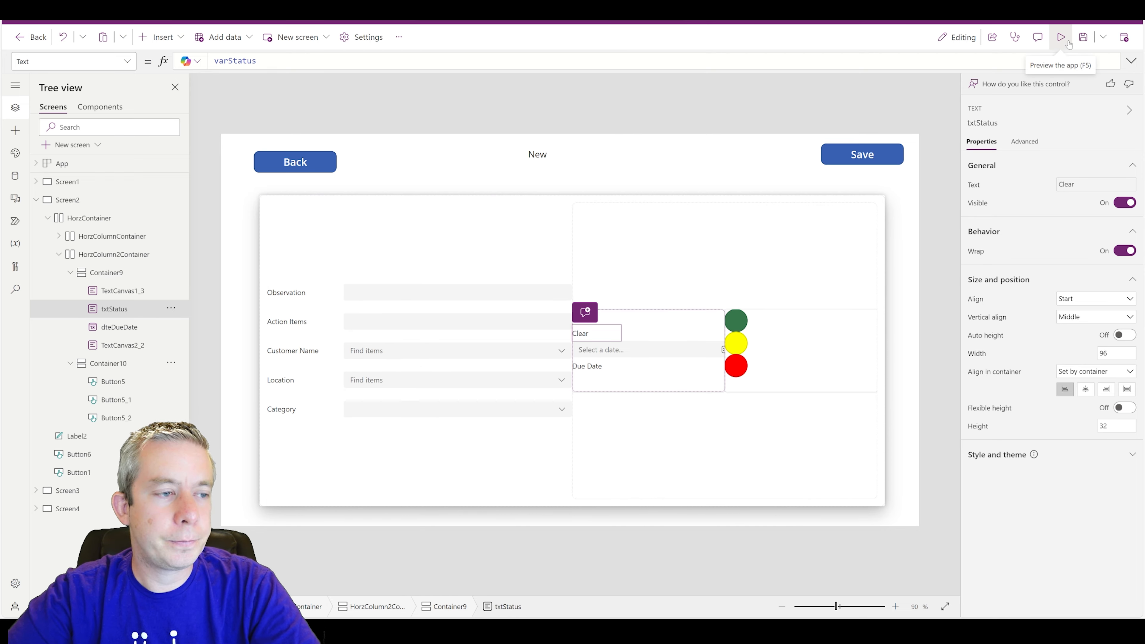
- Select Container9, which holds the status fields
left_click(674, 387)
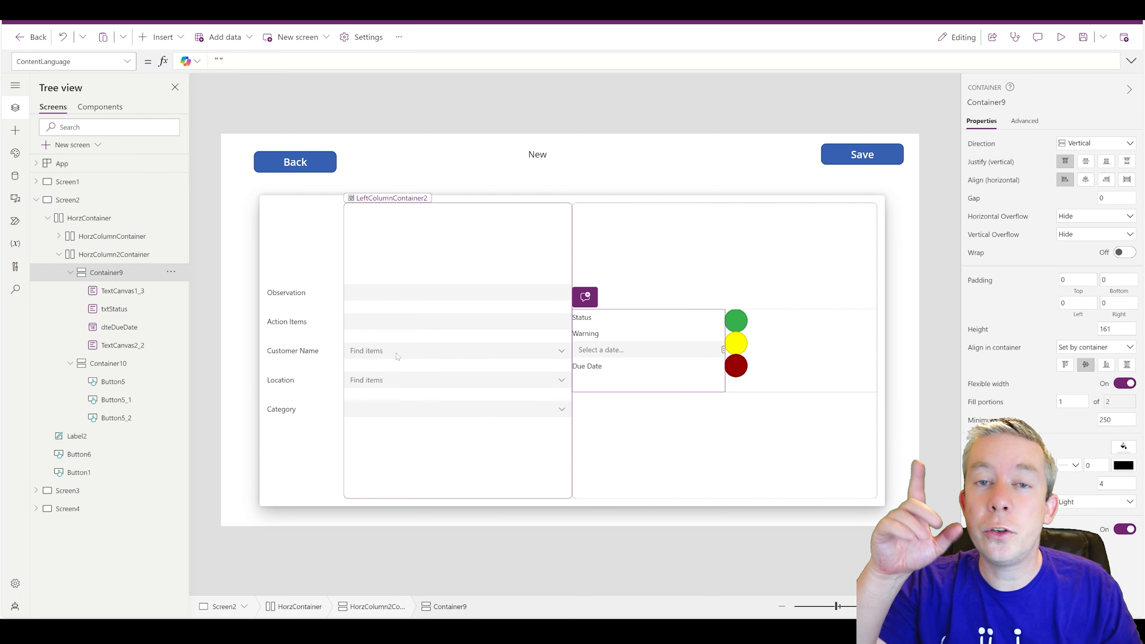
- Drag the Due Date label and the date picker into the left label and input columns
left_click(589, 369)
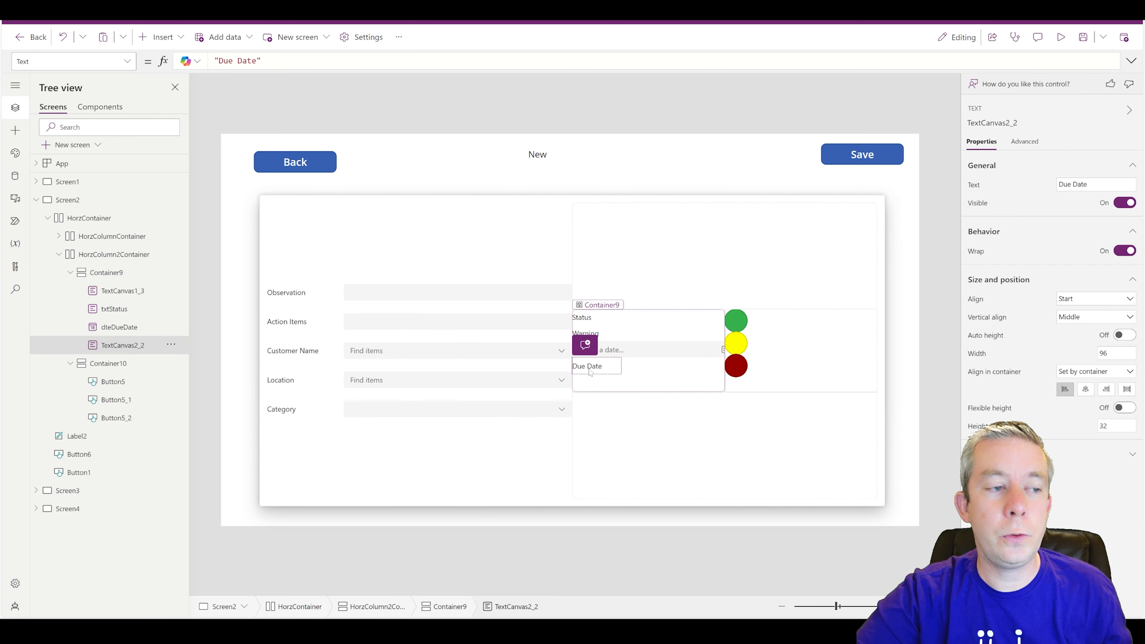
left_click_drag(590, 372, 299, 454)
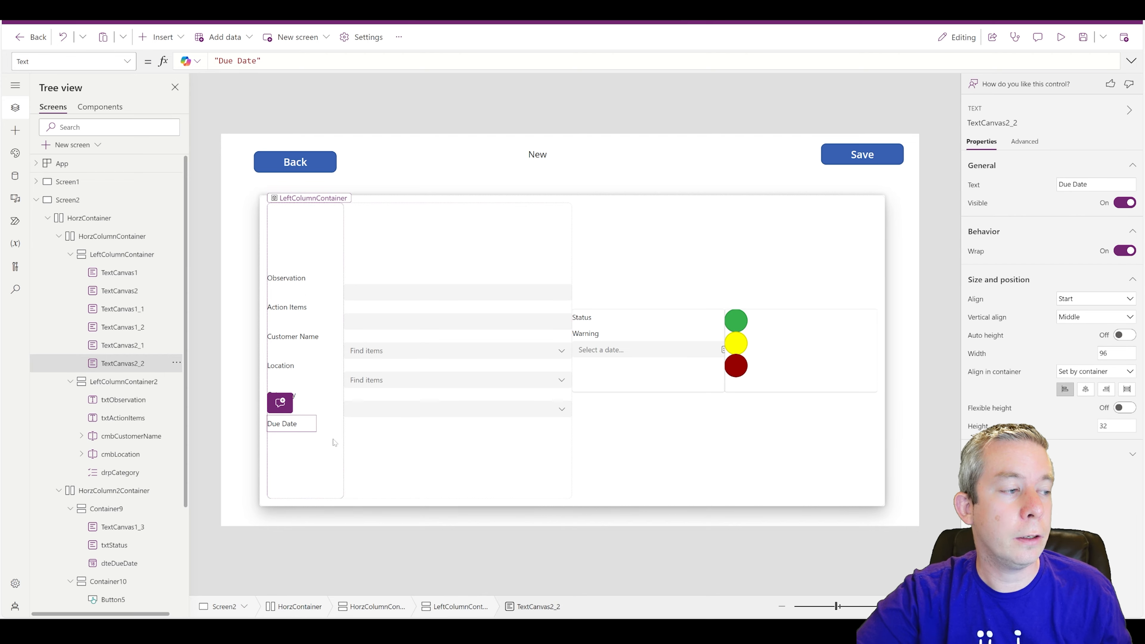
left_click(608, 357)
left_click_drag(614, 351, 427, 475)
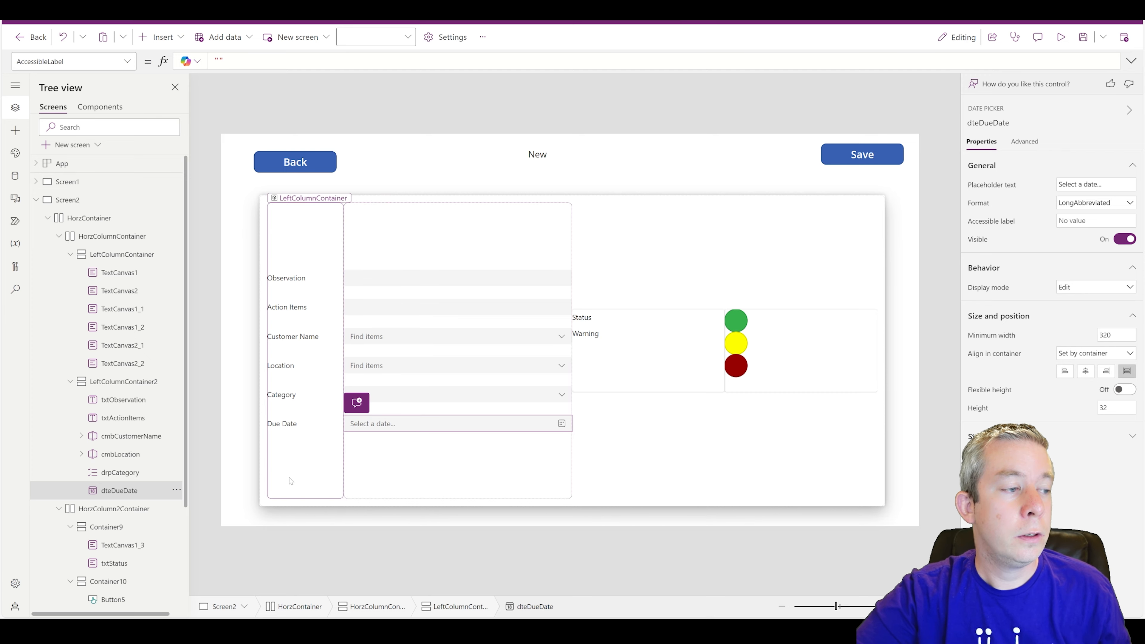
left_click(320, 399)
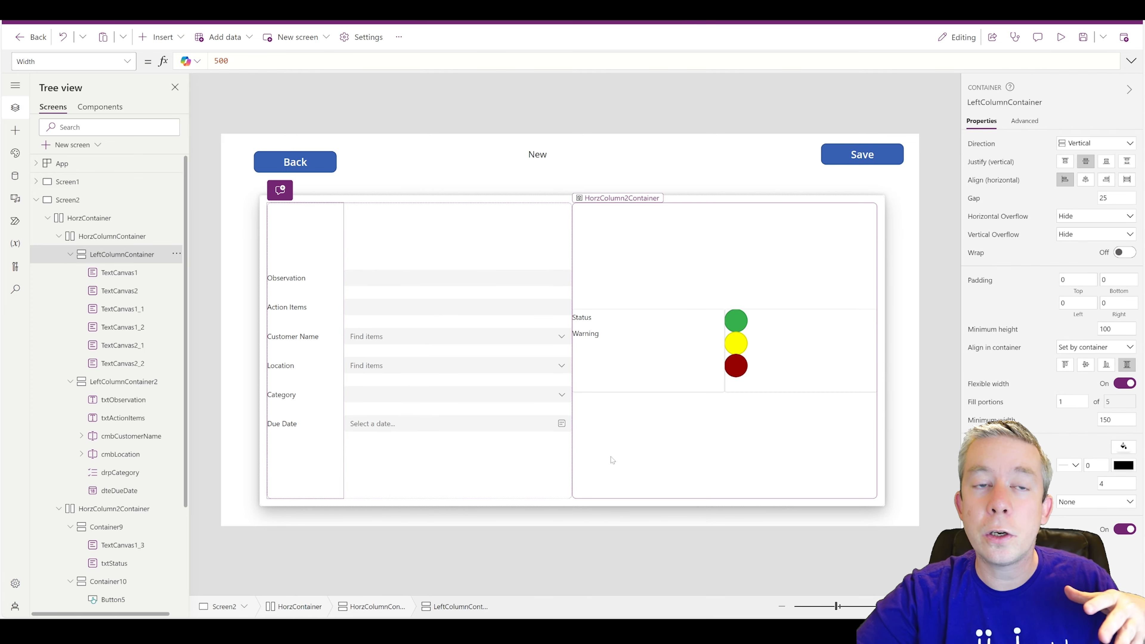
left_click(575, 504)
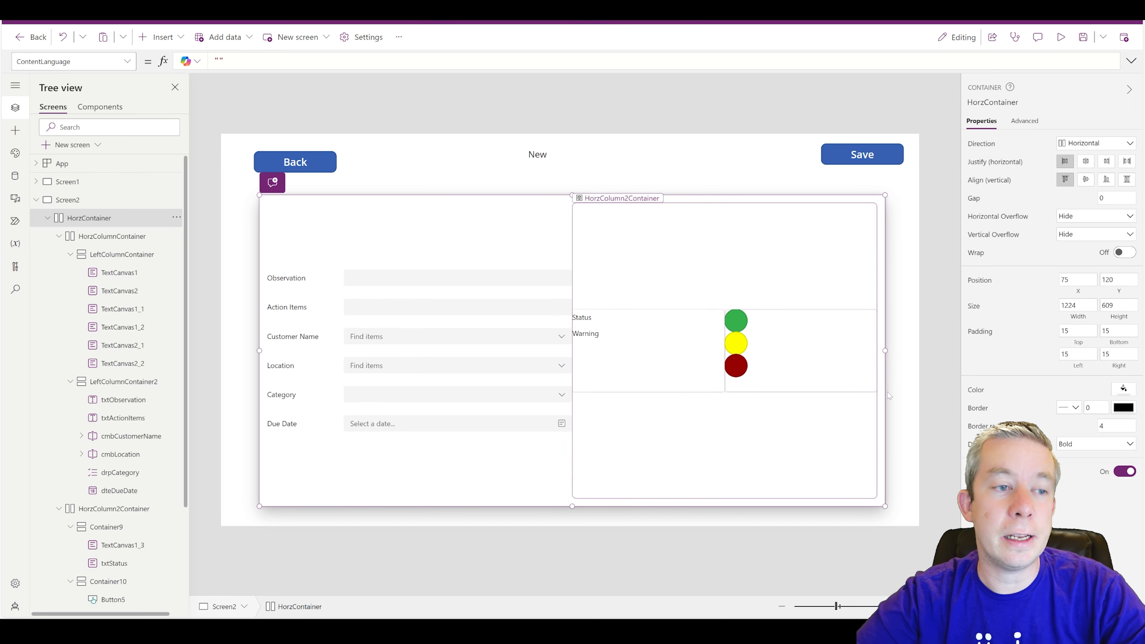
- Centre Container9's contents horizontally and give it a gap of 20
left_click(811, 348)
left_click(599, 363)
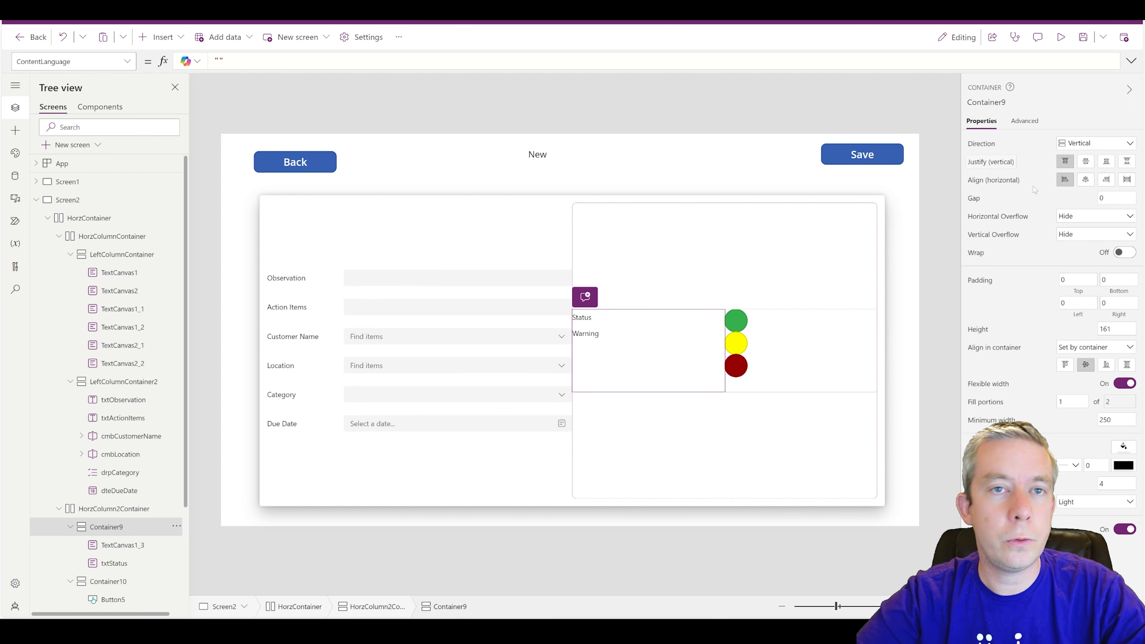
left_click(1085, 179)
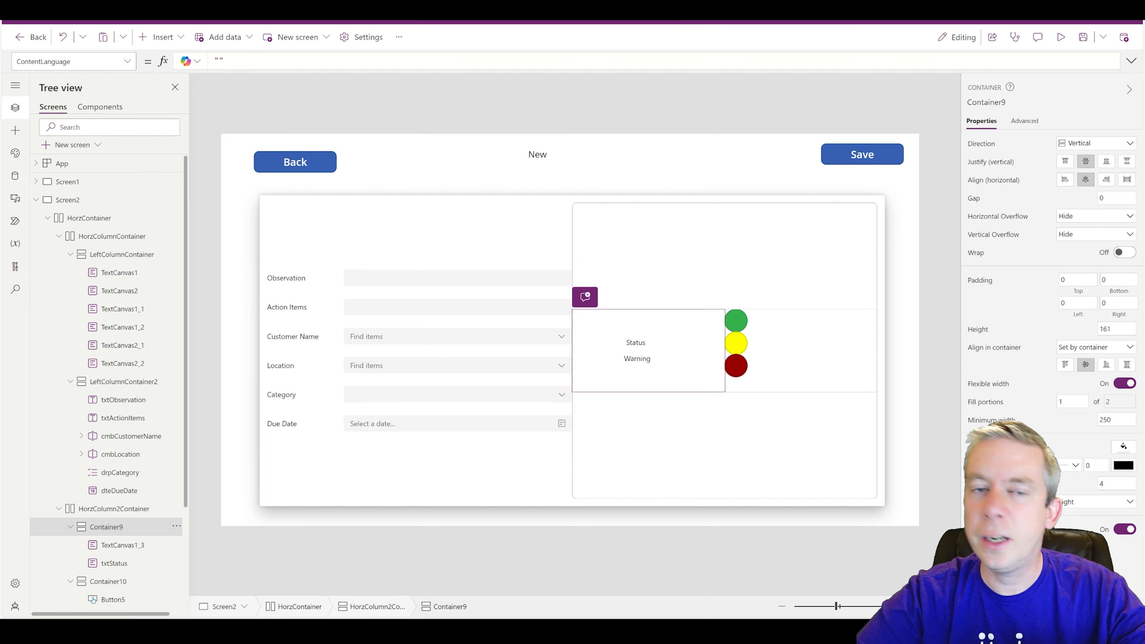
type("100")
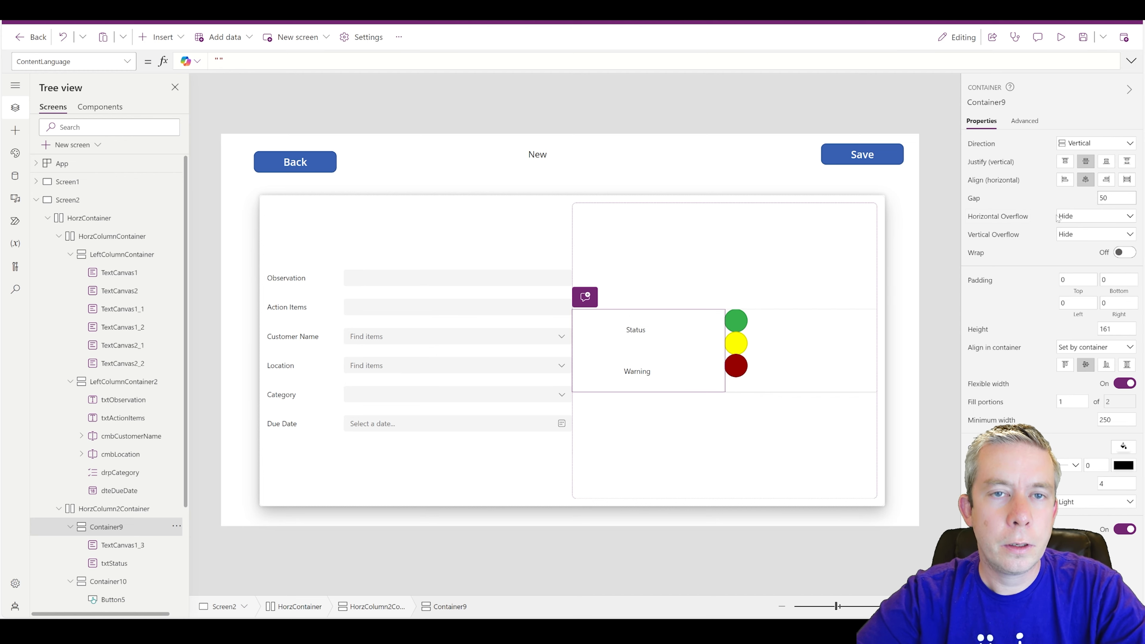
type("20")
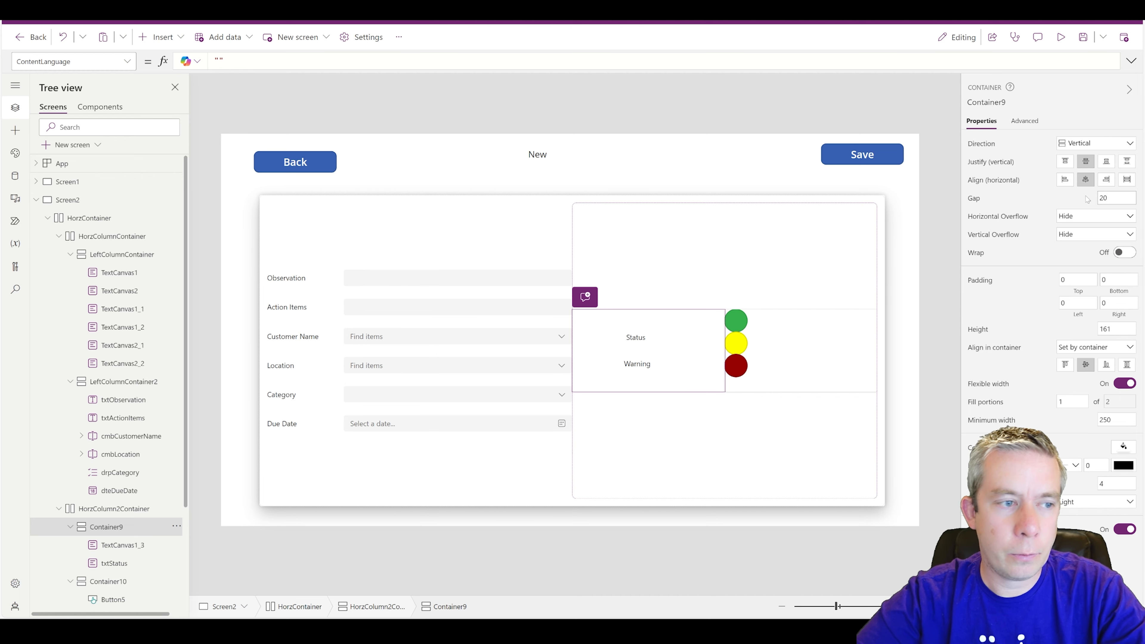
left_click(632, 341)
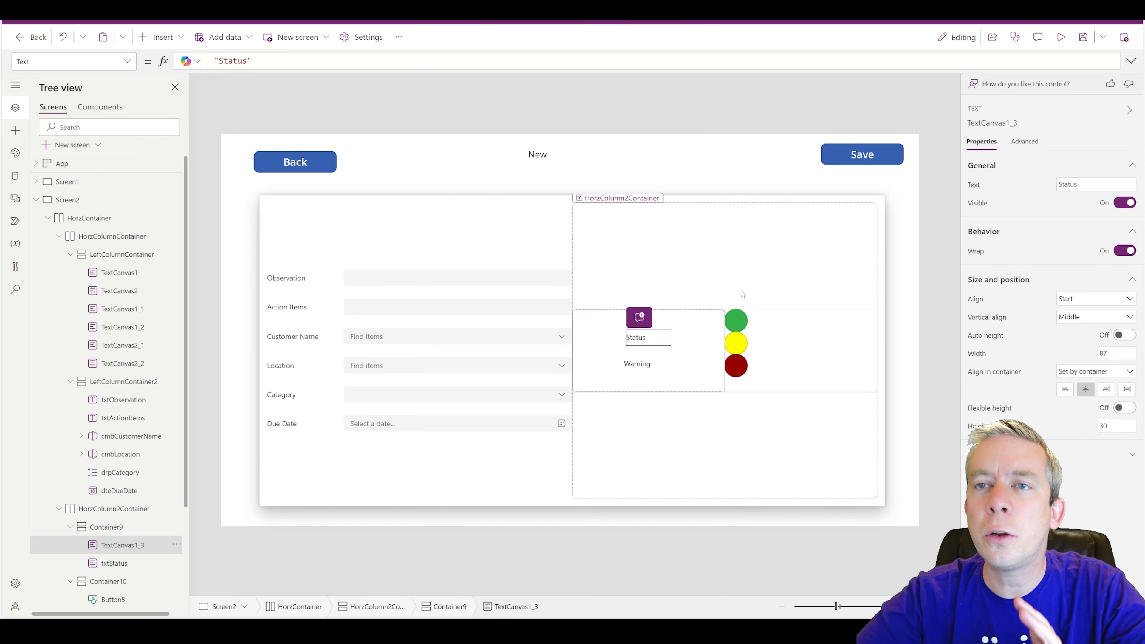
- Style the Warning text in Lato Black, size 25, stretched across the column and centre-aligned
left_click(634, 368)
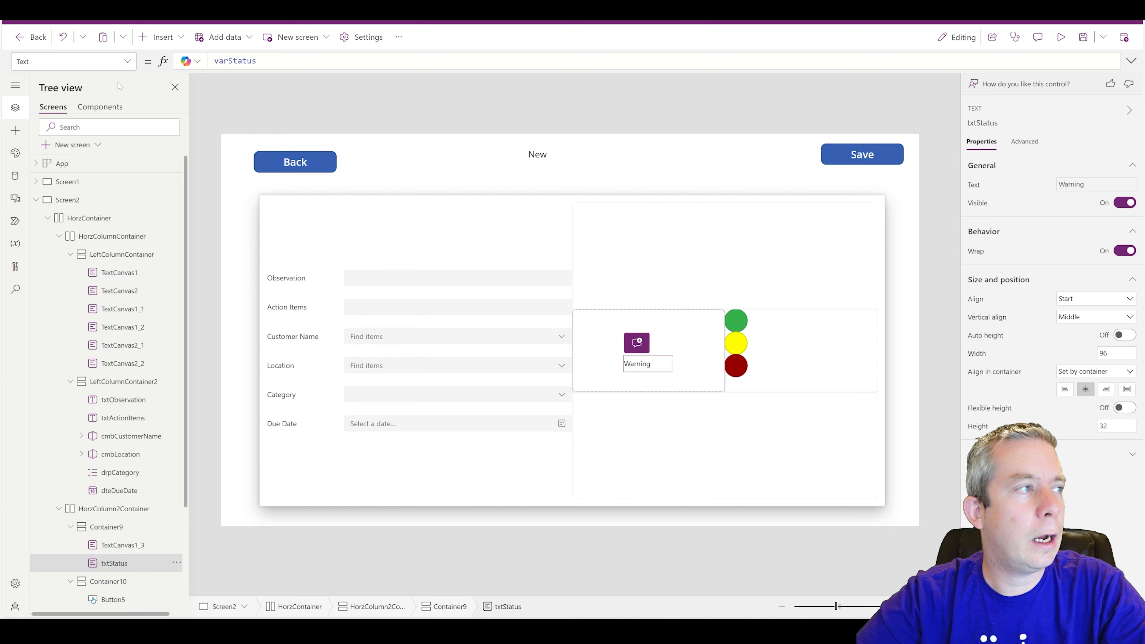
left_click(1085, 454)
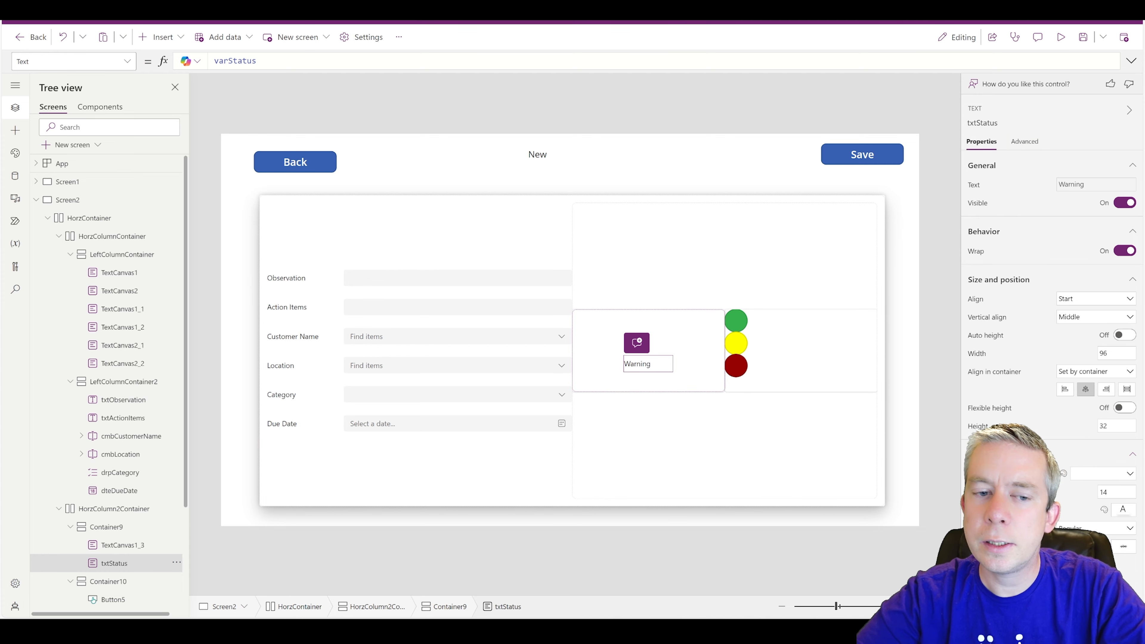
left_click(1085, 474)
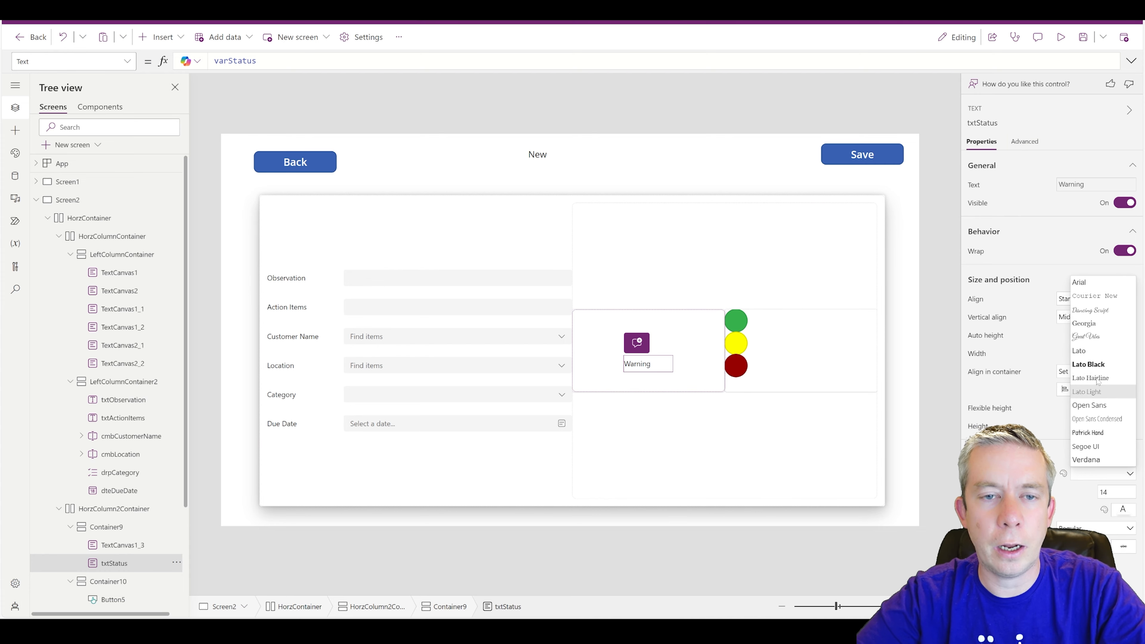
left_click(1089, 310)
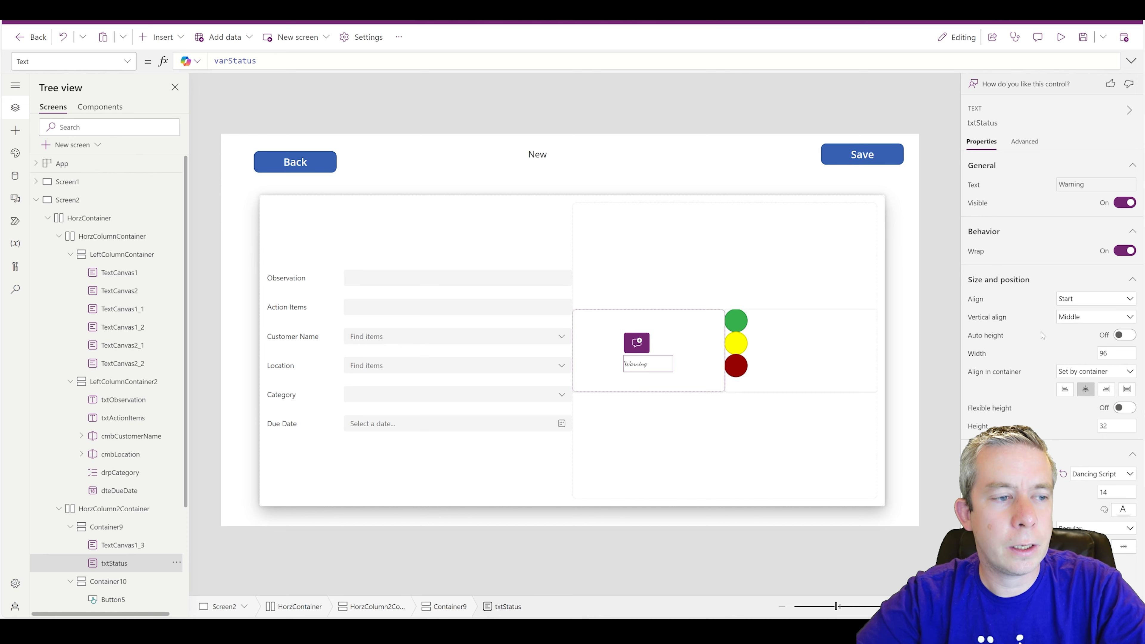
left_click(1092, 474)
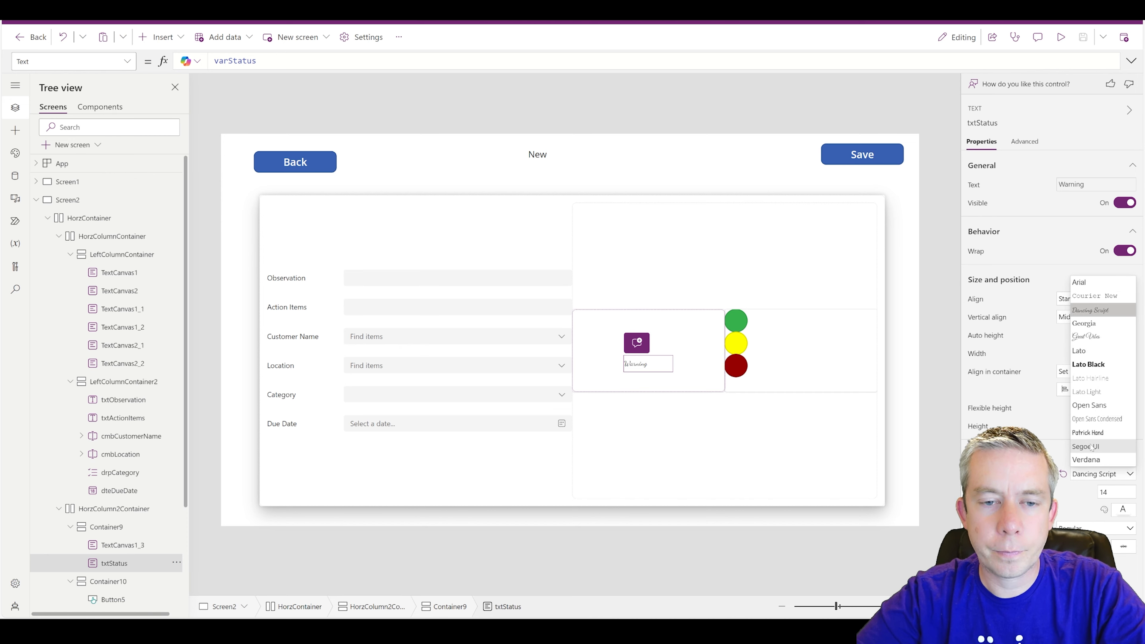
left_click(1088, 364)
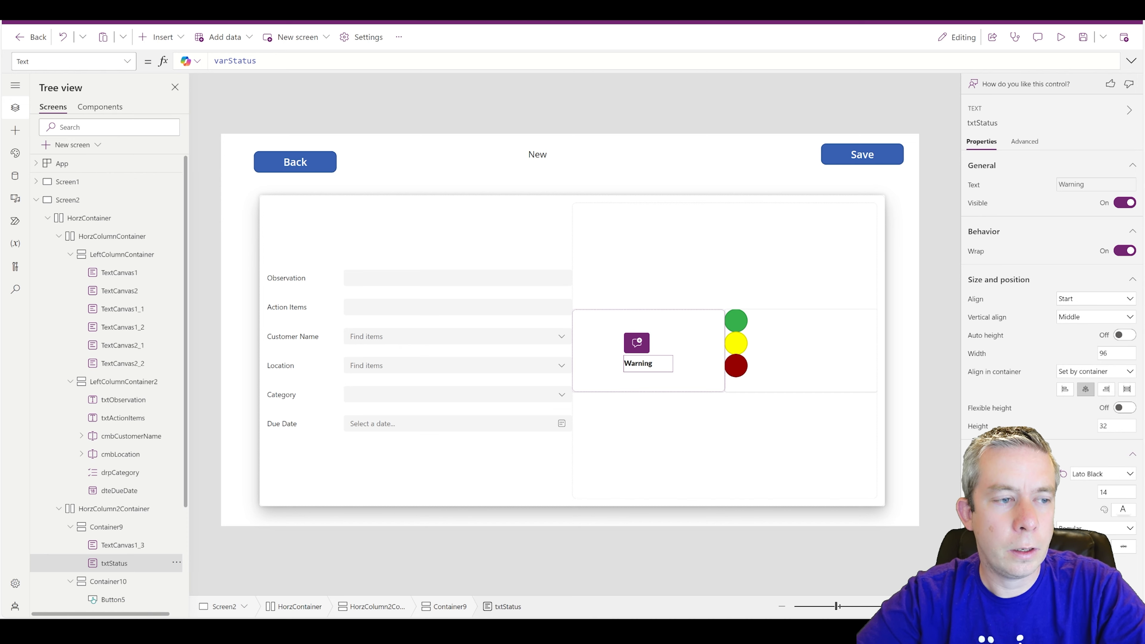
double_click(1103, 492)
type("25")
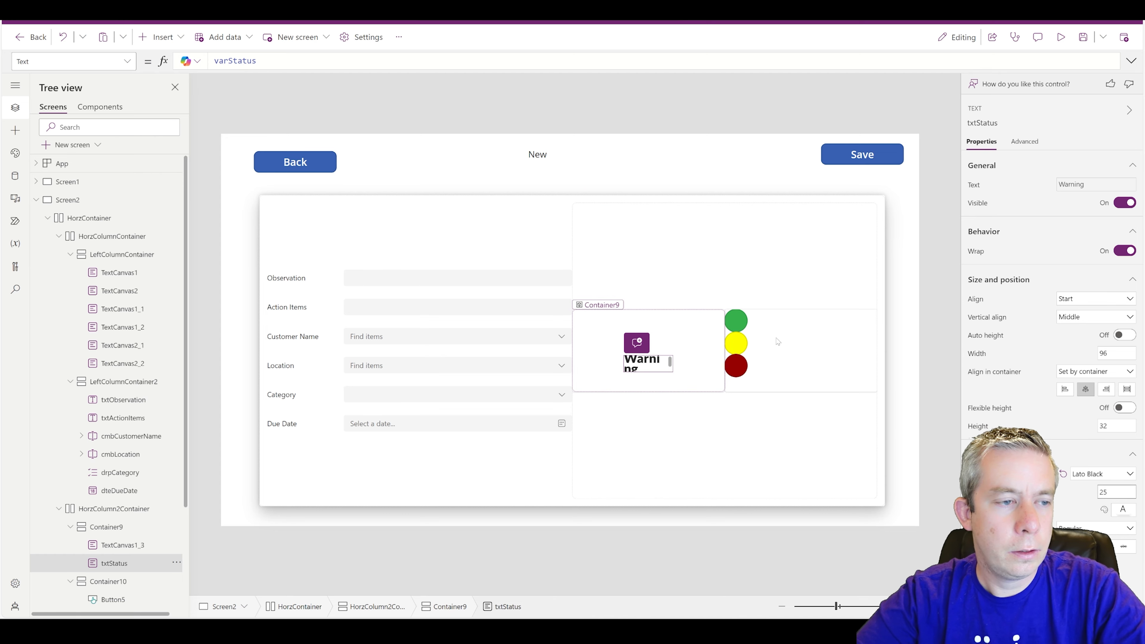
left_click(1126, 389)
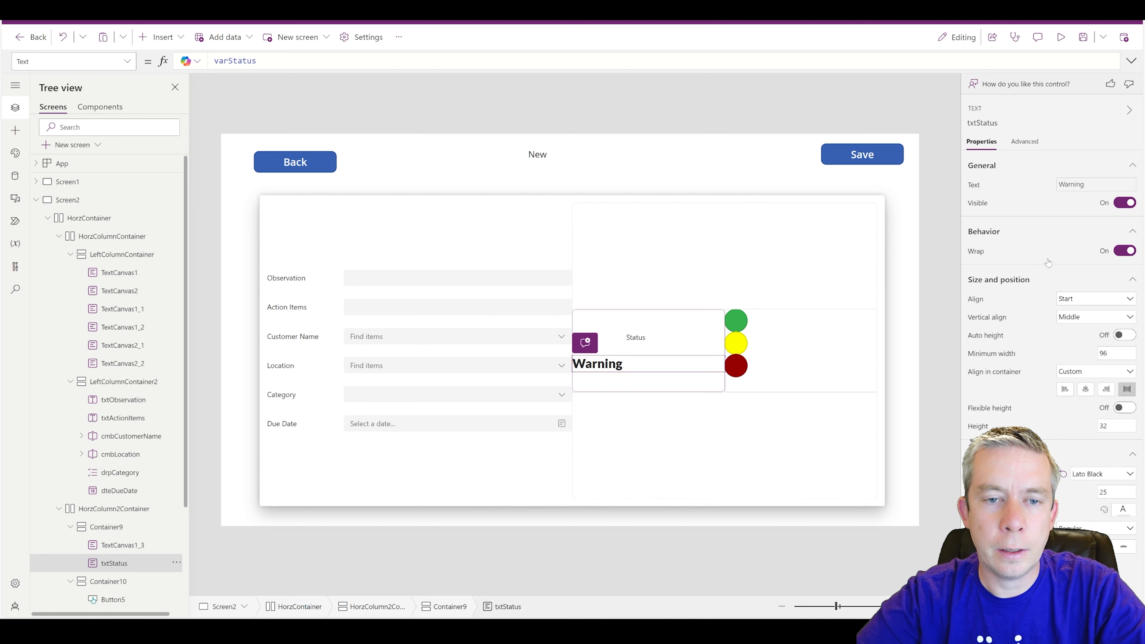
left_click(1084, 318)
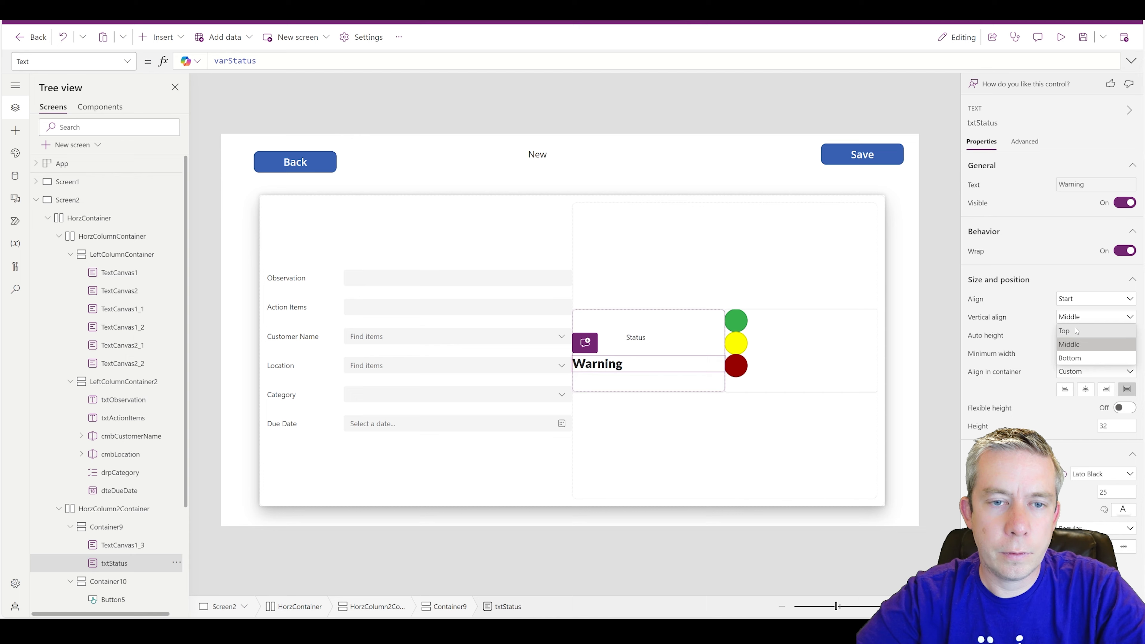
left_click(1078, 299)
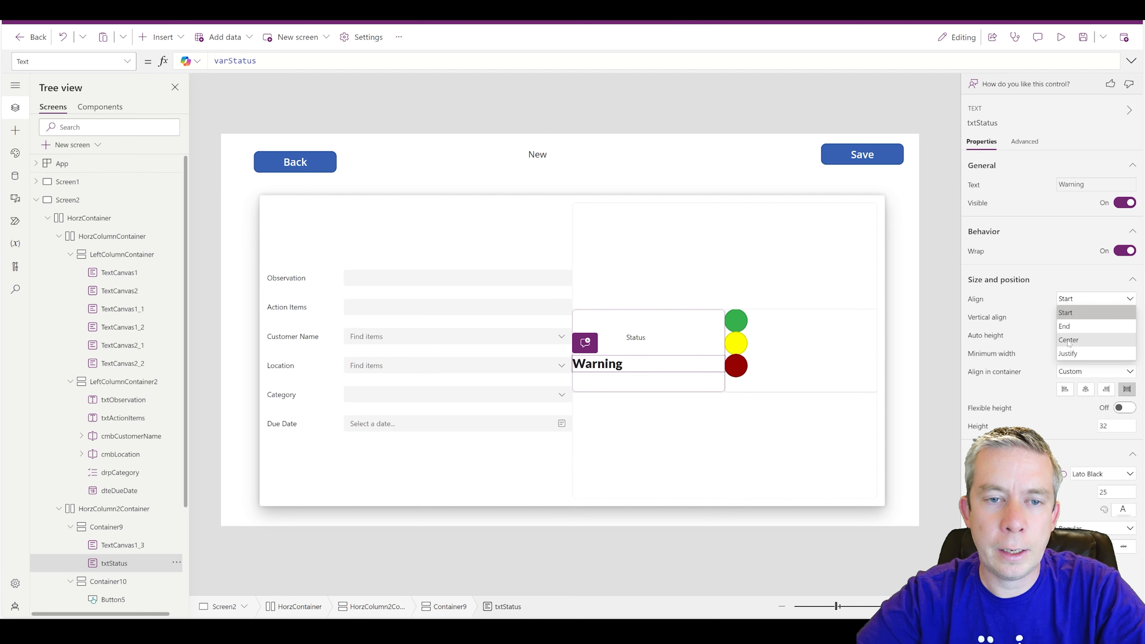
left_click(1068, 340)
- Stretch the Status caption across Container9 and centre its text
left_click(644, 339)
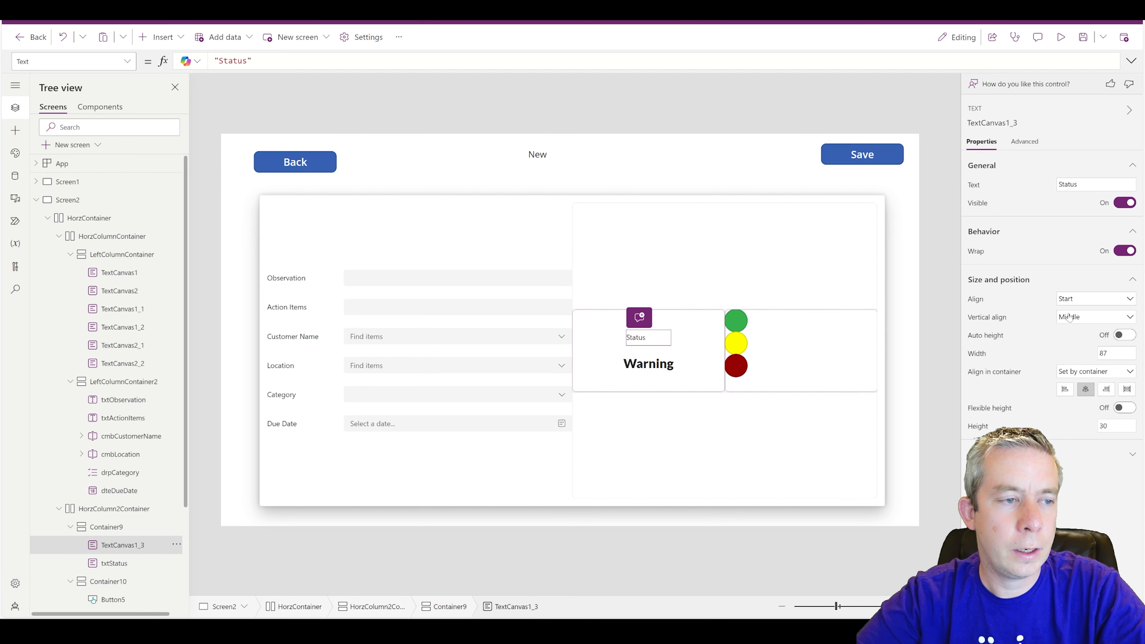
left_click(1127, 389)
left_click(1074, 299)
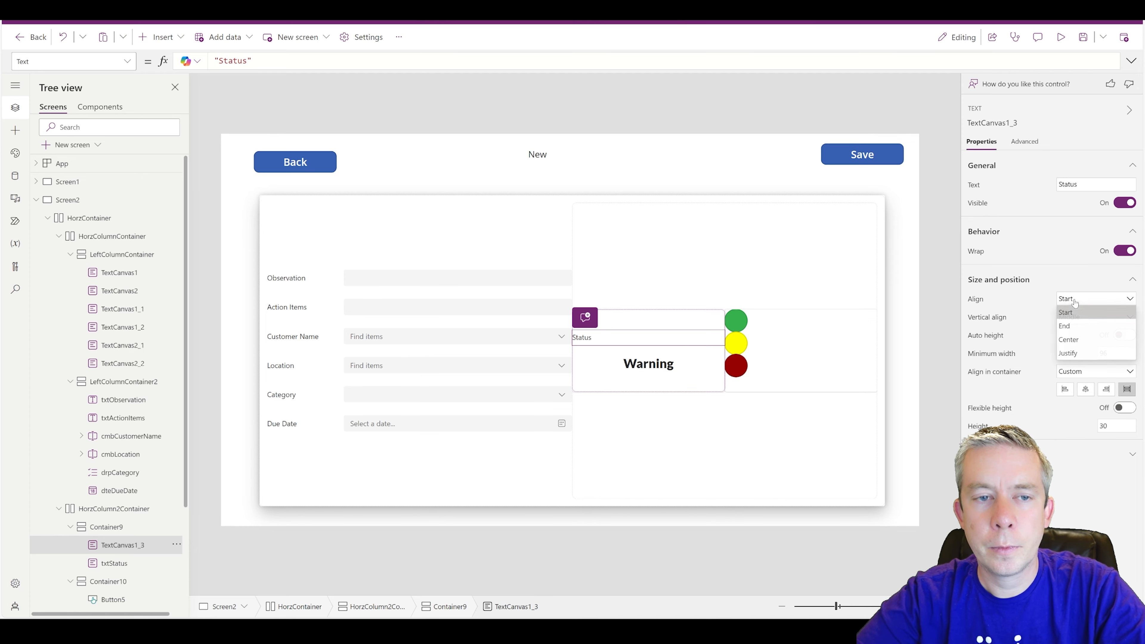
left_click(1078, 328)
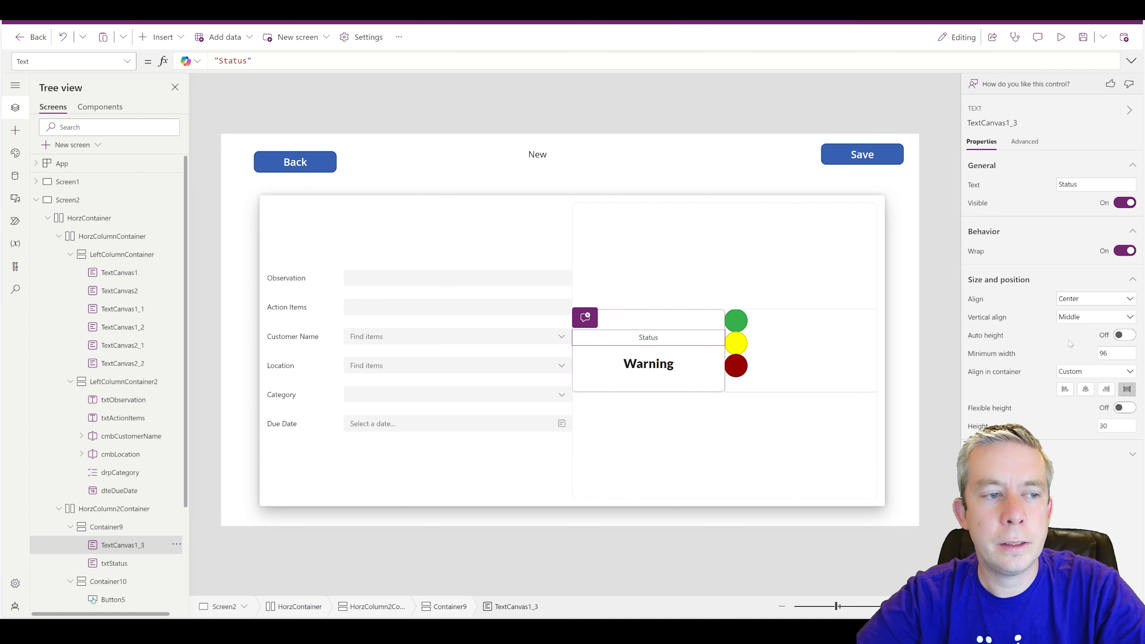
left_click(649, 363)
left_click(783, 349)
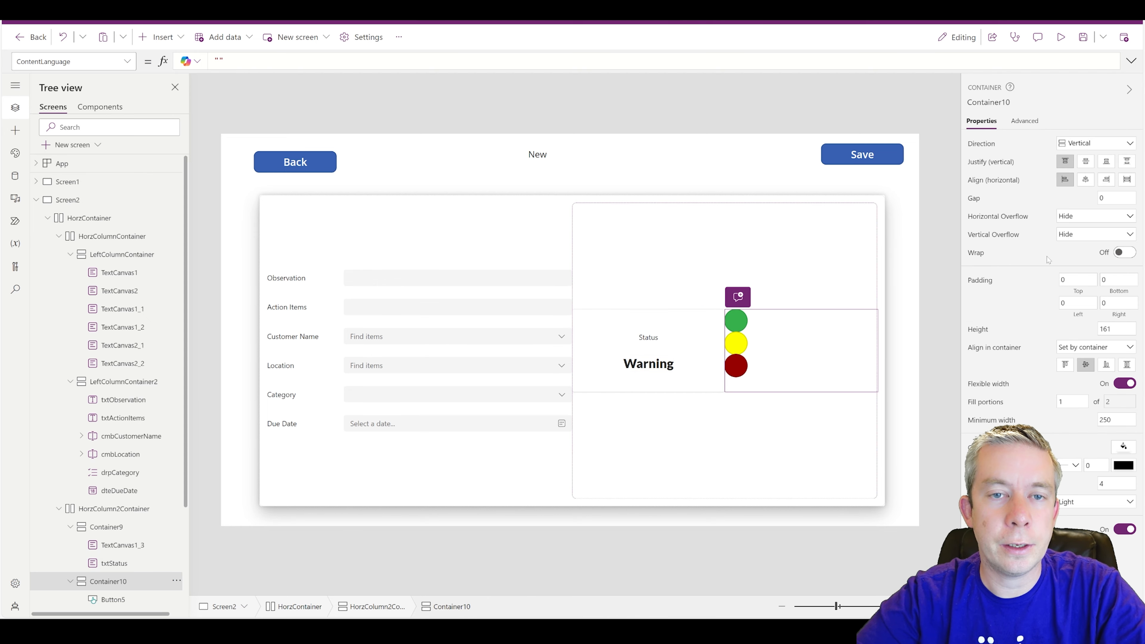
- Centre Container10's circles vertically and horizontally and set its gap to 10
left_click(1086, 163)
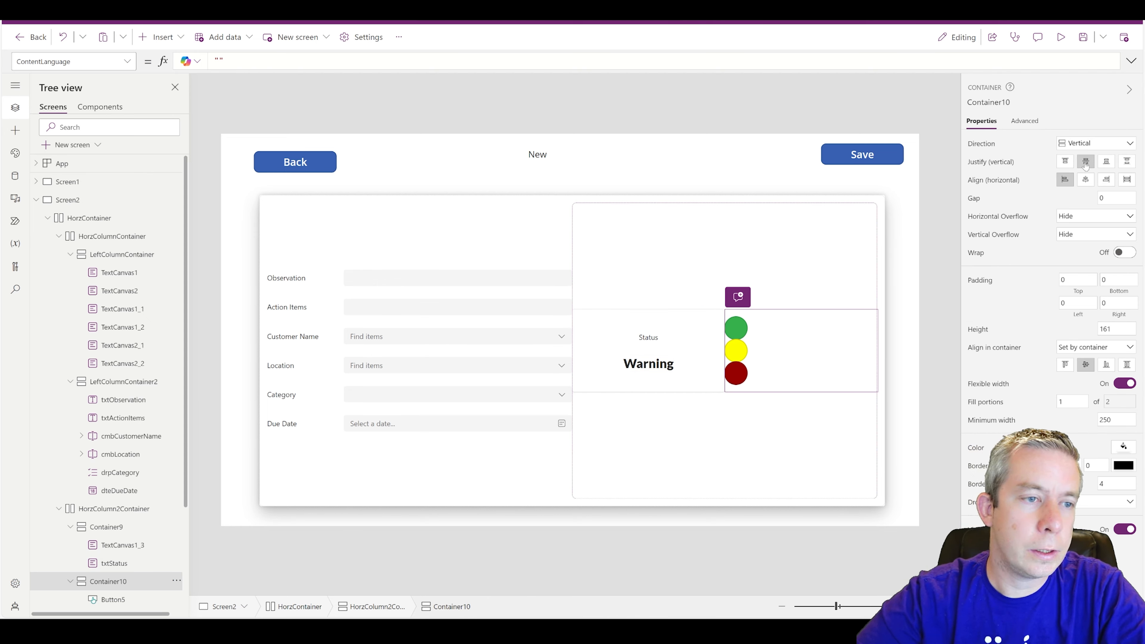
left_click(1084, 180)
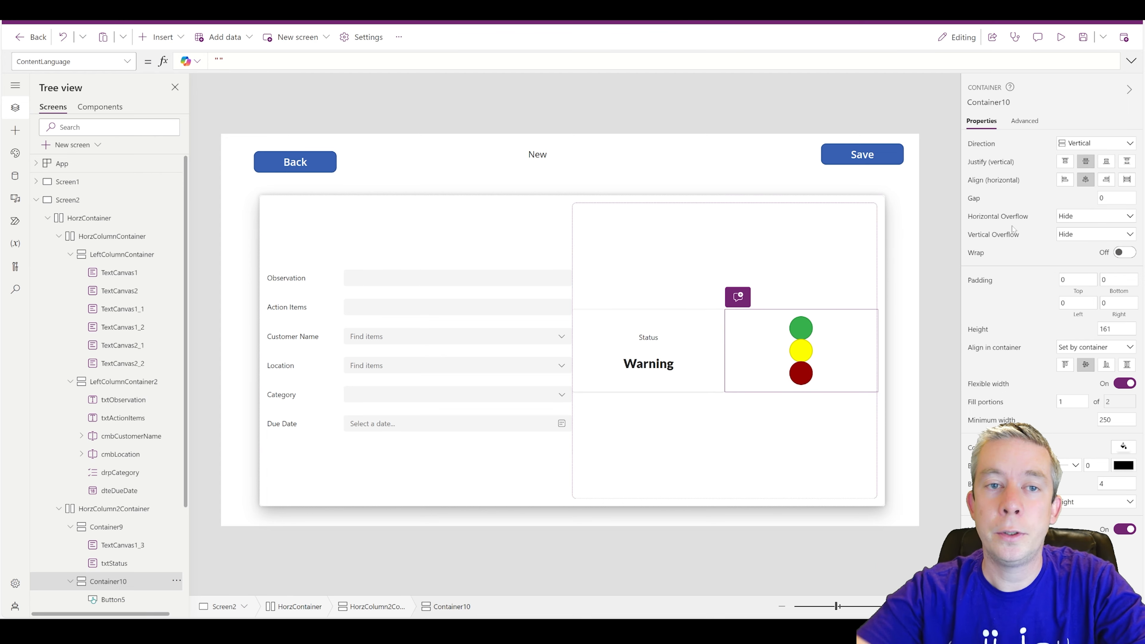
type("10")
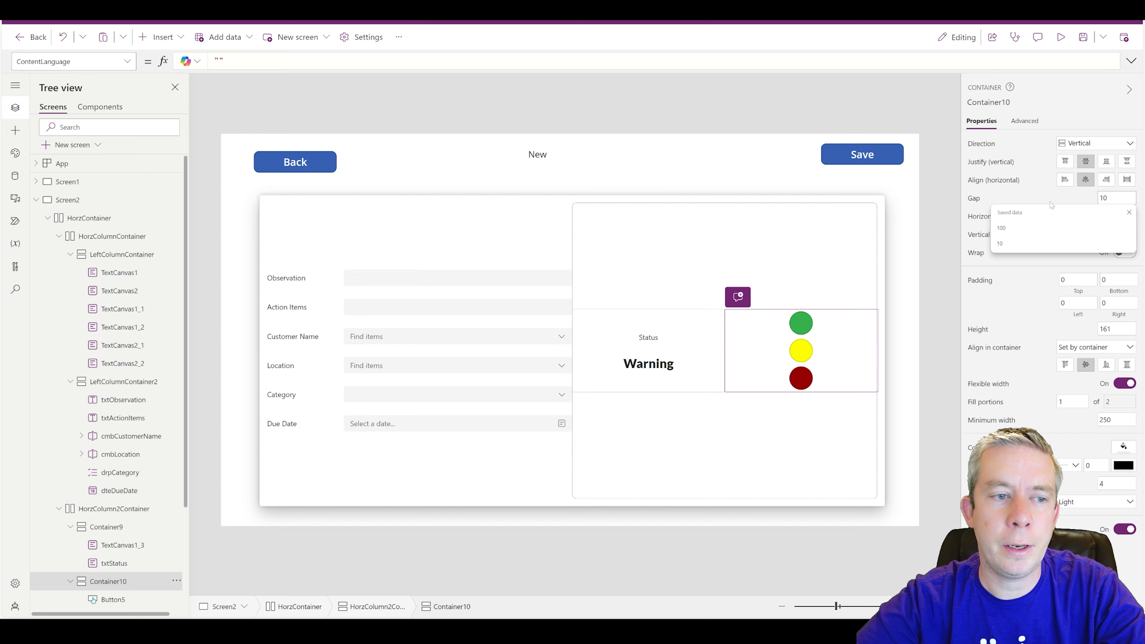
left_click(928, 224)
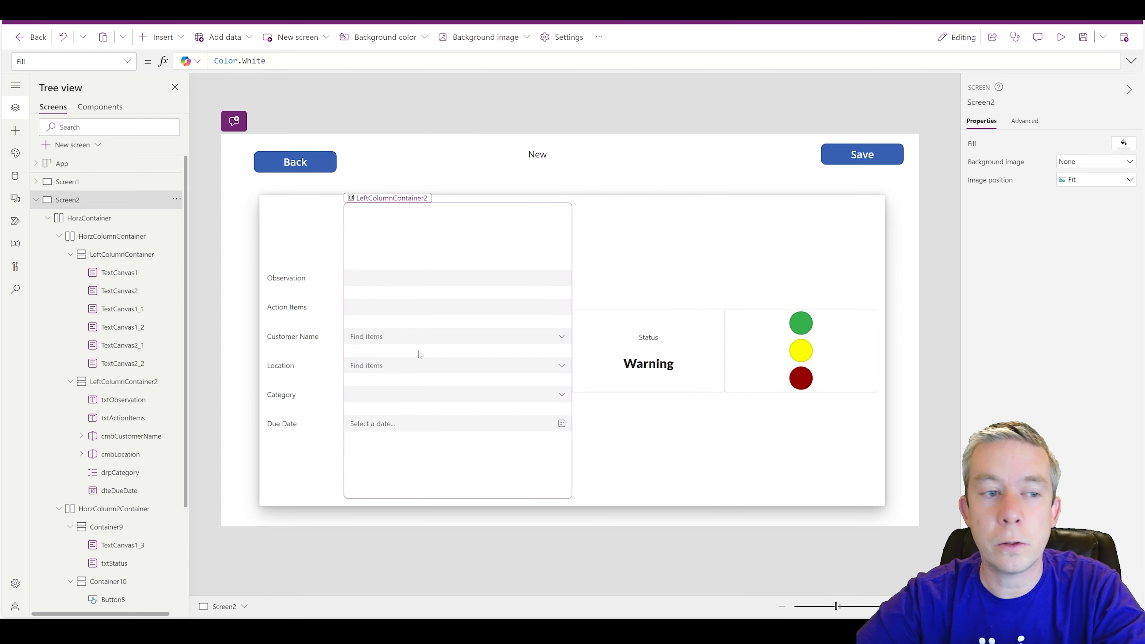
- Set the Status/Warning box's (Container9) drop shadow to None
left_click(707, 358)
left_click(715, 384)
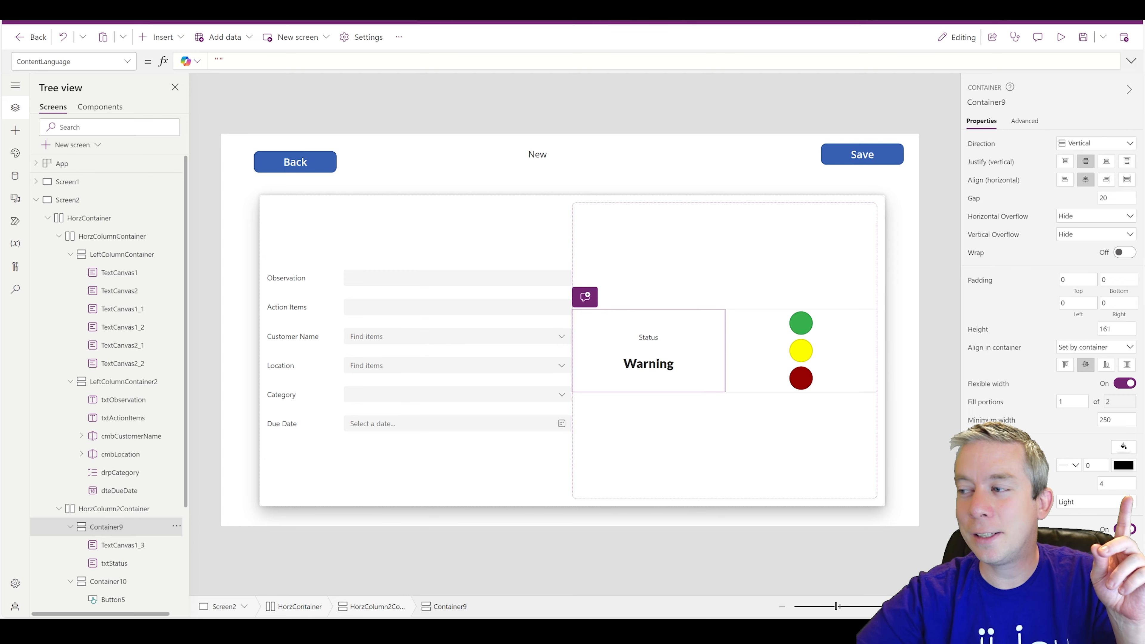
left_click(1067, 516)
- Move the traffic-light container ahead of the Status text in the tree, then start the preview
left_click(733, 369)
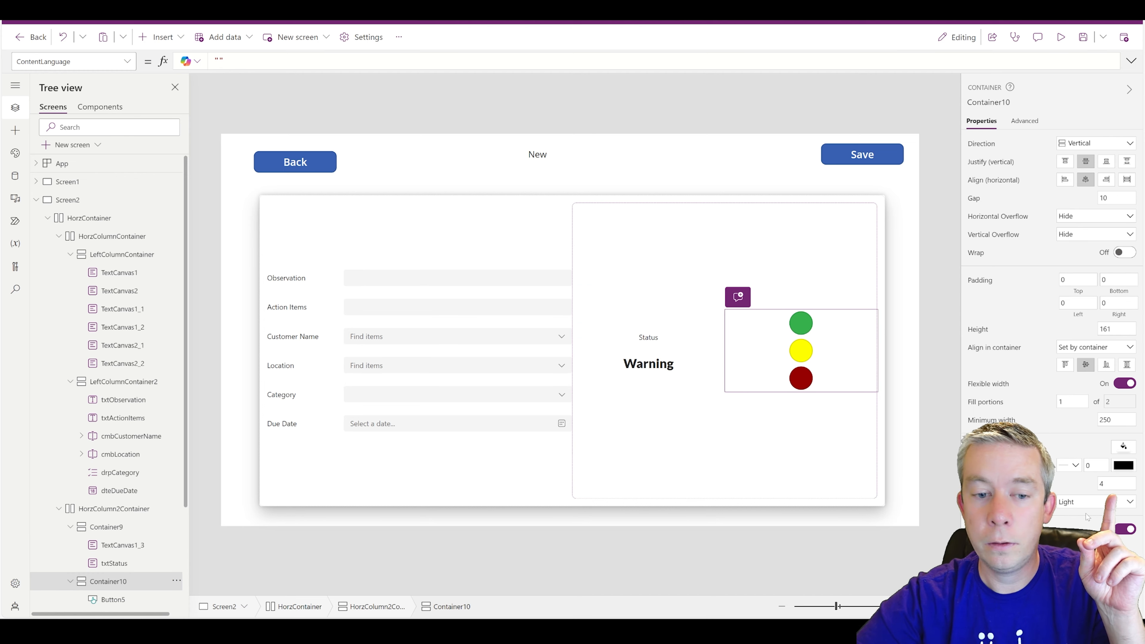
left_click(928, 401)
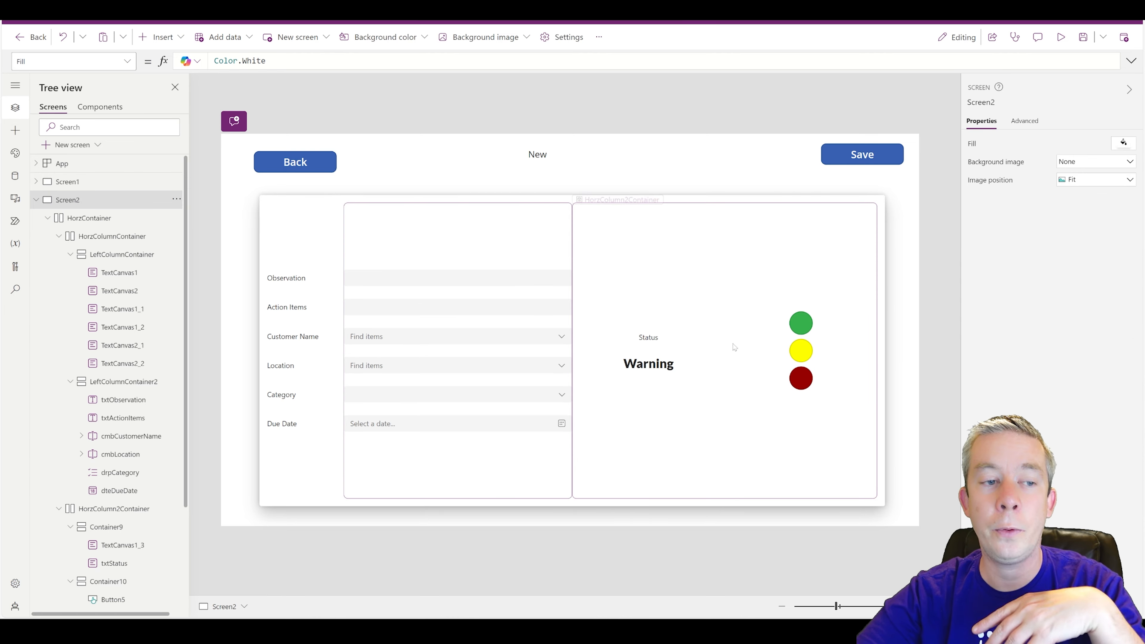
left_click(759, 383)
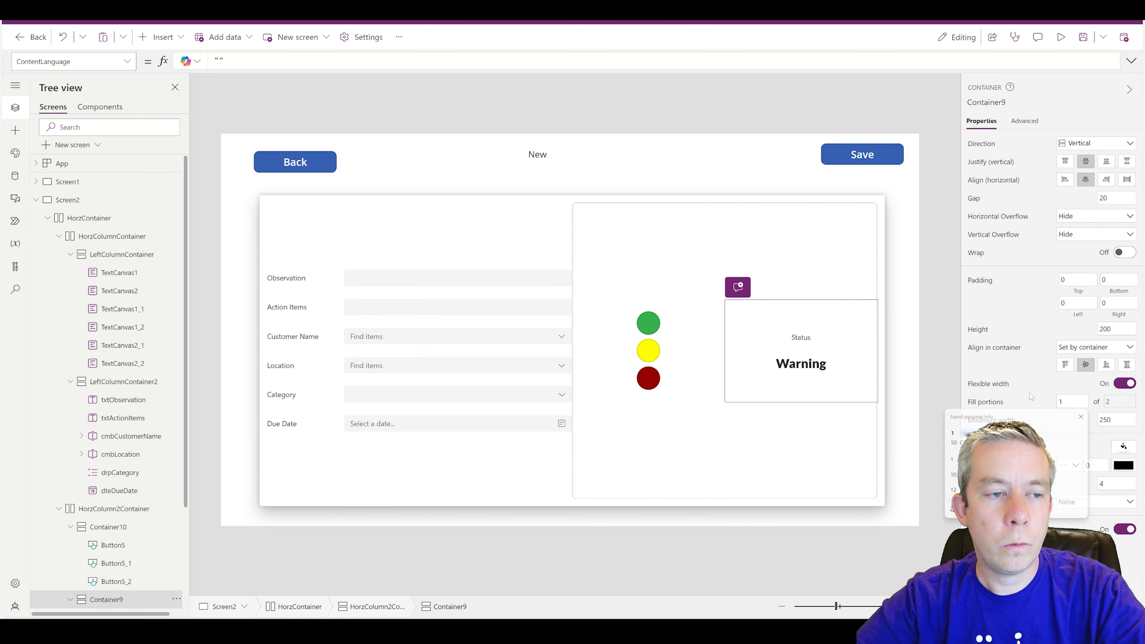
left_click(947, 340)
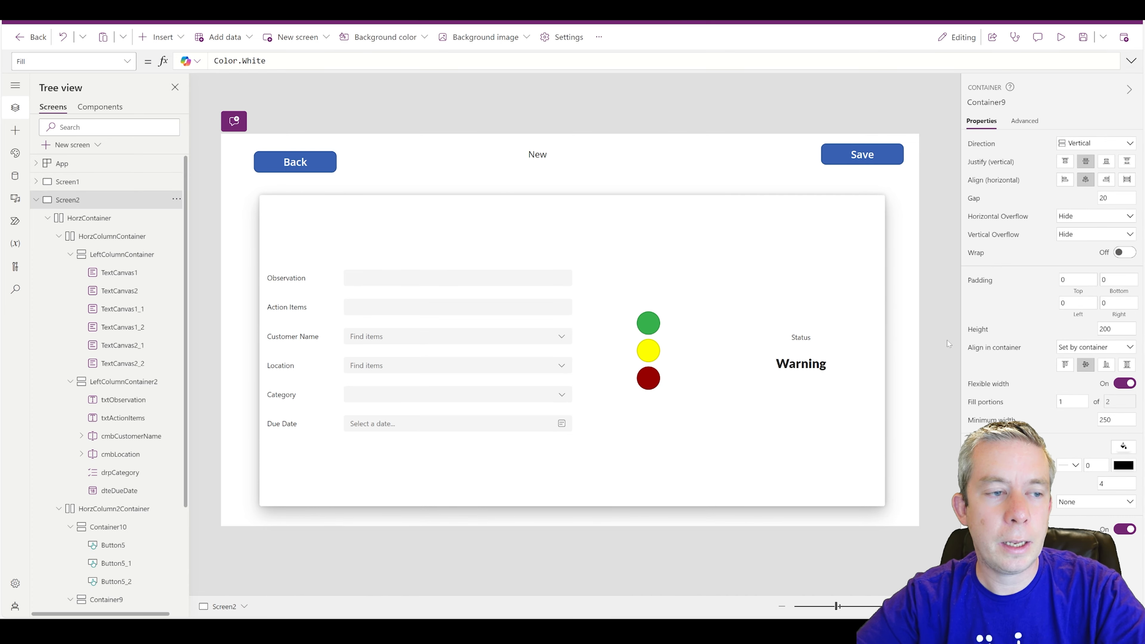
left_click(1060, 36)
- Fill the form with a customer, Home Office location, Apartment category and due date May 5, 2024
left_click(346, 329)
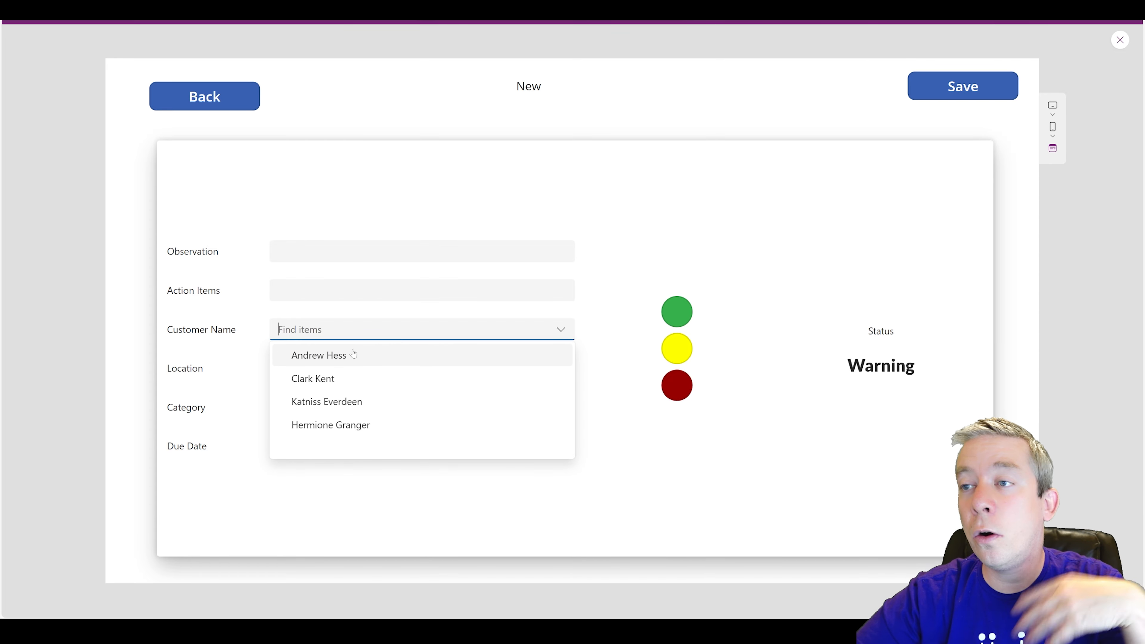
left_click(346, 354)
left_click(322, 368)
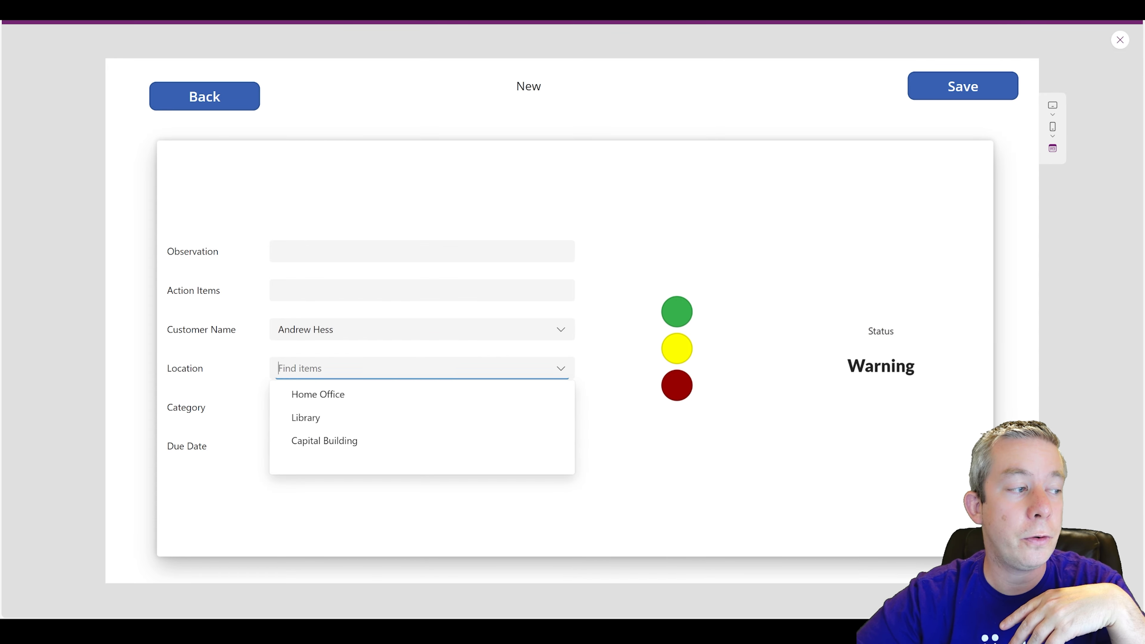
left_click(316, 394)
left_click(320, 411)
left_click(314, 426)
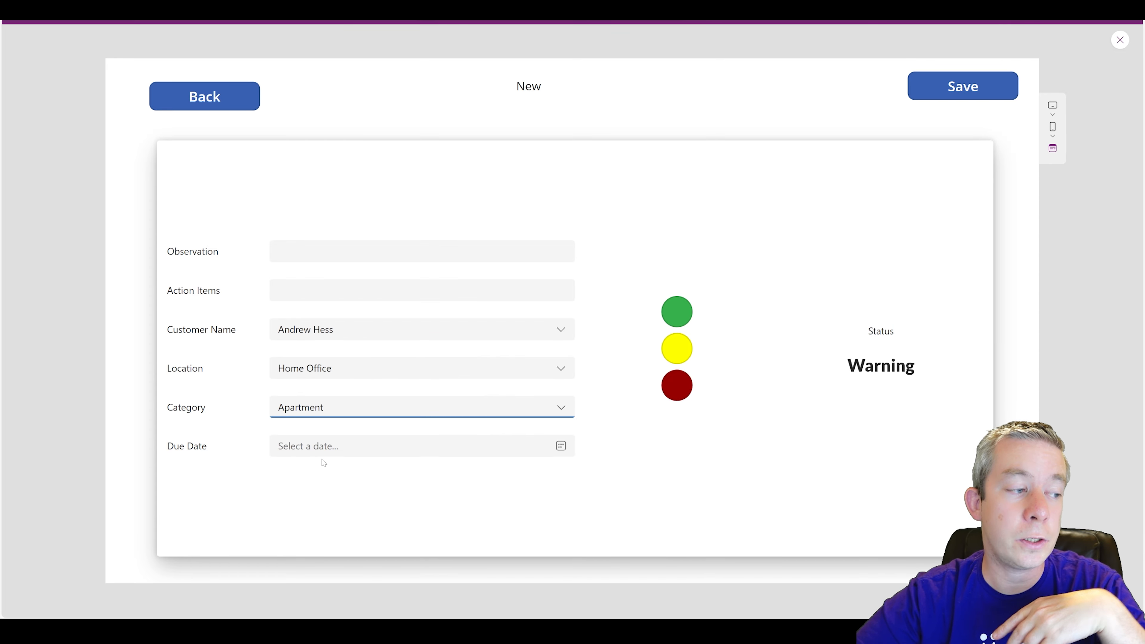
left_click(322, 447)
left_click(280, 346)
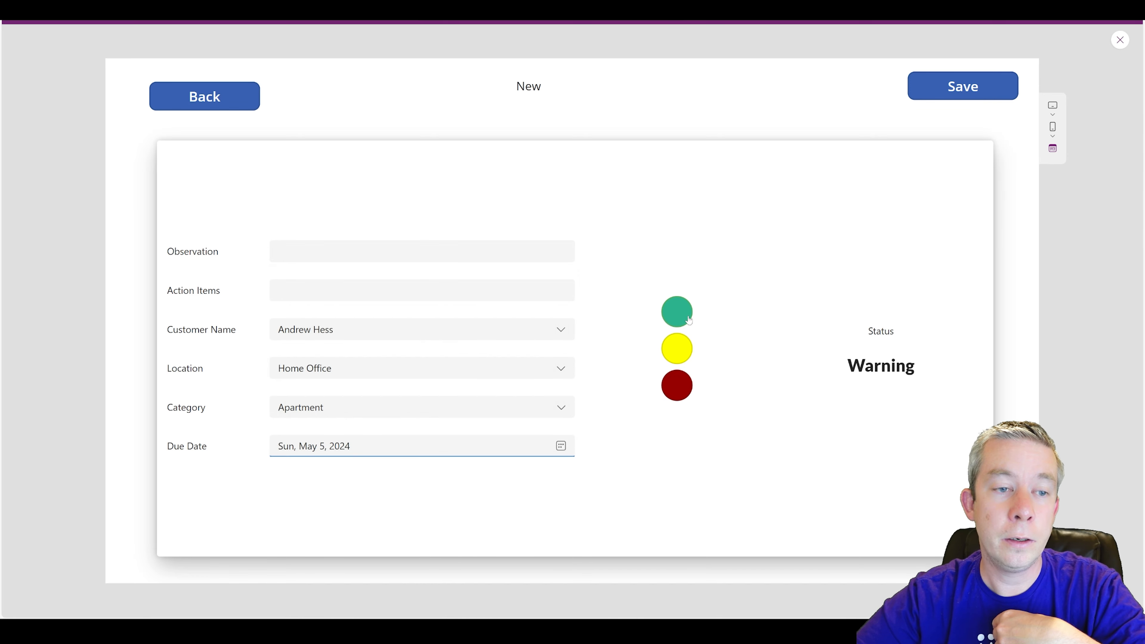
- Cycle the status through green Clear, yellow Caution and red Warning, ending on Warning, then focus the Observation field
left_click(677, 311)
left_click(676, 349)
left_click(676, 385)
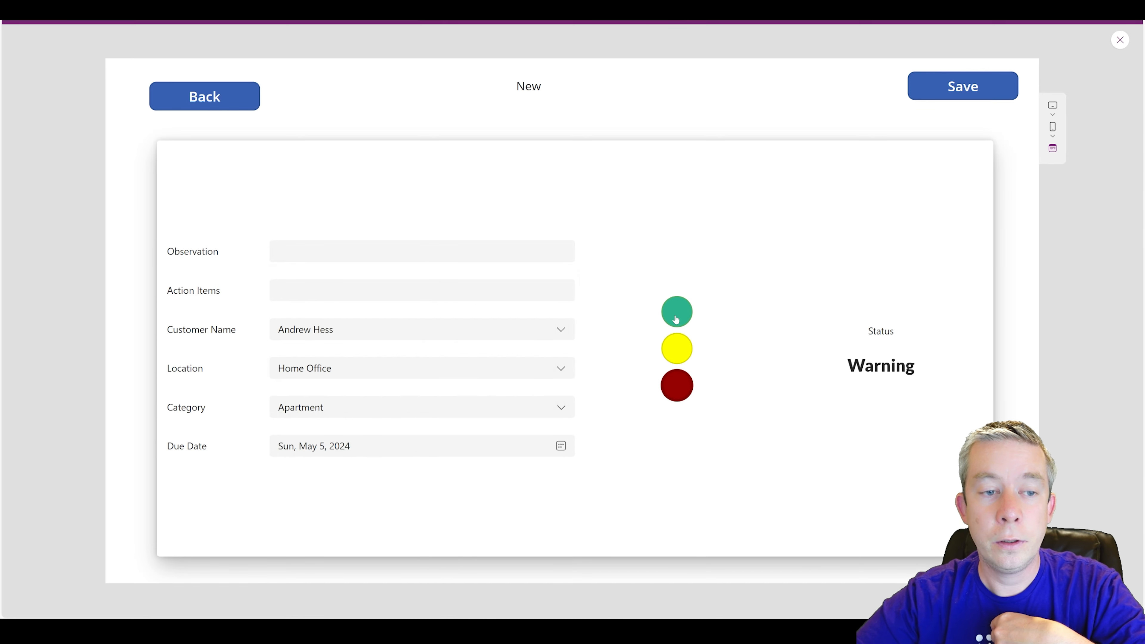
left_click(676, 311)
left_click(676, 348)
left_click(669, 396)
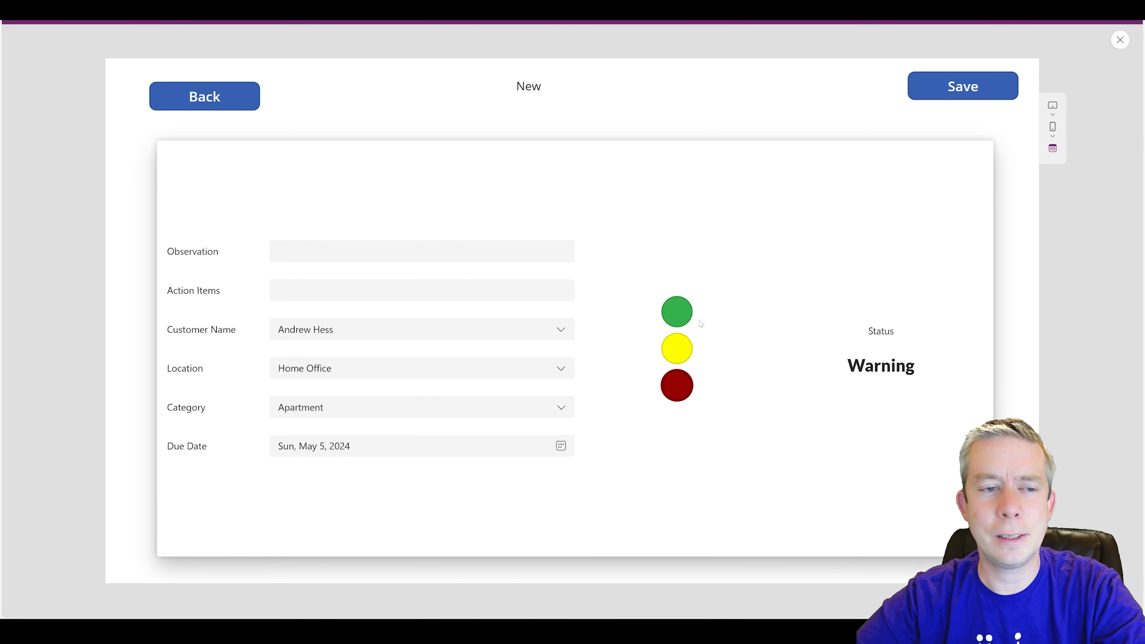
left_click(278, 252)
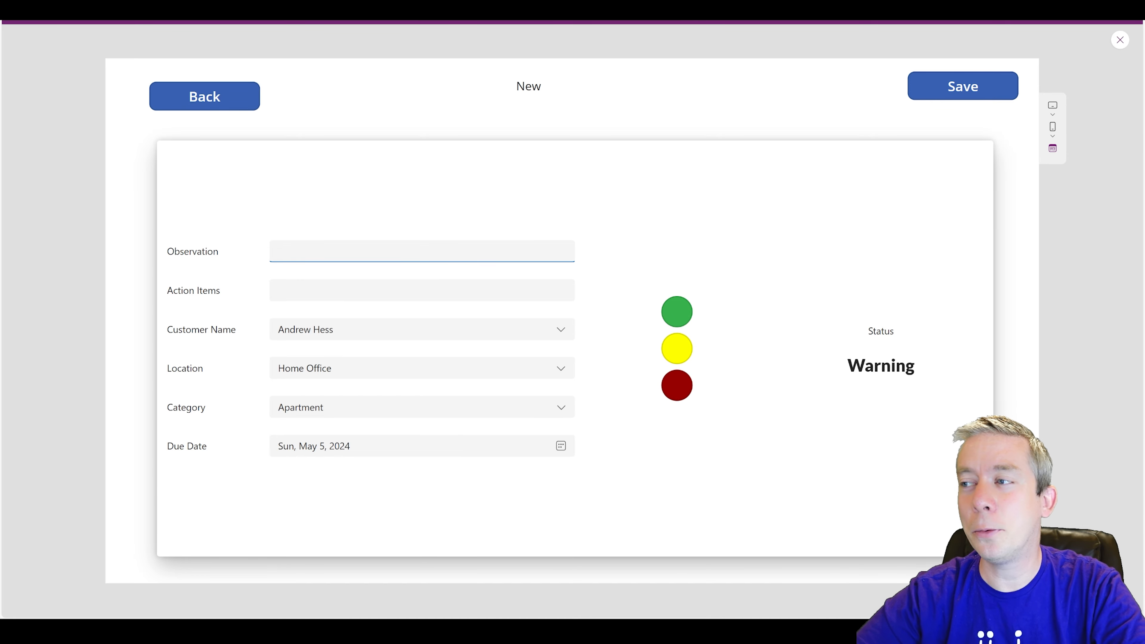
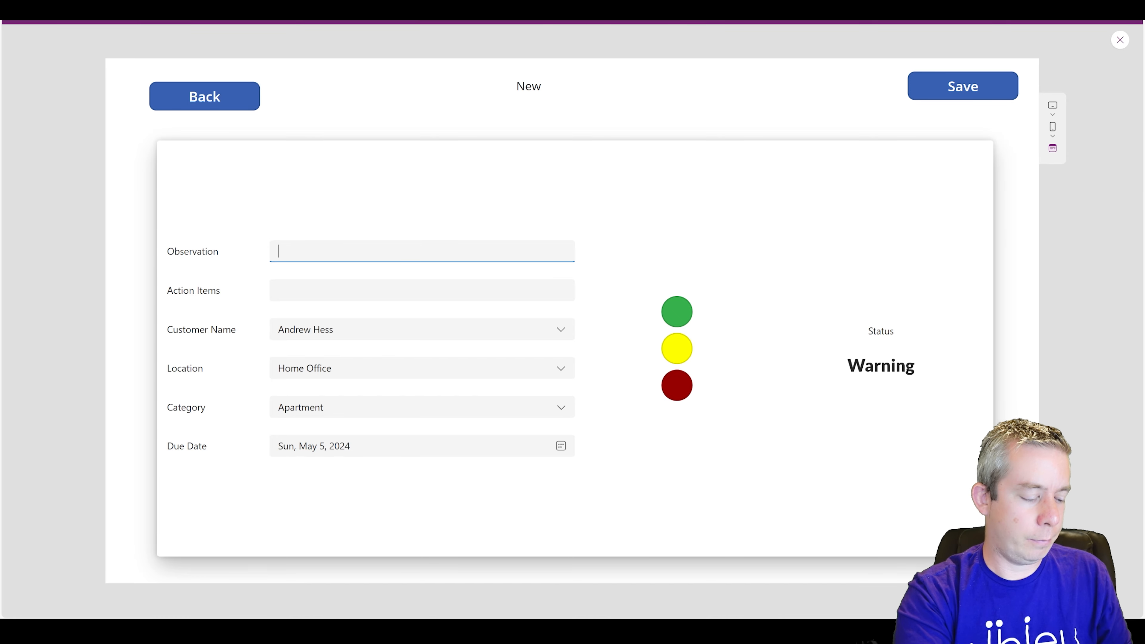
- Enter 'Are you sure this was ok?' and 'Do a Pop Out!' as test values, then exit preview
type("e thiis was ok?")
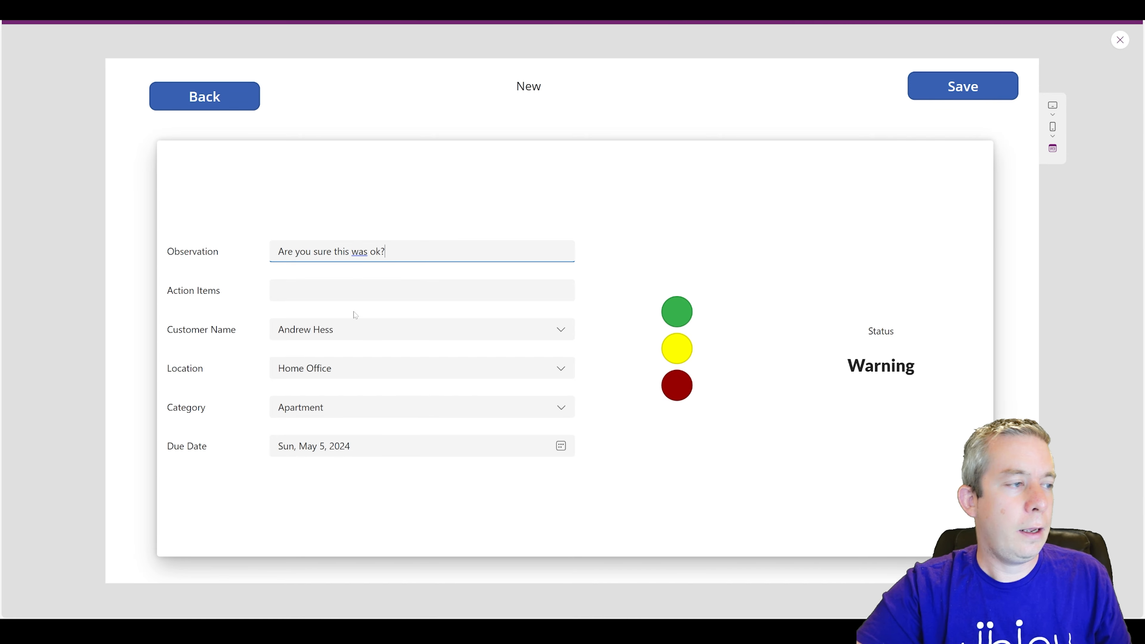
key("Tab")
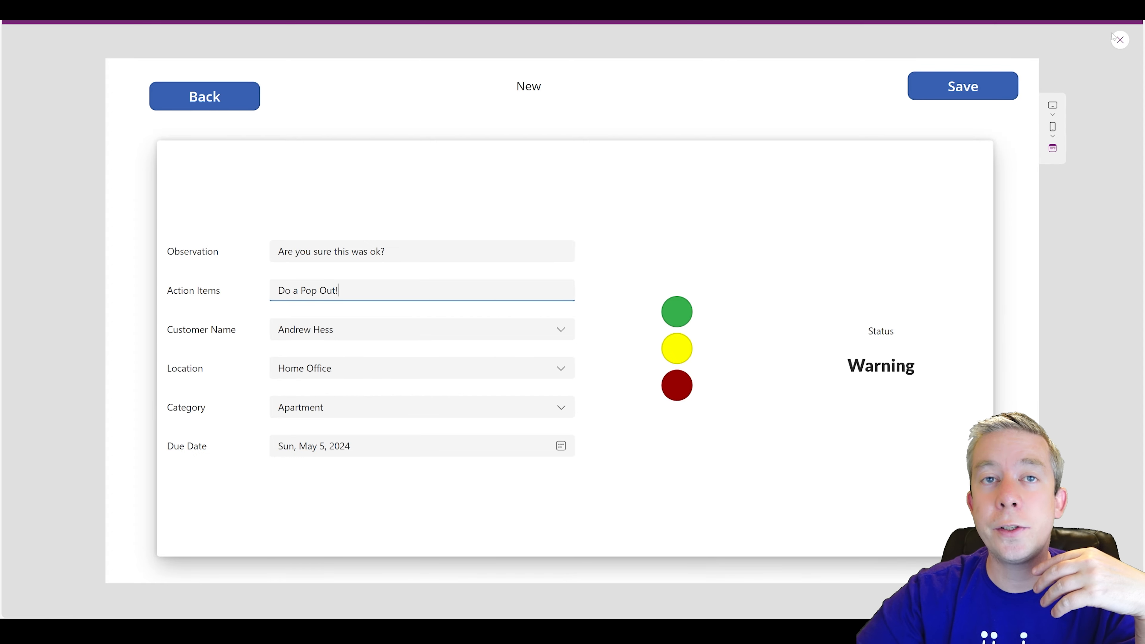
left_click(1120, 40)
left_click(822, 159)
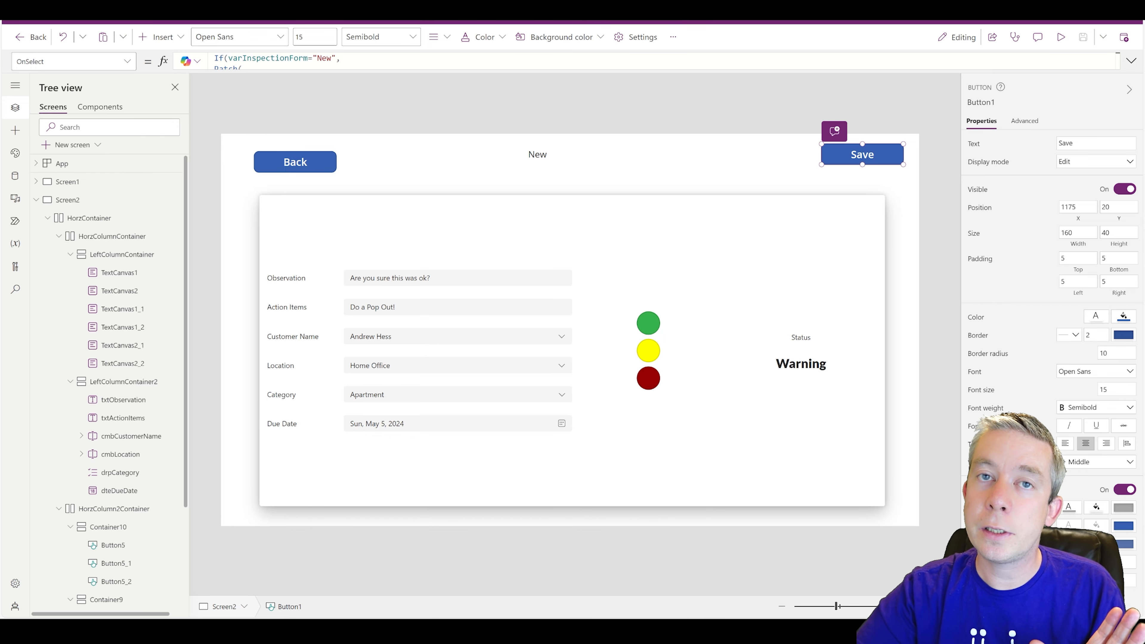
- Expand the formula bar to review the Save button's full Patch formula, then collapse it
left_click(1130, 61)
left_click_drag(471, 153, 471, 397)
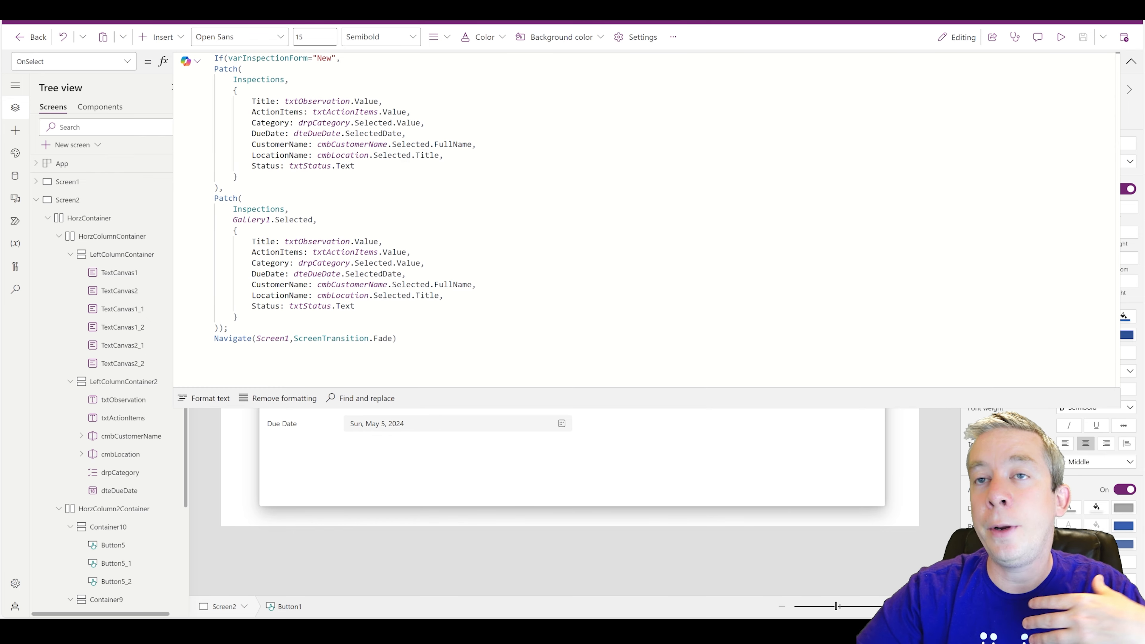
left_click(1130, 63)
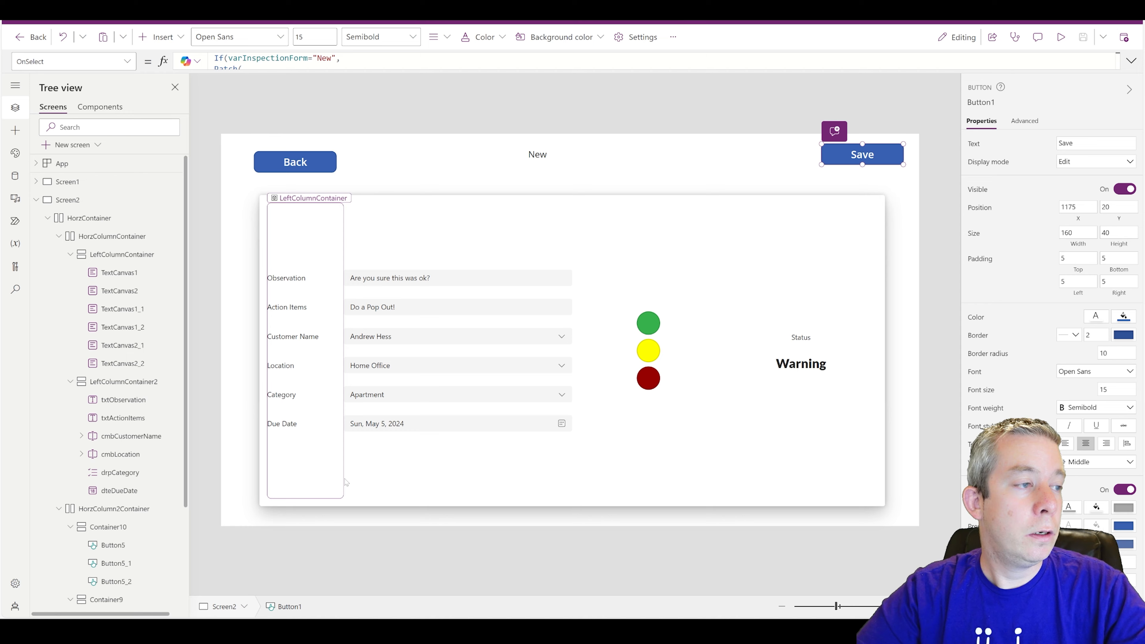
- Set the form's HorzContainer Visible property to false, then select Screen2
left_click(59, 236)
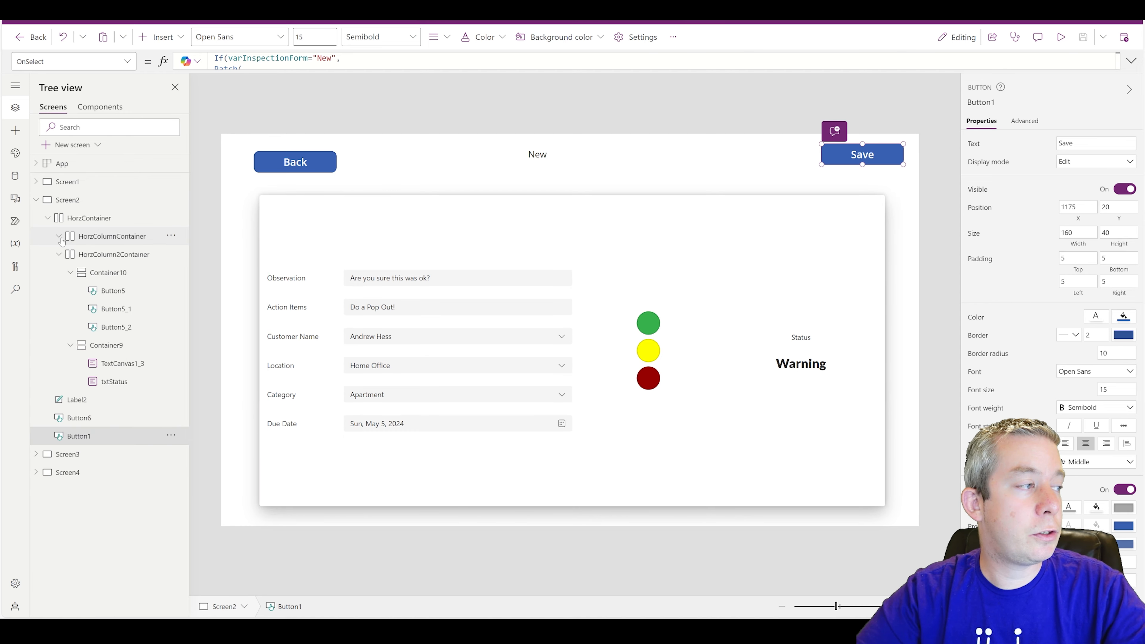
left_click(48, 218)
left_click(133, 224)
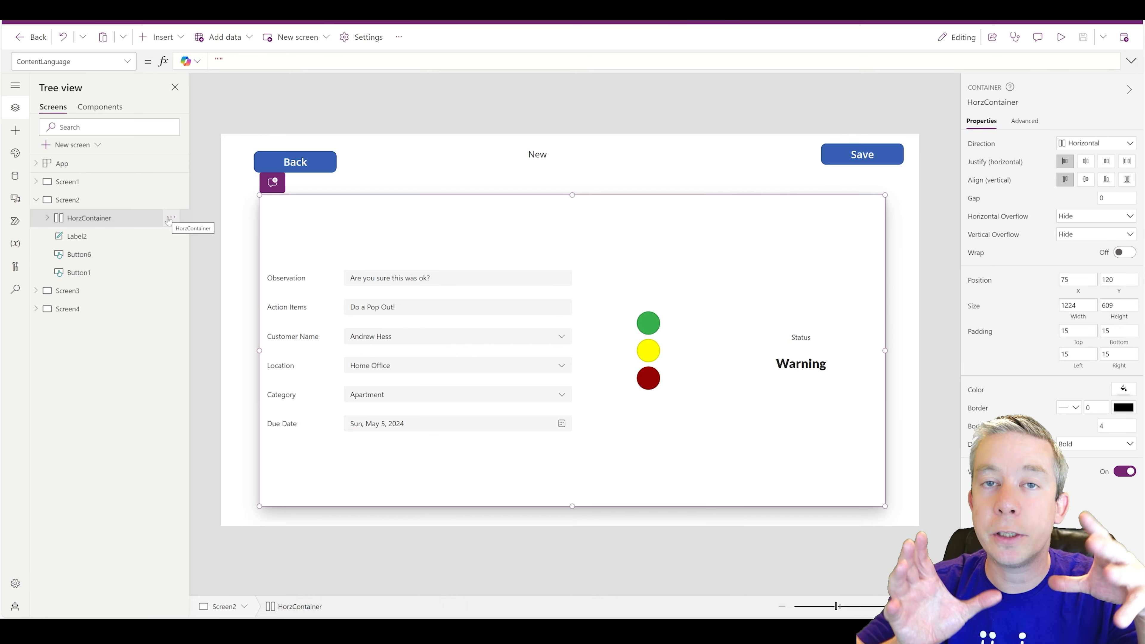
left_click(127, 61)
scroll(60, 188, "down", 10)
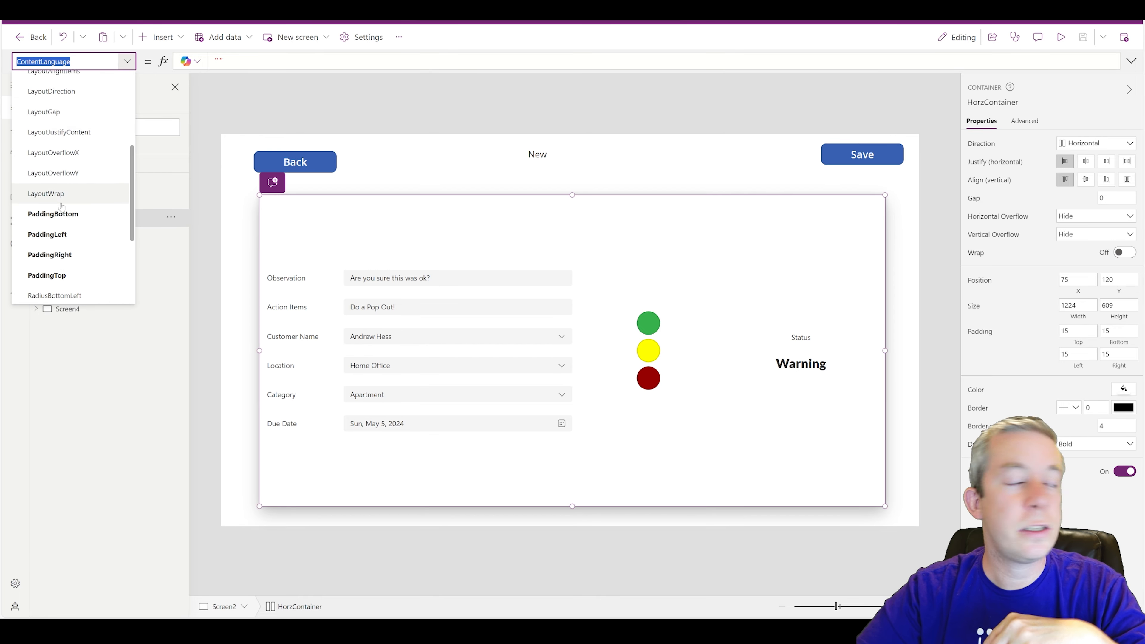
left_click(40, 235)
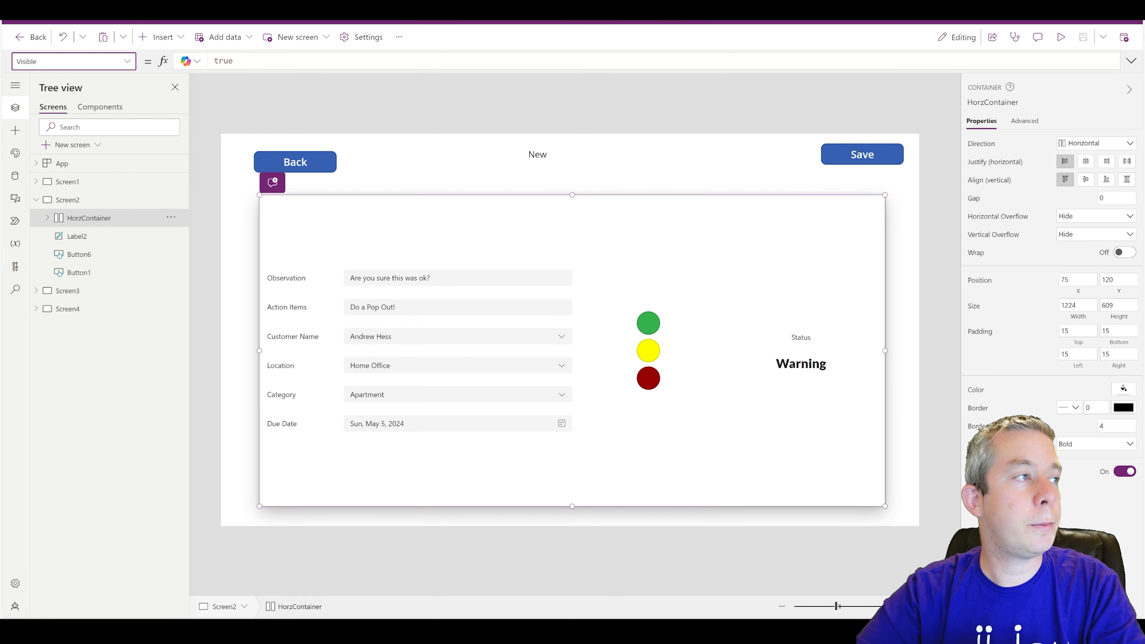
type("false")
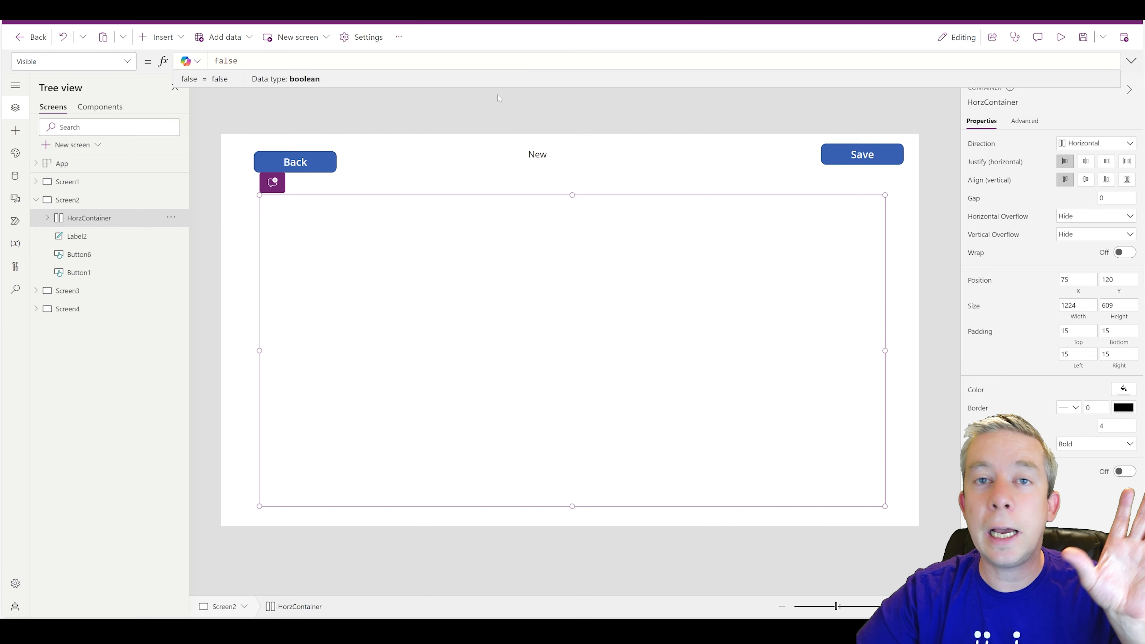
left_click(509, 111)
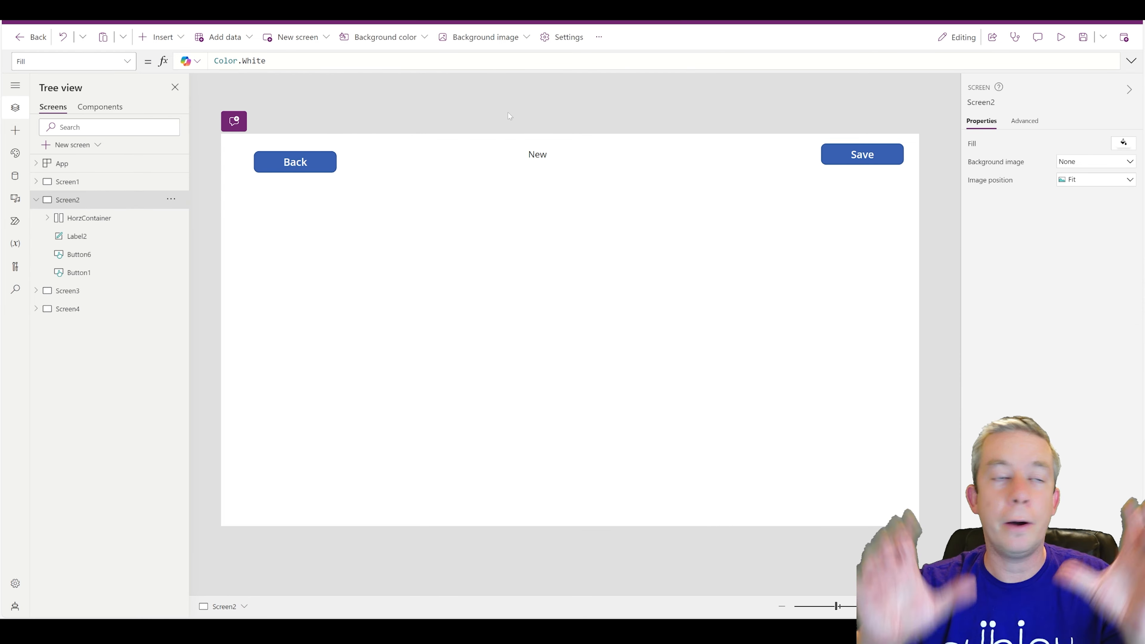
- Insert a Container on Screen2, moved lower and stretched wide and tall across the screen
left_click(157, 37)
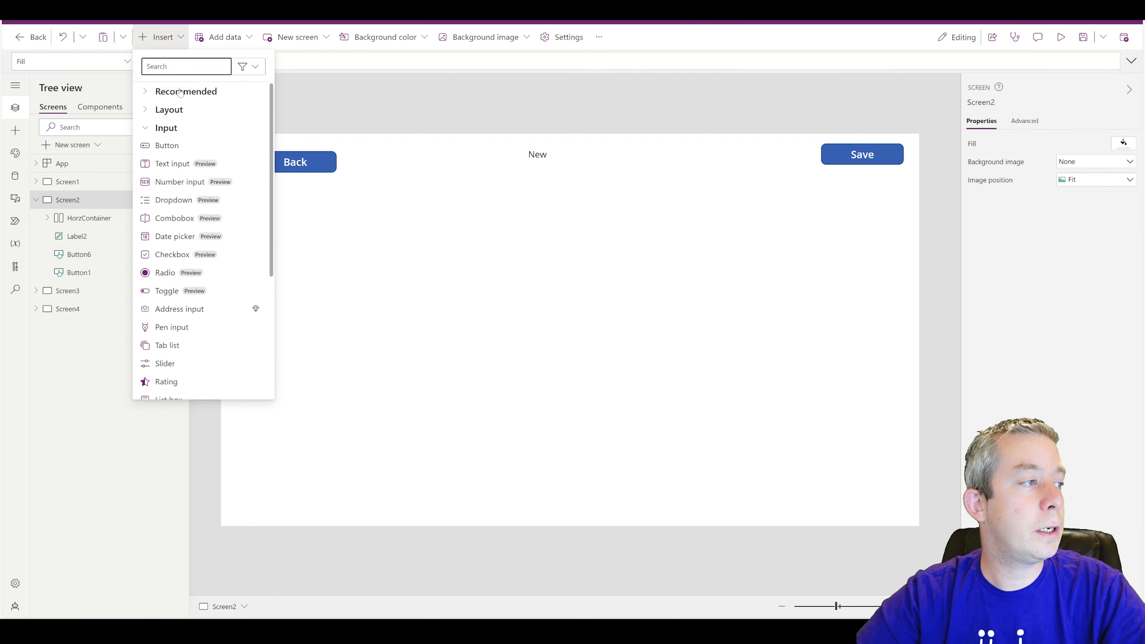
type("conta")
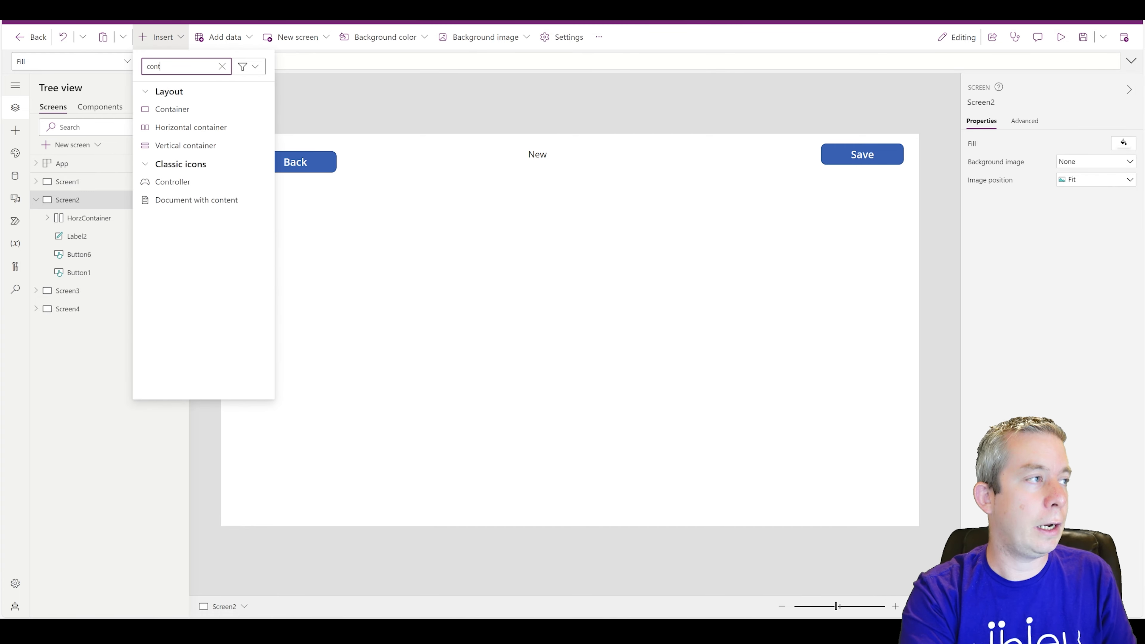
left_click(172, 109)
left_click_drag(444, 244, 453, 392)
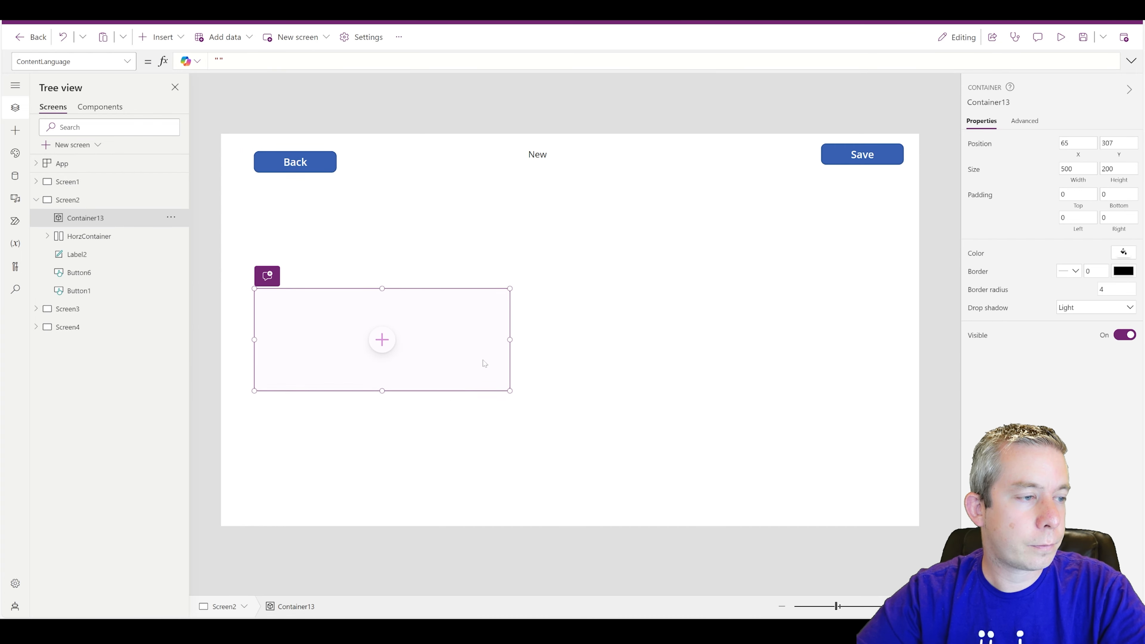
left_click_drag(510, 340, 884, 340)
left_click_drag(554, 390, 555, 428)
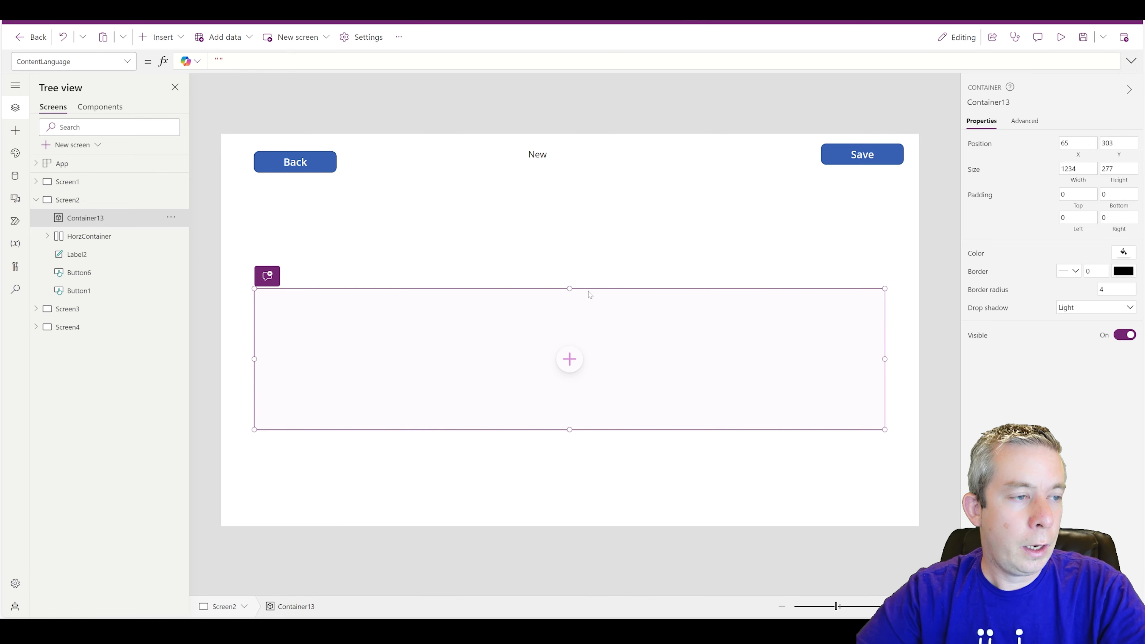
left_click_drag(570, 289, 569, 264)
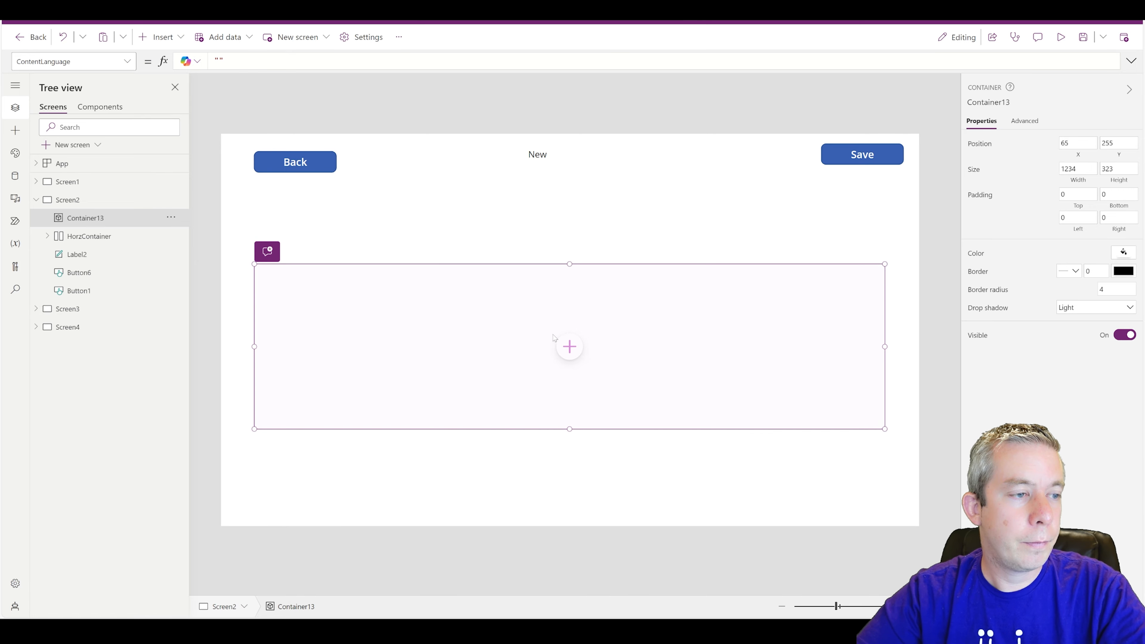
left_click(225, 61)
- Add a text input reading 'Are you sure you wish to input this data?' spanning the container
left_click(160, 36)
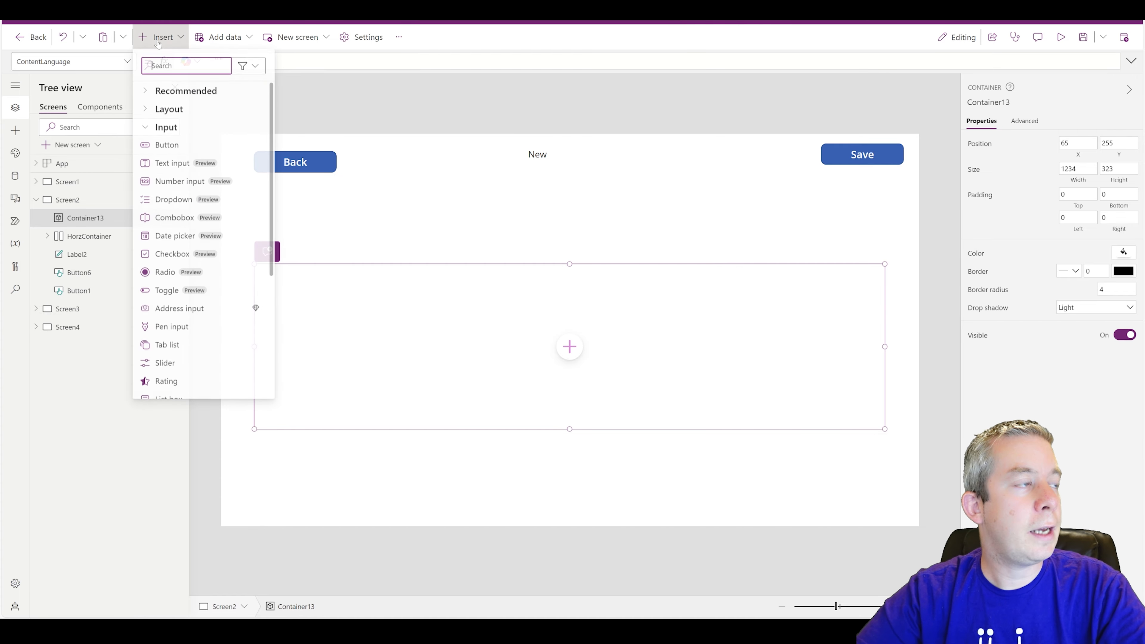
left_click(177, 165)
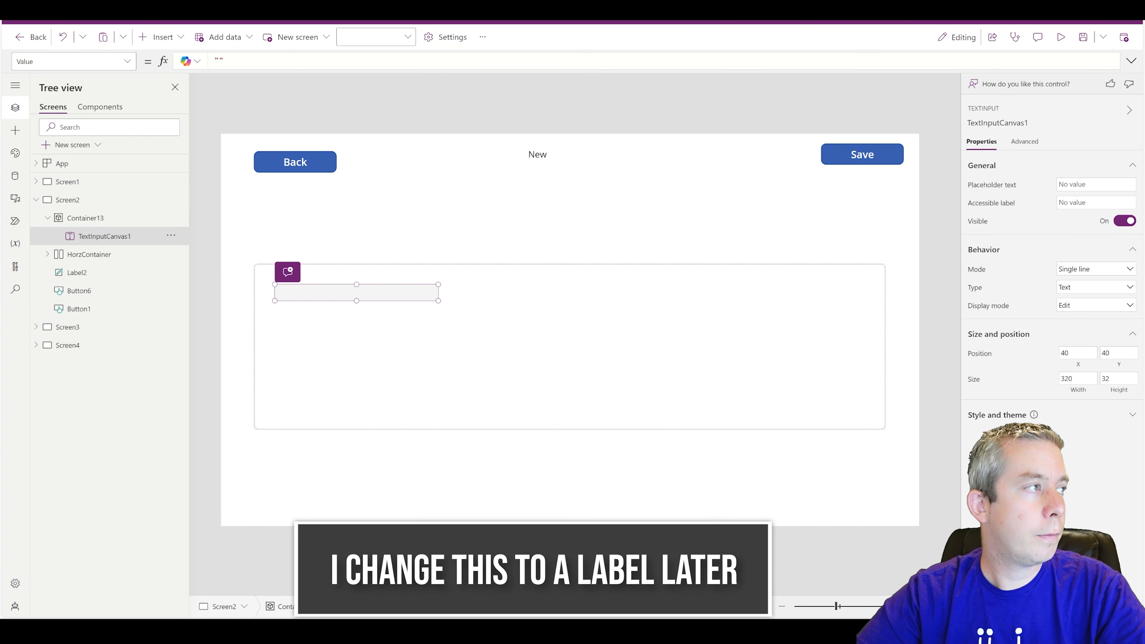
type("Areew")
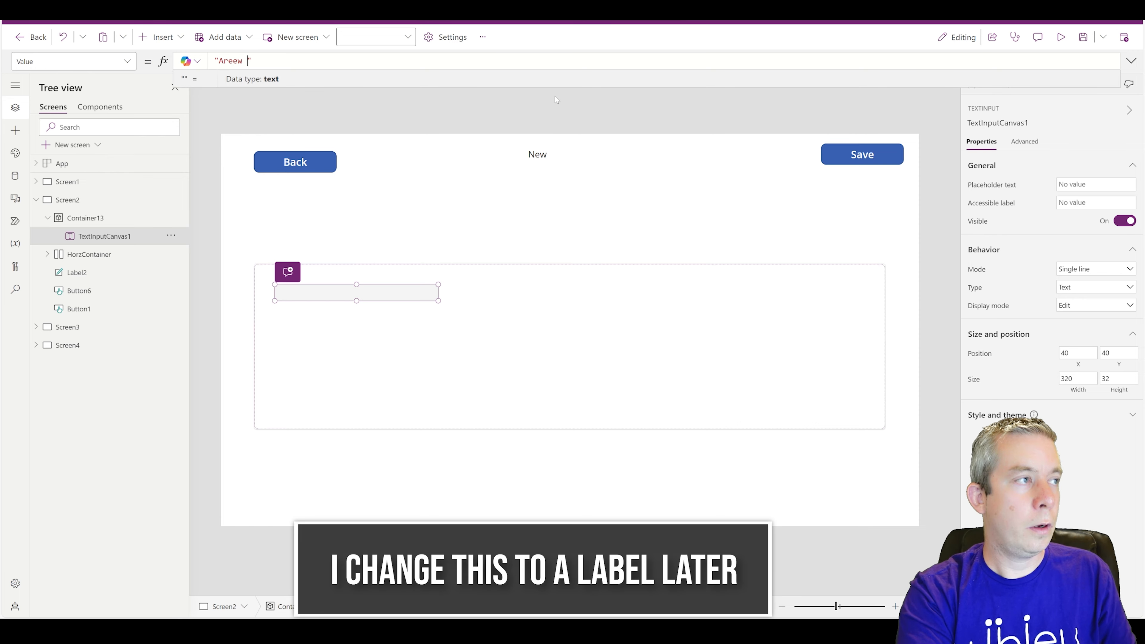
key("BackSpace")
type("yuo")
key("BackSpace")
key("BackSpace")
type("ou sure you w")
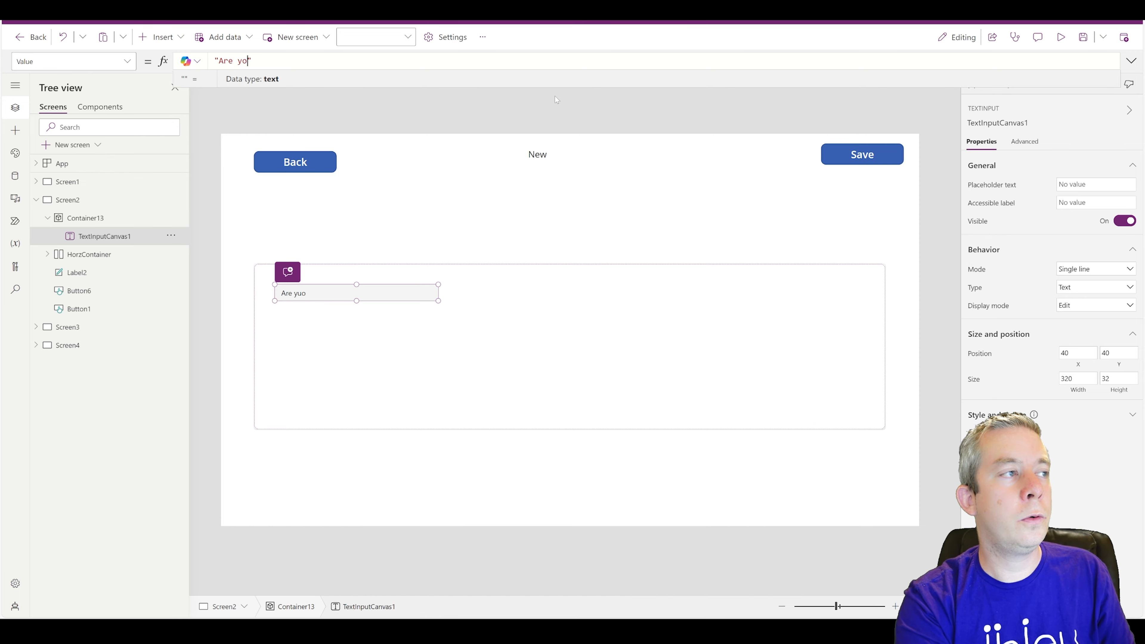
type("ish to inp")
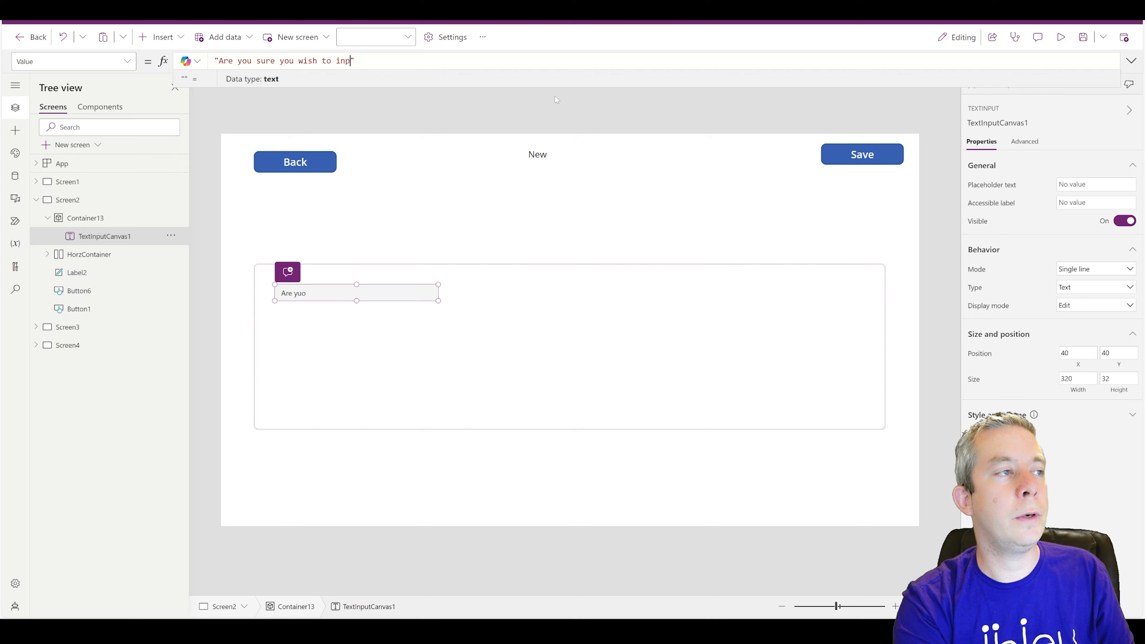
type("ut this data?")
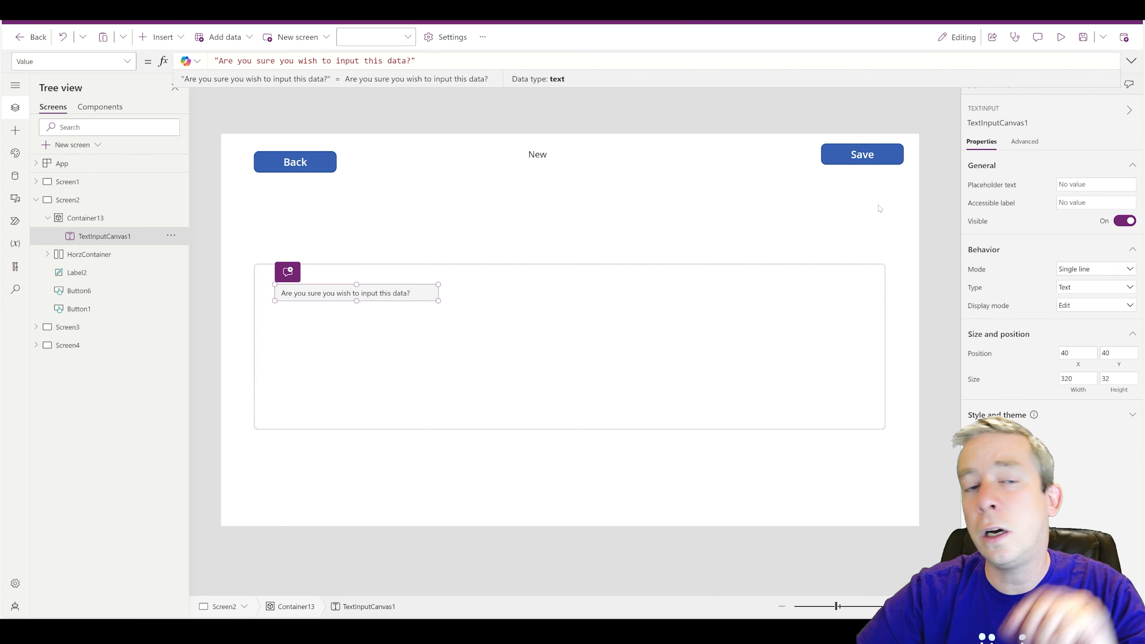
left_click_drag(438, 284, 853, 281)
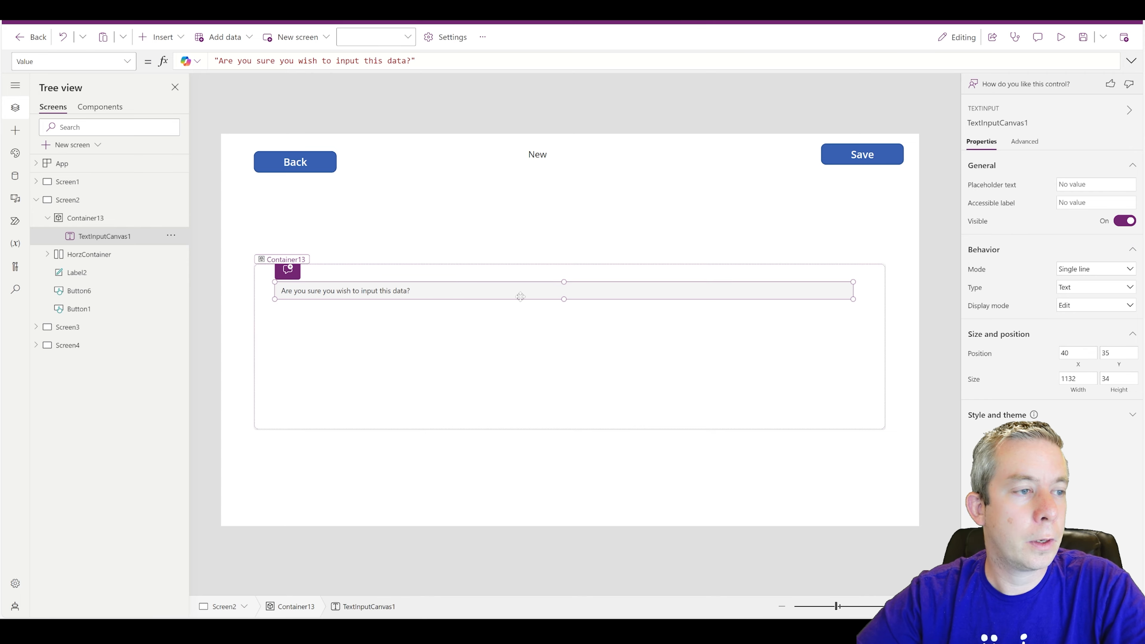
- Center-align the question text and fill Container13 with the light grey theme swatch
left_click(1129, 414)
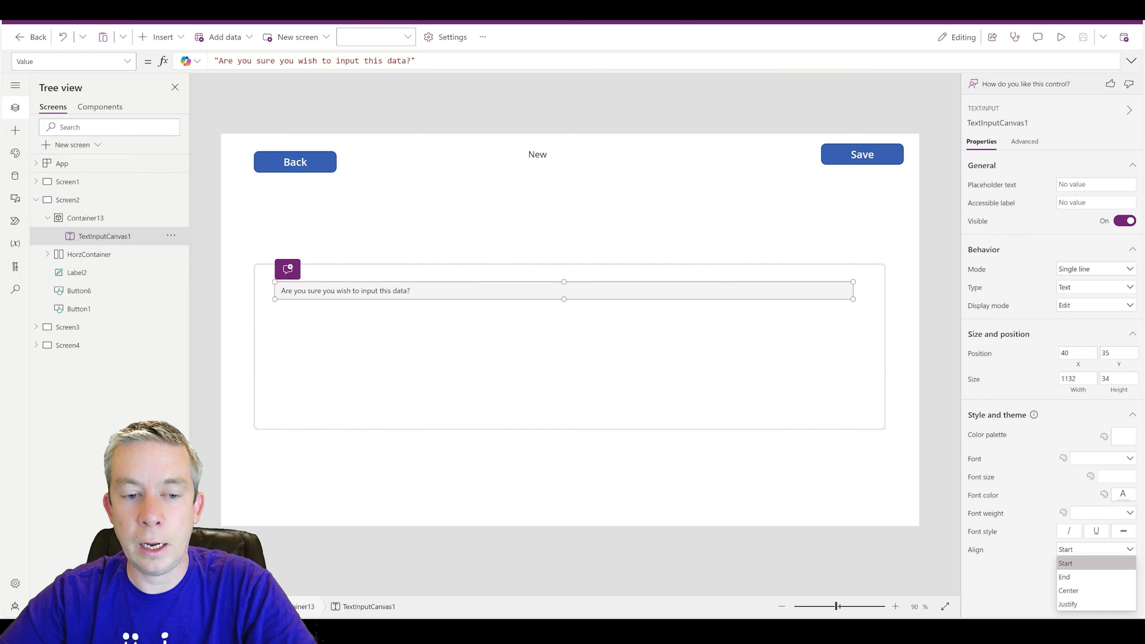
left_click(1068, 590)
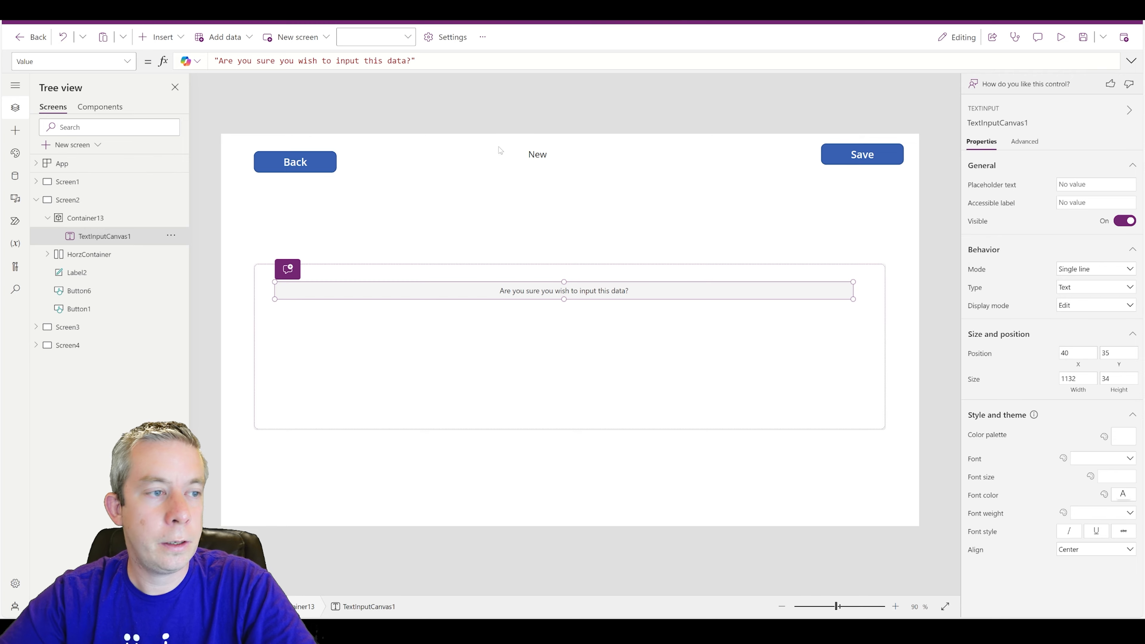
left_click(516, 277)
left_click(522, 333)
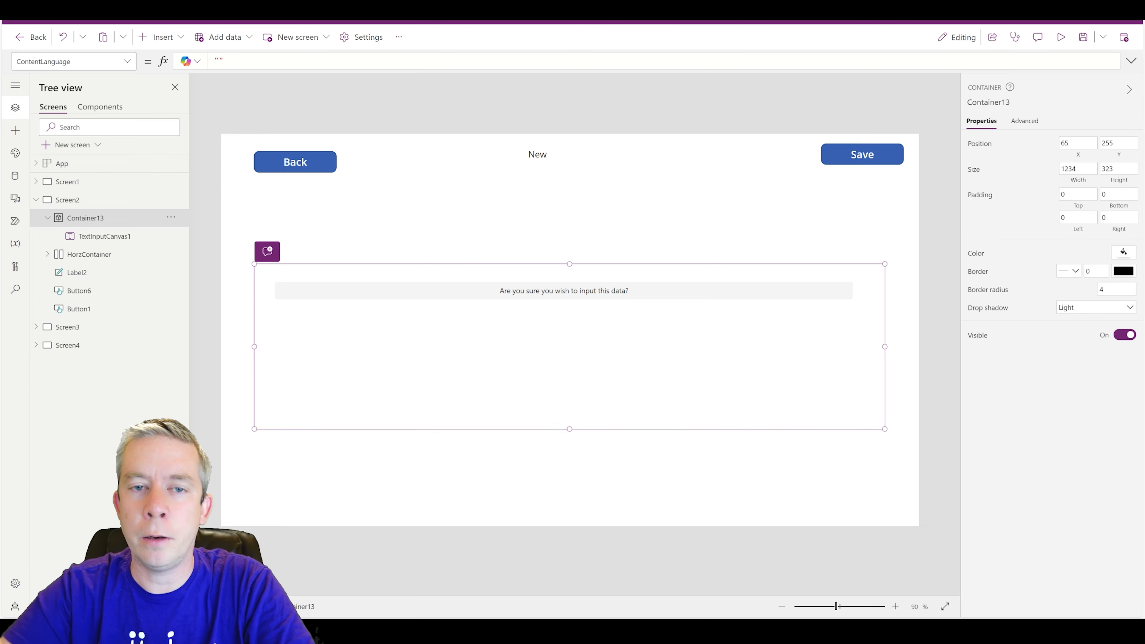
left_click(1122, 253)
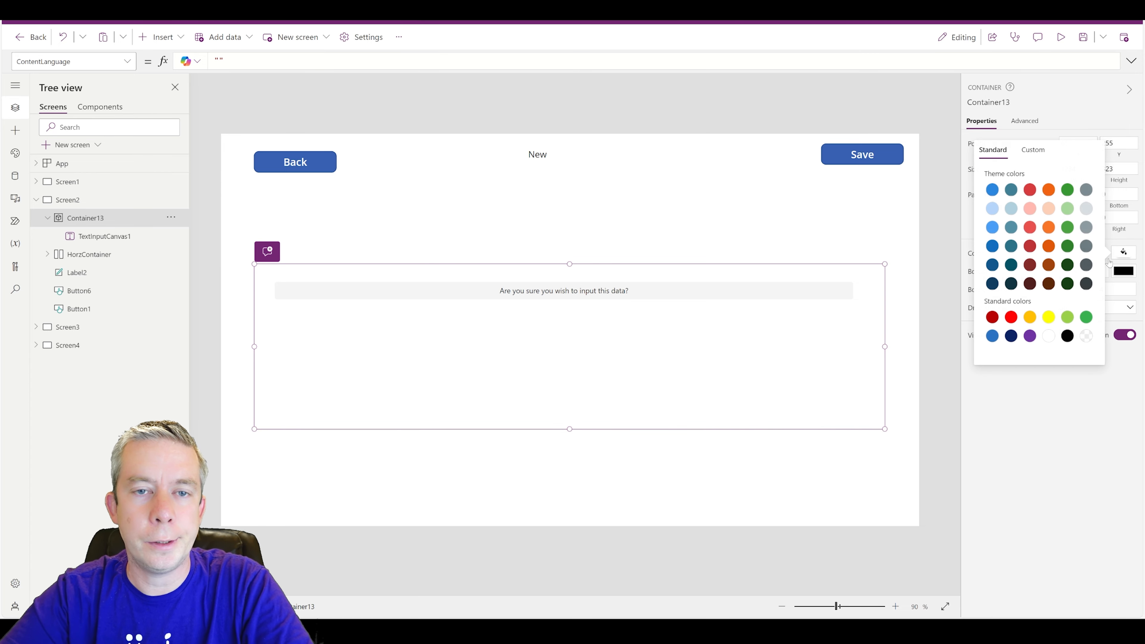
left_click(992, 208)
left_click(1083, 210)
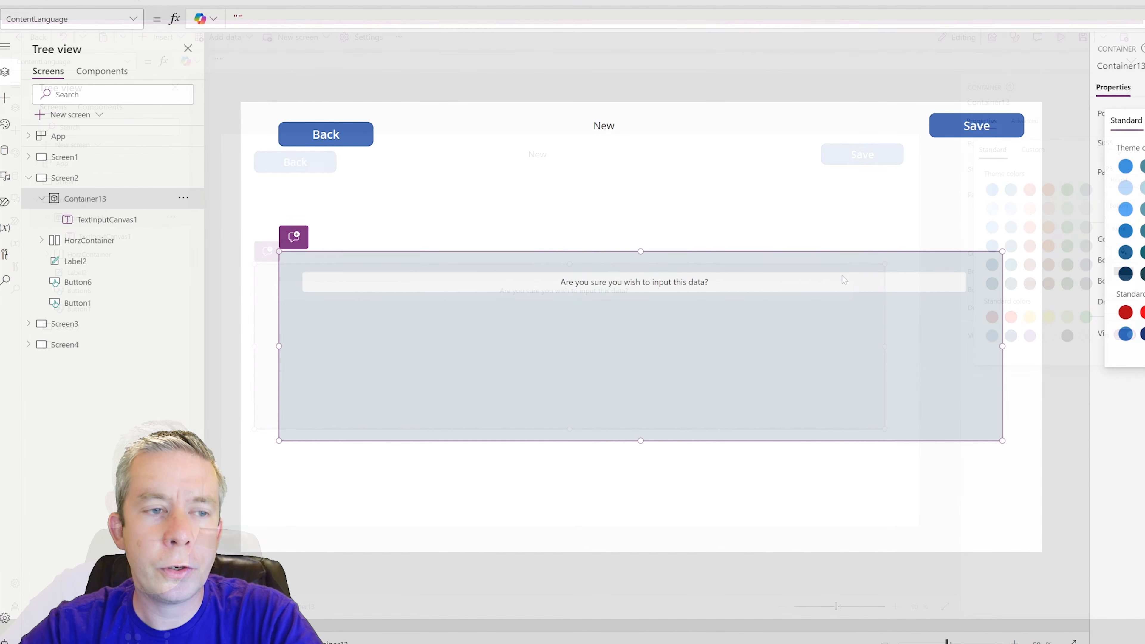
left_click(758, 289)
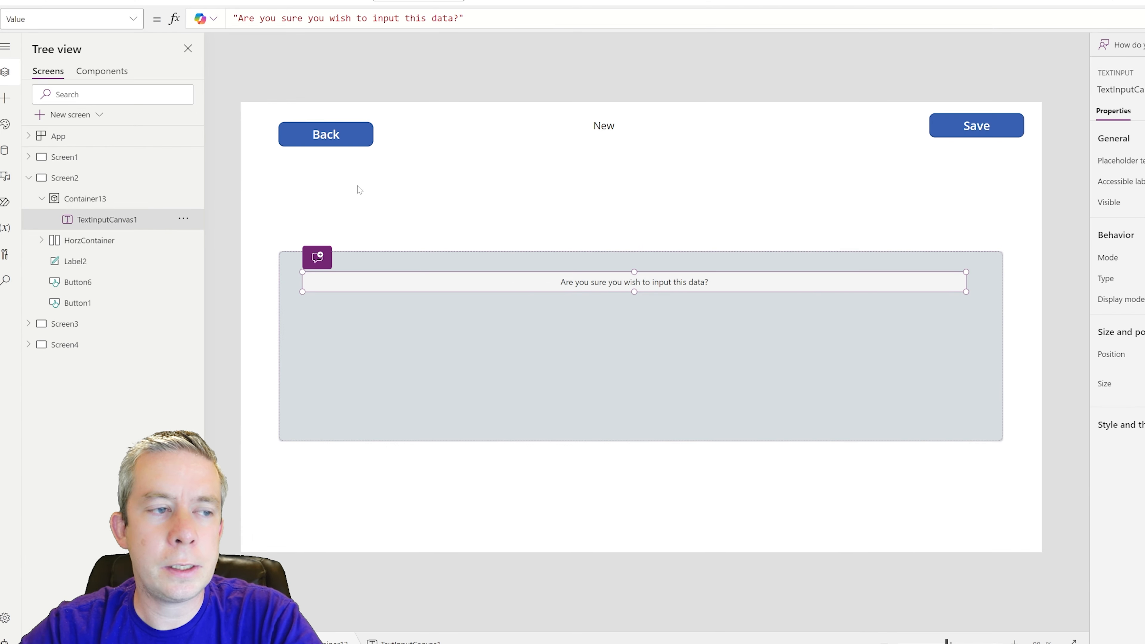
- Insert a Text label inside Container13
left_click(413, 336)
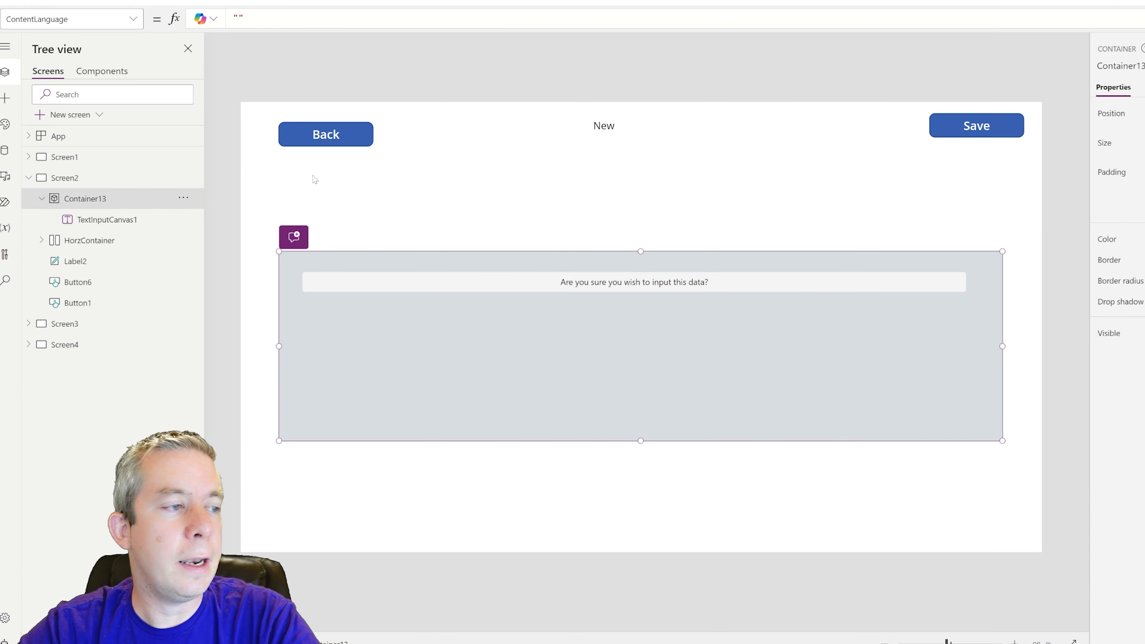
left_click(170, 4)
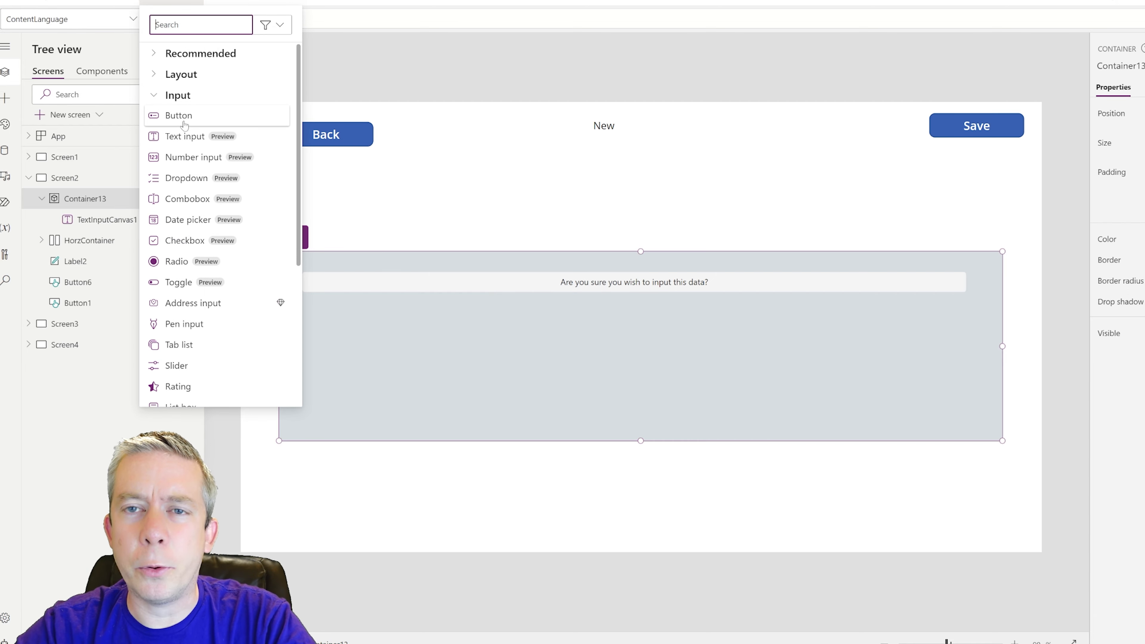
type("labe")
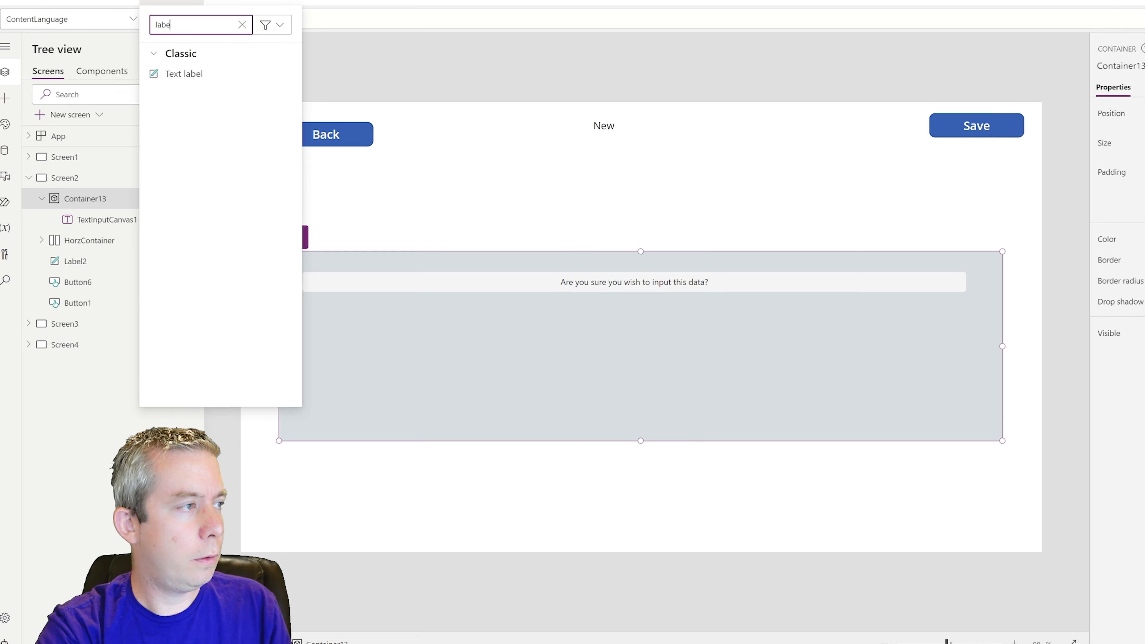
key("BackSpace")
key("BackSpace")
key("BackSpace")
key("BackSpace")
type("text")
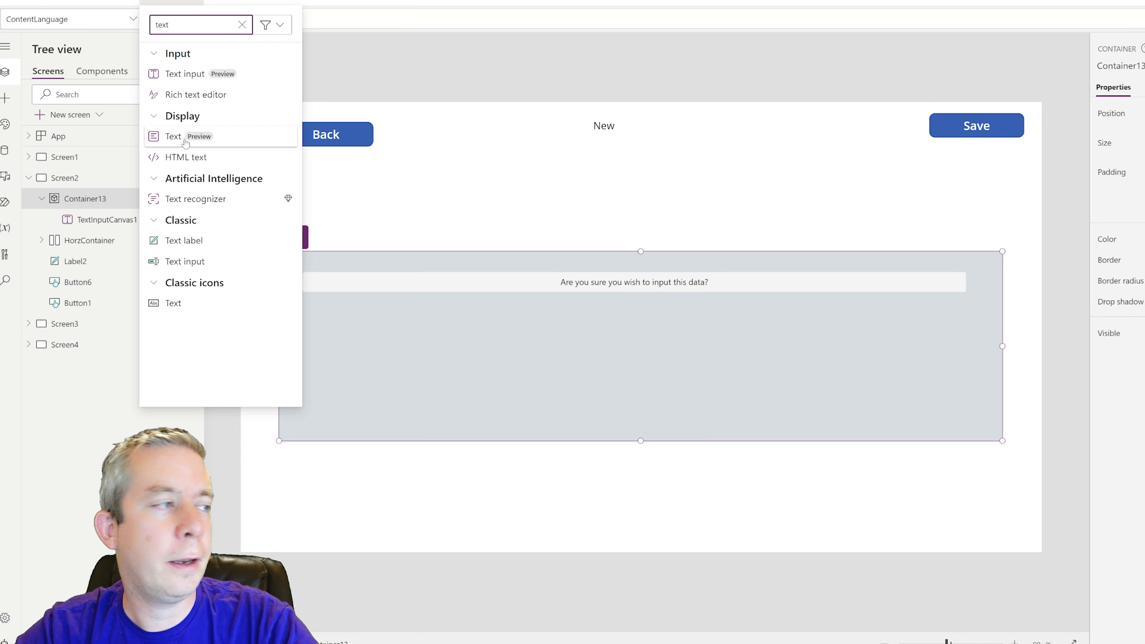
key("Escape")
left_click_drag(359, 298, 418, 316)
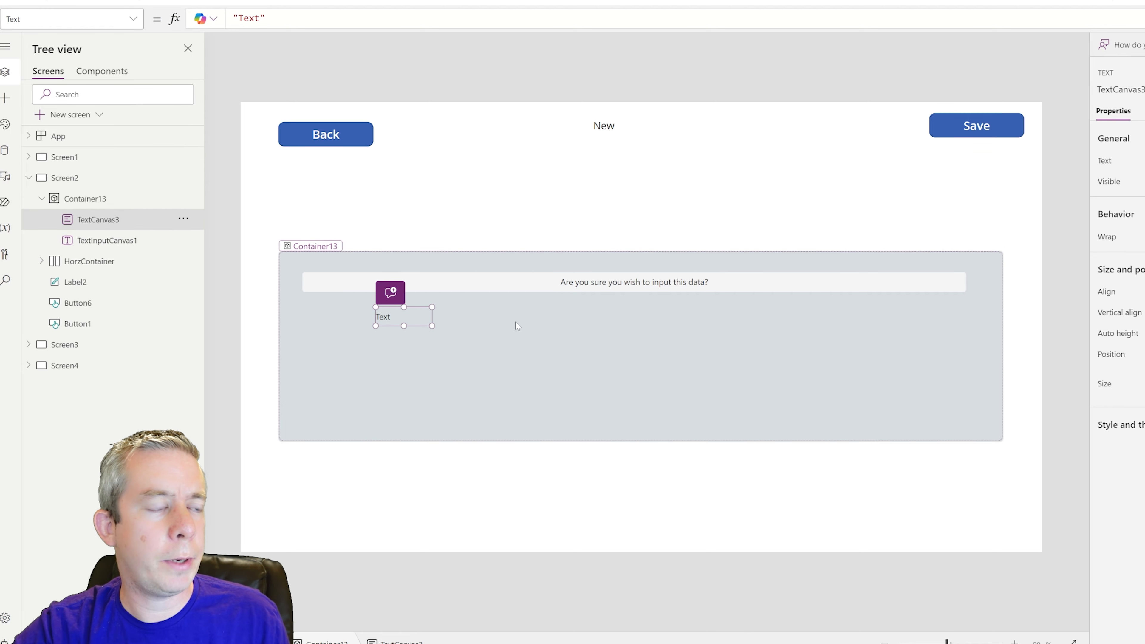
- Paste five copies of the Text label into a left column and right column grid
key("ctrl+c")
key("ctrl+v")
left_click_drag(338, 298, 399, 346)
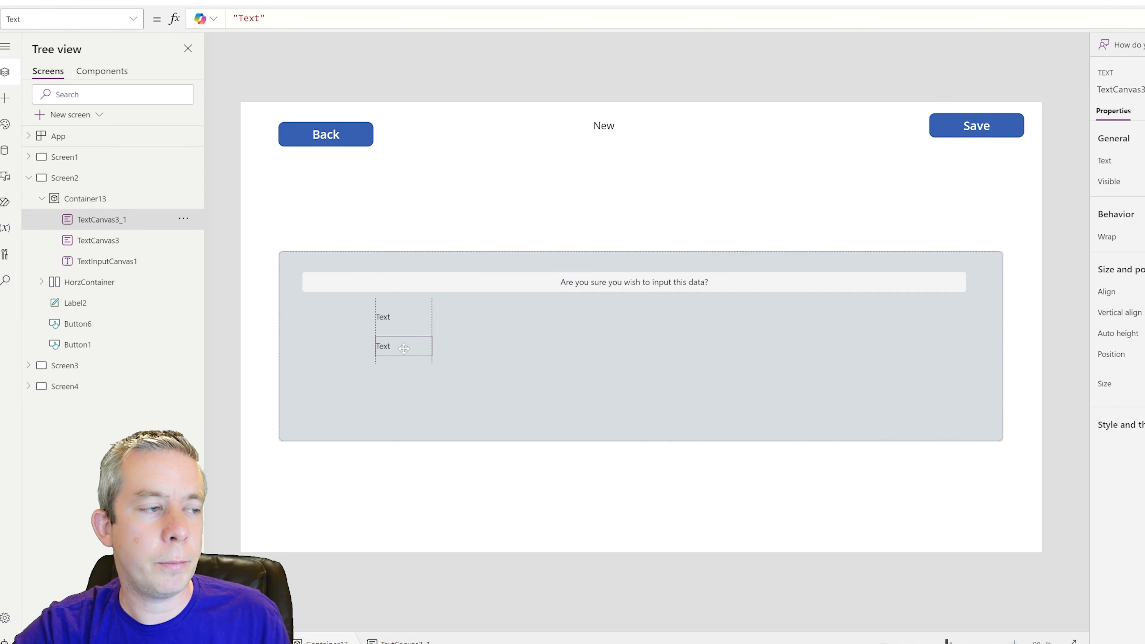
key("ctrl+v")
left_click_drag(346, 298, 415, 378)
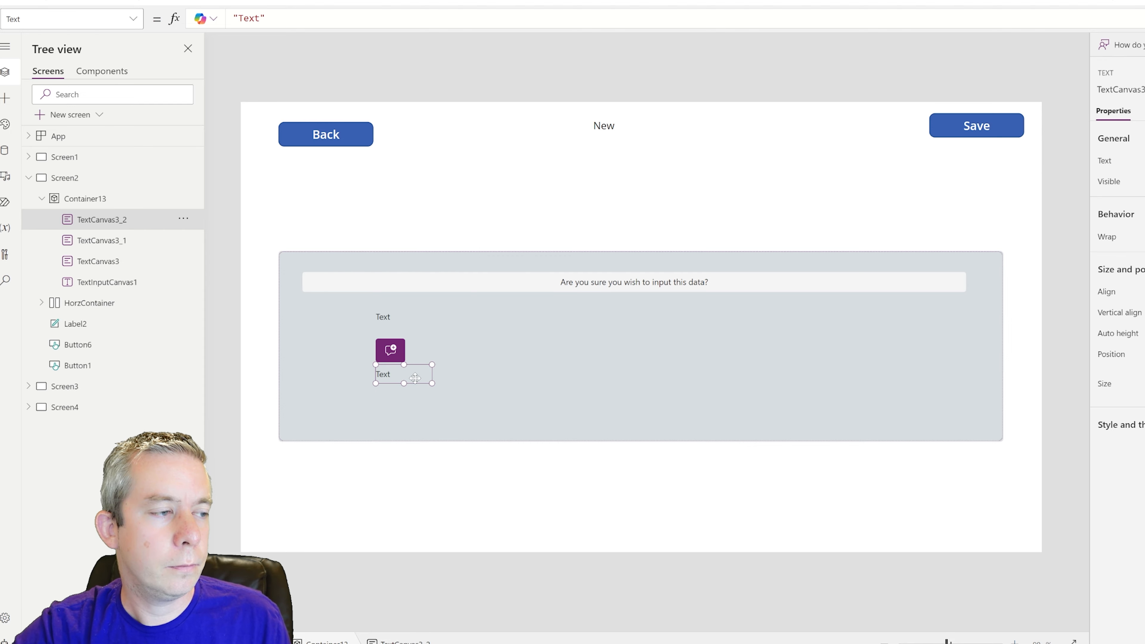
key("ctrl+v")
left_click_drag(340, 300, 415, 401)
key("ctrl+v")
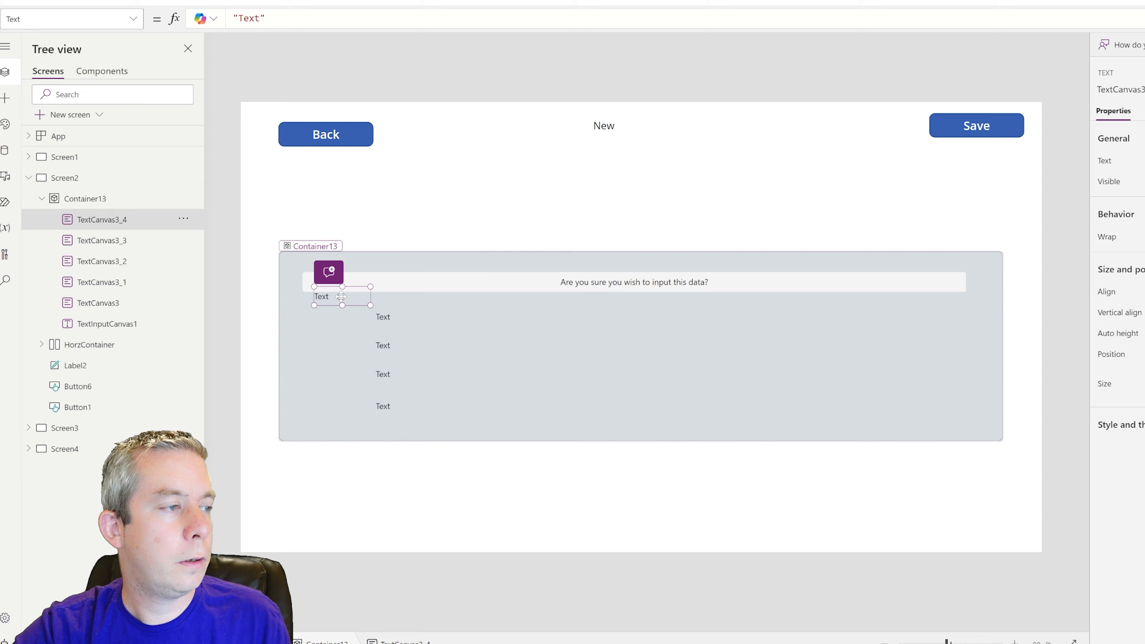
left_click_drag(342, 297, 814, 306)
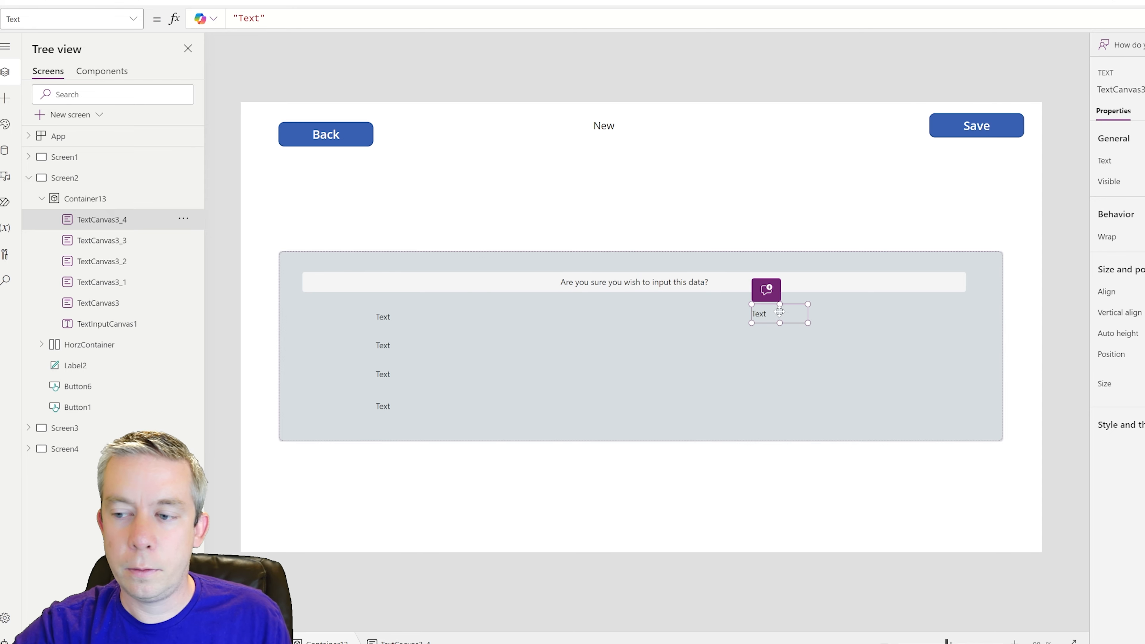
key("ctrl+v")
left_click_drag(327, 297, 788, 348)
- Set the first label to txtObservation.Value, widen it and shift it right
left_click(390, 316)
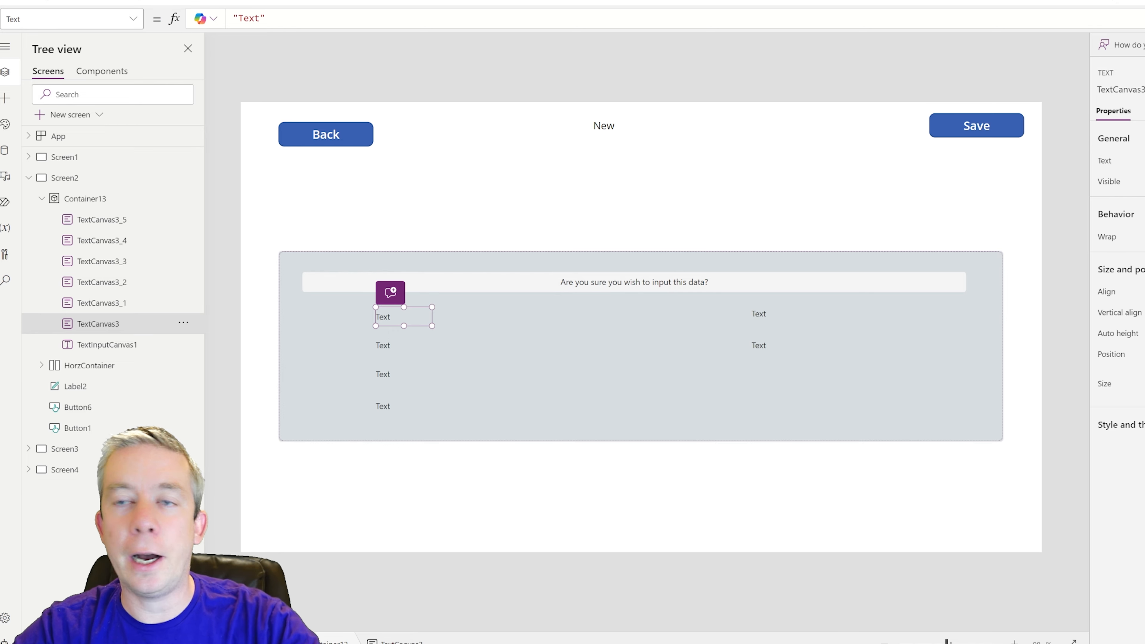
left_click_drag(278, 25, 233, 19)
type("txt")
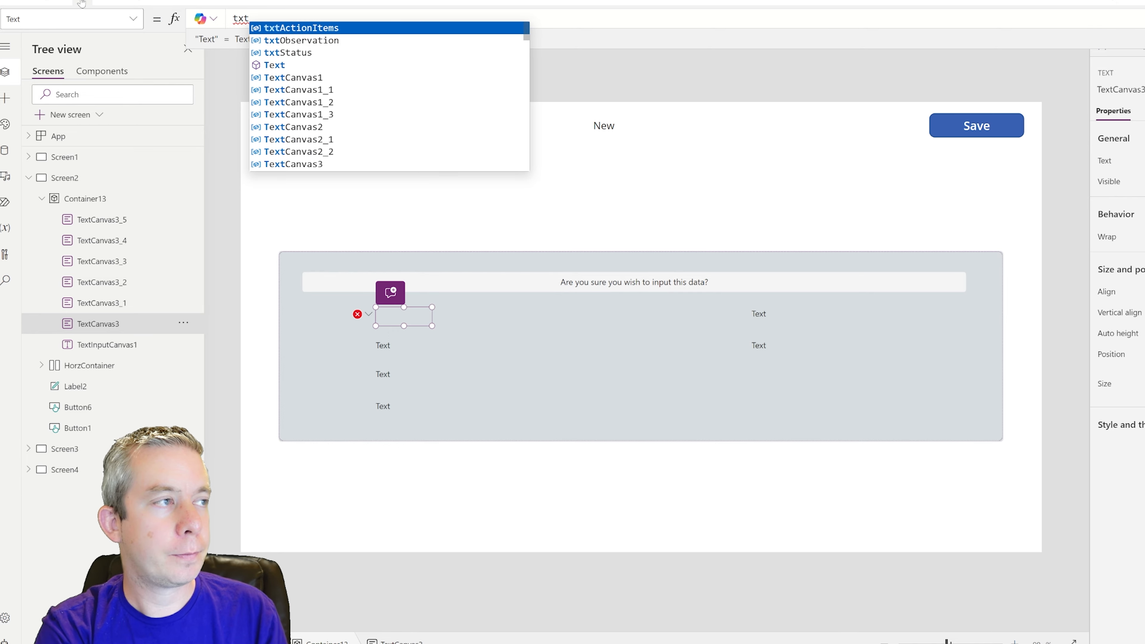
type("Obersav")
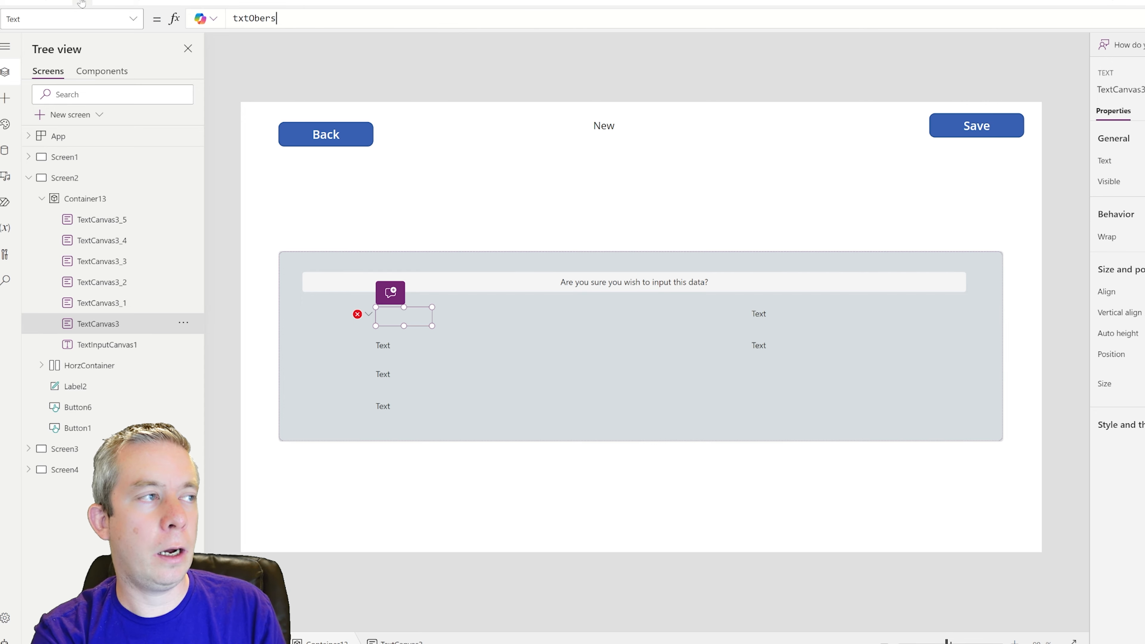
key("BackSpace")
key("BackSpace")
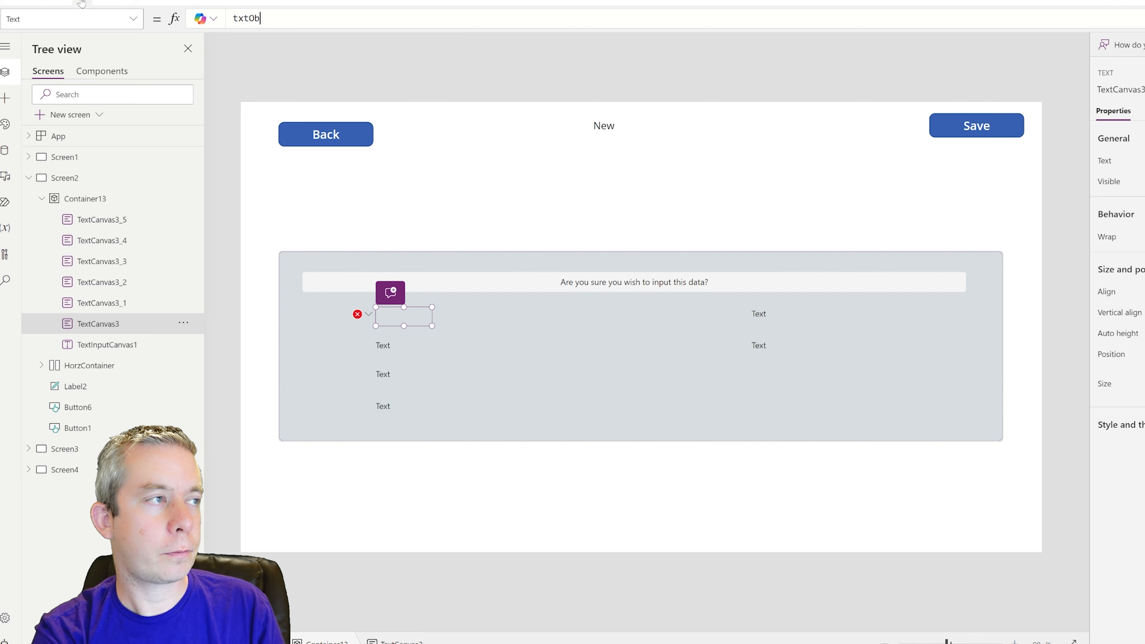
type("servation.")
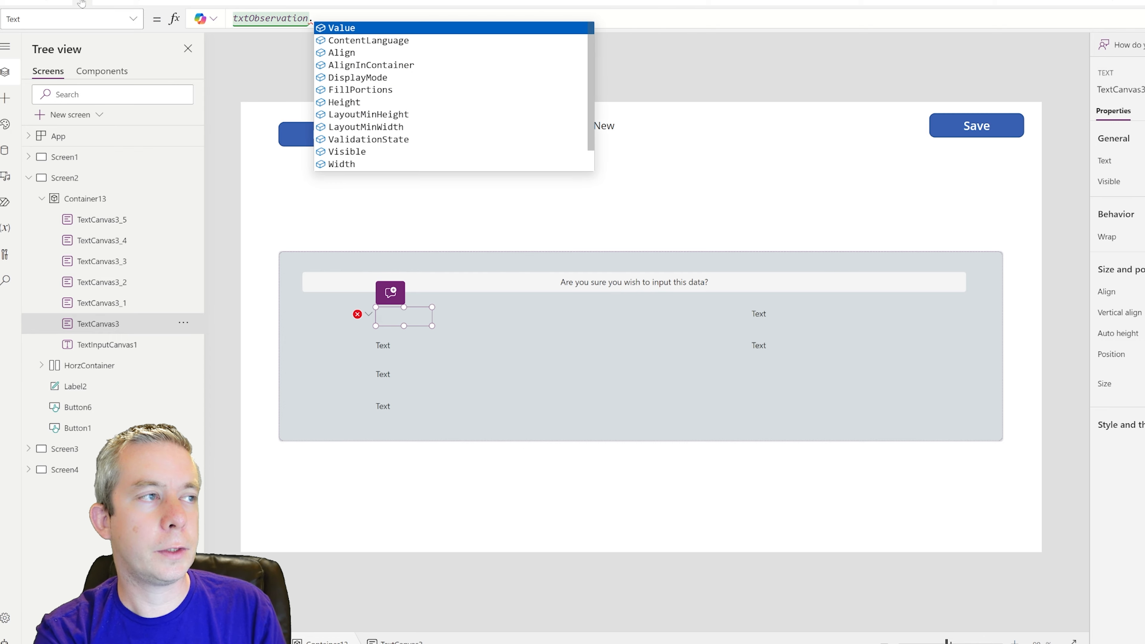
type("Value")
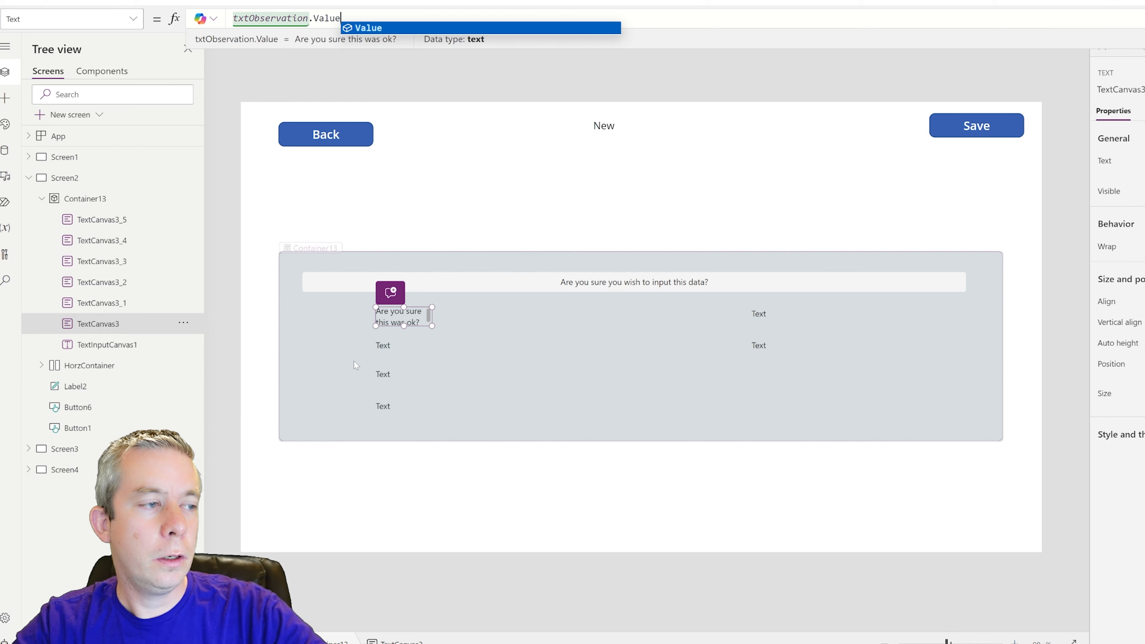
left_click_drag(428, 315, 554, 311)
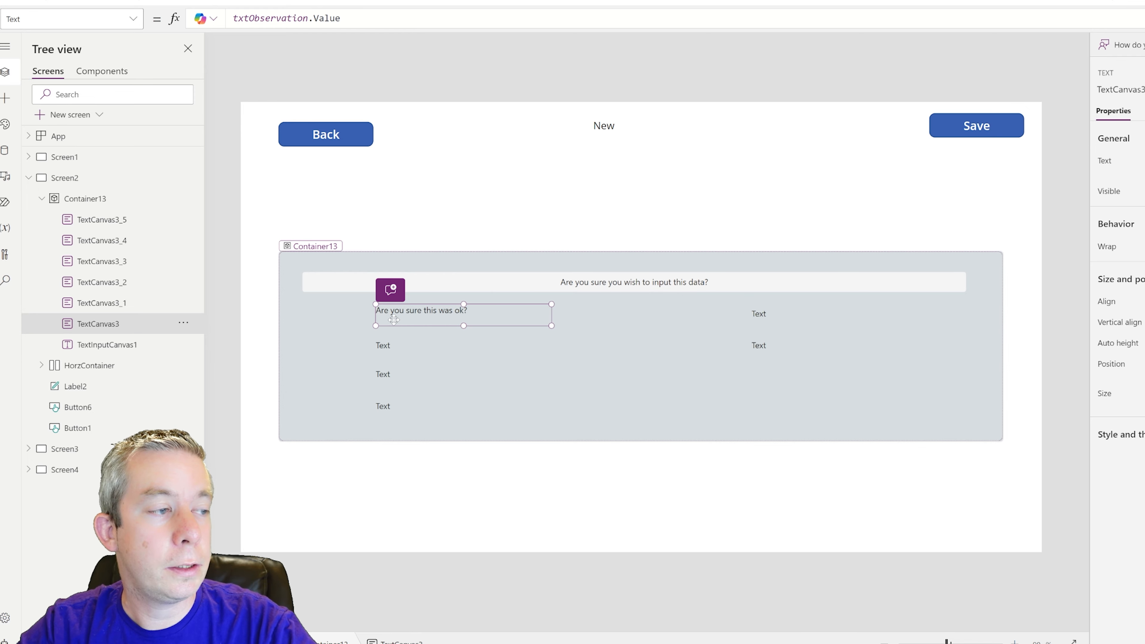
left_click_drag(393, 319, 469, 319)
- Paste a new label into the first row's left slot reading 'Observation'
left_click(380, 346)
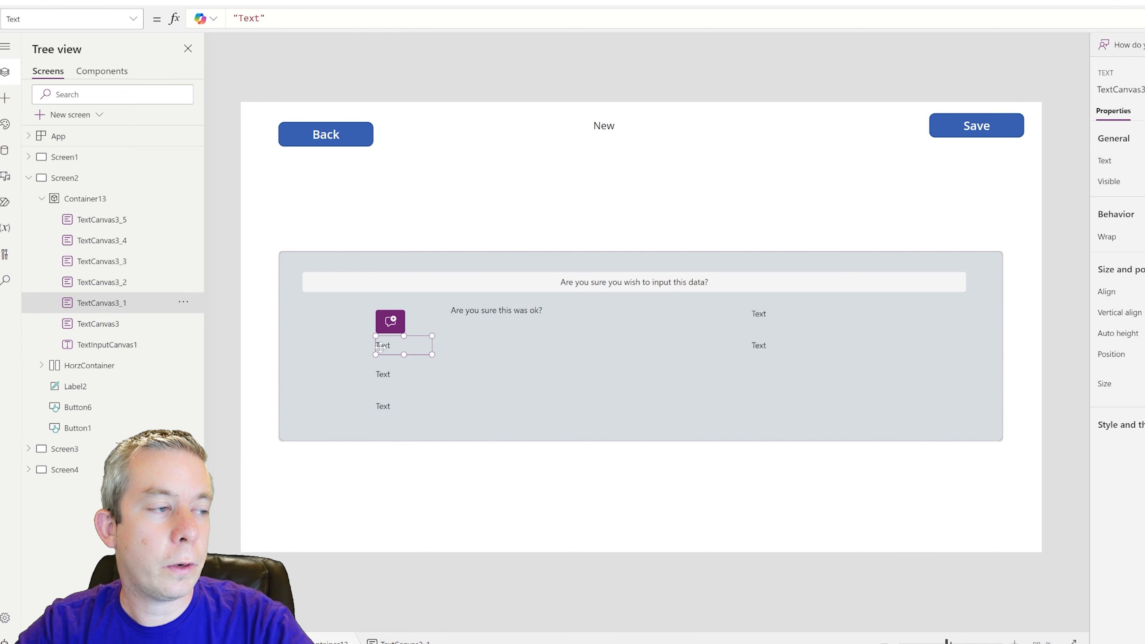
key("ctrl+v")
left_click_drag(338, 301, 402, 309)
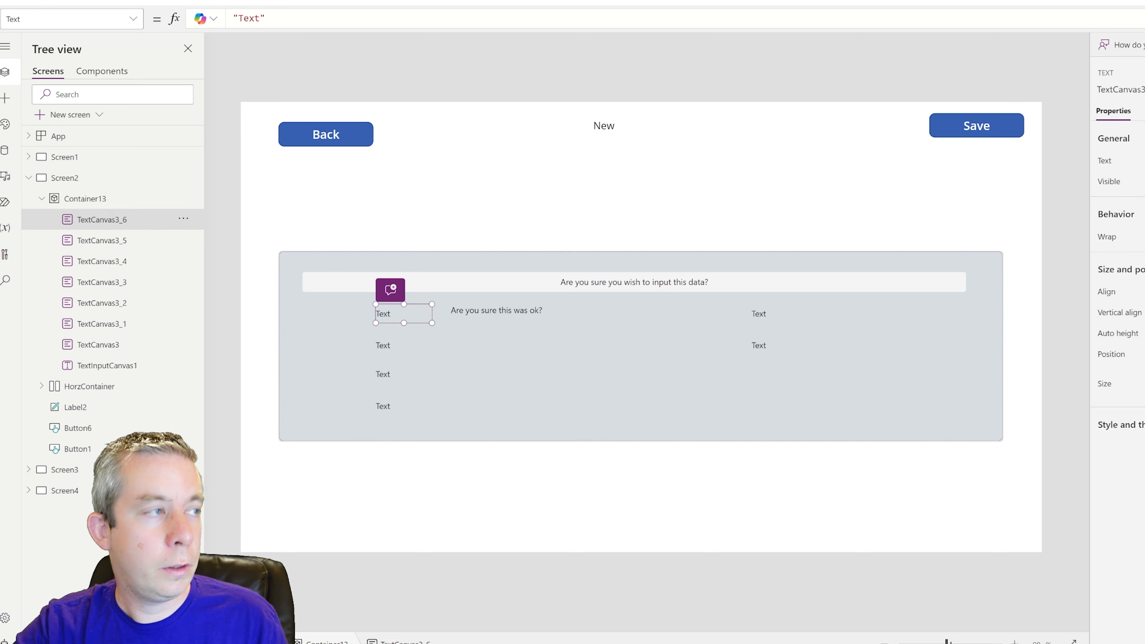
double_click(249, 18)
type("Obser")
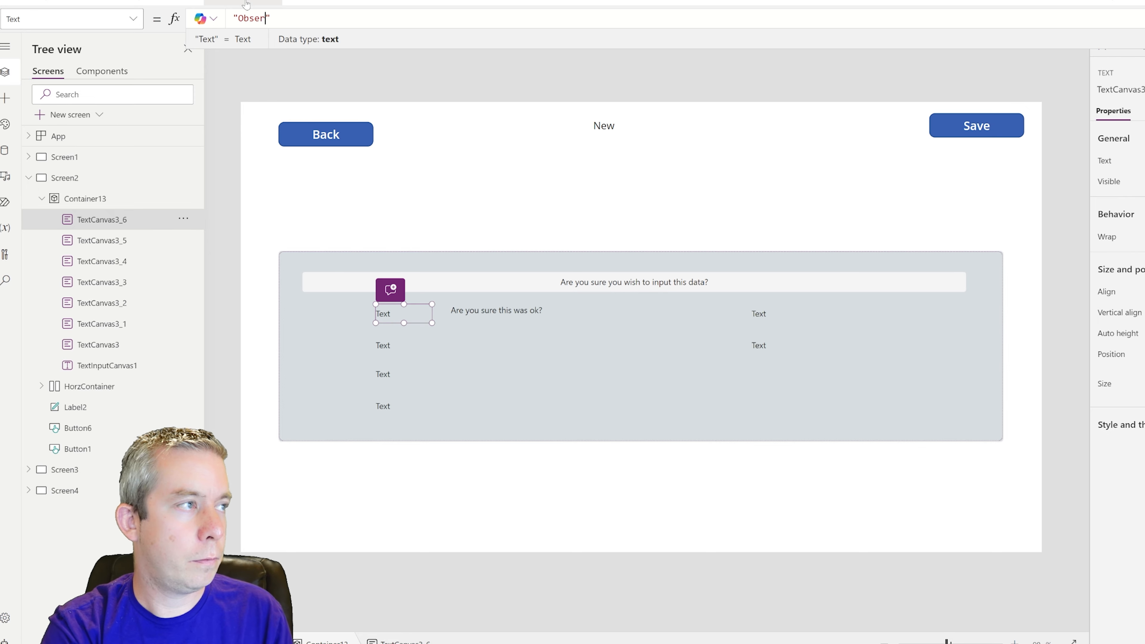
type("vation")
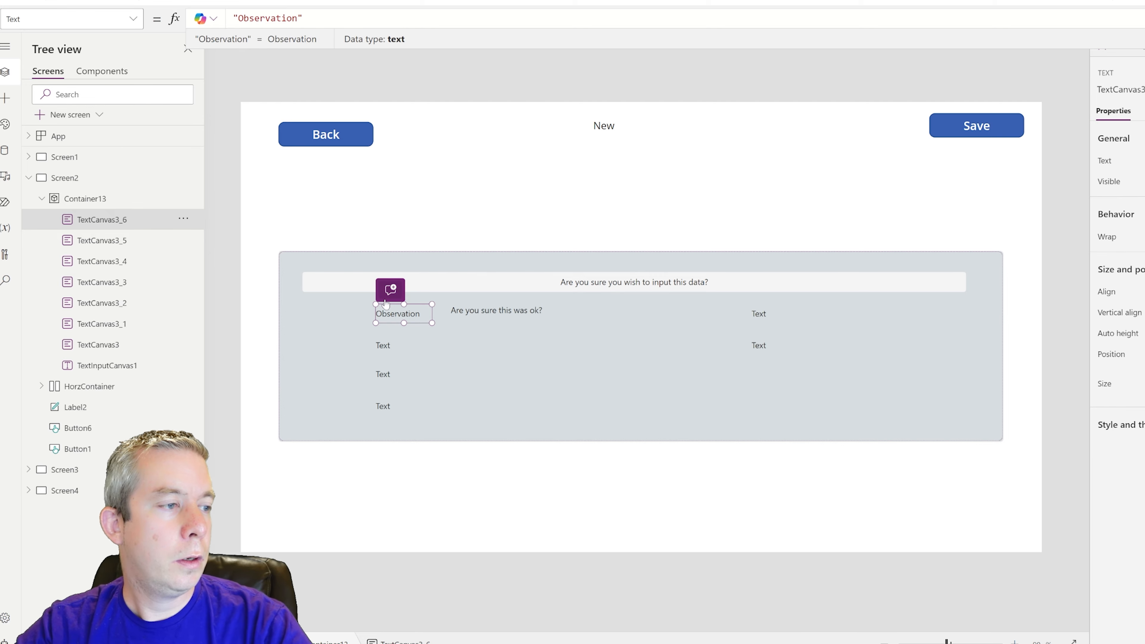
- Copy the second-row Text label and place the duplicate beside it
left_click(397, 348)
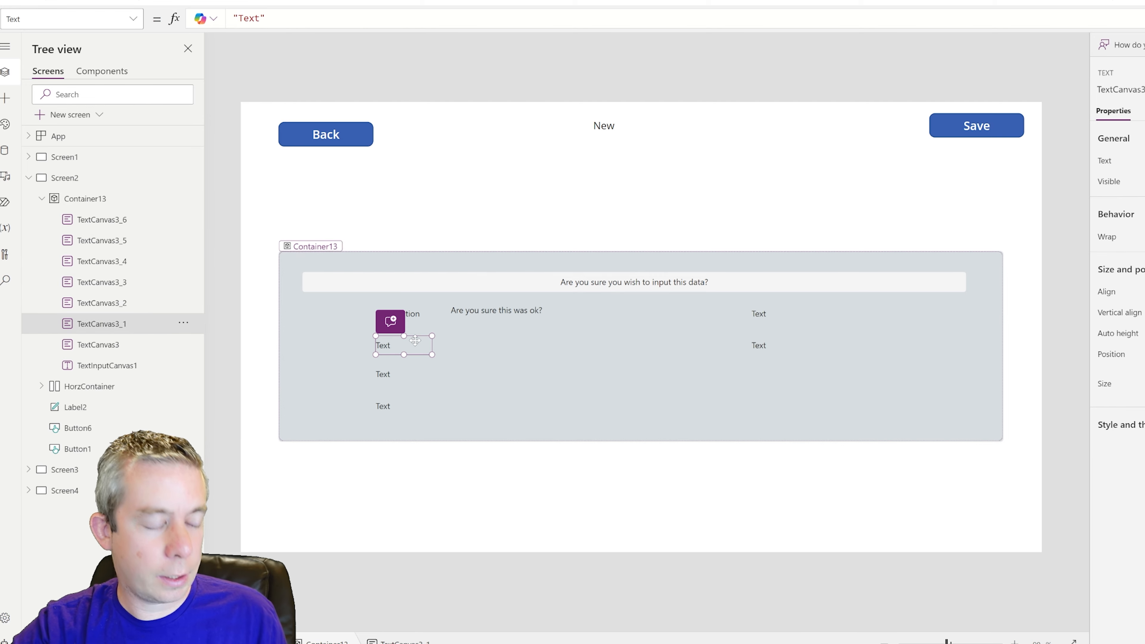
key("ctrl+c")
key("ctrl+v")
left_click_drag(350, 300, 486, 349)
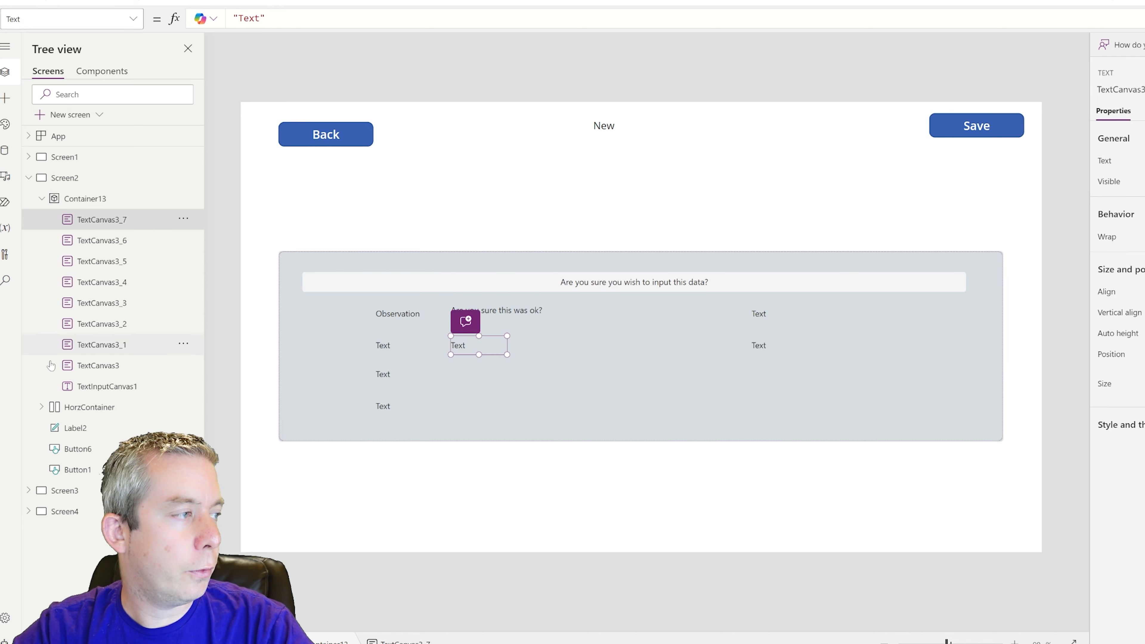
- Set the new label's Text to txtActionItems.Value and widen it to show 'Do a Pop Out!'
left_click(43, 417)
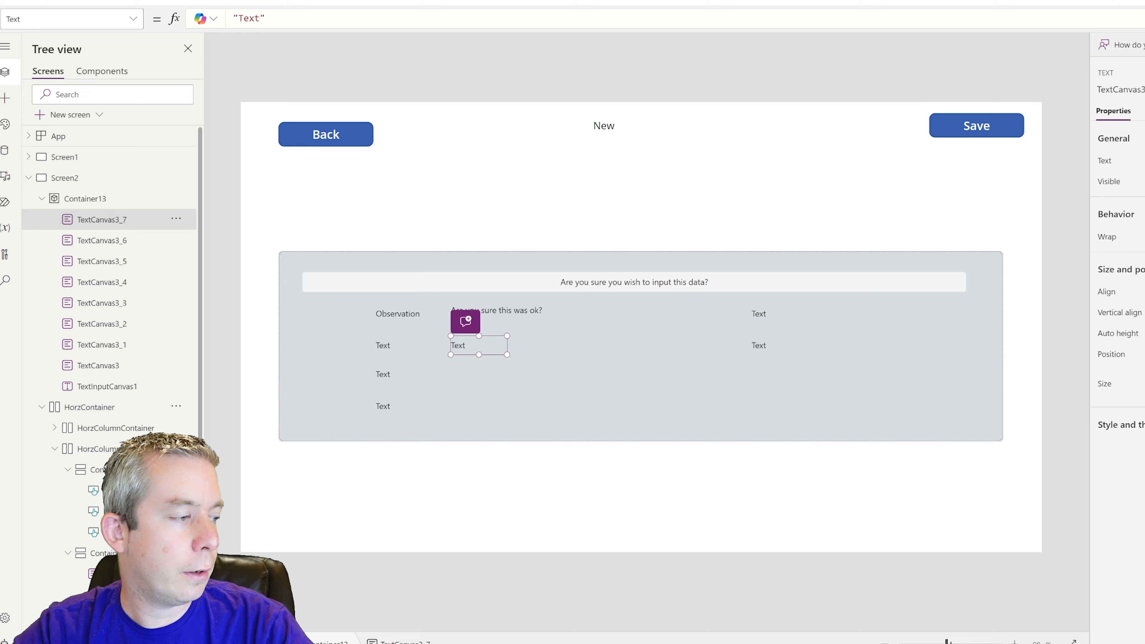
left_click(53, 451)
left_click(54, 428)
scroll(122, 458, "down", 3)
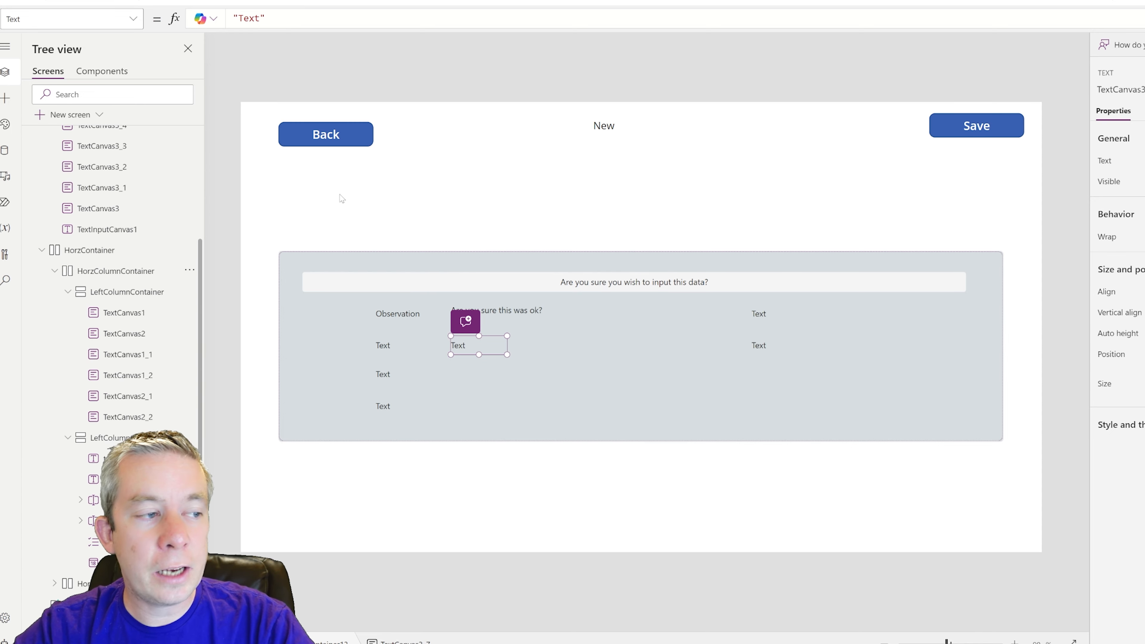
double_click(252, 15)
left_click_drag(268, 17, 197, 11)
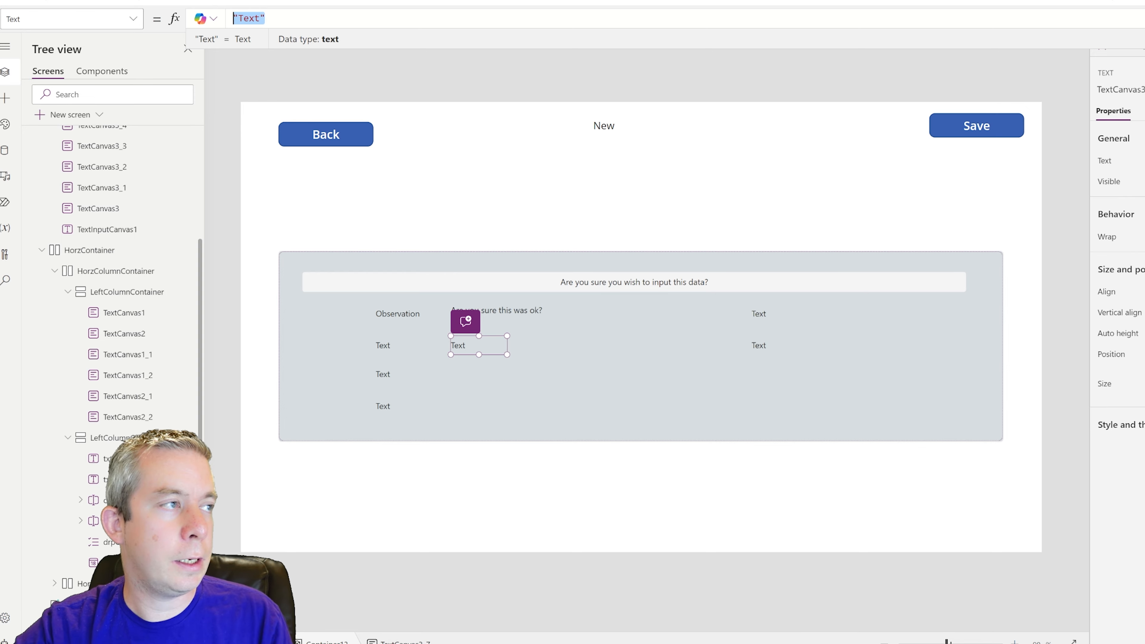
type("txt")
key("Tab")
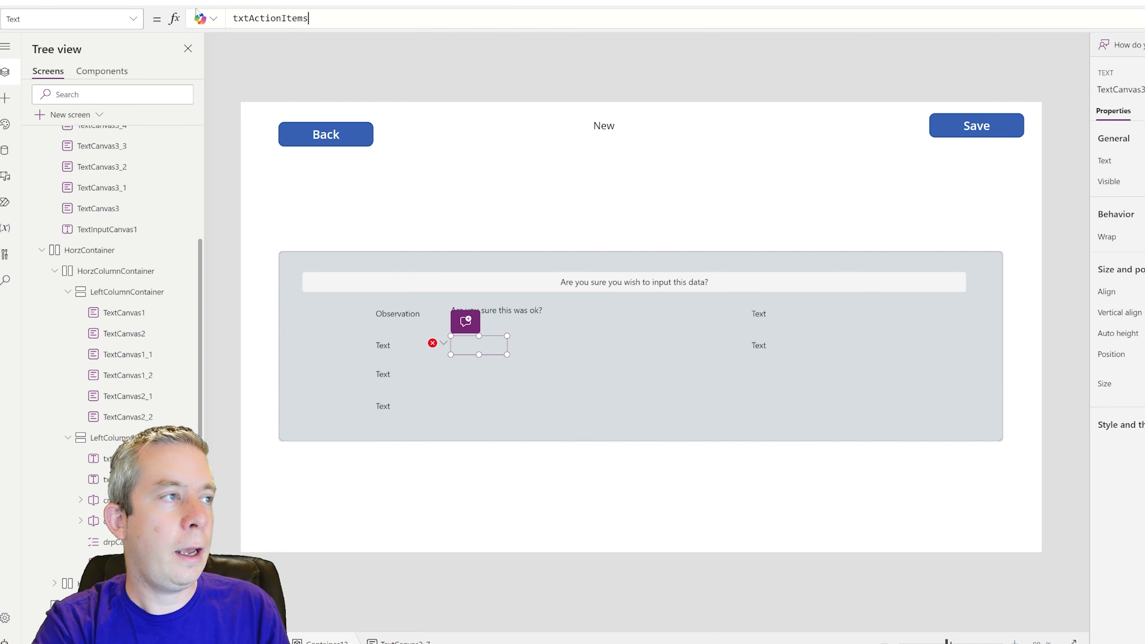
type(".Value")
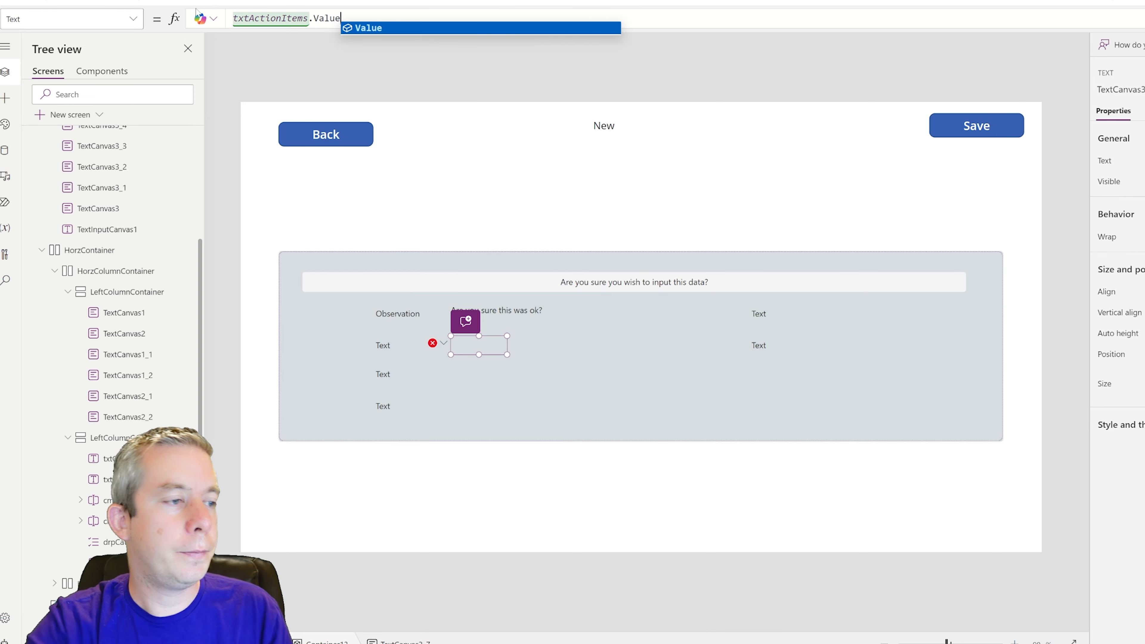
left_click_drag(510, 337, 612, 336)
- Caption the second-row label 'Action Items' and move the value label down to the third row
left_click(555, 316)
left_click(579, 349)
left_click(391, 345)
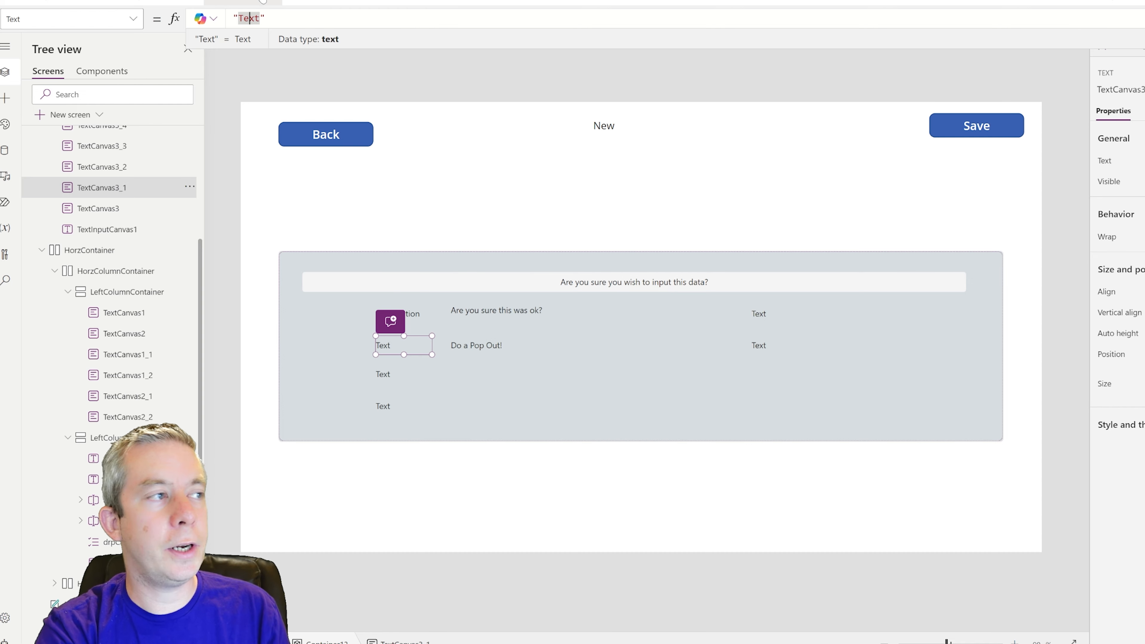
type("Action Items")
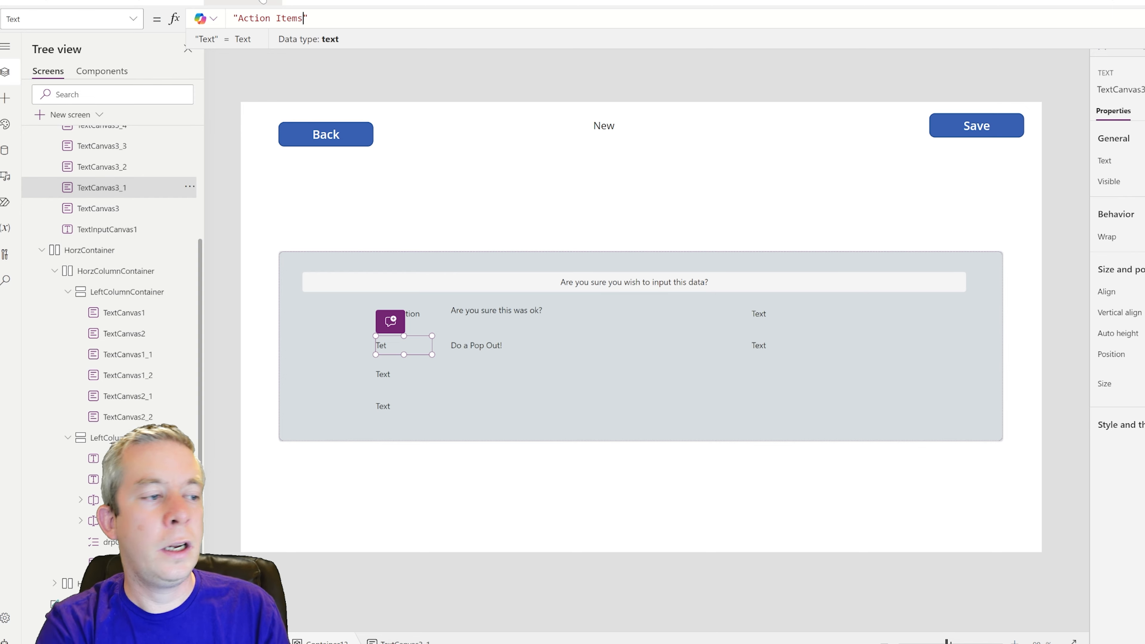
left_click(486, 348)
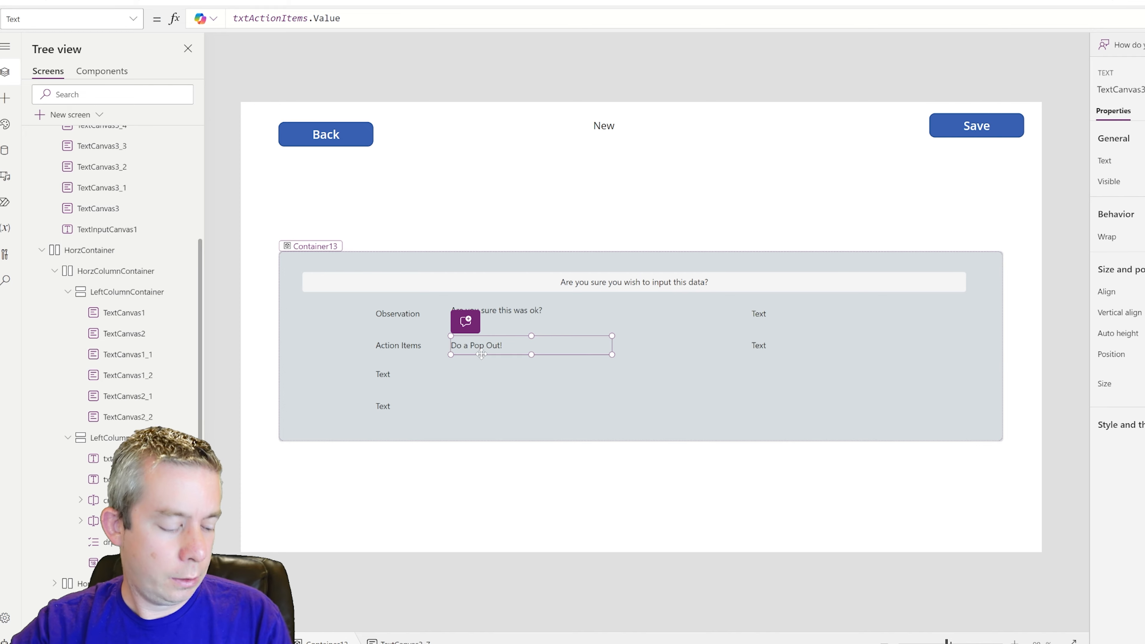
left_click_drag(482, 355, 503, 383)
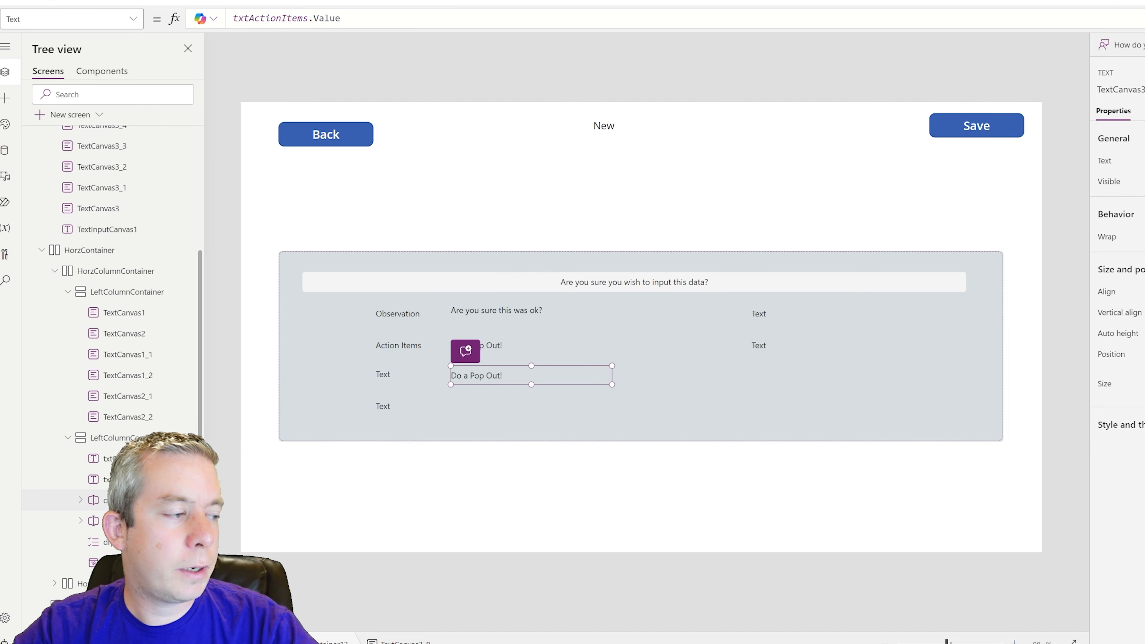
- Caption the third-row label 'Customer Name'
left_click(383, 374)
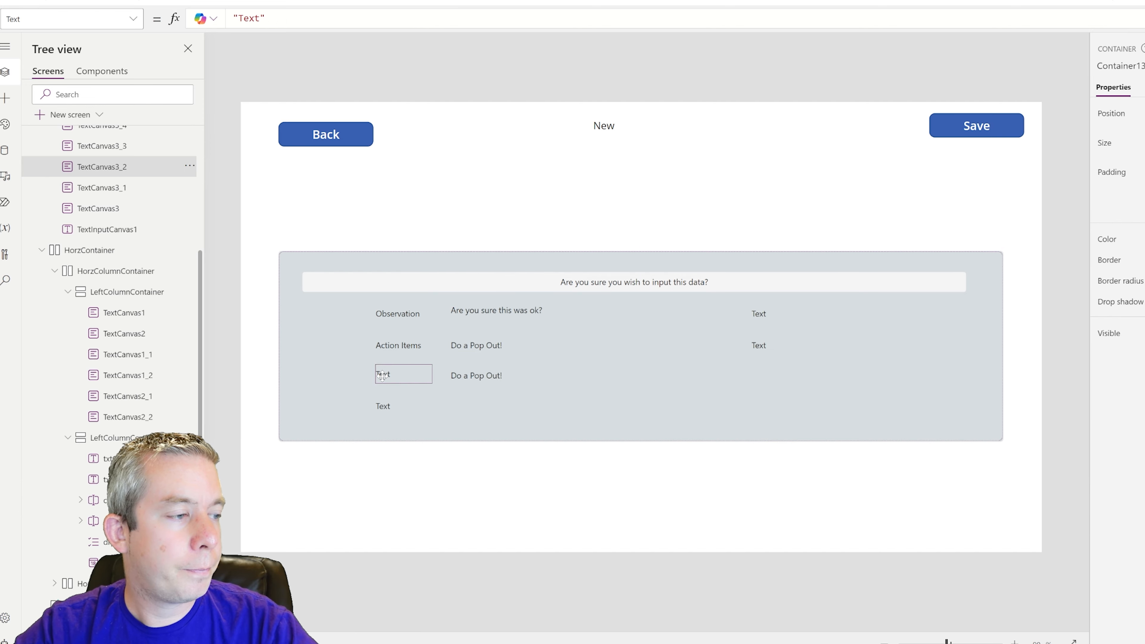
left_click(258, 23)
double_click(257, 18)
type("Customer Name")
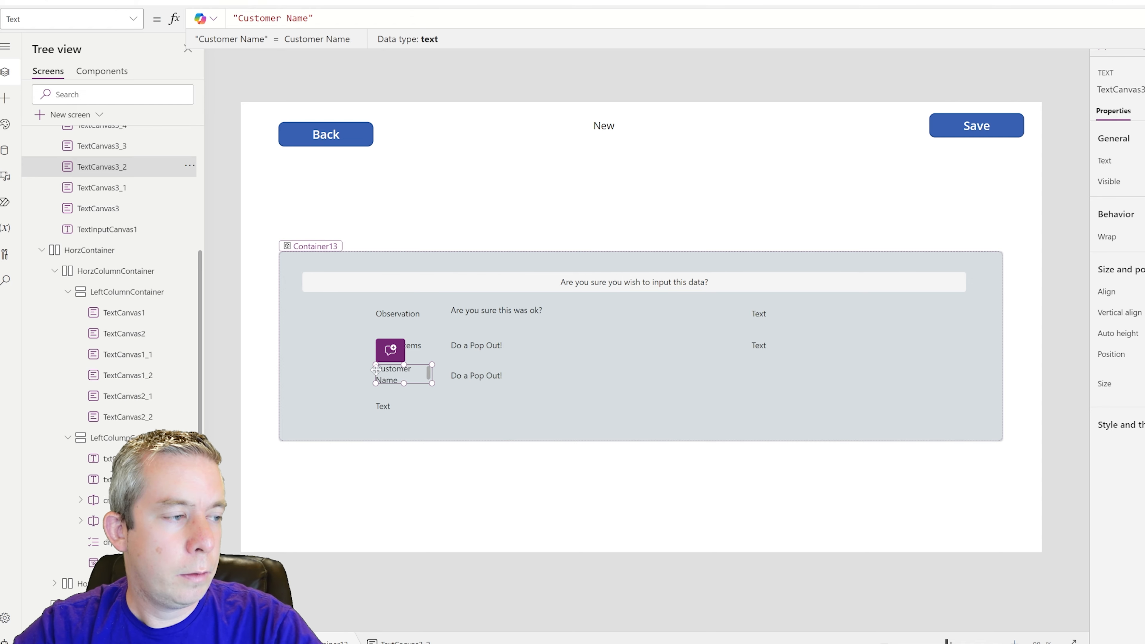
- Extend the Action Items and Observation caption labels to the left
left_click(378, 344)
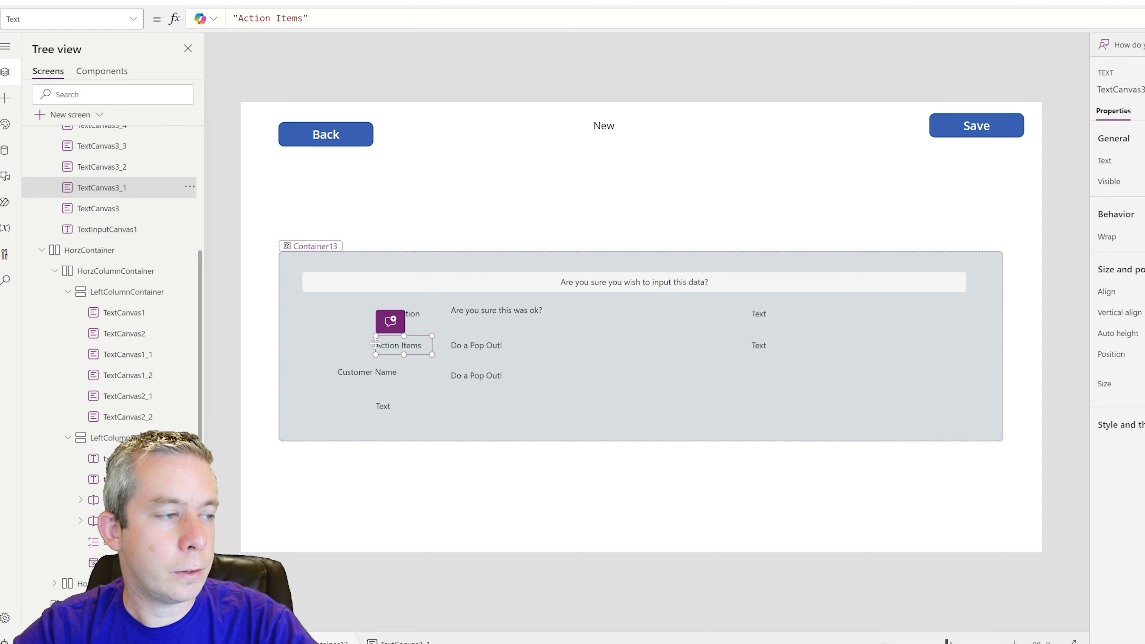
left_click_drag(374, 336, 336, 343)
left_click(383, 313)
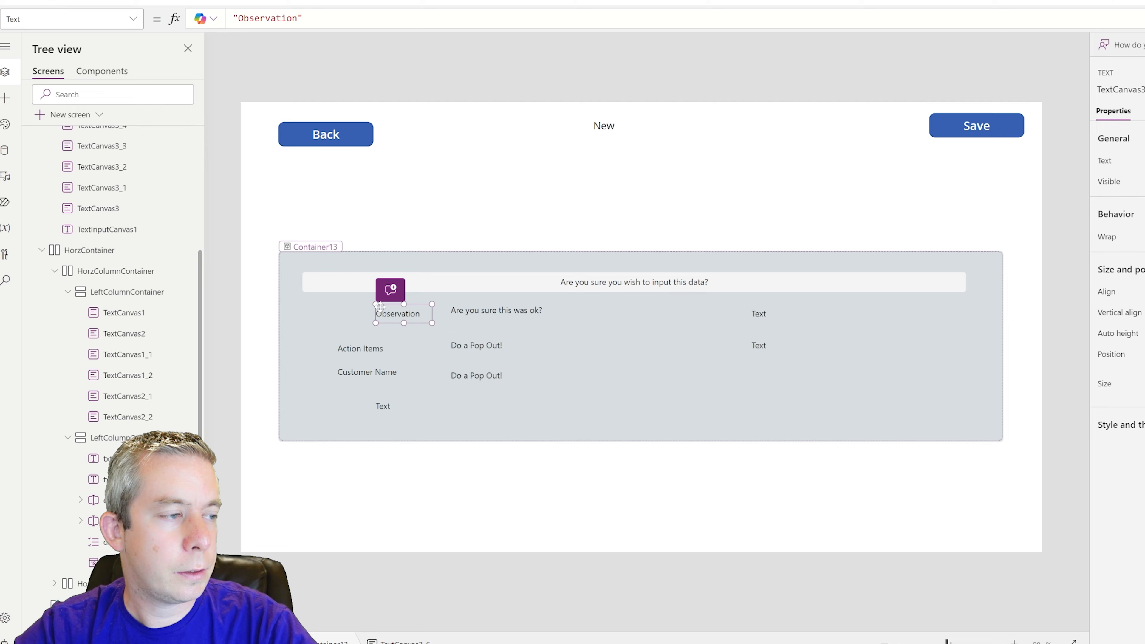
left_click_drag(376, 303, 338, 305)
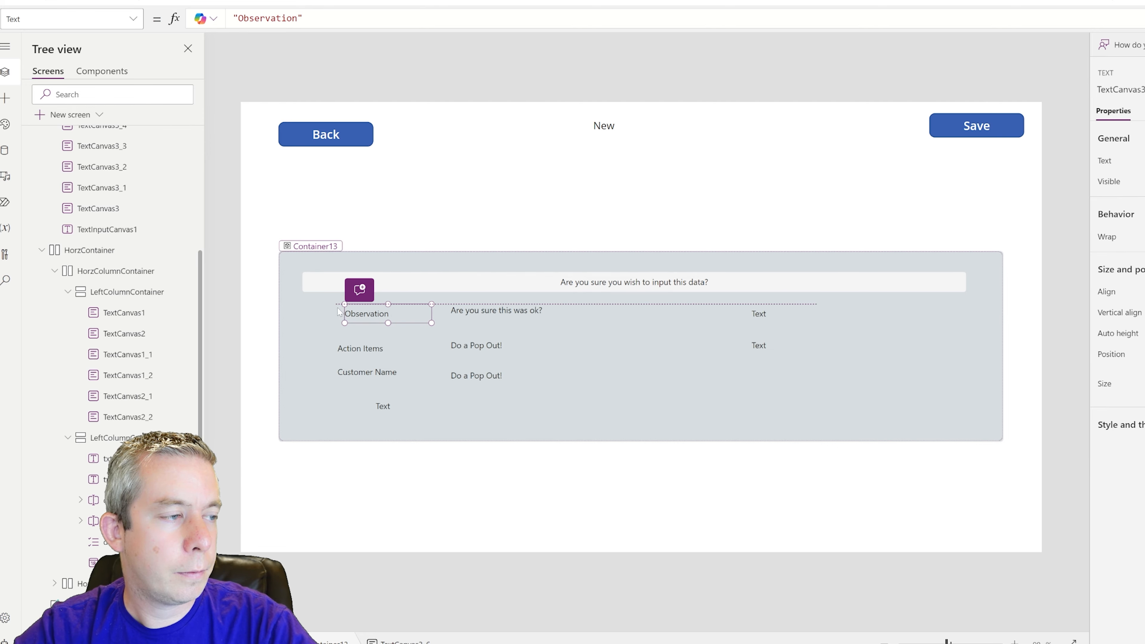
- Set the value label beside Customer Name to cmbCustomerName.Selected.FullName
left_click(470, 371)
left_click_drag(344, 19, 232, 19)
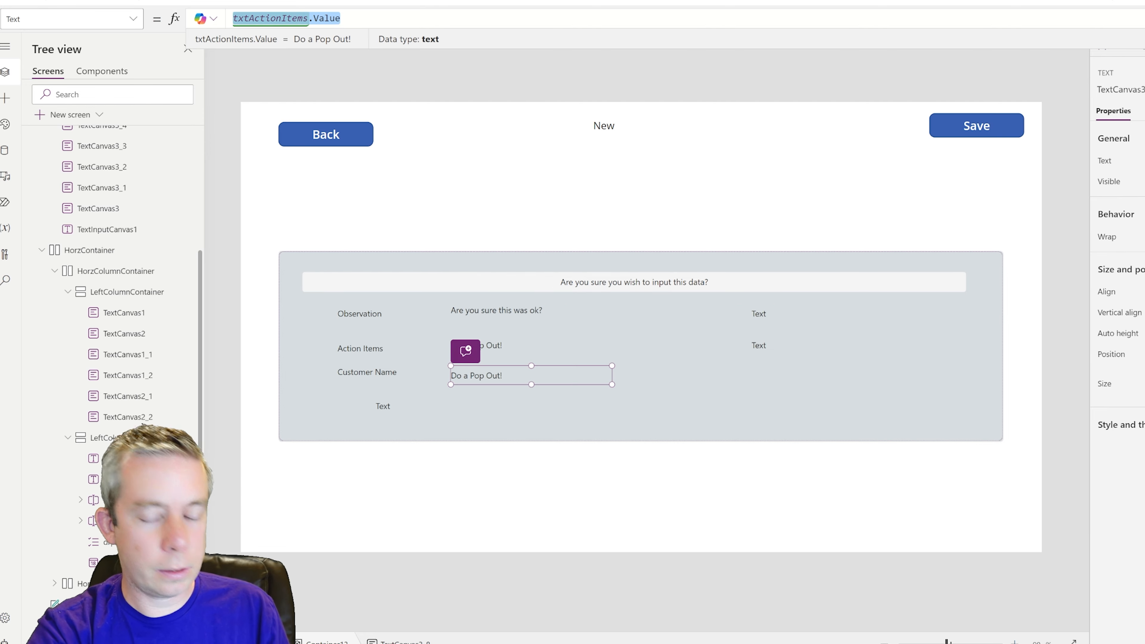
type("cmbCustomerN")
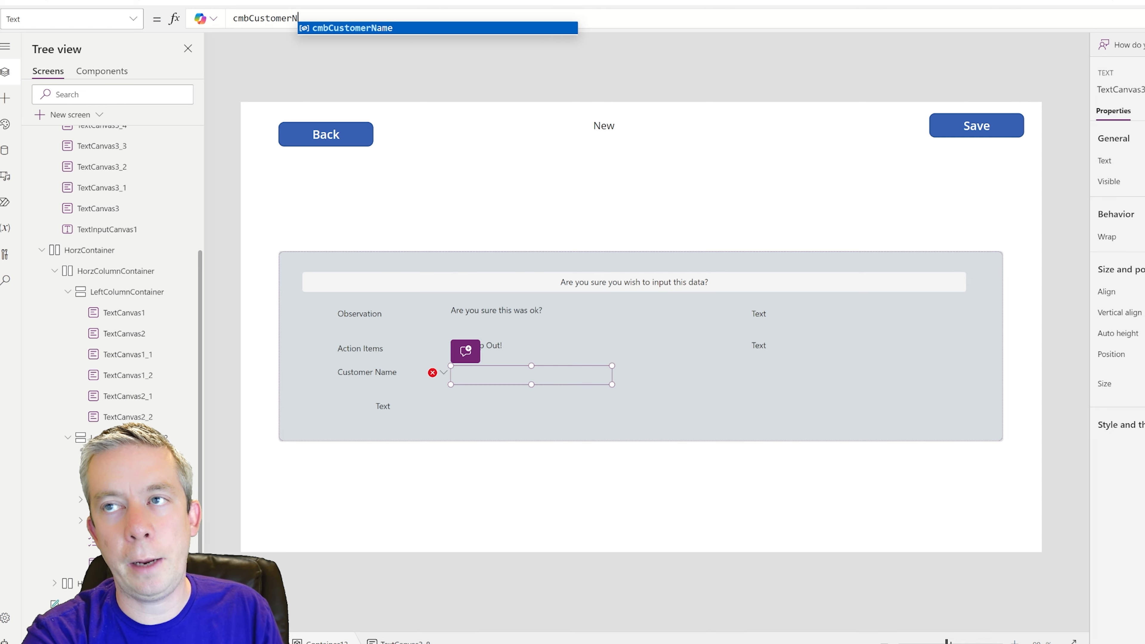
key("Tab")
type(".Sele")
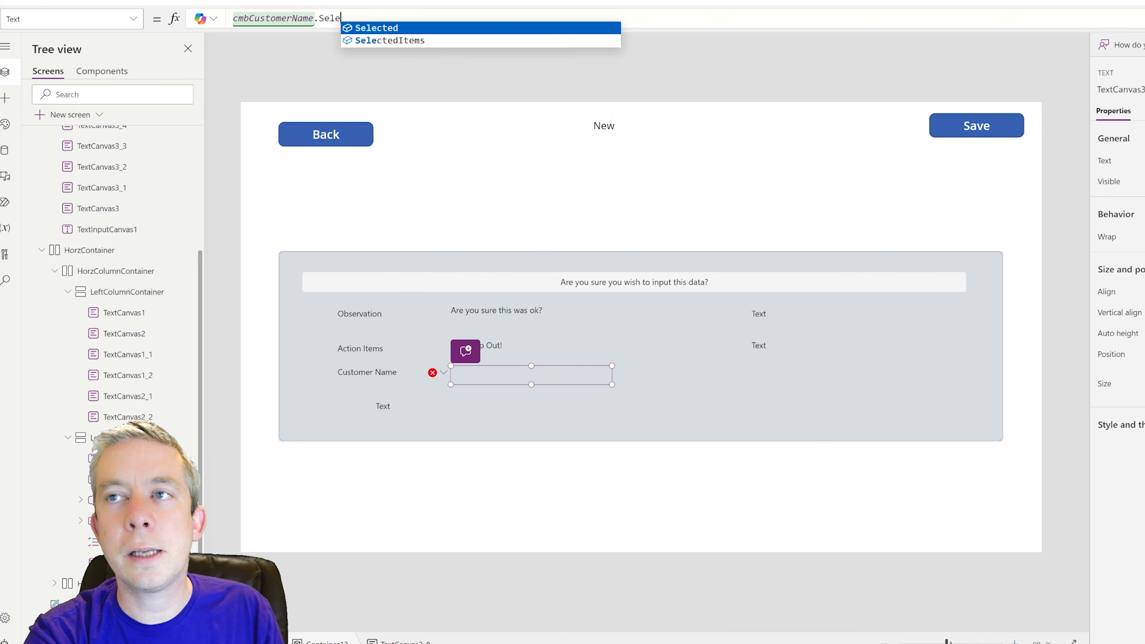
type("cted.")
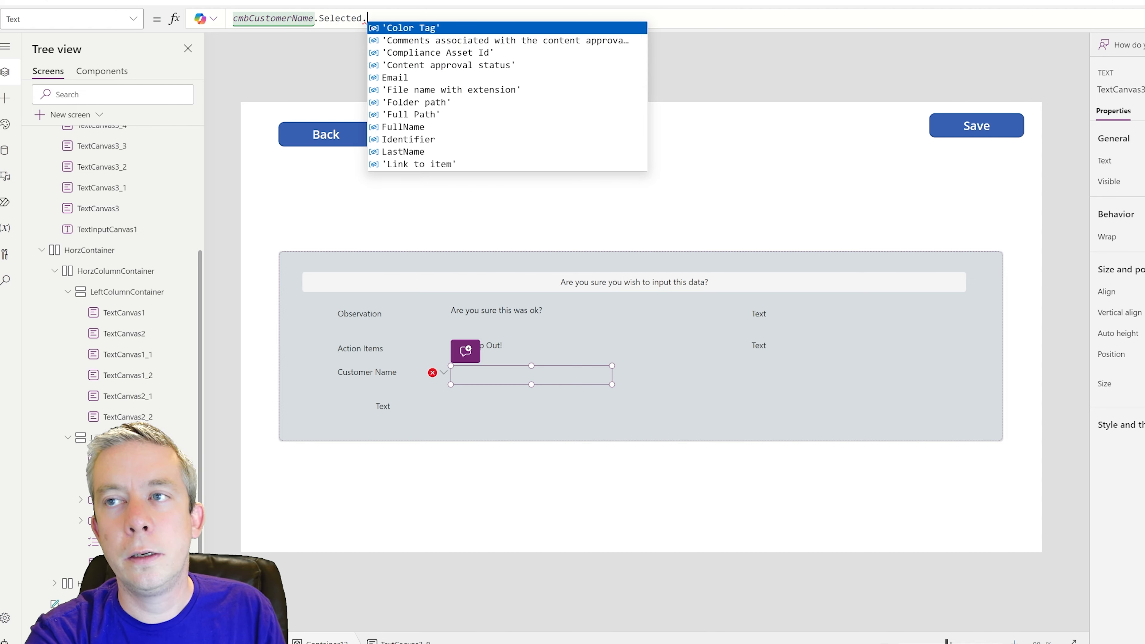
type("FullName")
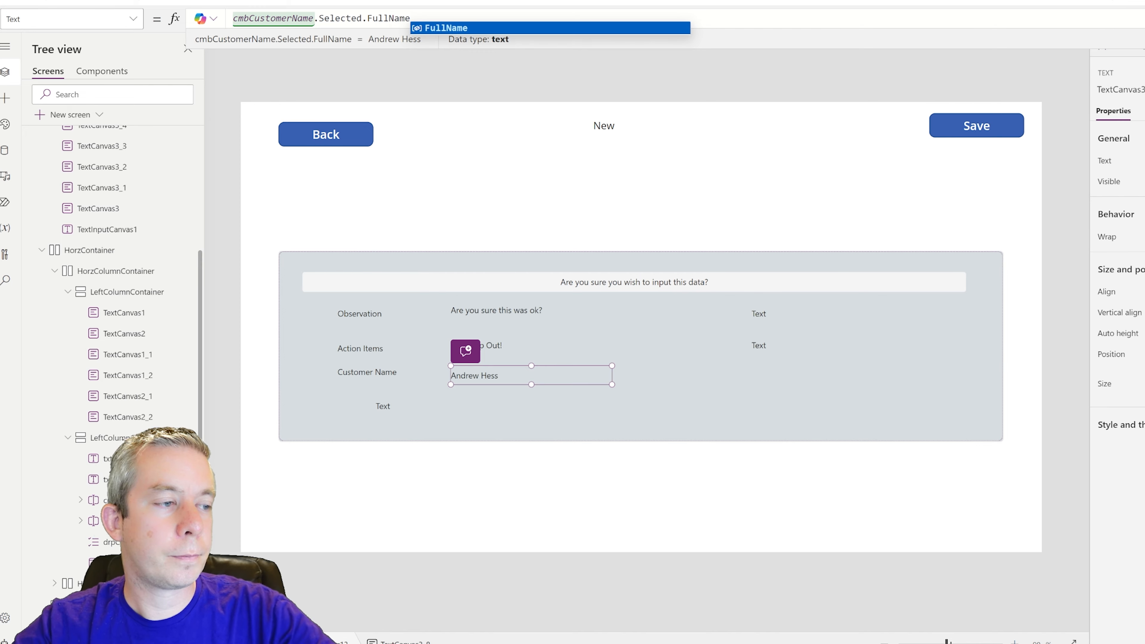
- Align the fourth-row Text label with the captions and paste a copy beside it
left_click(383, 404)
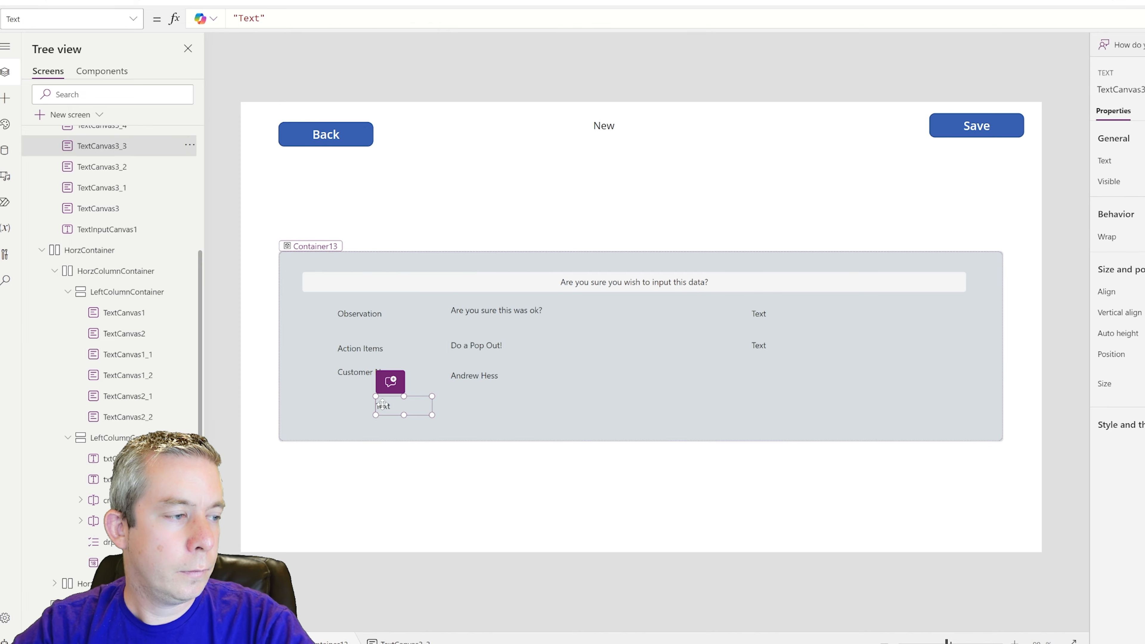
left_click_drag(383, 404, 344, 404)
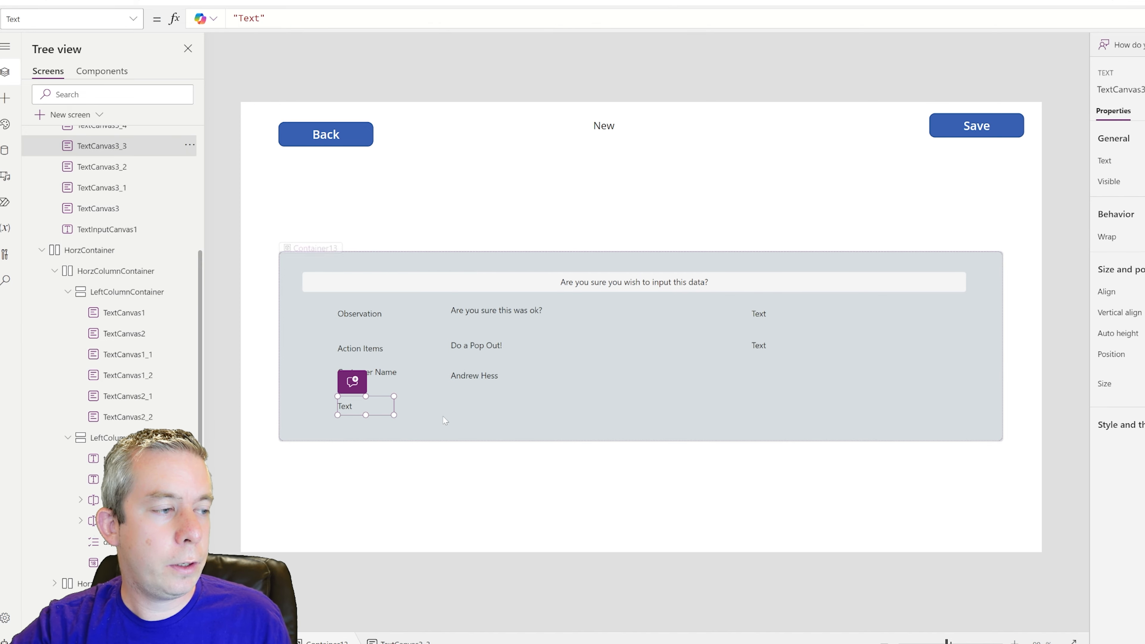
key("ctrl+c")
key("ctrl+v")
left_click_drag(327, 302, 462, 410)
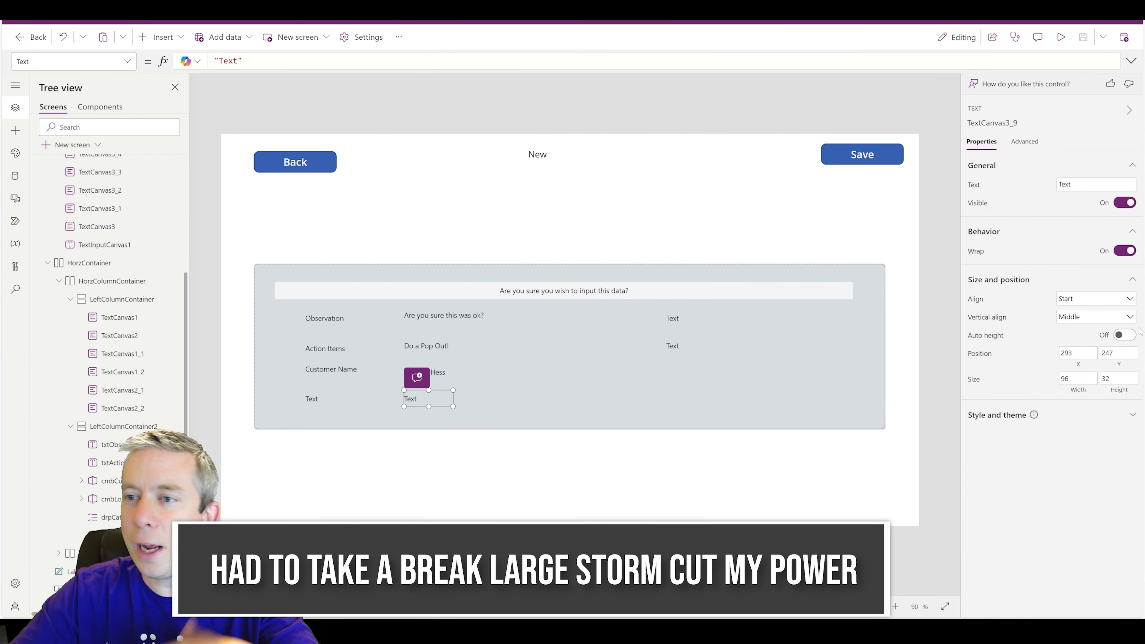
- Caption the fourth-row title label 'Location'
left_click(320, 404)
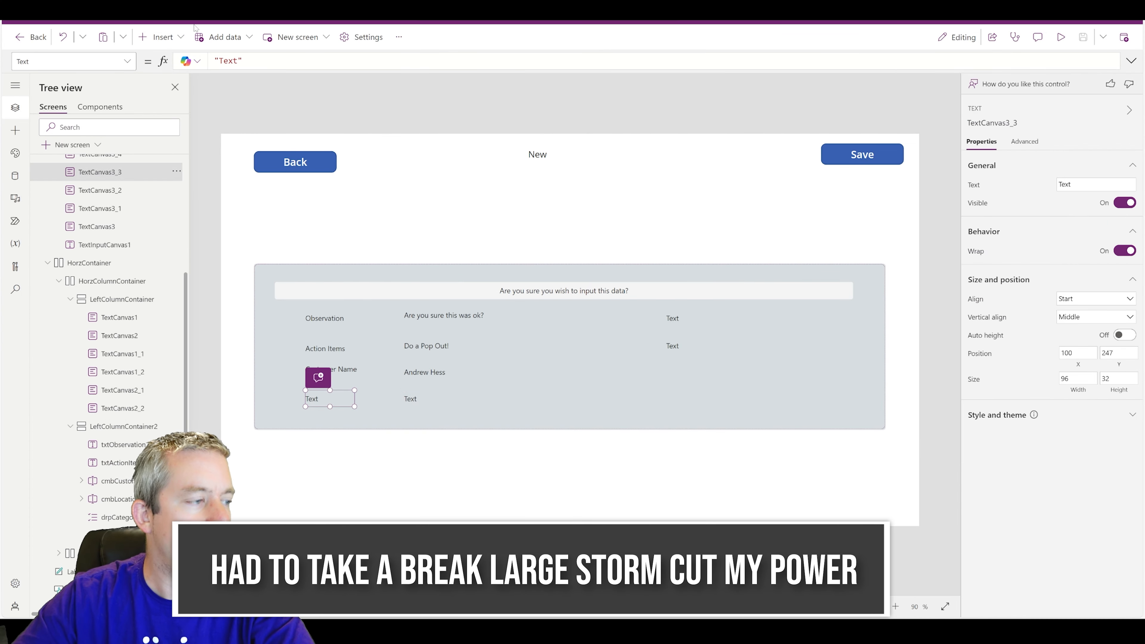
double_click(229, 61)
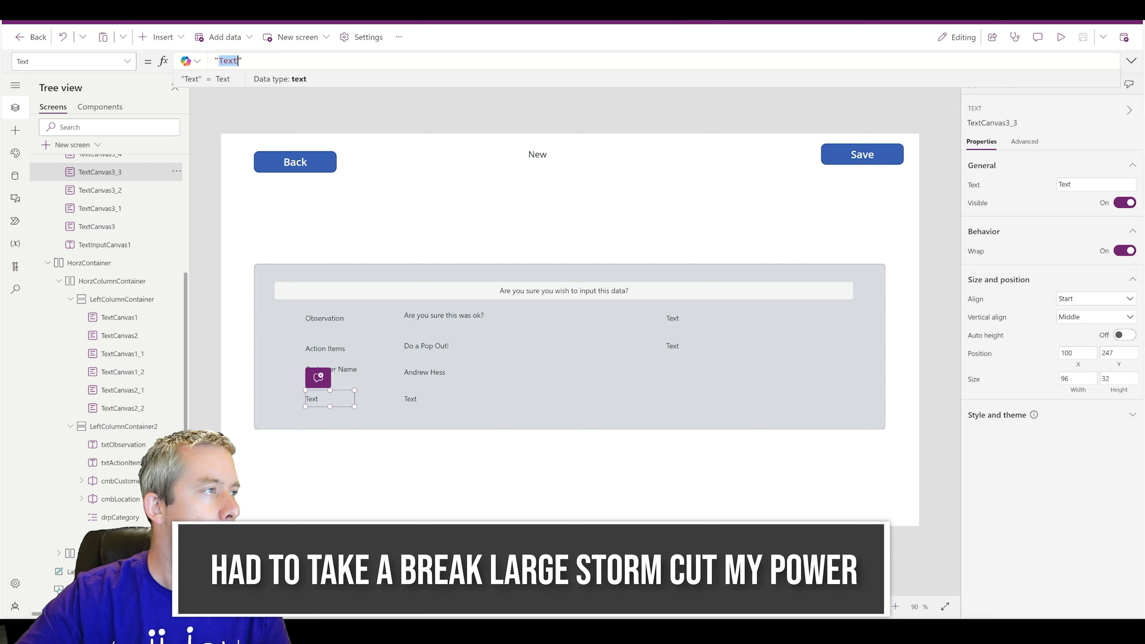
type("Location")
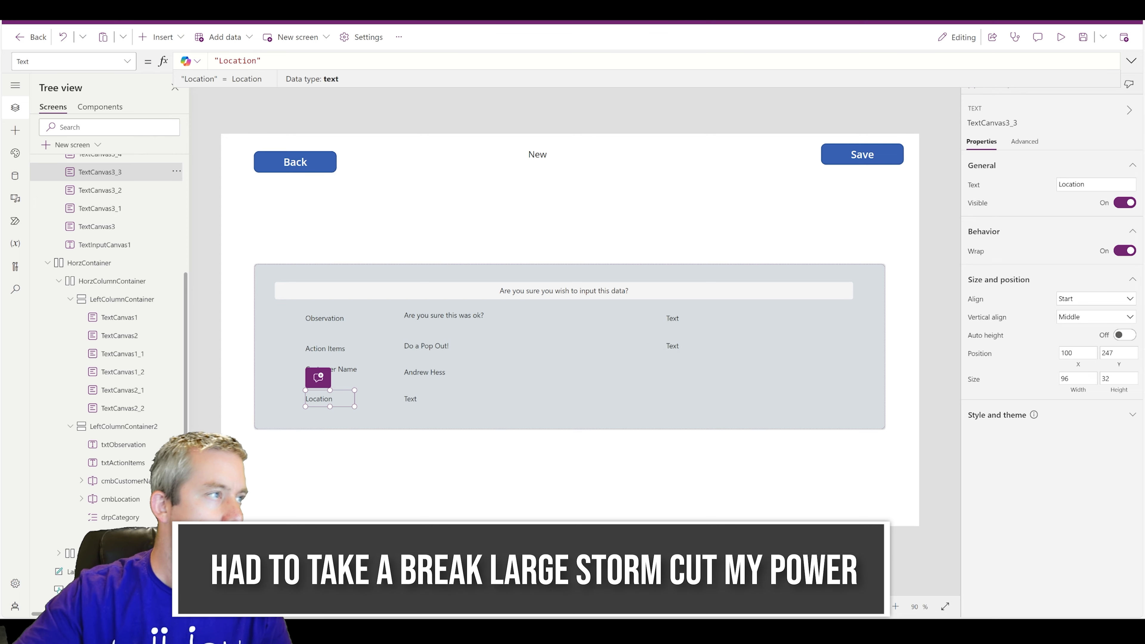
- Set the value label beside Location to cmbLocation.Selected.Title, showing Home Office
left_click(435, 399)
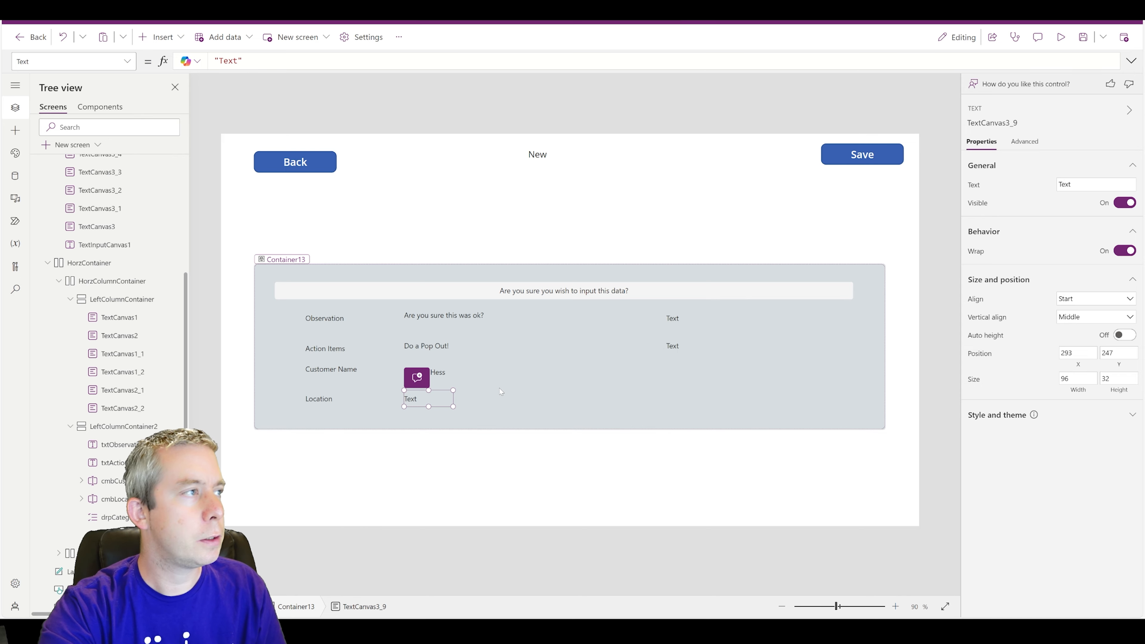
left_click_drag(245, 61, 12, 44)
type("c")
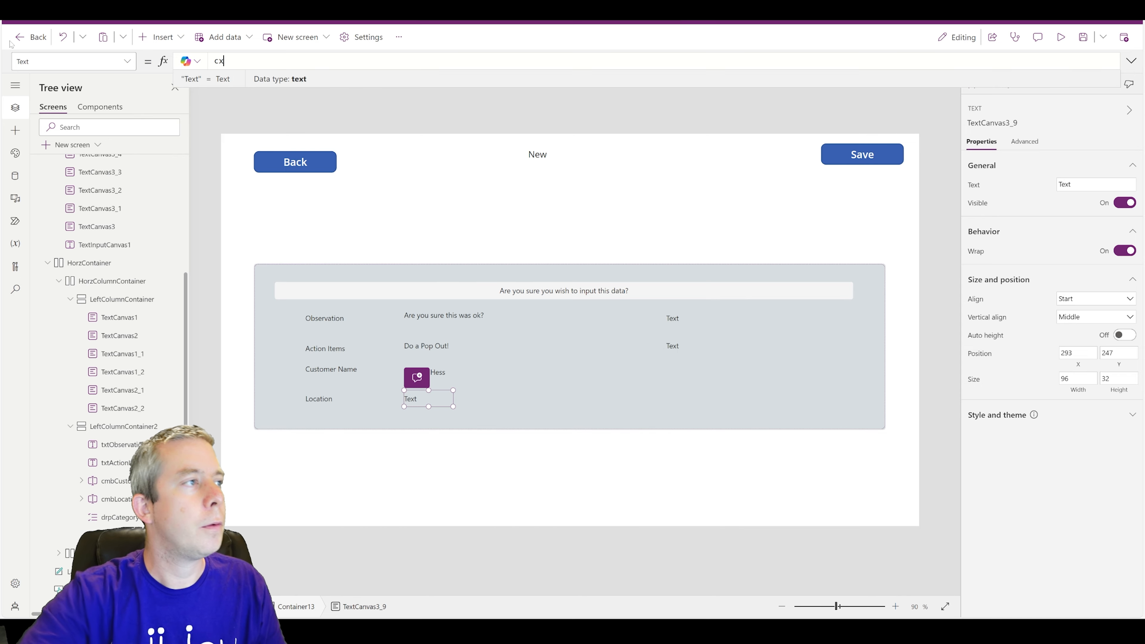
type("mbL")
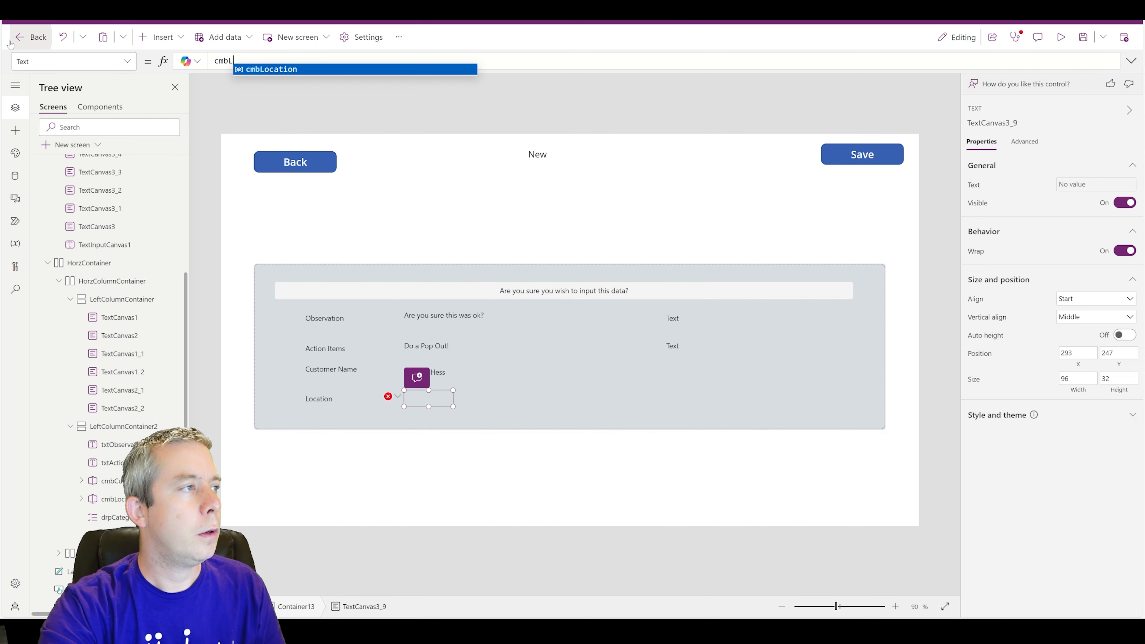
type("ocation.Selected.")
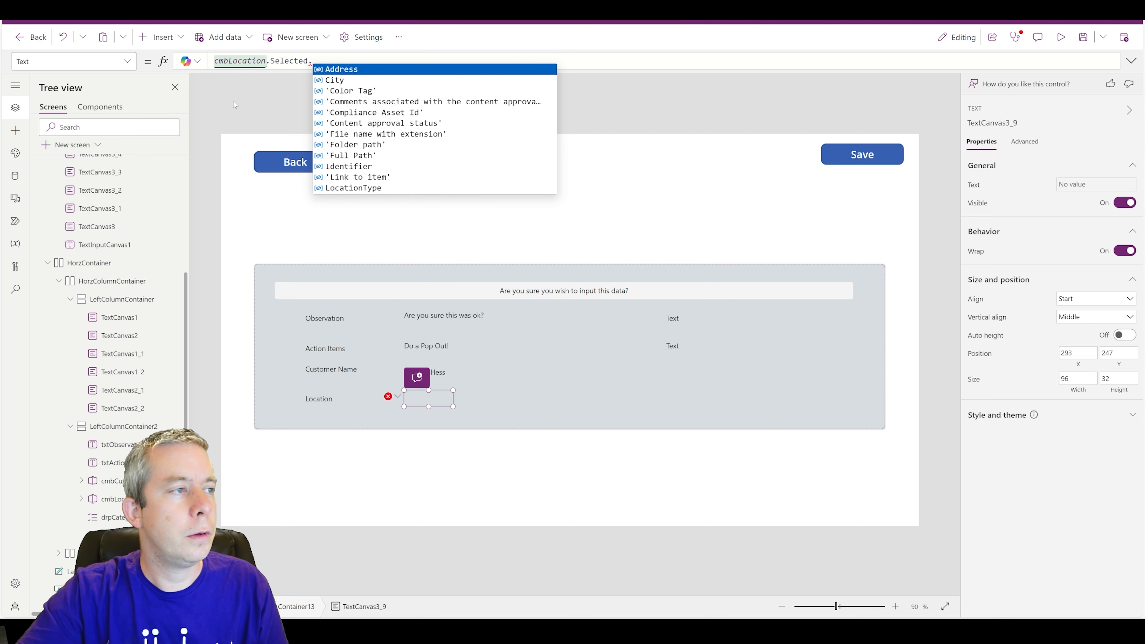
scroll(363, 125, "down", 5)
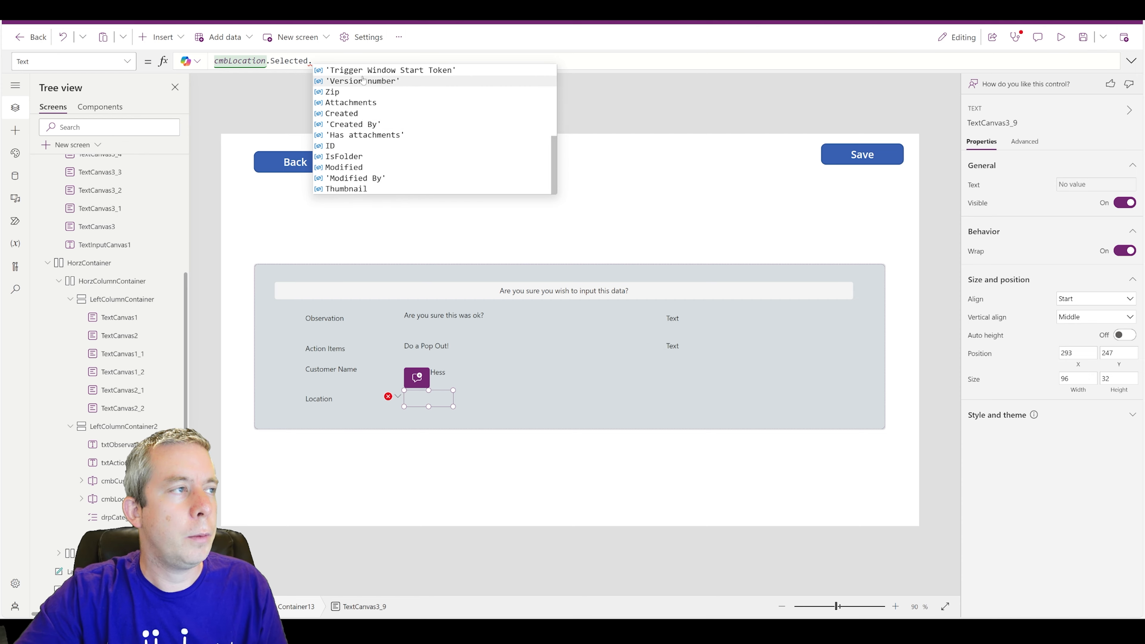
type("Title")
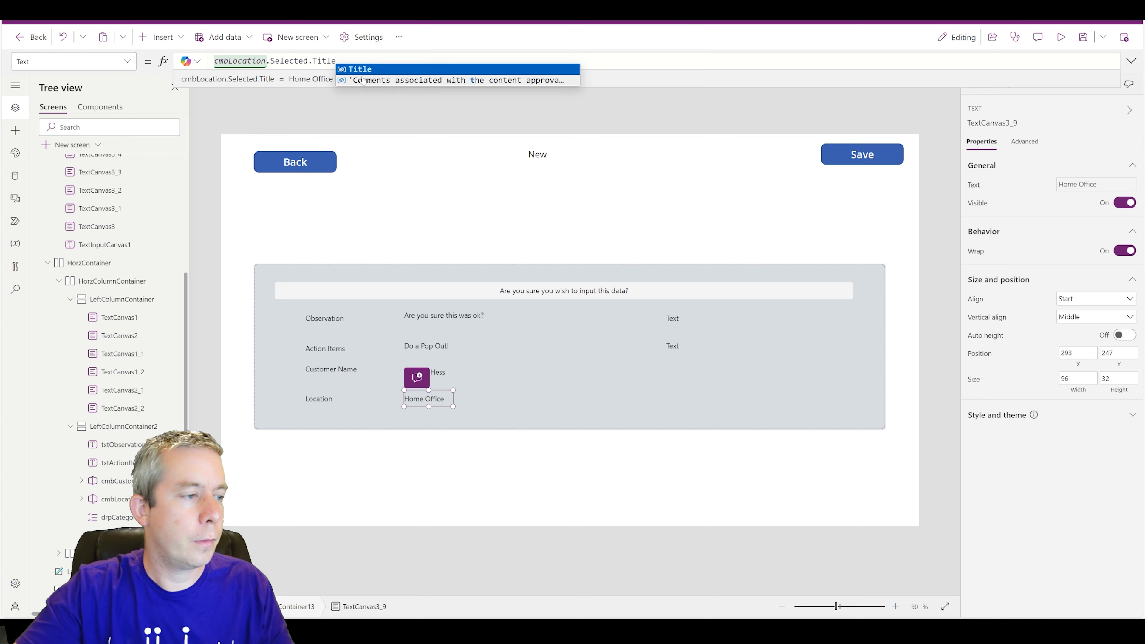
left_click(670, 324)
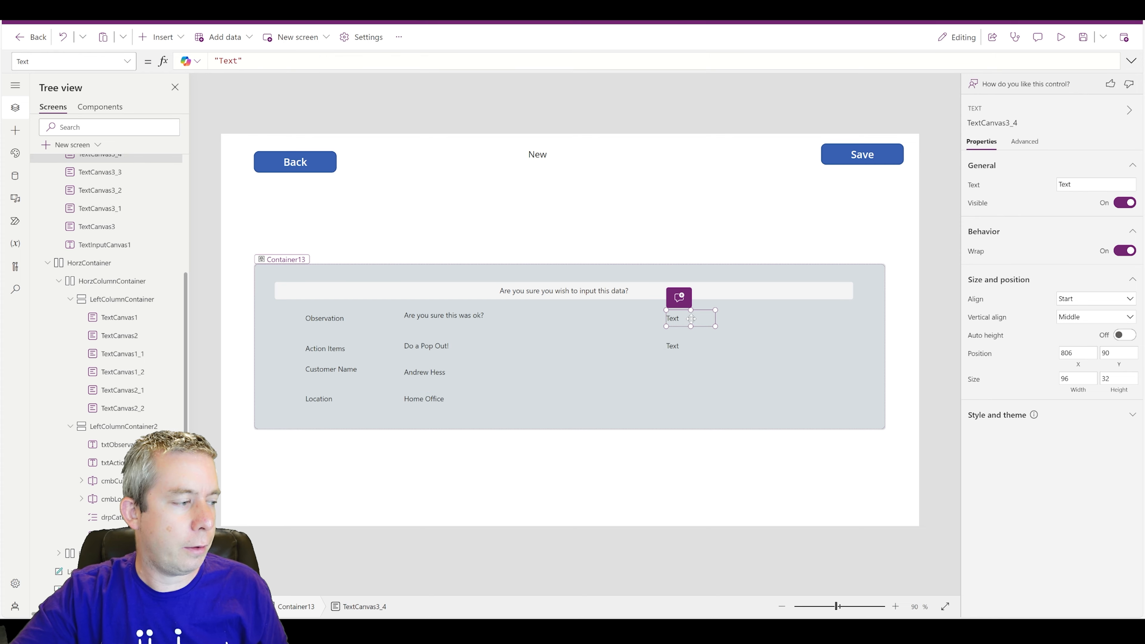
- Add a 'Category' caption in the right column with a drpCategory.Selected.Value label showing Apartment
key("ctrl+v")
left_click_drag(316, 300, 747, 322)
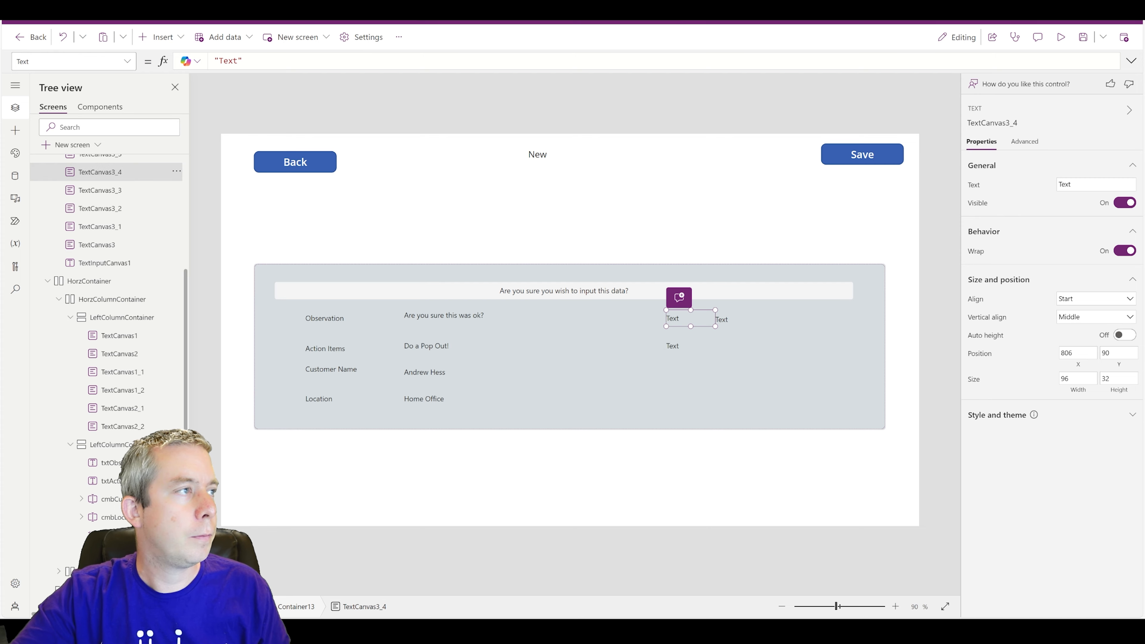
double_click(228, 60)
type("Categ")
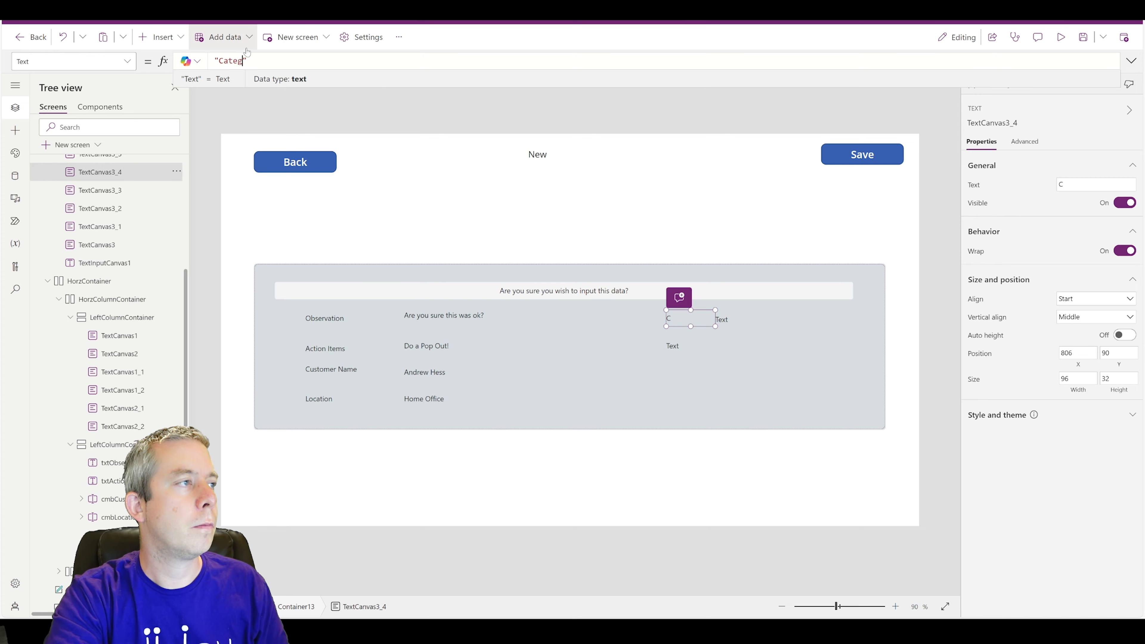
type("ory")
left_click(726, 320)
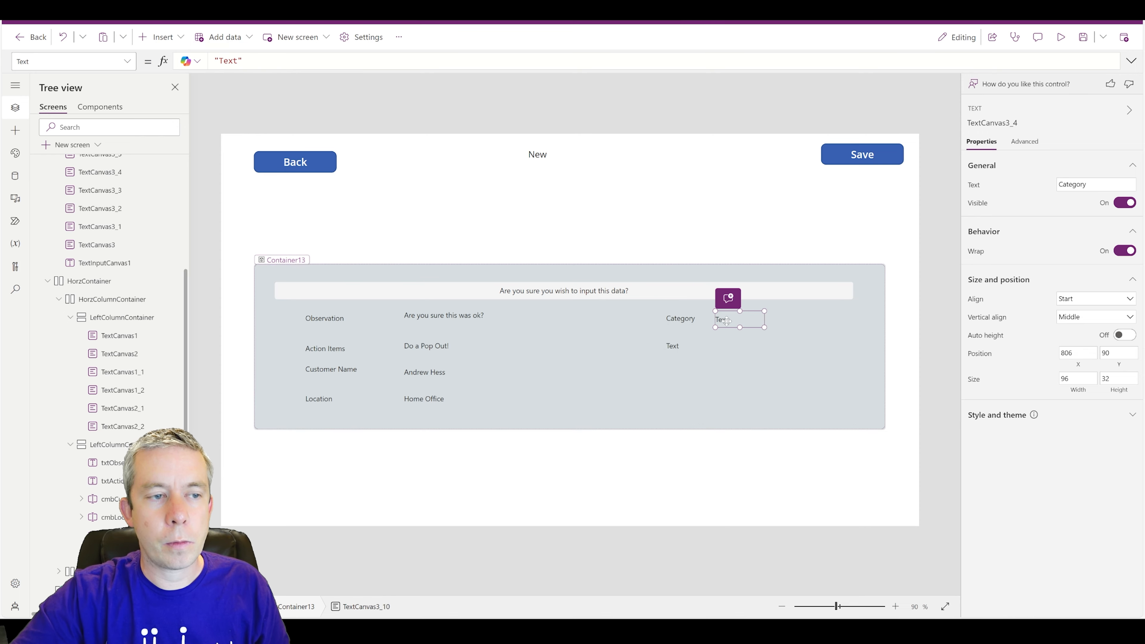
double_click(228, 60)
type("dr")
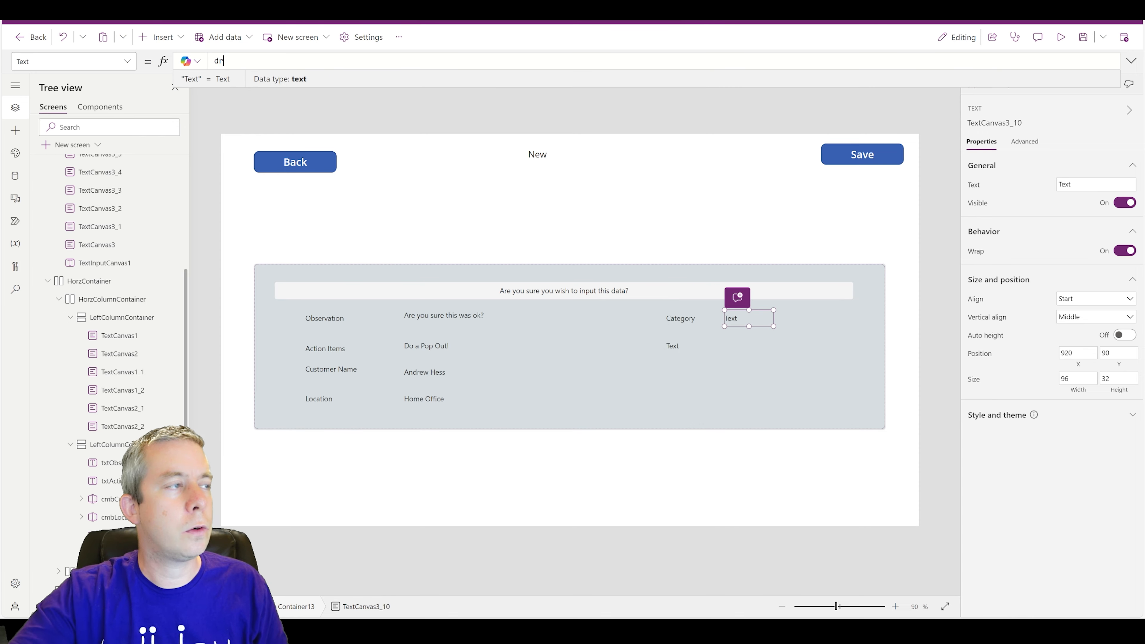
type("pCategory.S")
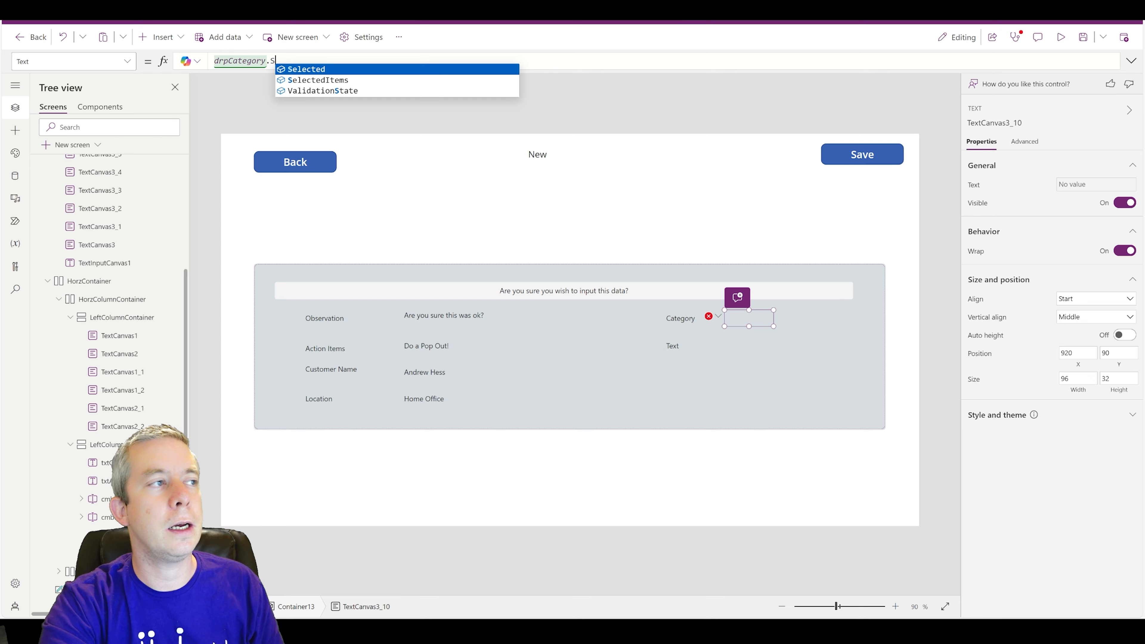
type("elected.Value")
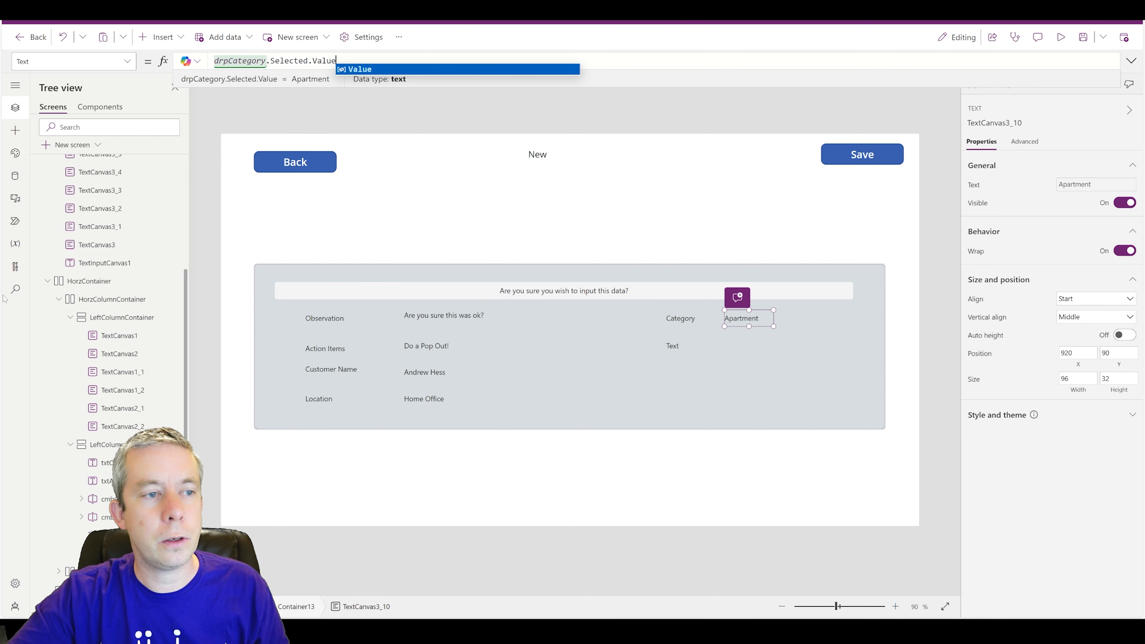
- Change the label below Category to read 'Status'
left_click(678, 346)
left_click(678, 347)
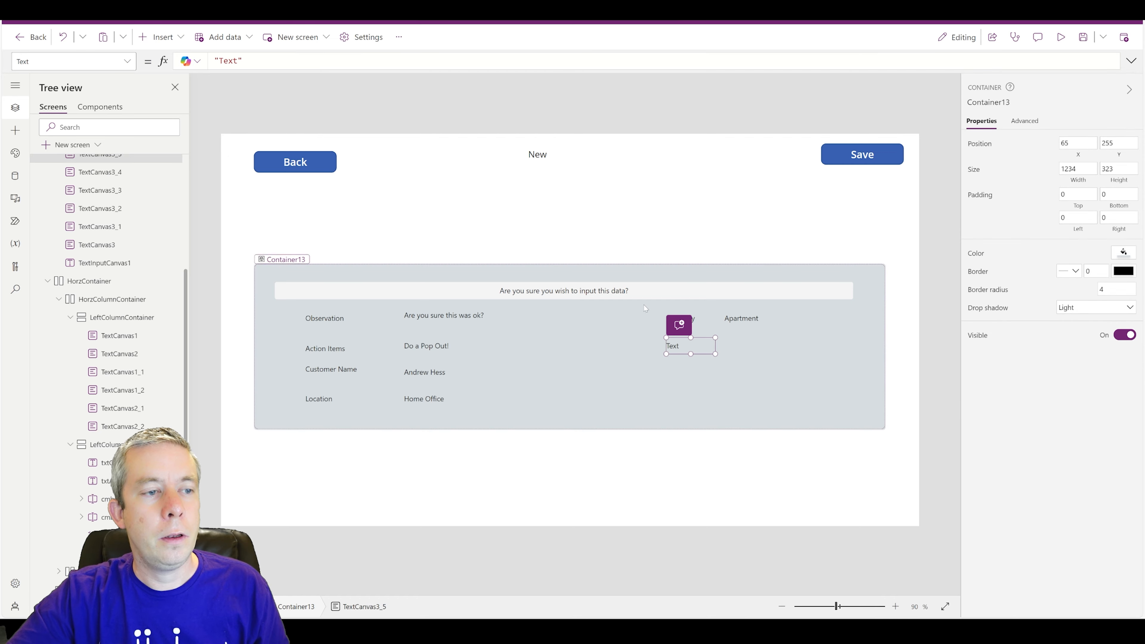
left_click(288, 61)
key("ctrl+a")
type("Status")
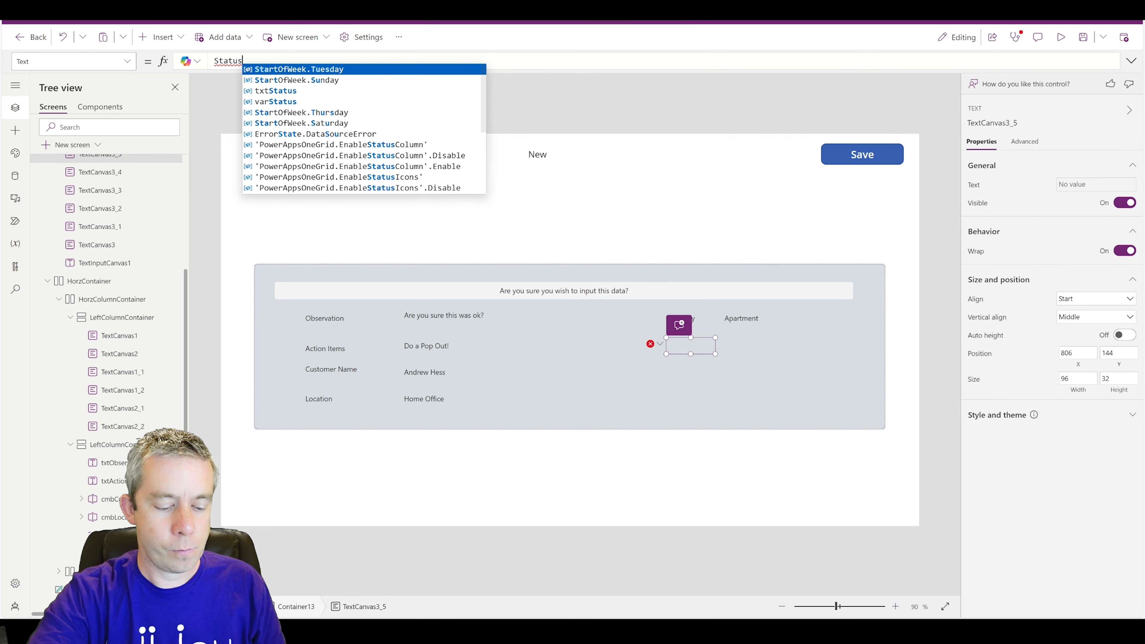
type("\"")
key("Home")
type("\"")
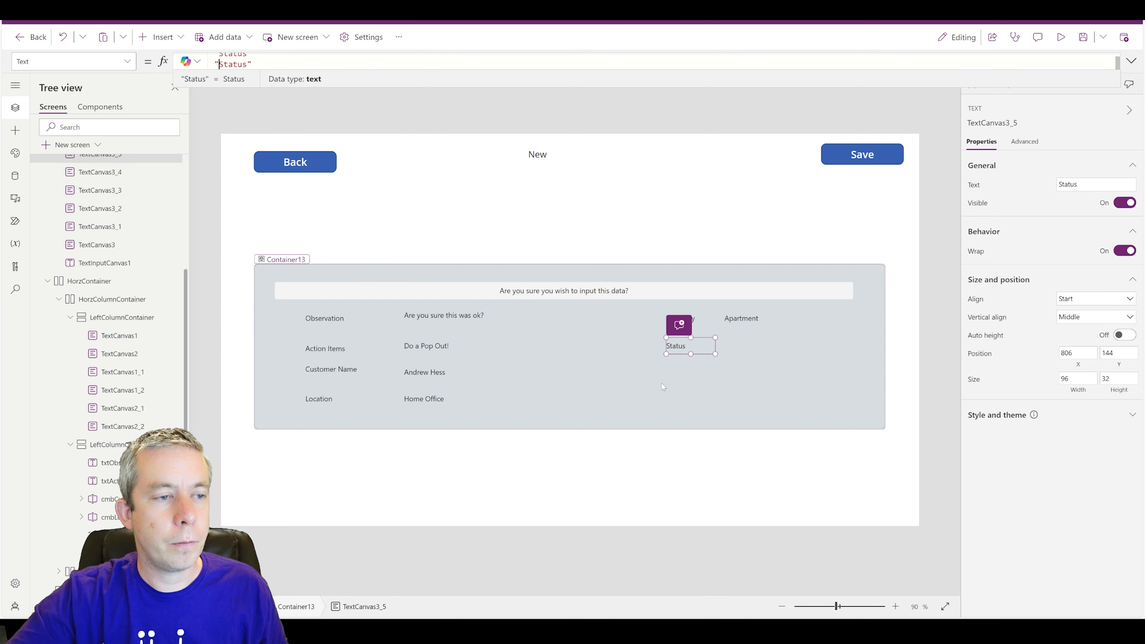
key("ctrl+z")
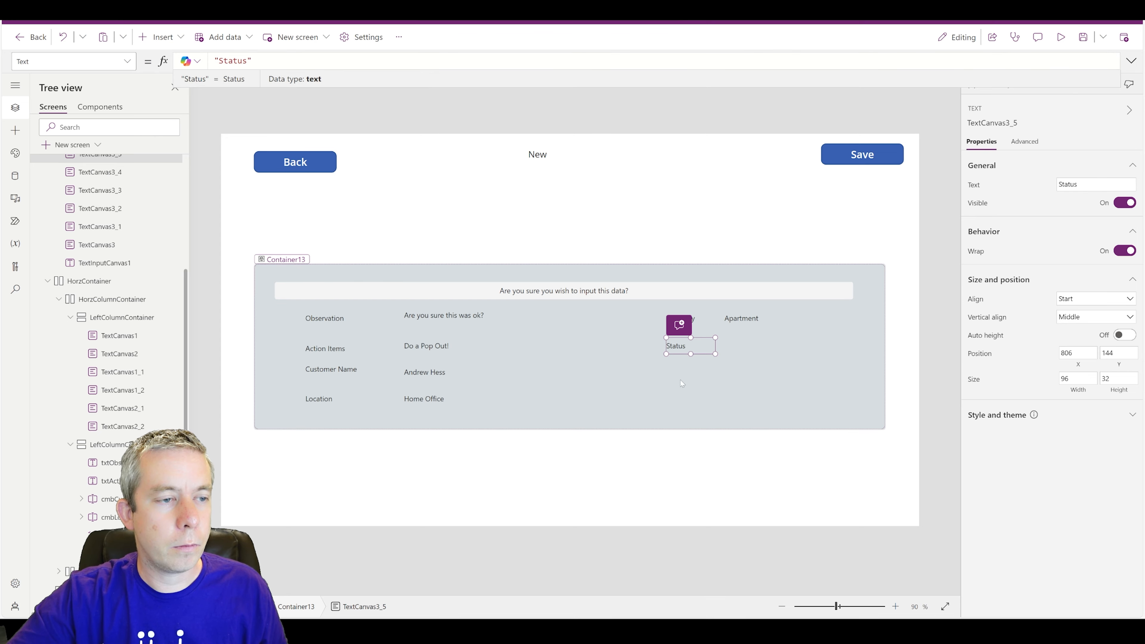
- Copy the Status label beside the caption and set its Text to txtStatus.Text
double_click(685, 348)
key("ctrl+c")
key("ctrl+v")
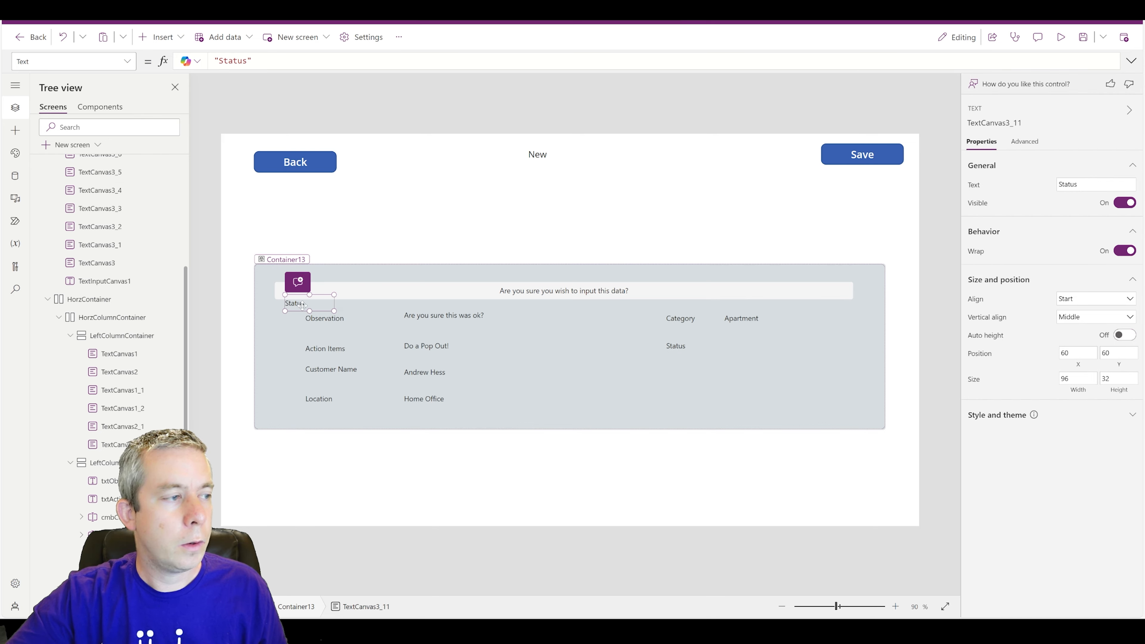
left_click_drag(302, 306, 732, 348)
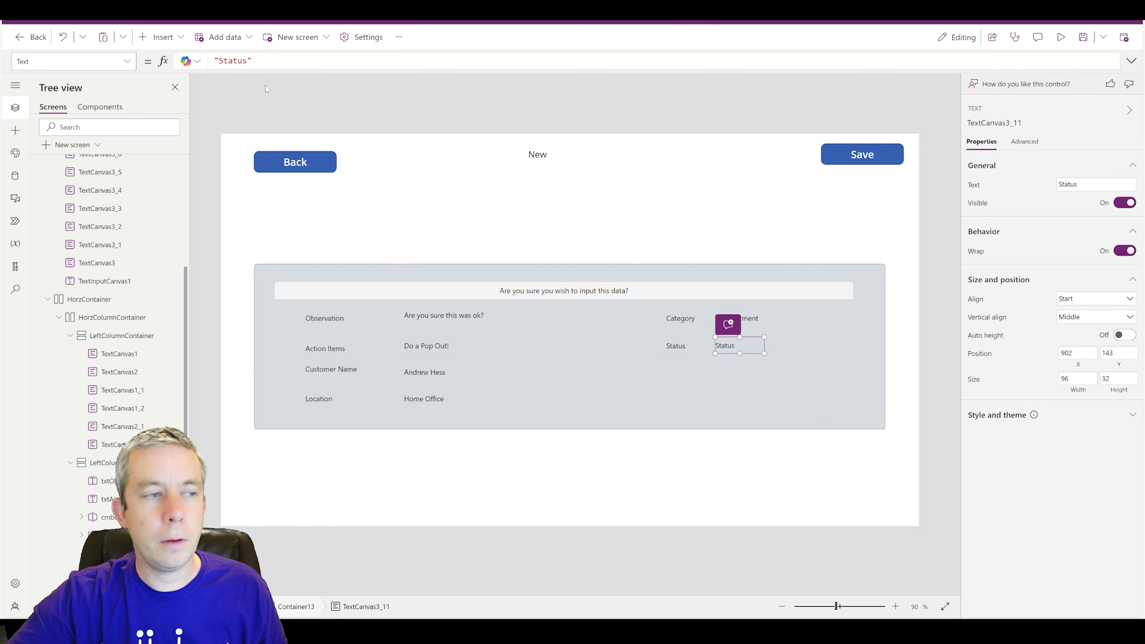
left_click_drag(266, 61, 64, 37)
type("txtStatu")
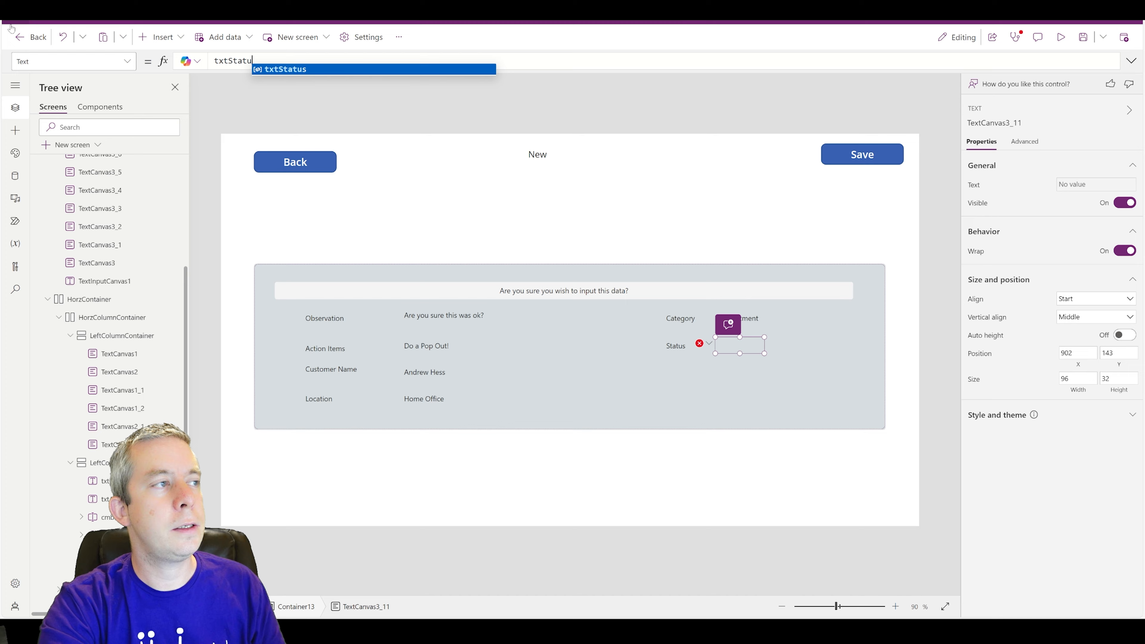
type("s.Text")
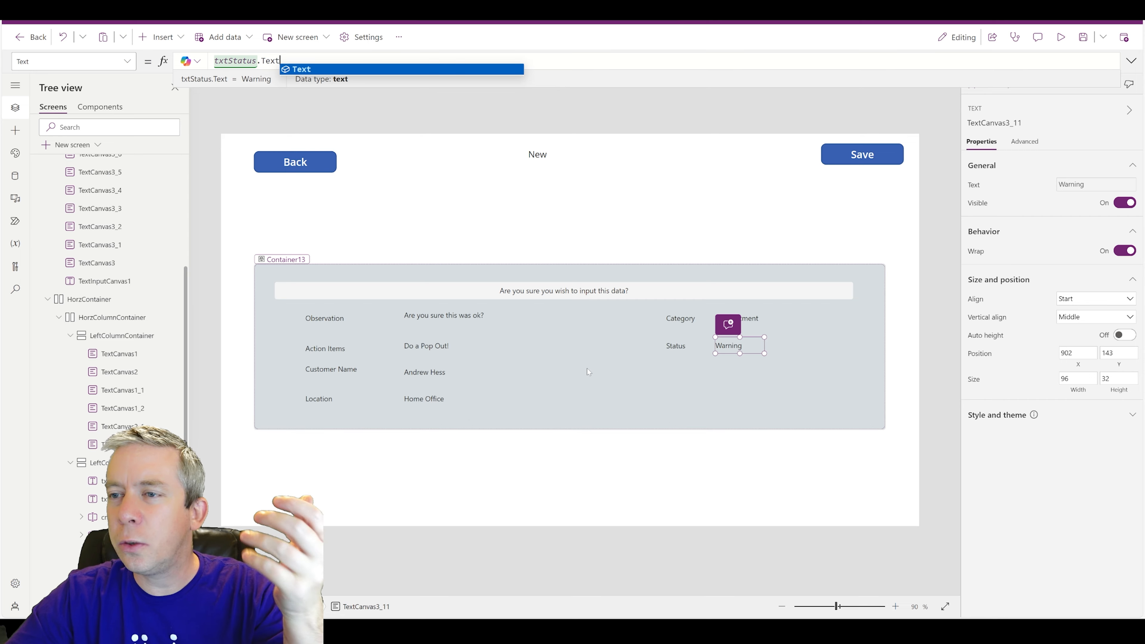
- Set the popup container's border radius to 50
left_click(663, 400)
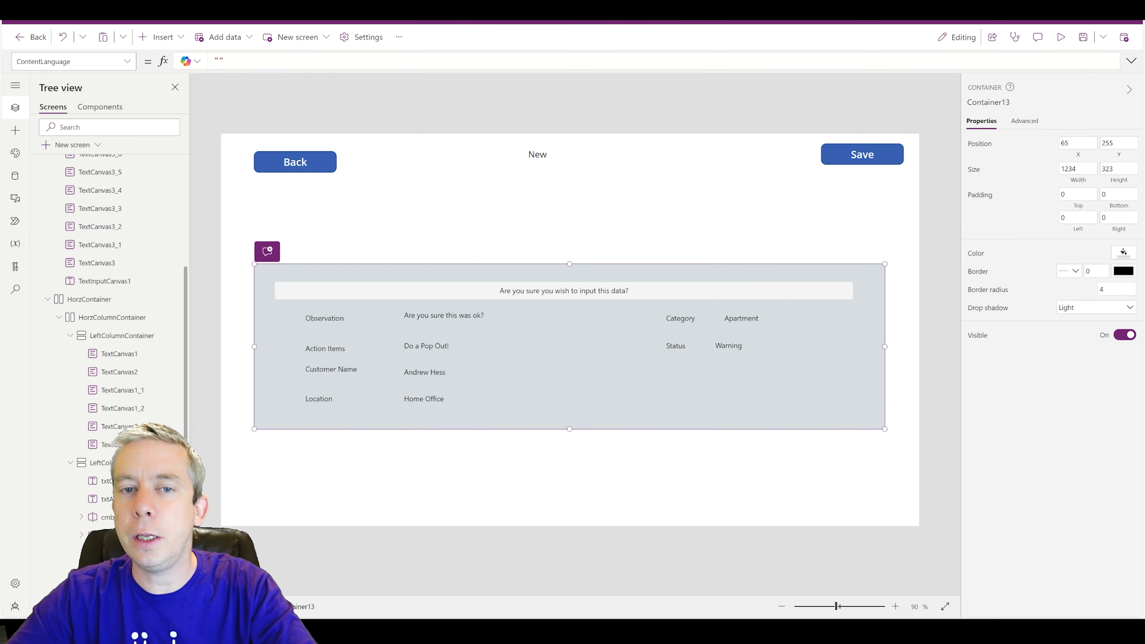
left_click_drag(1121, 292, 1020, 292)
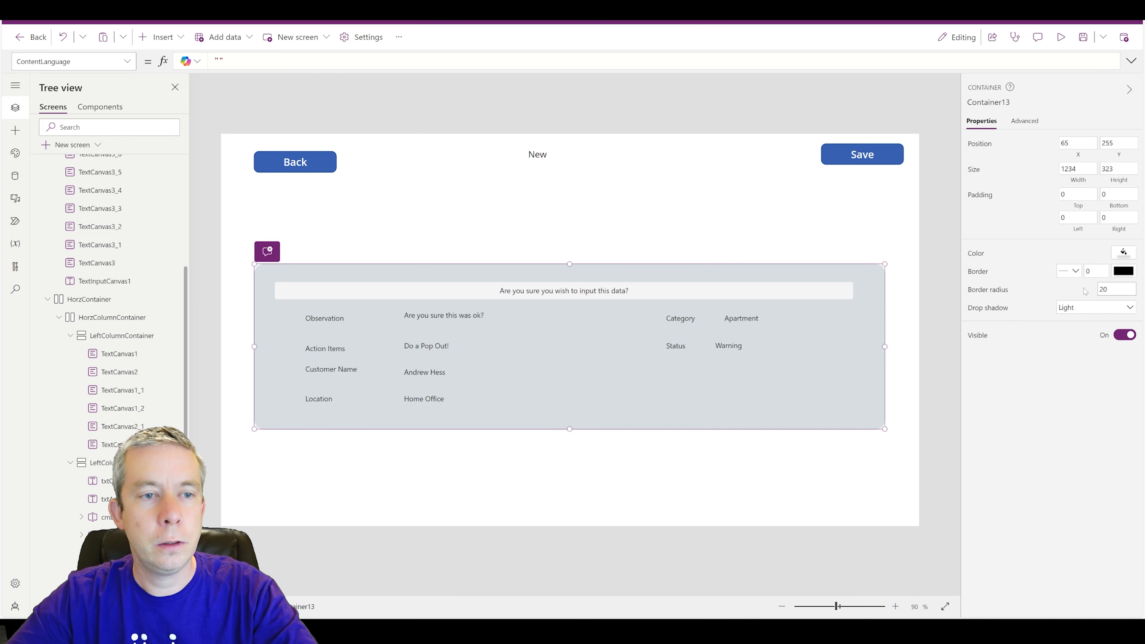
left_click(915, 311)
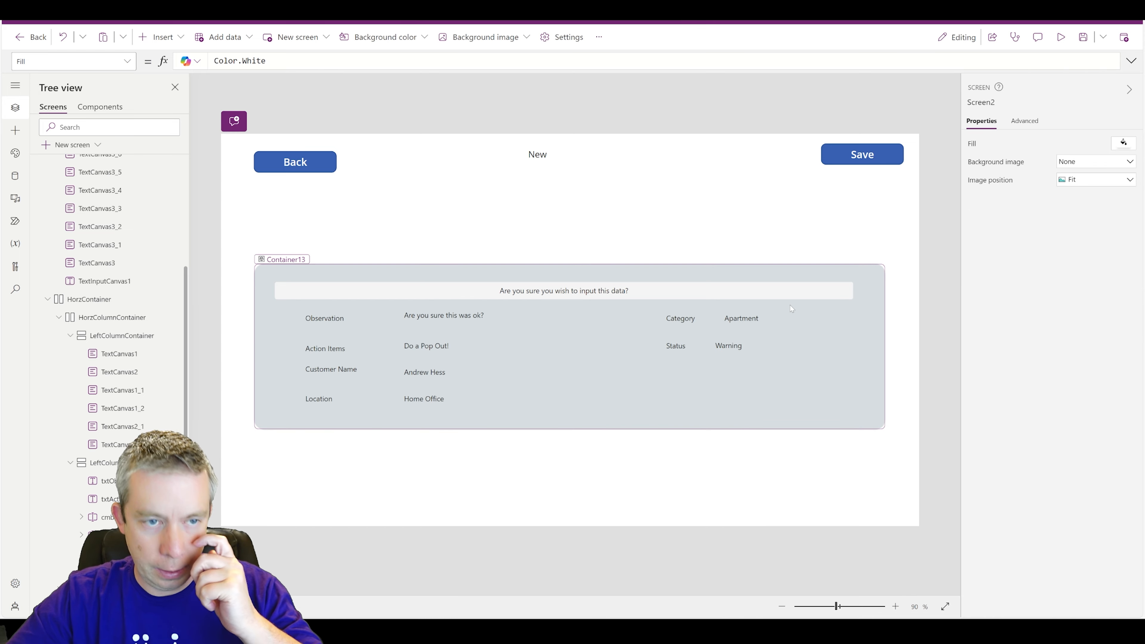
left_click(825, 352)
left_click_drag(1113, 291, 1000, 313)
type("50")
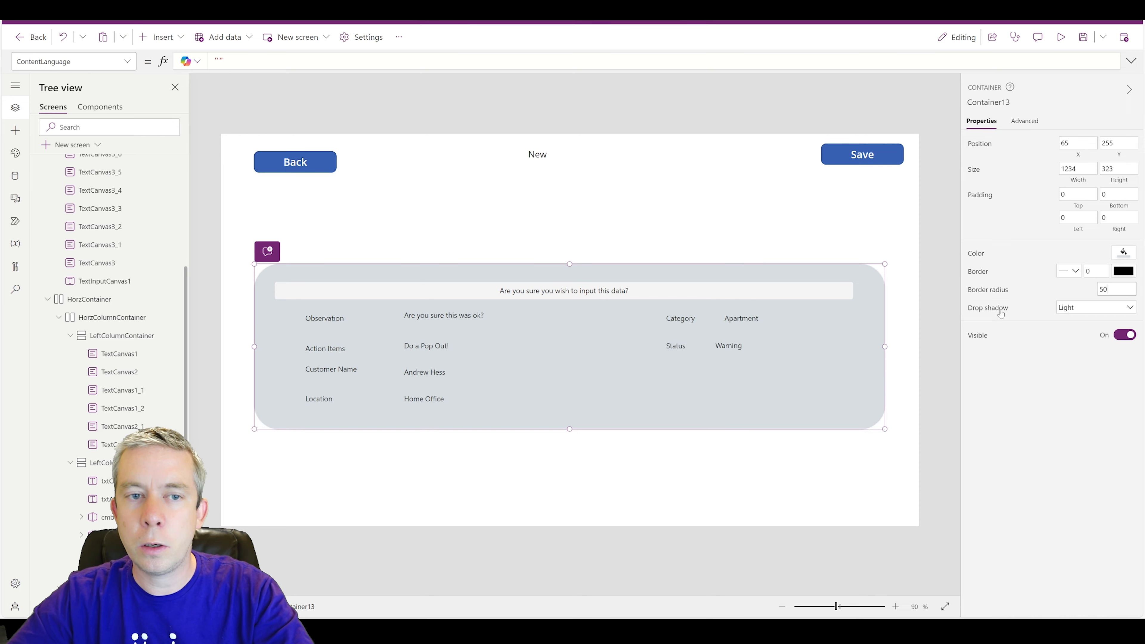
- Give the popup container a Bold drop shadow
left_click(1076, 311)
left_click(1073, 405)
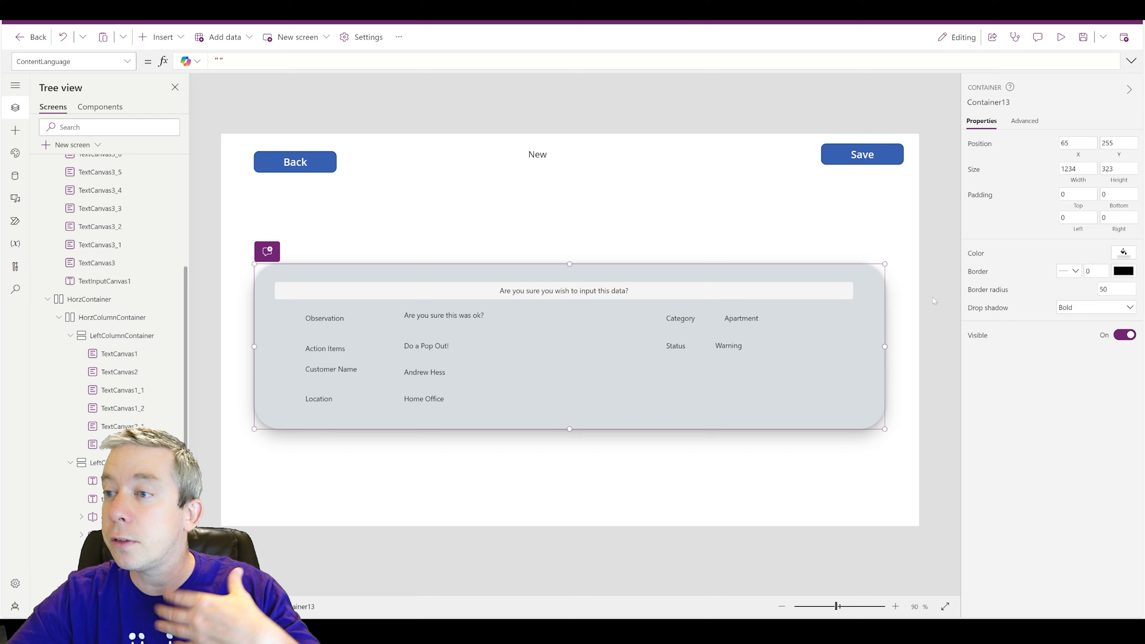
left_click(906, 317)
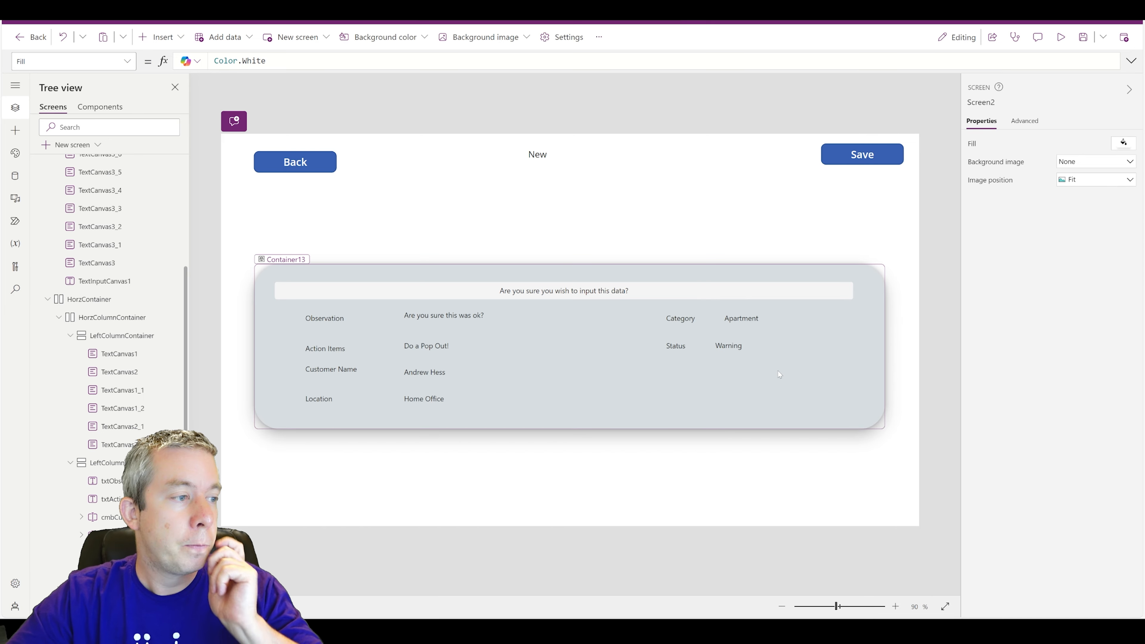
left_click(562, 402)
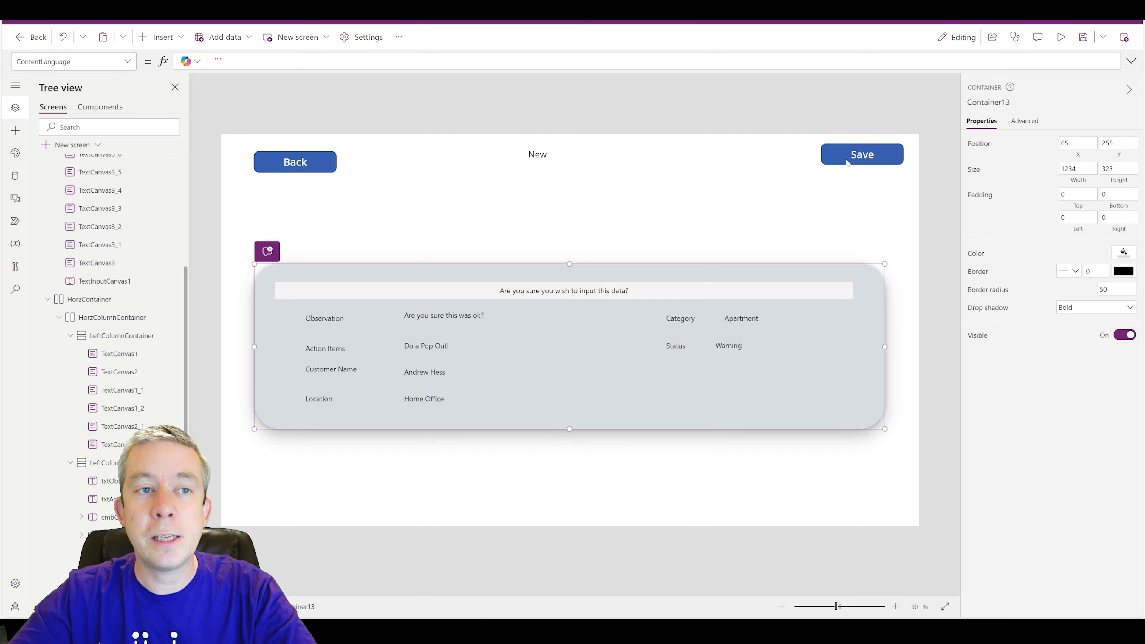
left_click(846, 160)
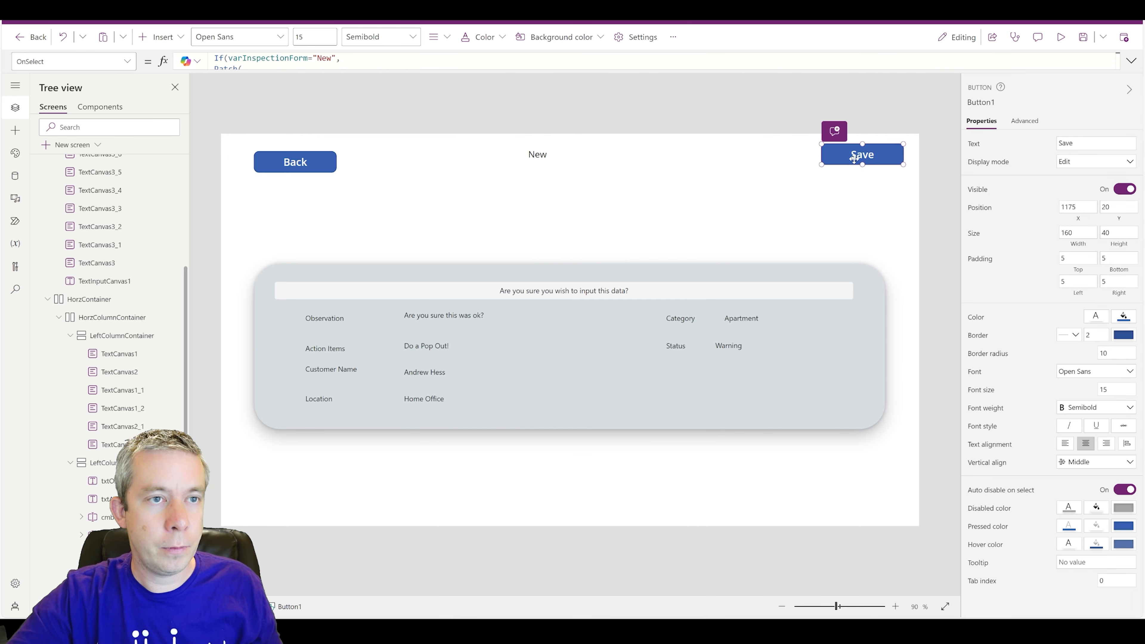
- Move the Save button into the popup container's bottom-right corner
key("Delete")
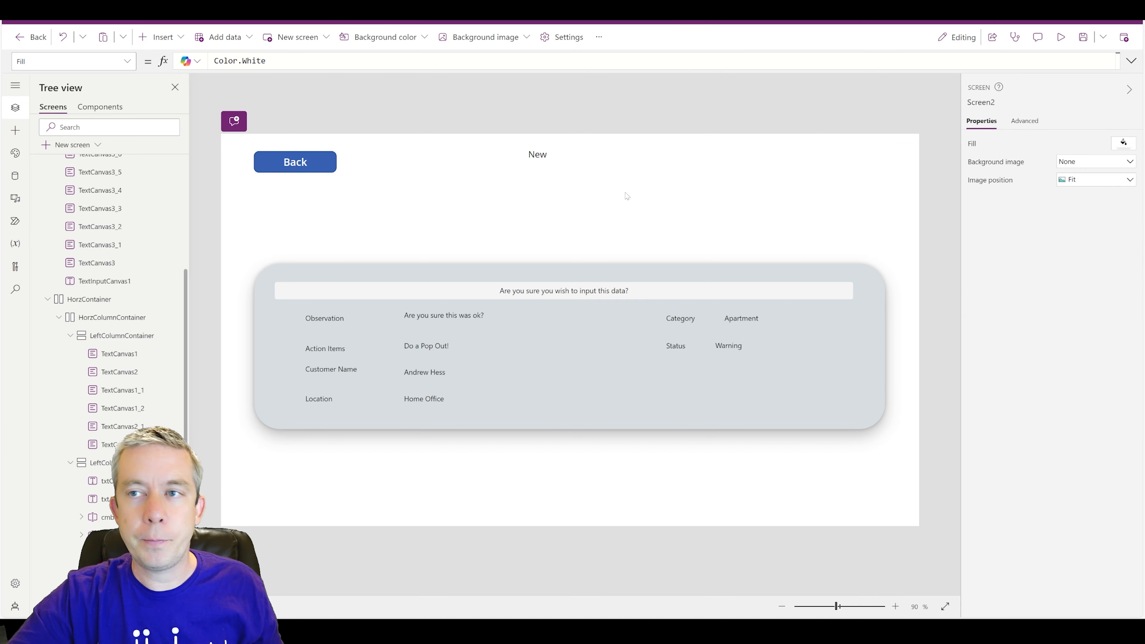
left_click(274, 352)
scroll(128, 374, "down", 1)
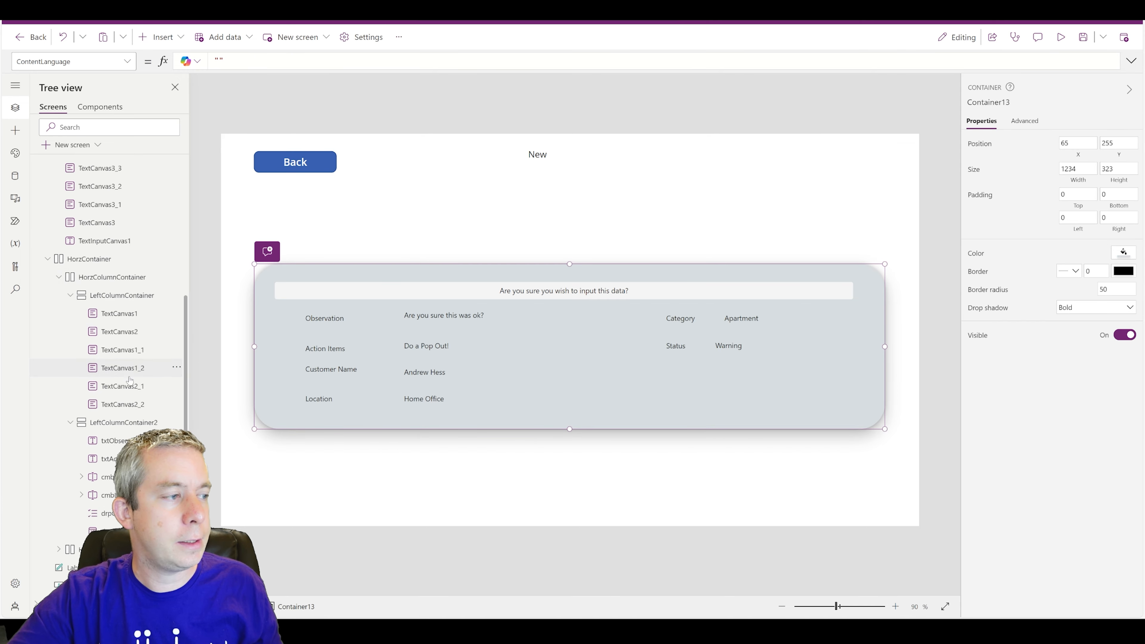
scroll(129, 381, "up", 4)
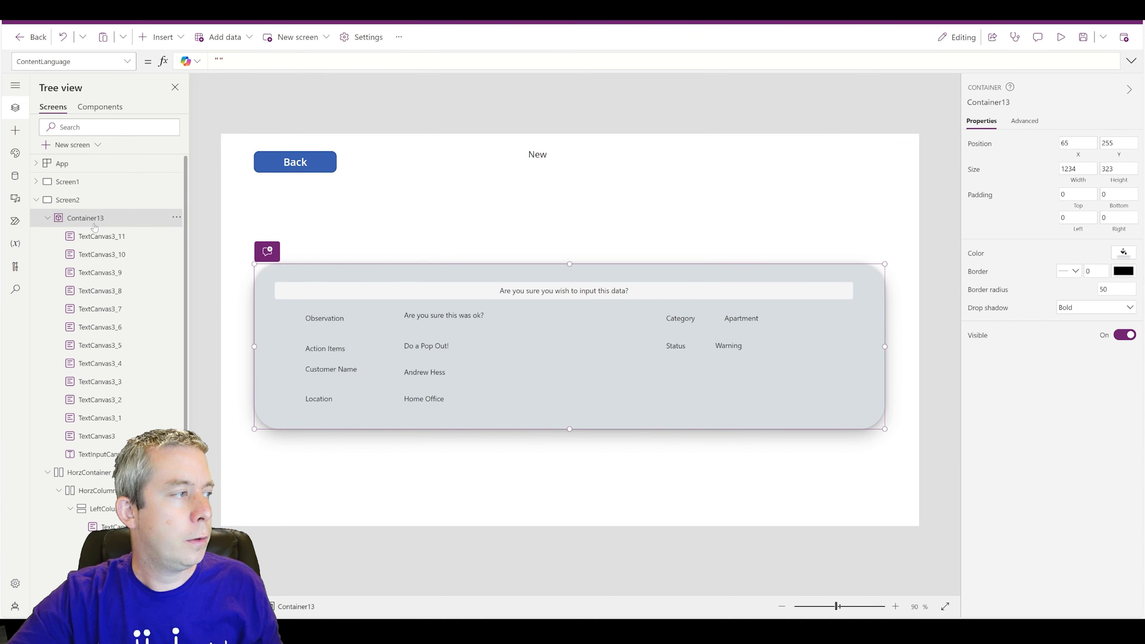
key("ctrl+v")
left_click_drag(311, 265, 818, 401)
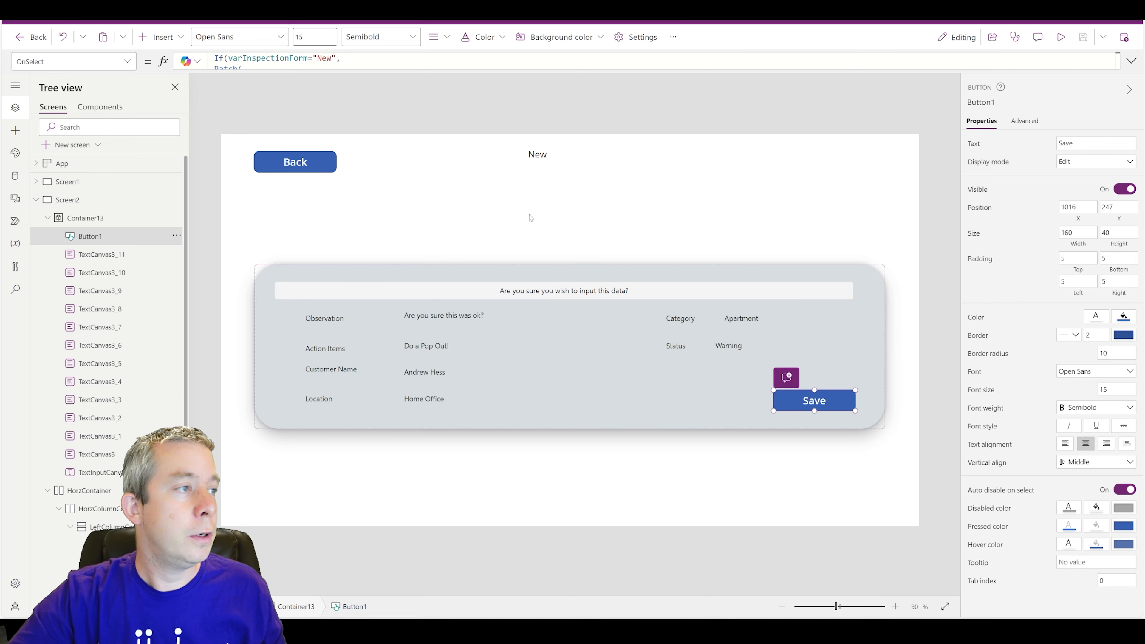
- Paste a copy of the Save button at the screen's top-right beside Back
left_click(824, 218)
left_click(813, 400)
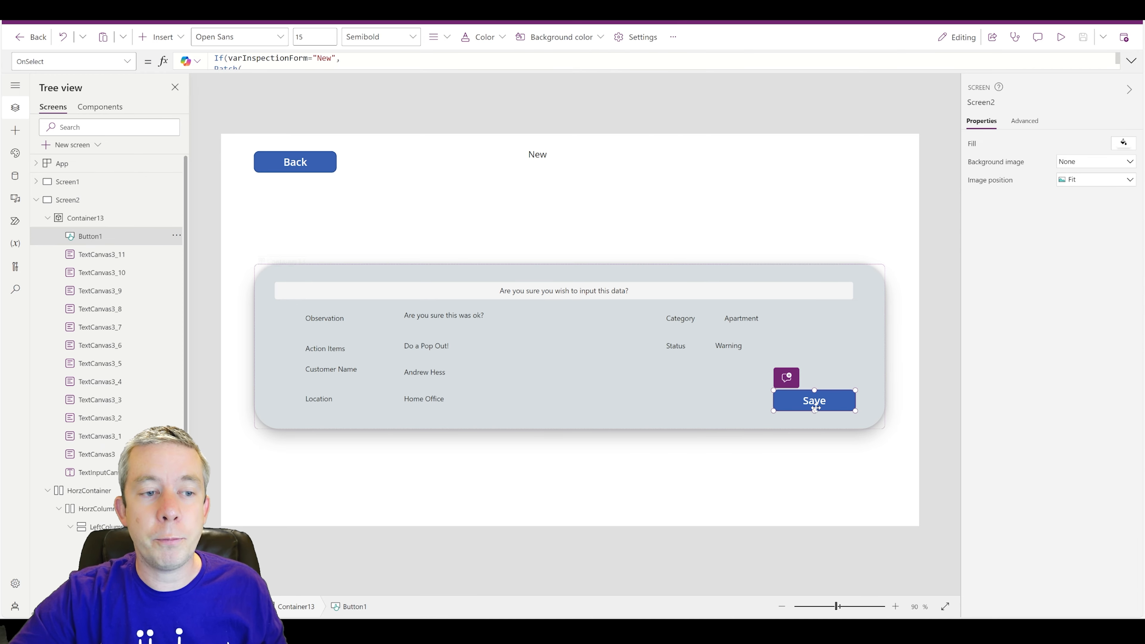
left_click(884, 215)
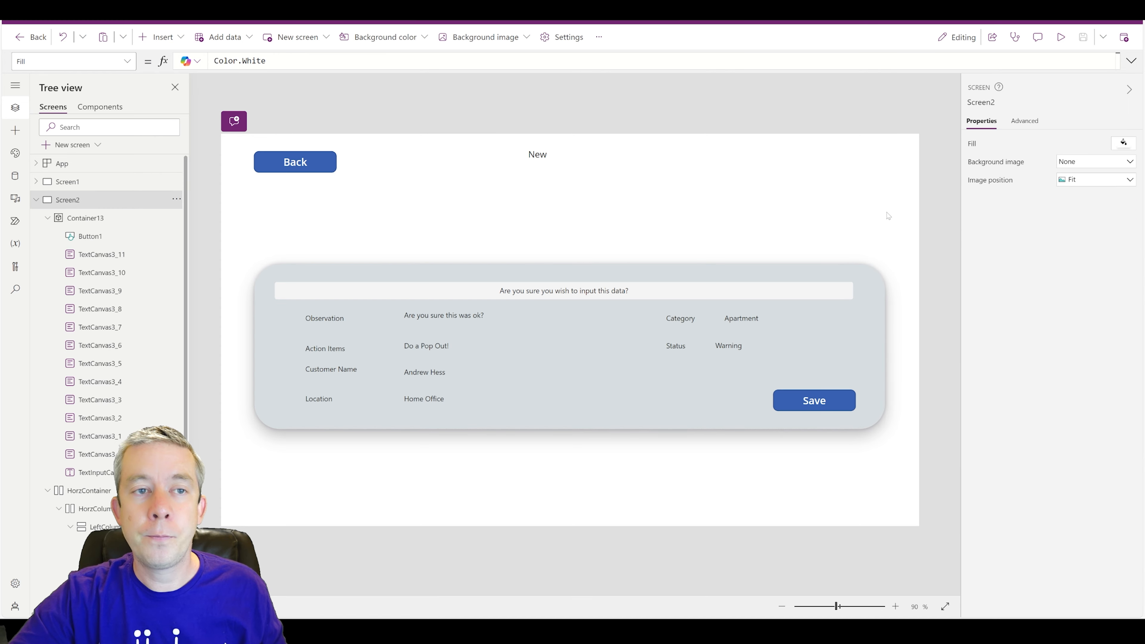
key("ctrl+v")
left_click_drag(787, 275, 819, 169)
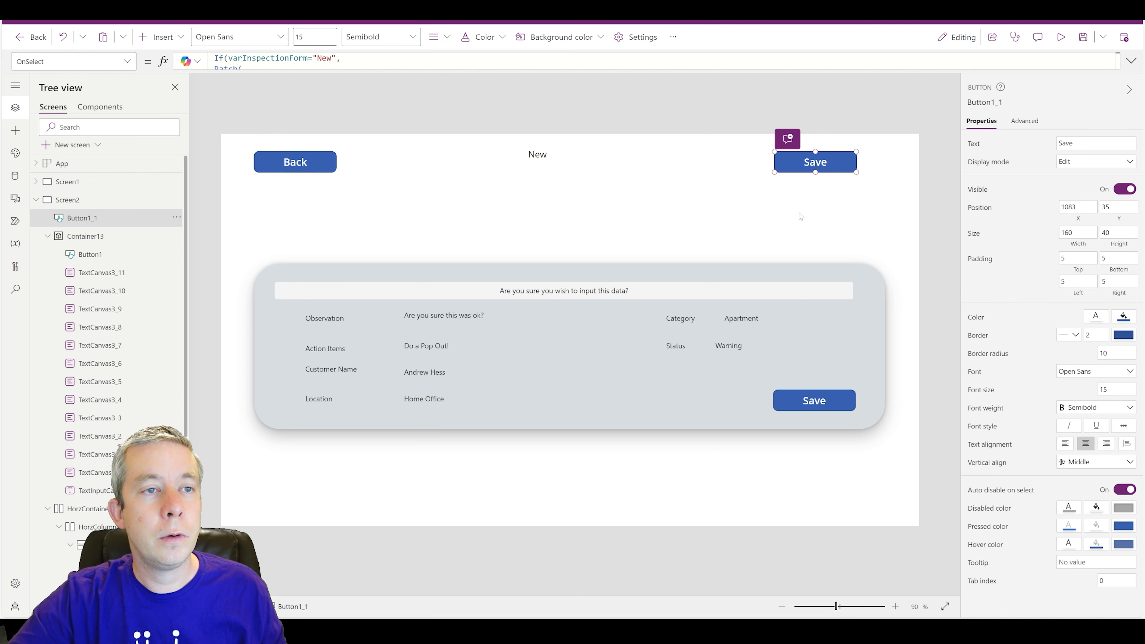
- Change the top-right button's Text to 'Submit'
left_click(814, 400)
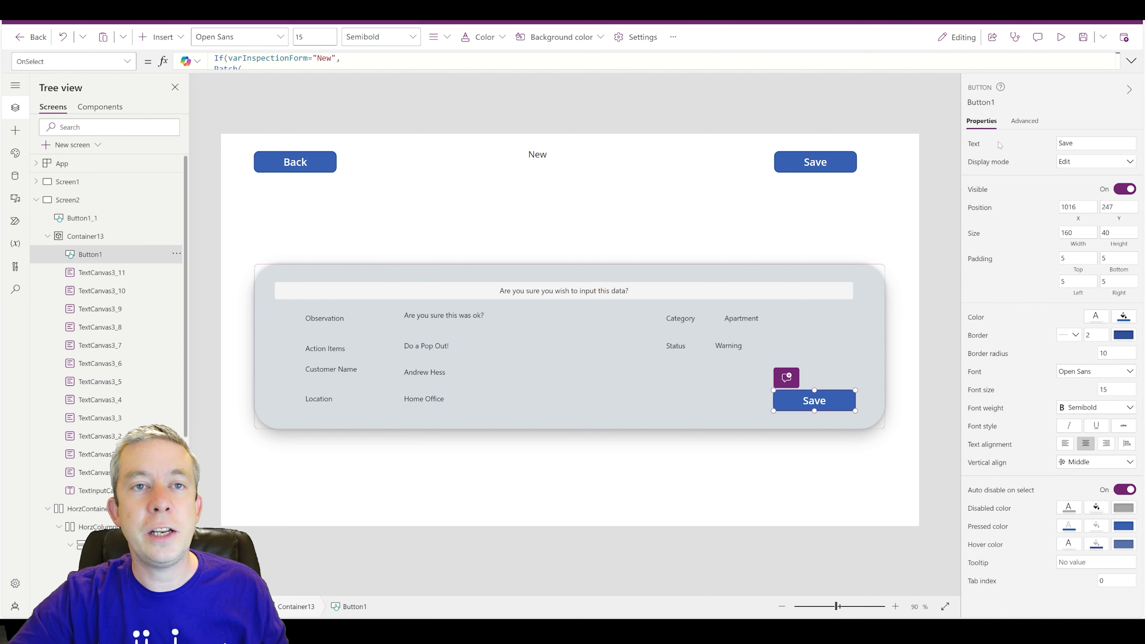
left_click(791, 157)
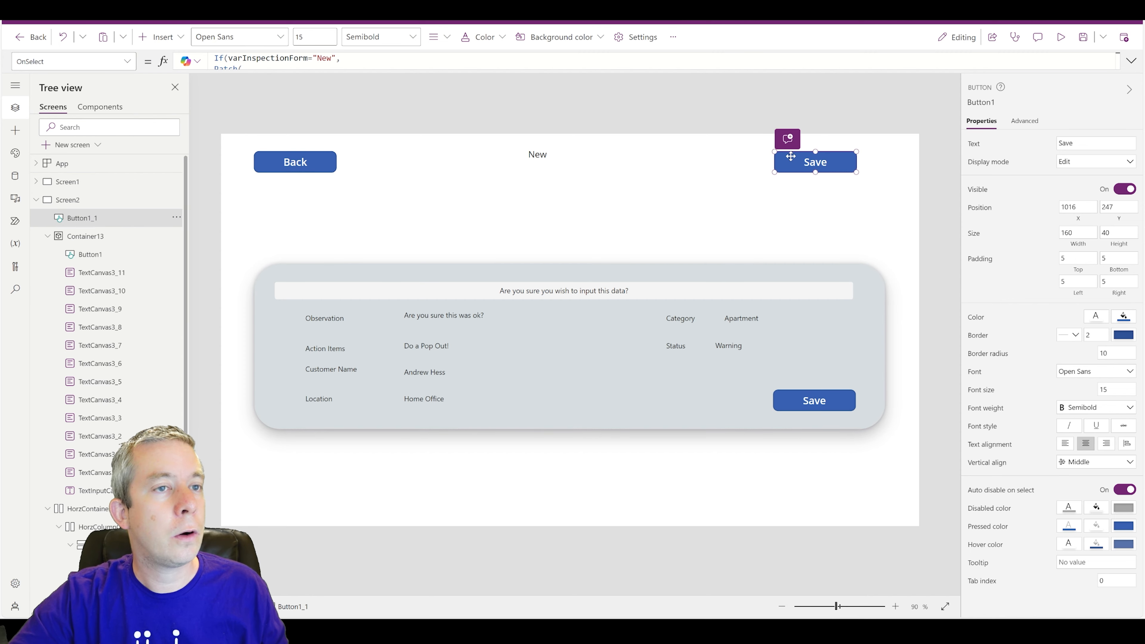
left_click(127, 61)
scroll(60, 209, "down", 10)
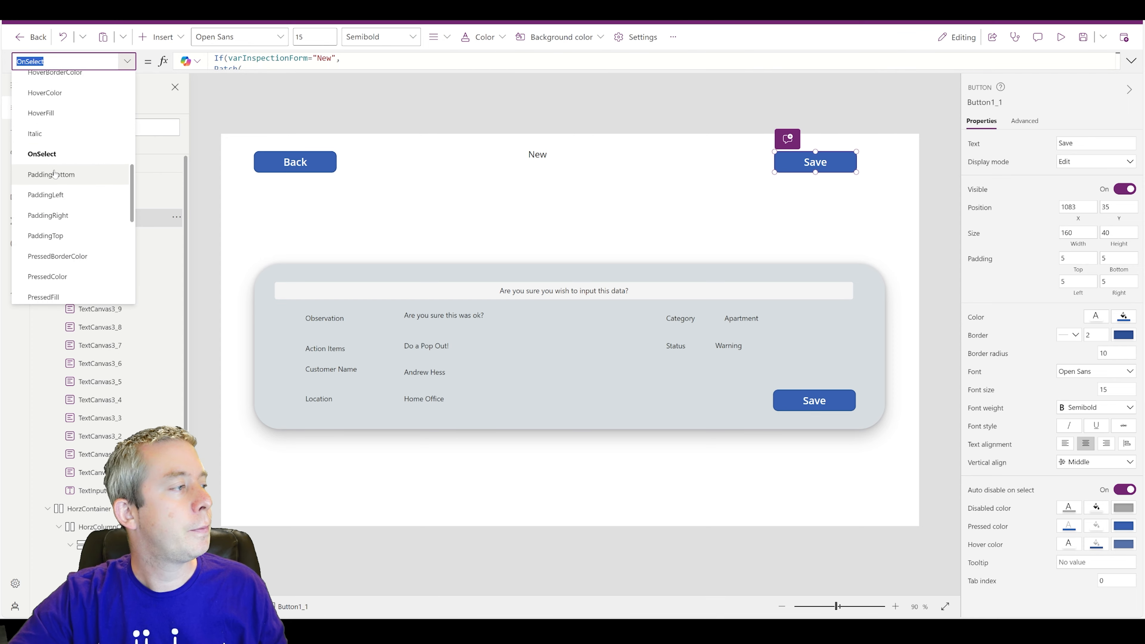
scroll(59, 208, "down", 3)
left_click(49, 219)
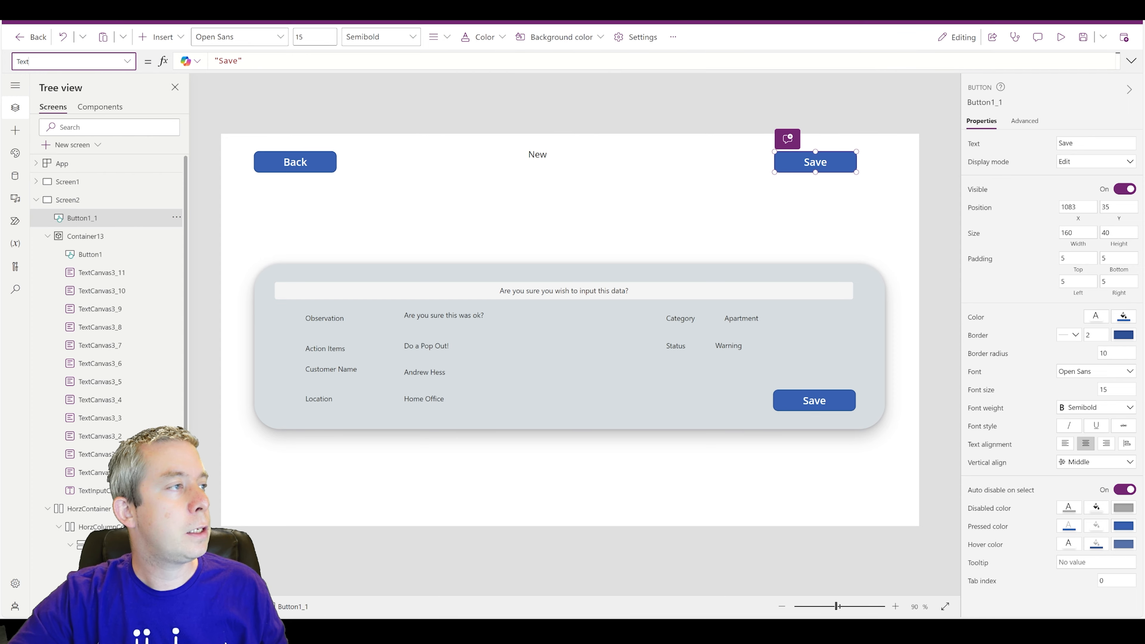
double_click(229, 61)
type("Sub")
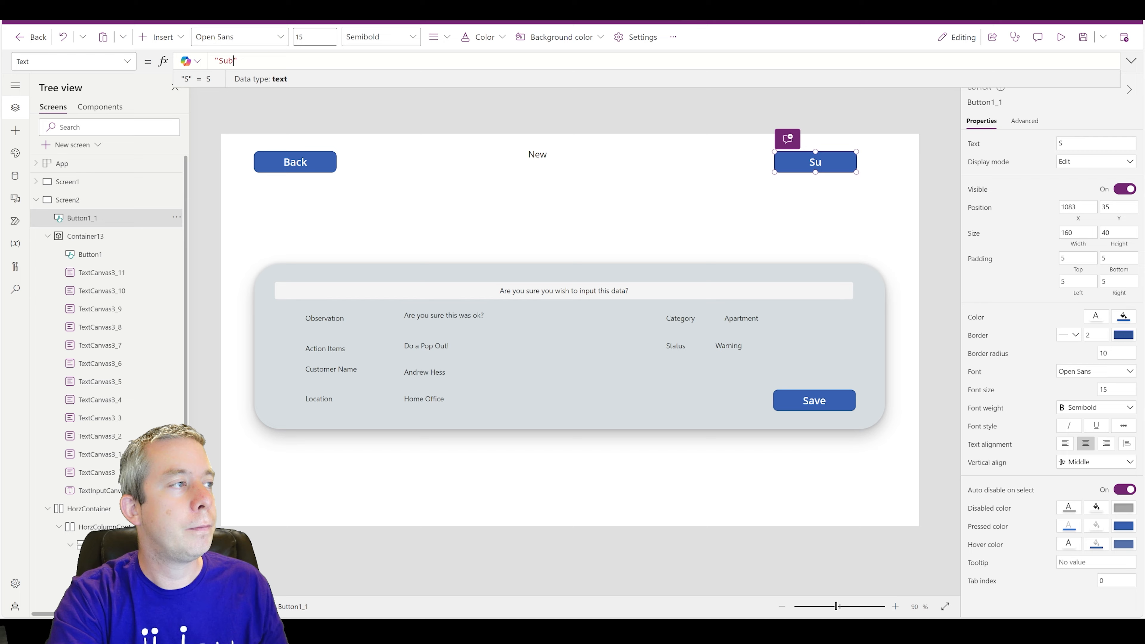
type("mit")
left_click(785, 183)
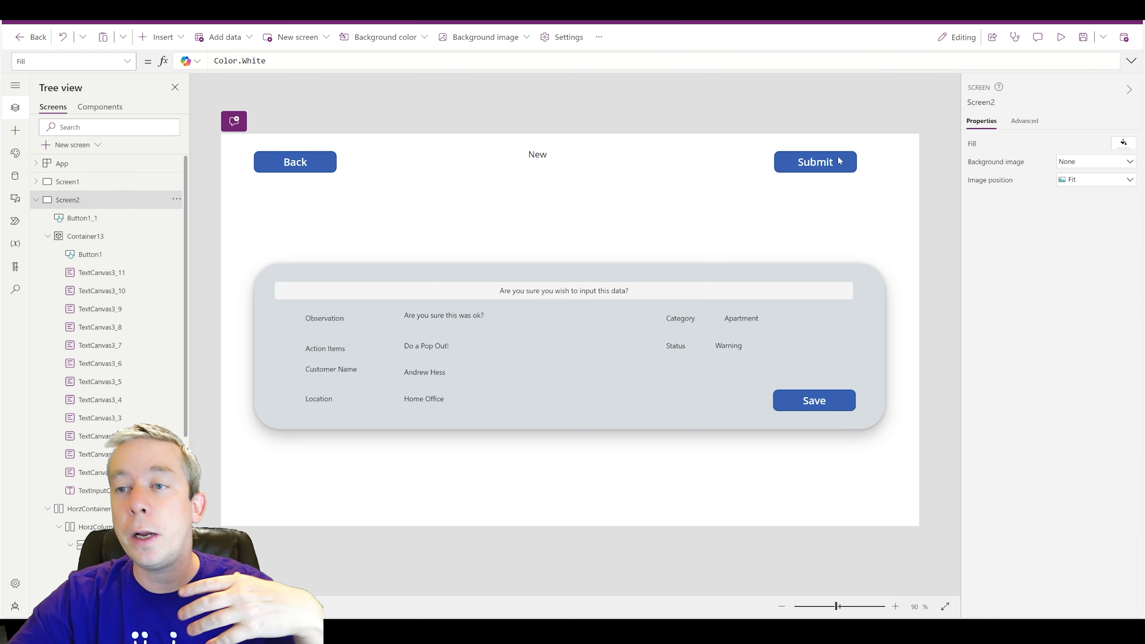
- Show the Submit button's OnSelect formula
left_click(805, 170)
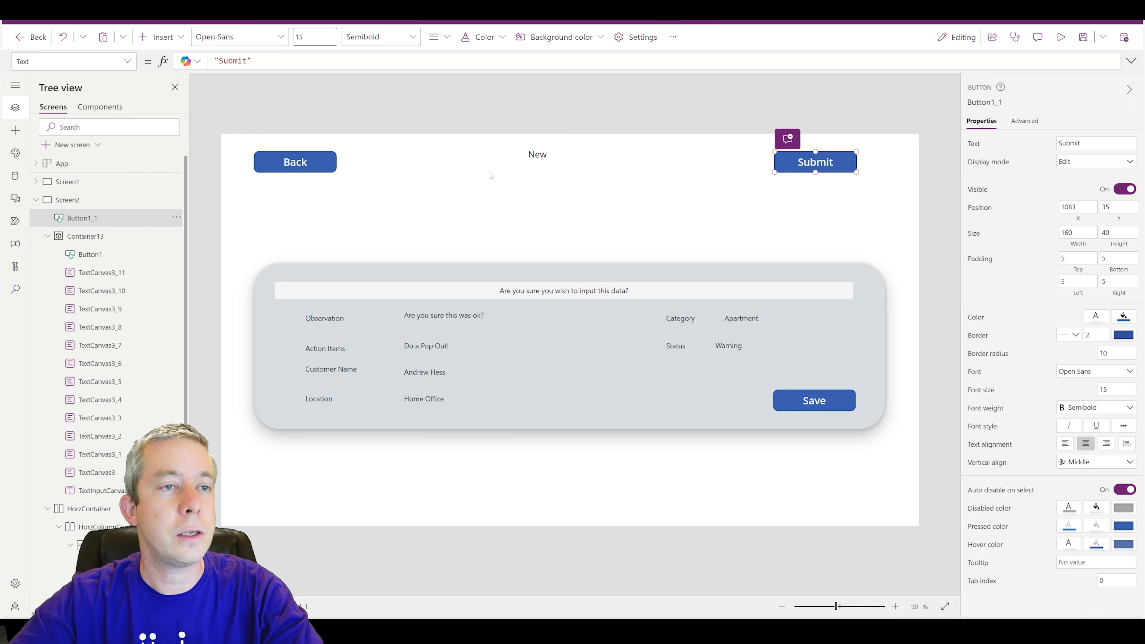
left_click(127, 61)
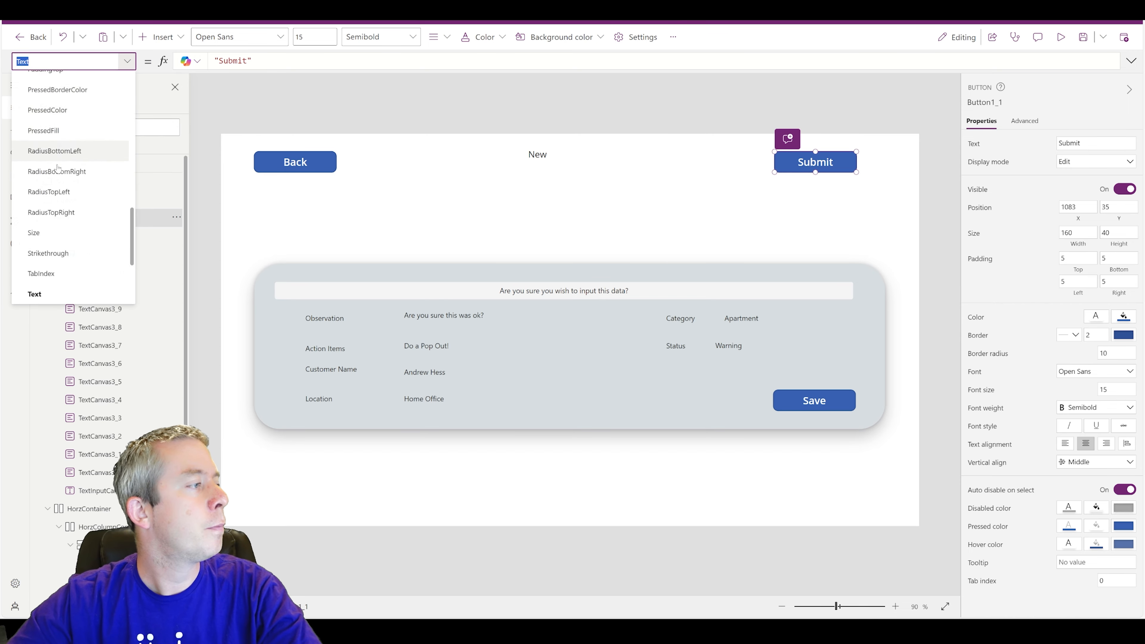
scroll(49, 225, "up", 5)
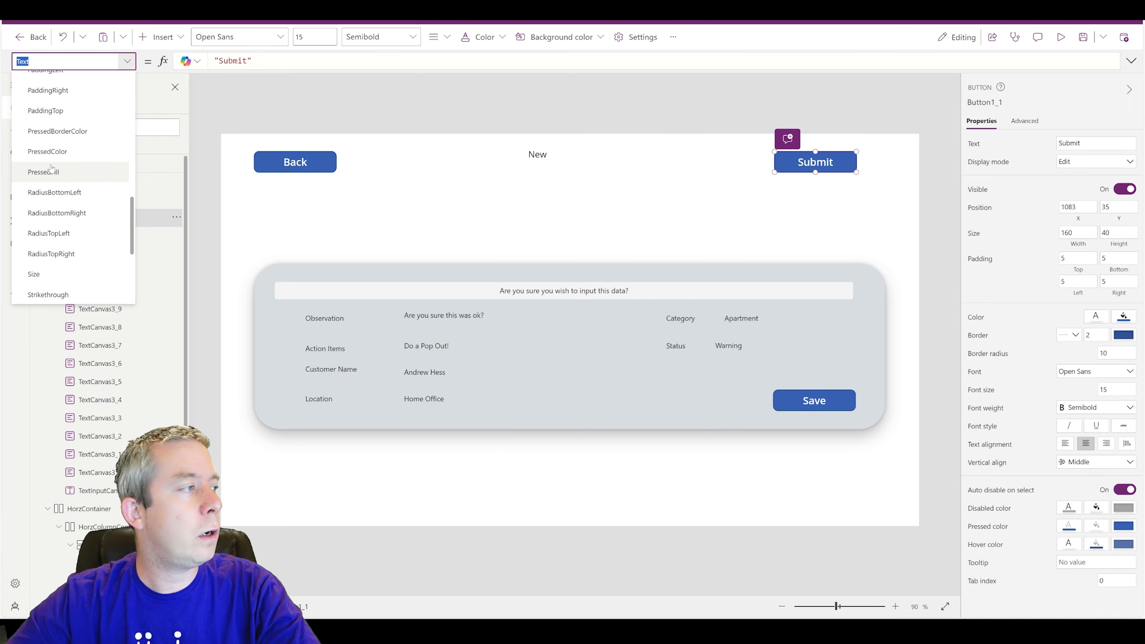
left_click(47, 135)
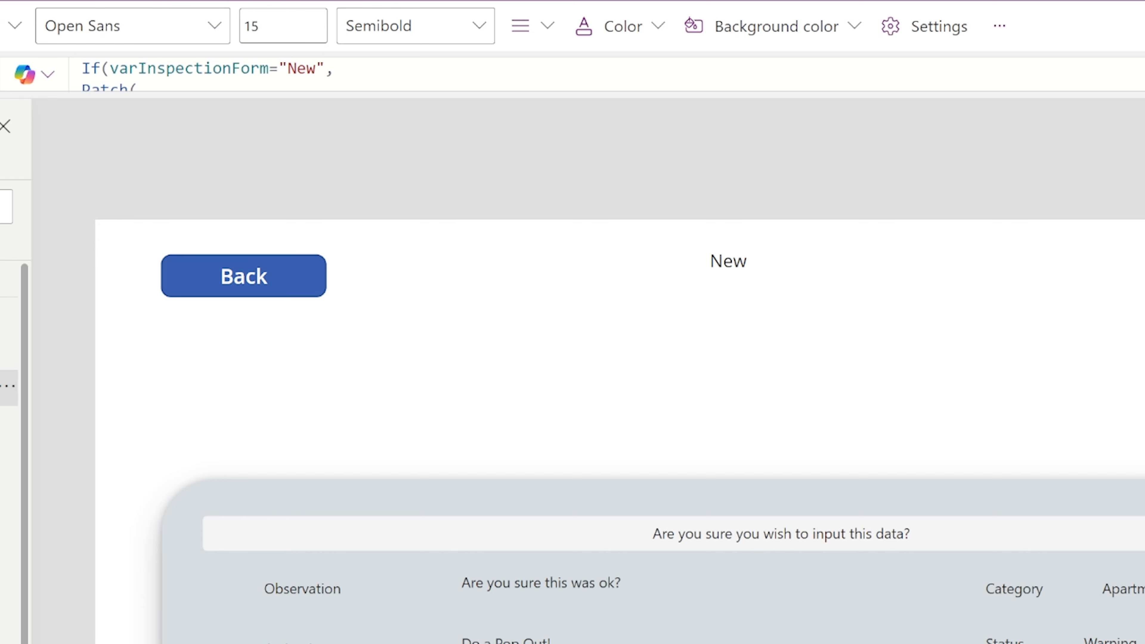
- Replace the Submit button's OnSelect formula with UpdateContext({varPopOut:!varPopOut})
left_click(1140, 74)
left_click(130, 133)
key("ctrl+a")
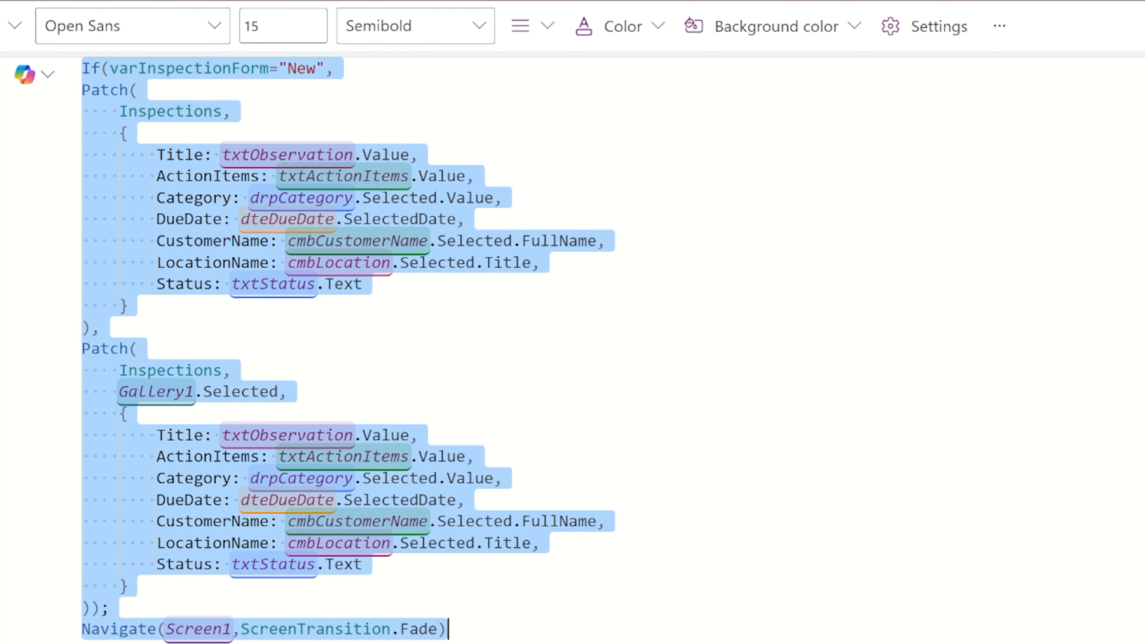
type("UpdateConte")
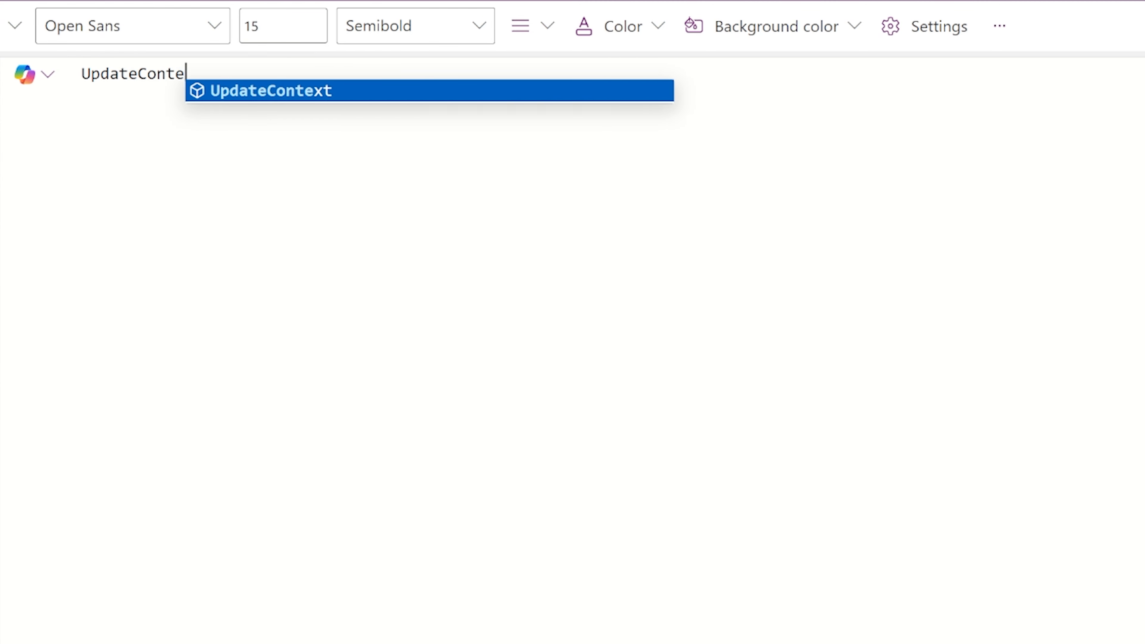
type("xt({var")
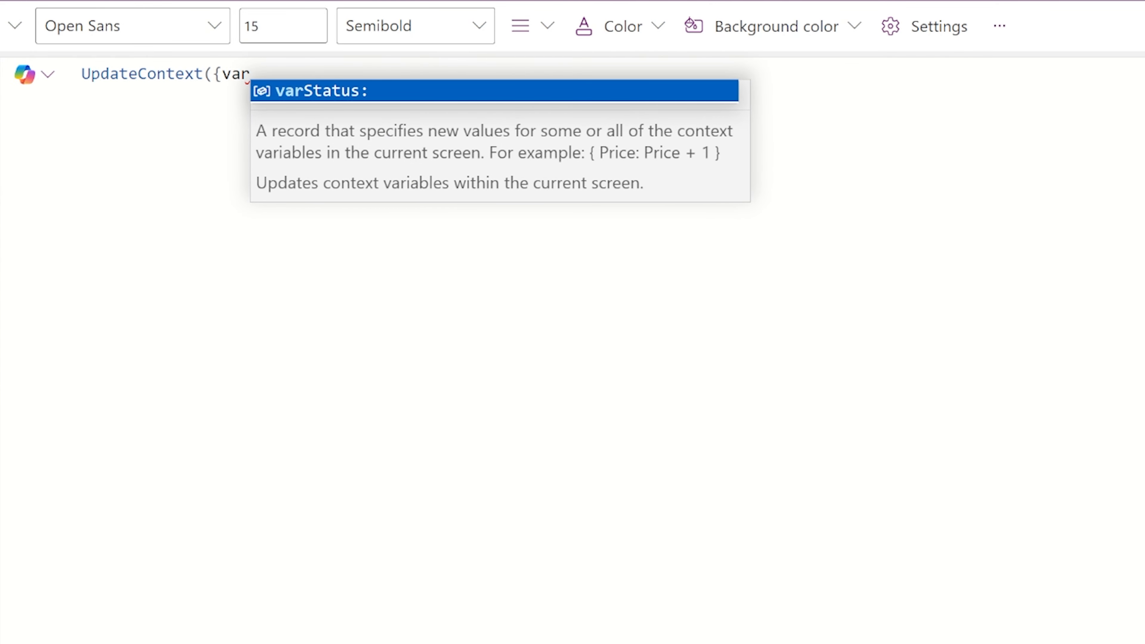
type("PopOut")
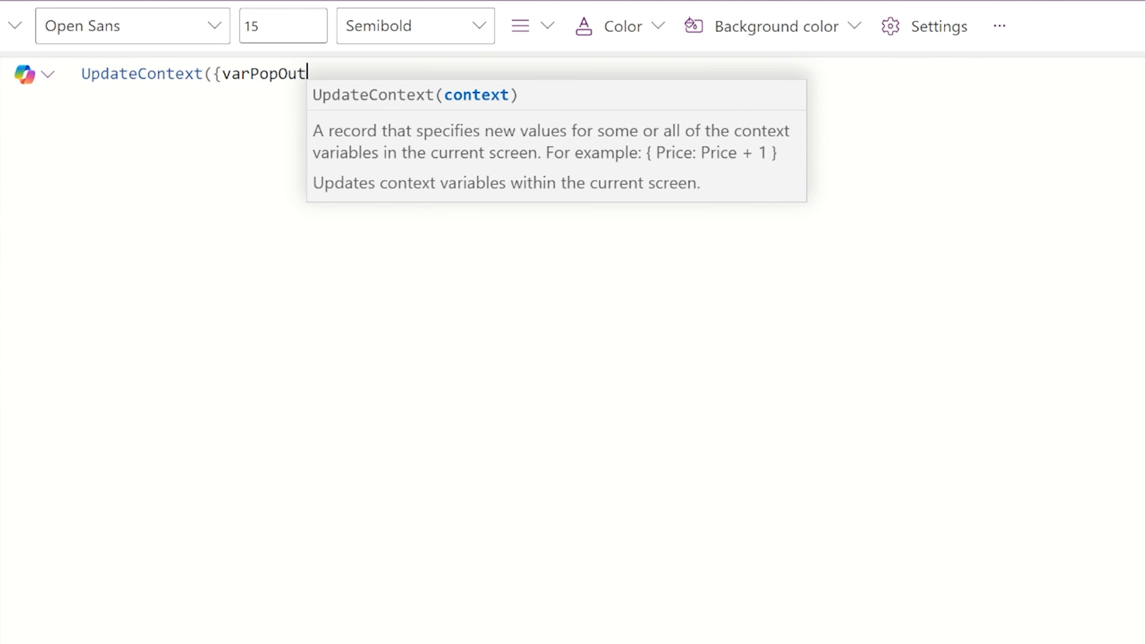
type(":!varPo")
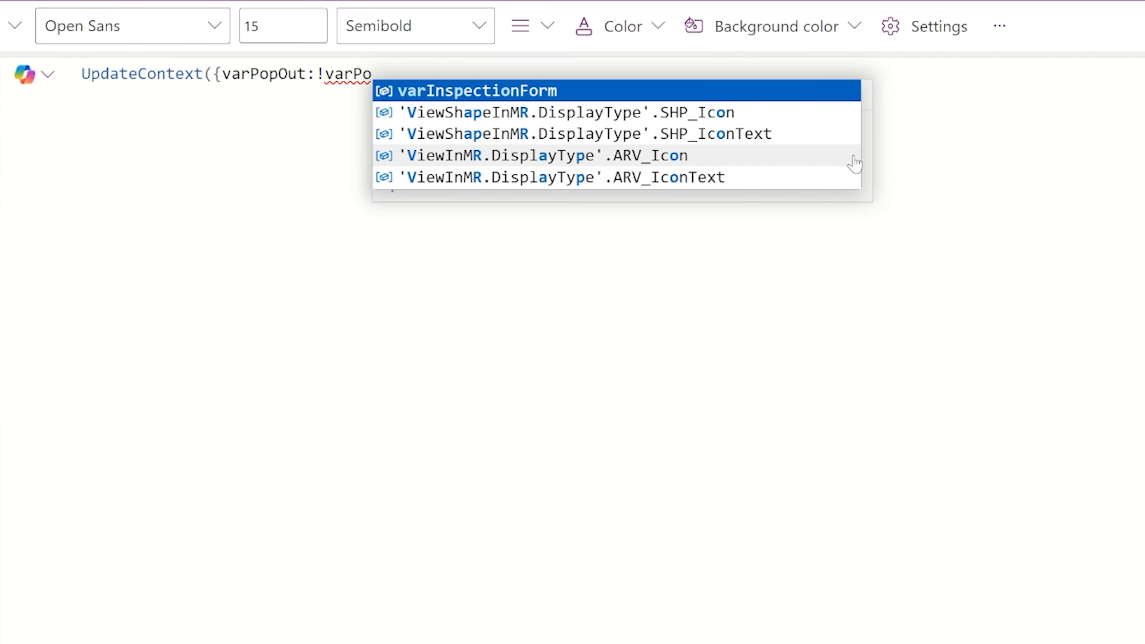
type("pOut}{")
key("BackSpace")
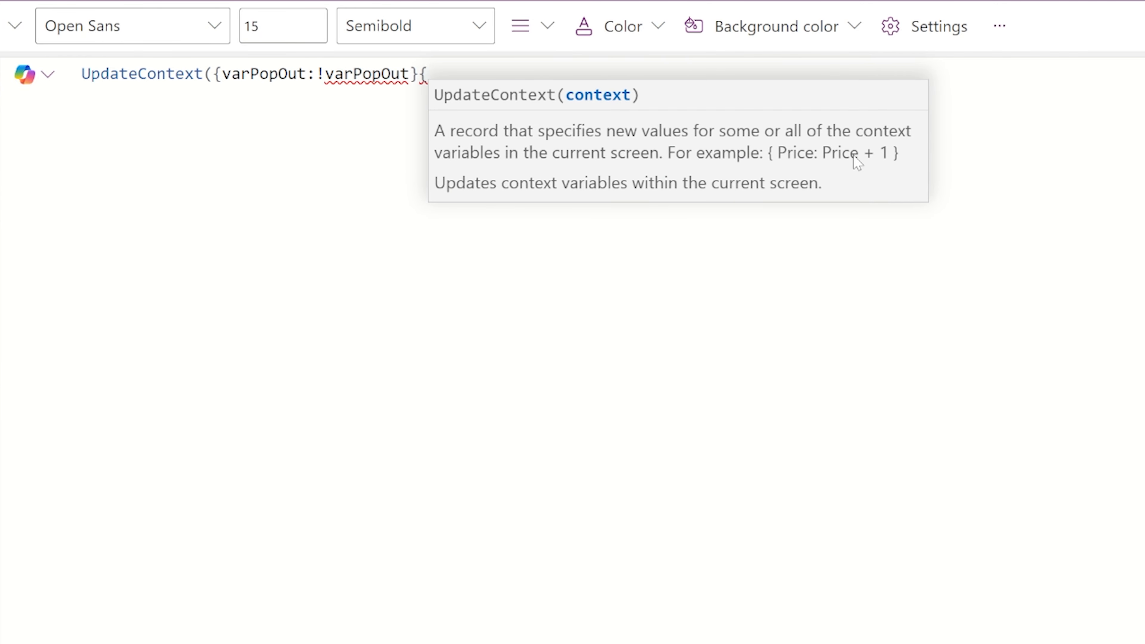
type(")")
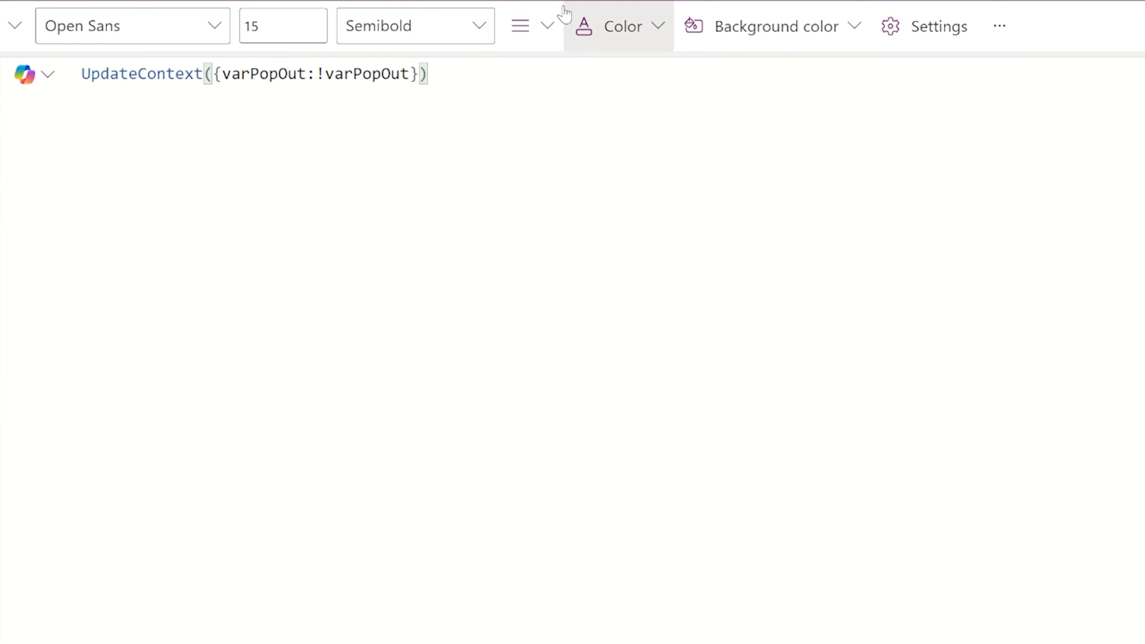
key("ctrl+a")
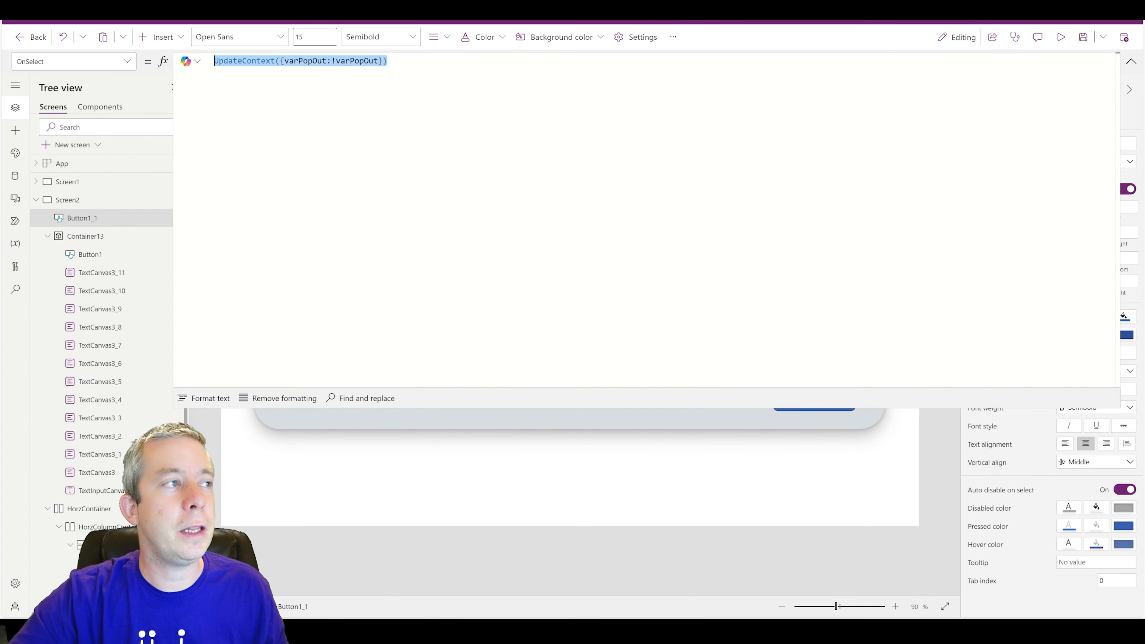
left_click(1131, 61)
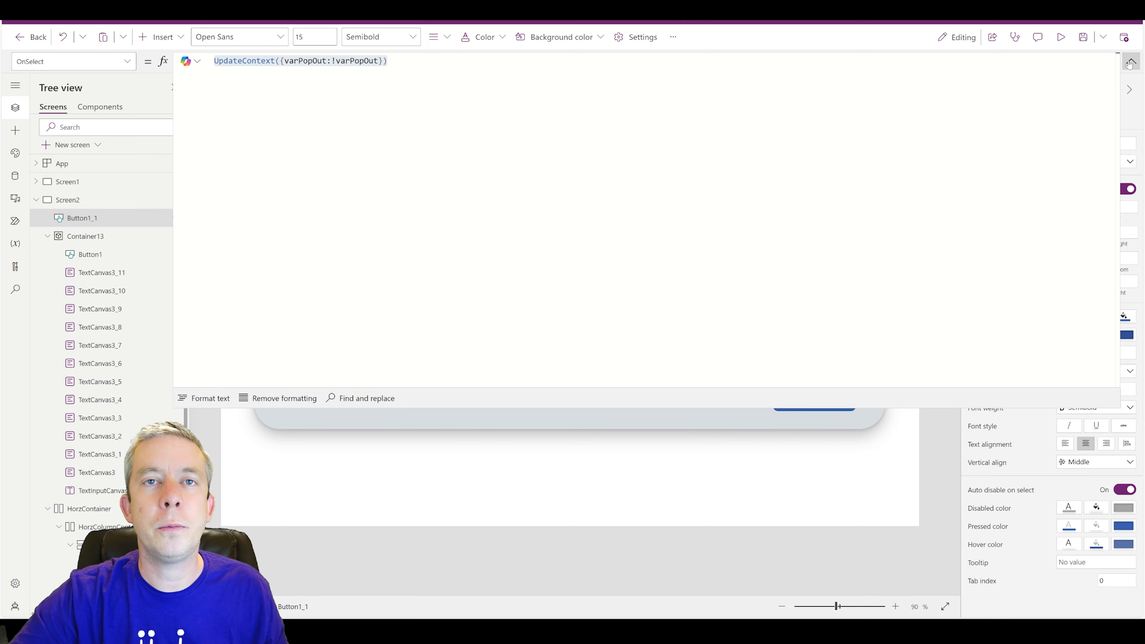
left_click(789, 404)
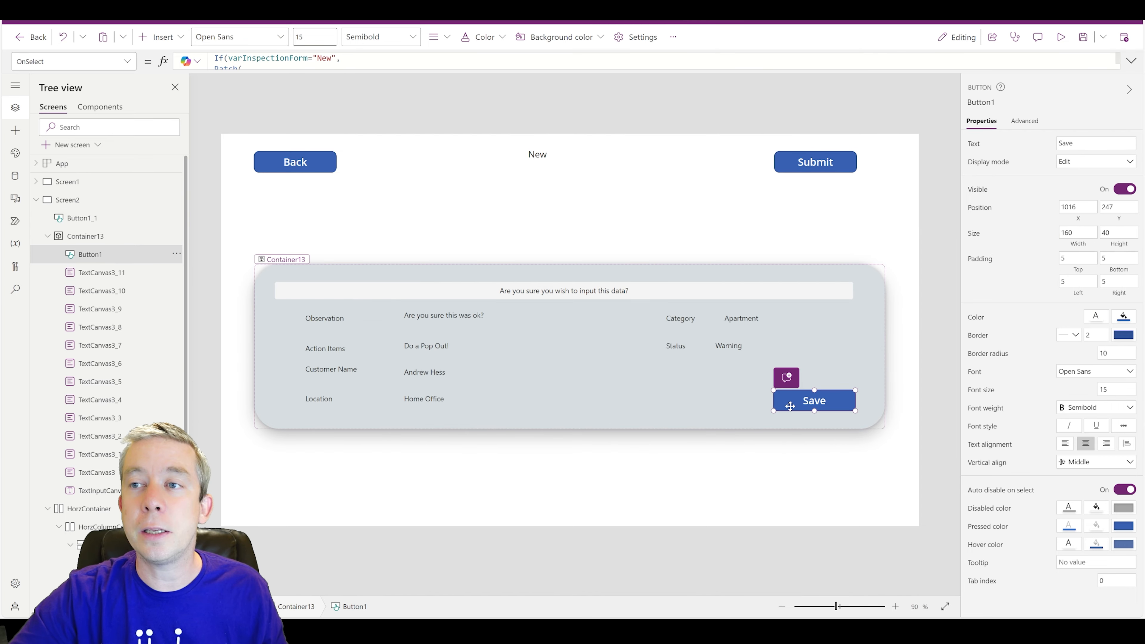
- Duplicate the popup's Save button, place the copy left of Save, and relabel it Cancel
key("ctrl+c")
key("ctrl+v")
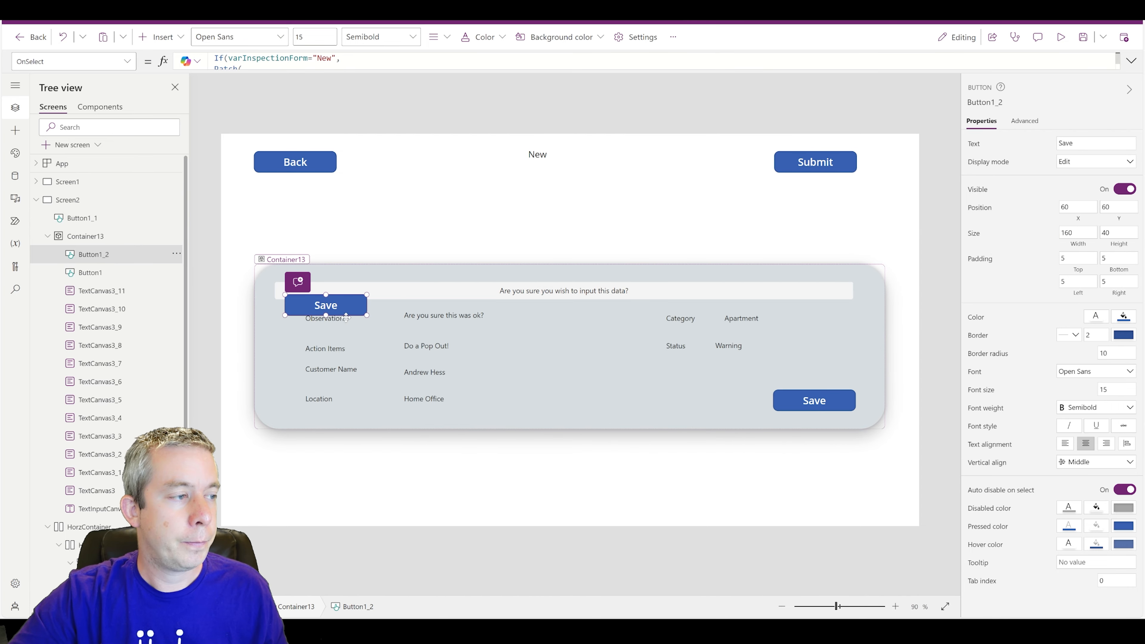
left_click_drag(346, 317, 727, 412)
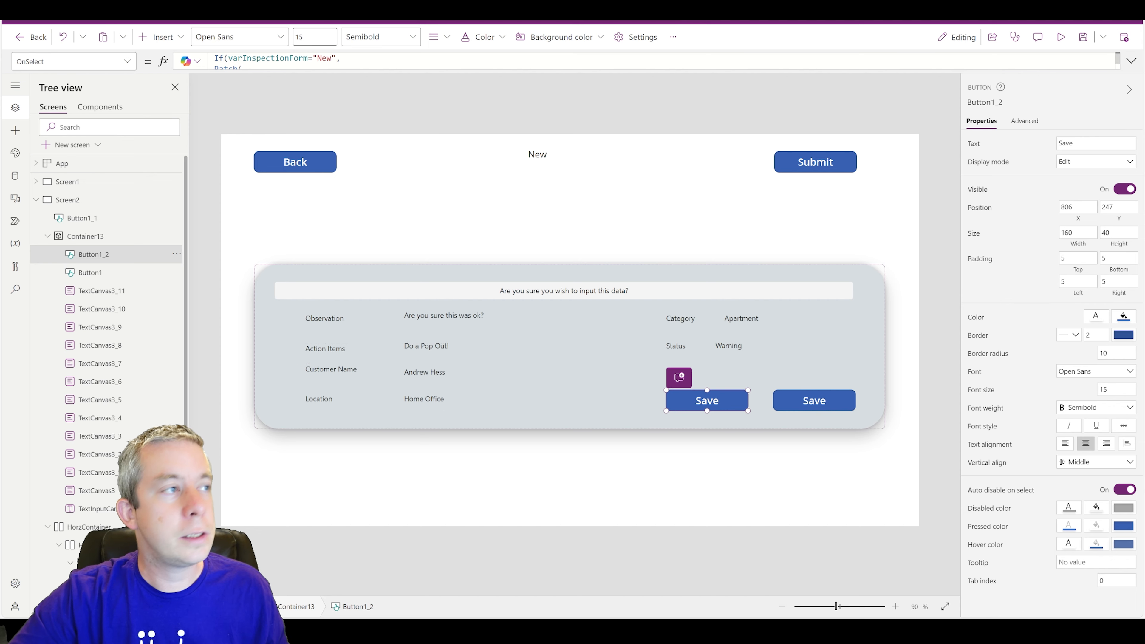
left_click(245, 67)
key("ctrl+a")
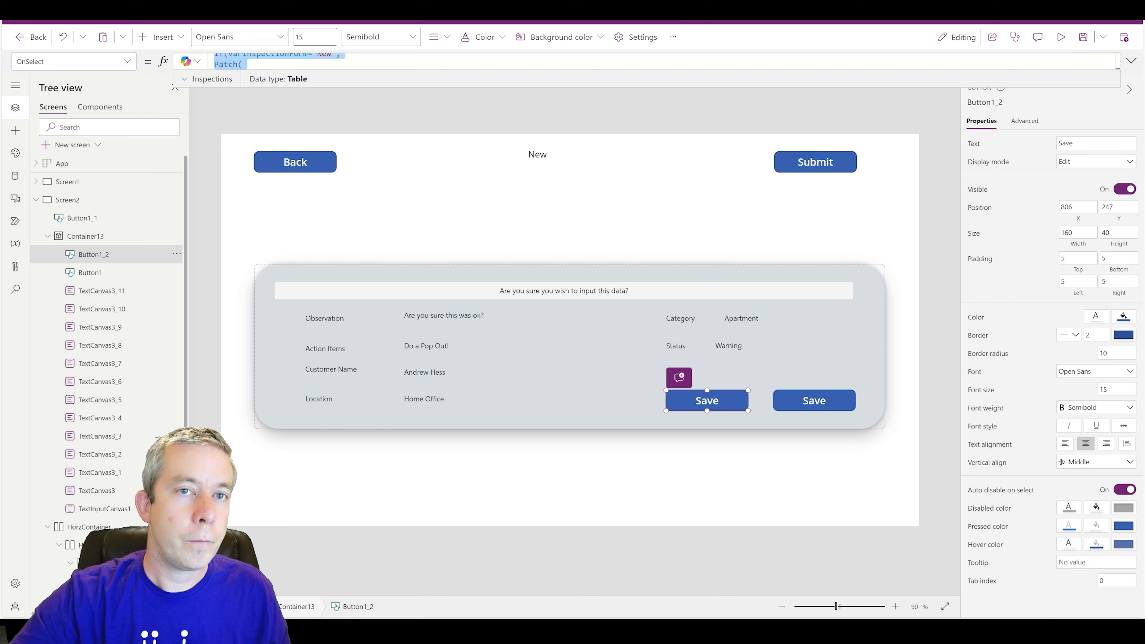
double_click(1065, 143)
type("Cance")
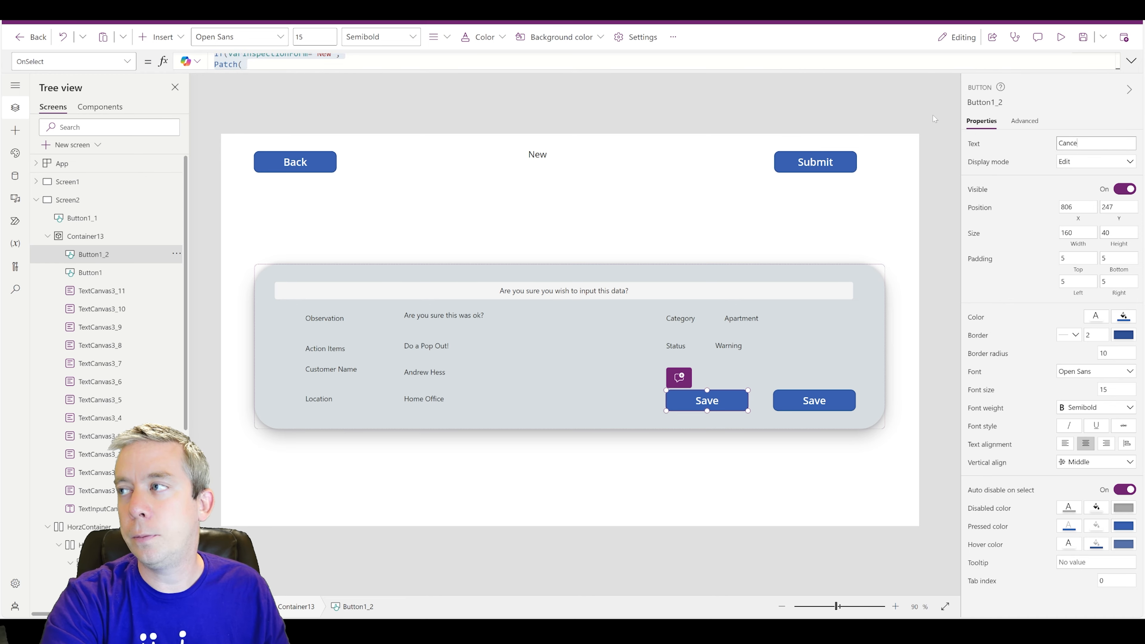
type("l")
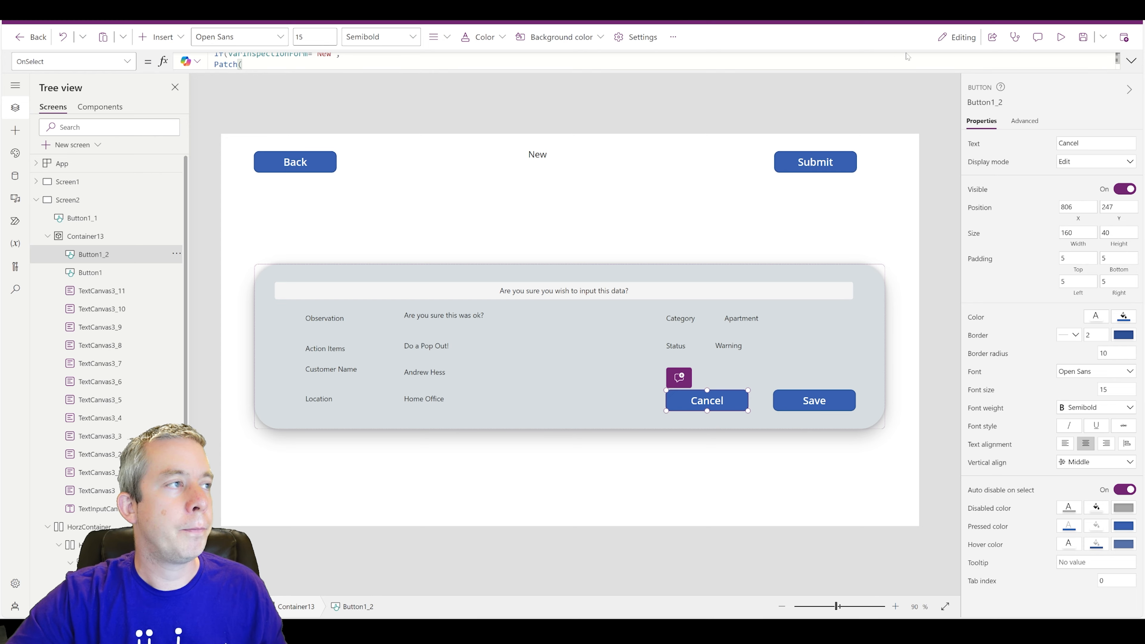
- Set Cancel's OnSelect to UpdateContext({varPopOut:!varPopOut}) and test the popup in preview
left_click(1130, 61)
key("ctrl+a")
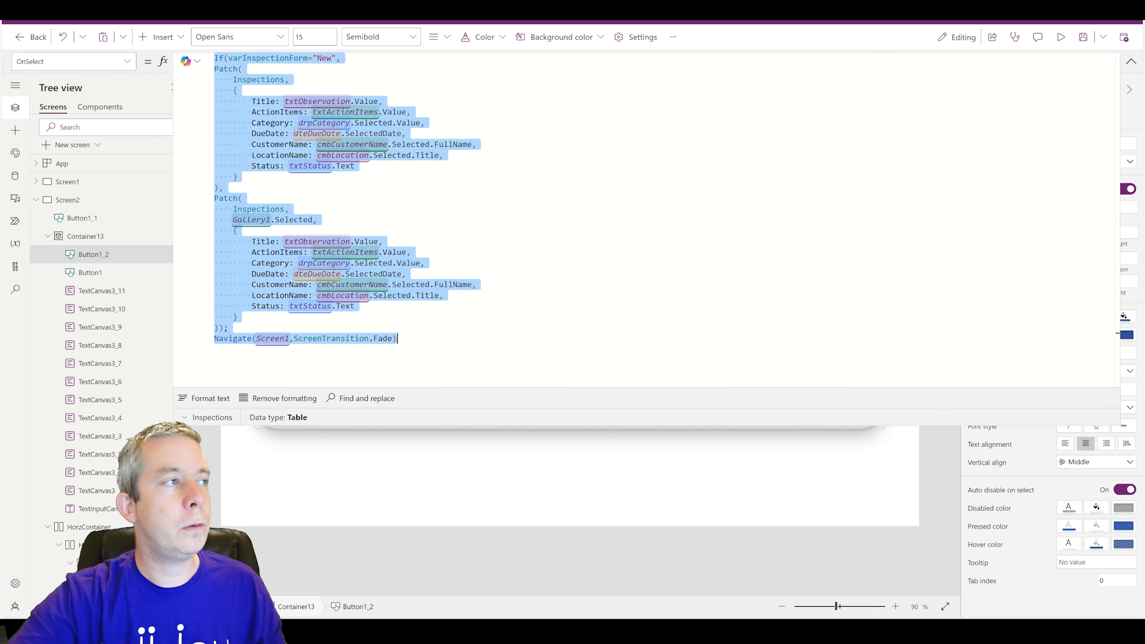
key("Delete")
type("Update")
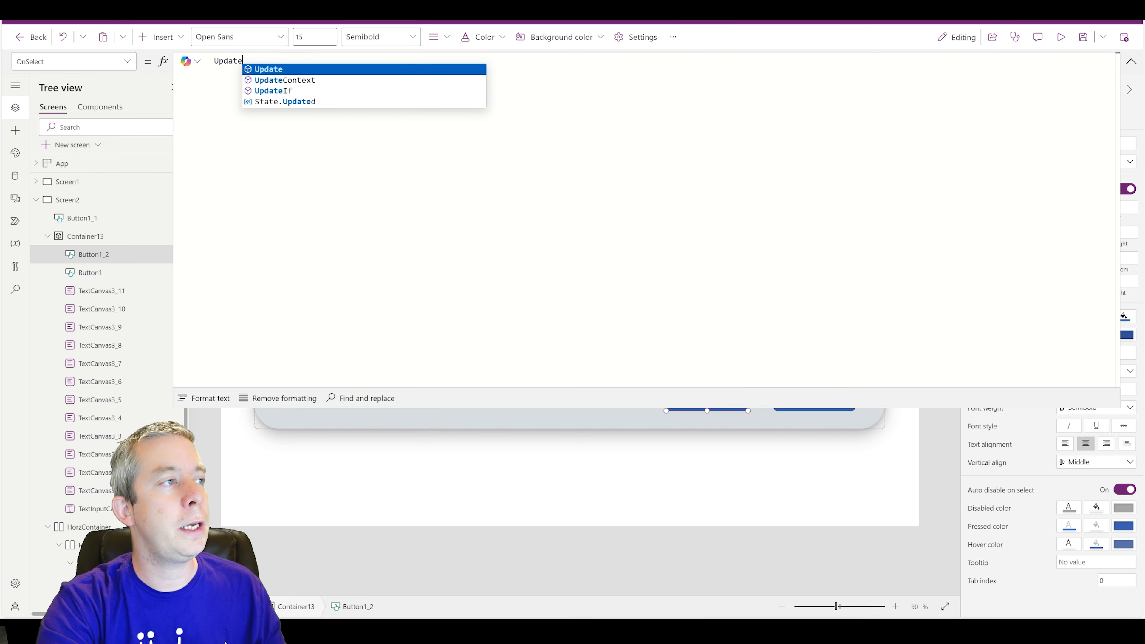
type("Context({")
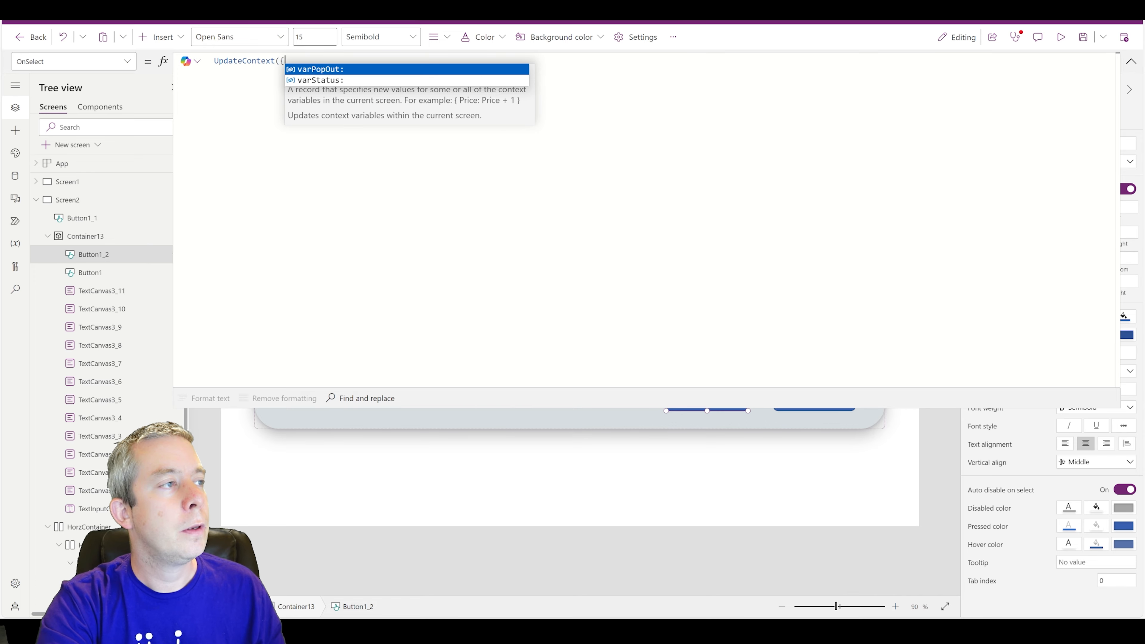
type("varPopOut:!var")
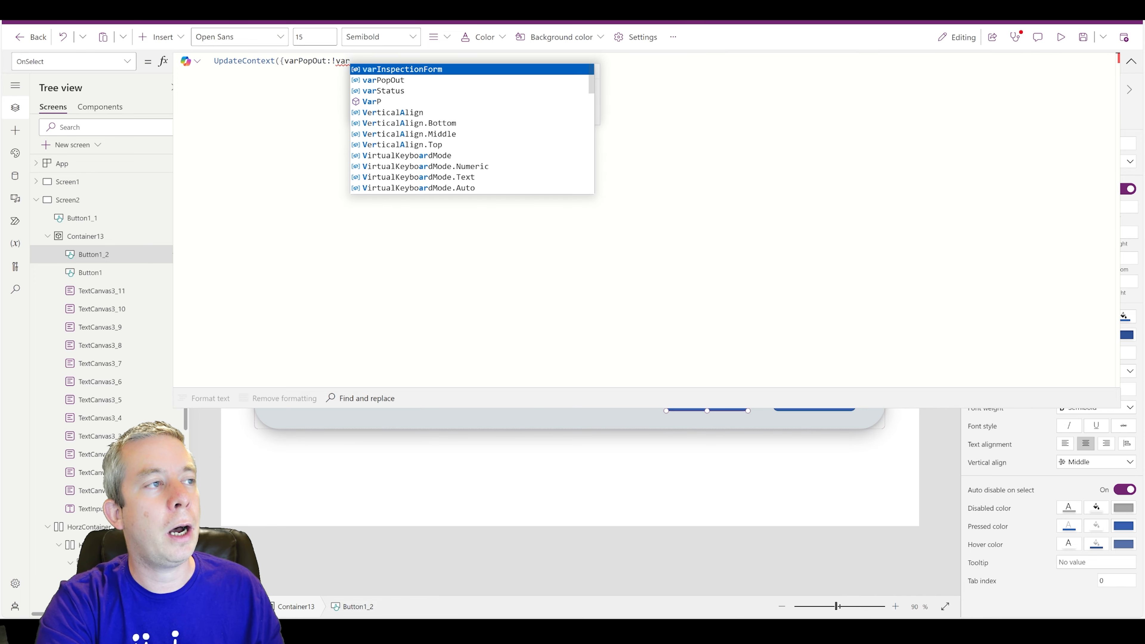
type("PopOut})")
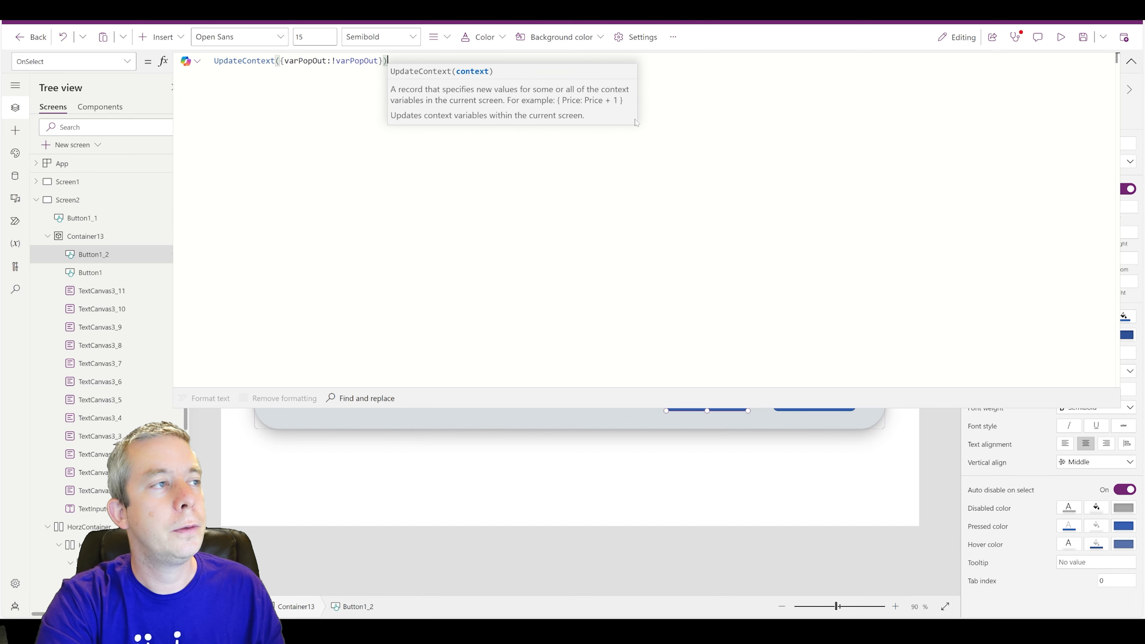
left_click(1060, 36)
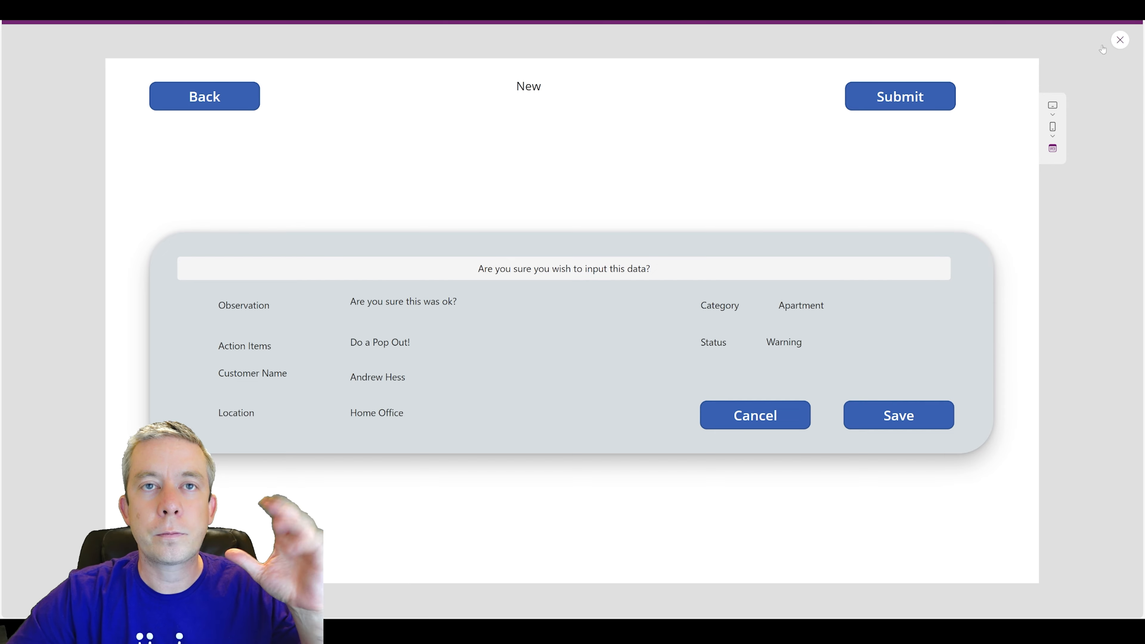
left_click(1116, 41)
- Align the inspection form container with the popup and set its Visible to varPopOut
left_click(1130, 62)
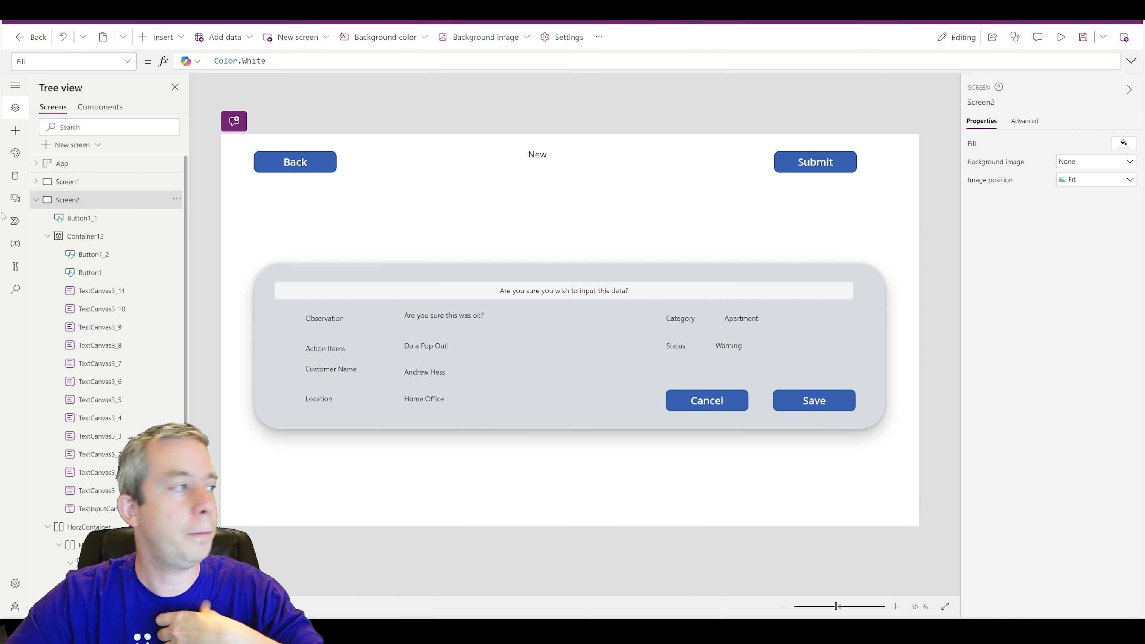
left_click(43, 239)
left_click(47, 235)
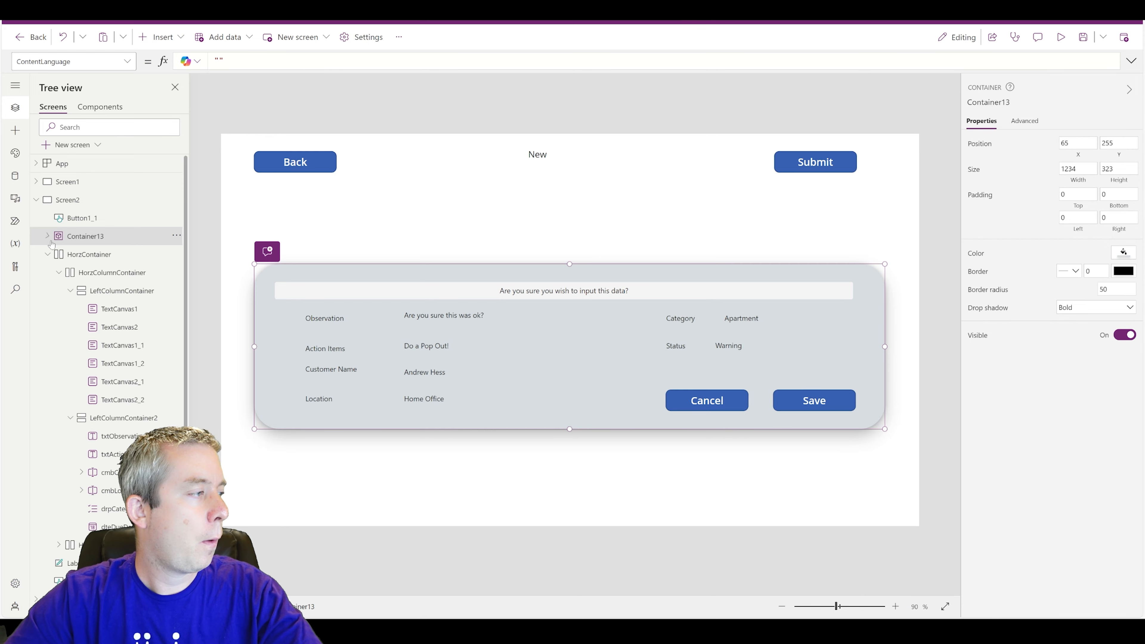
left_click(90, 254)
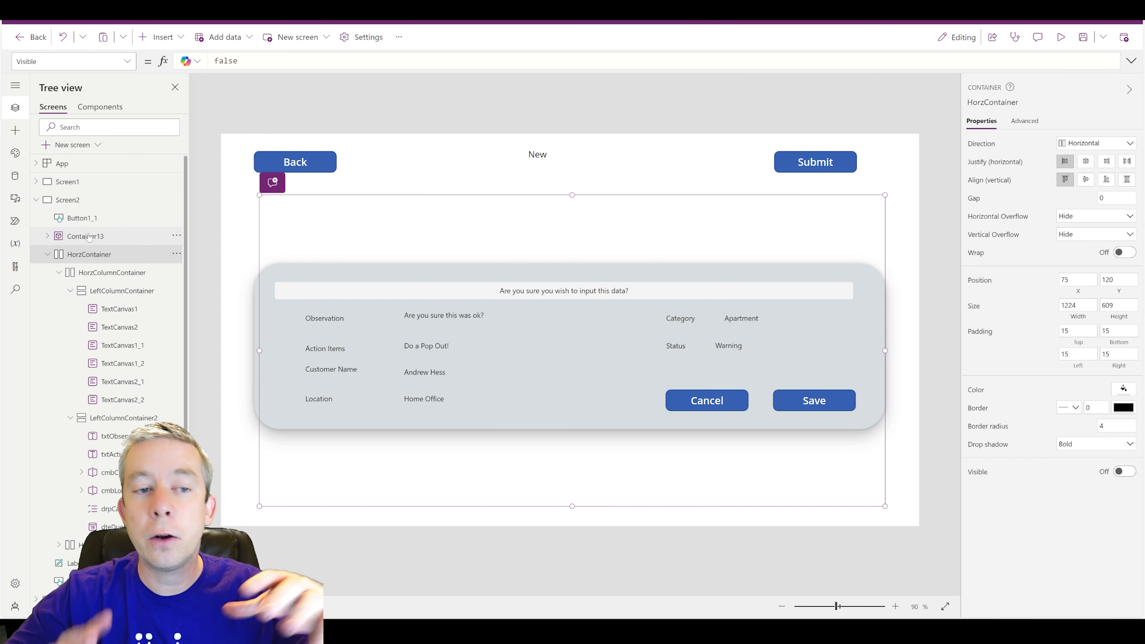
left_click_drag(264, 349, 259, 350)
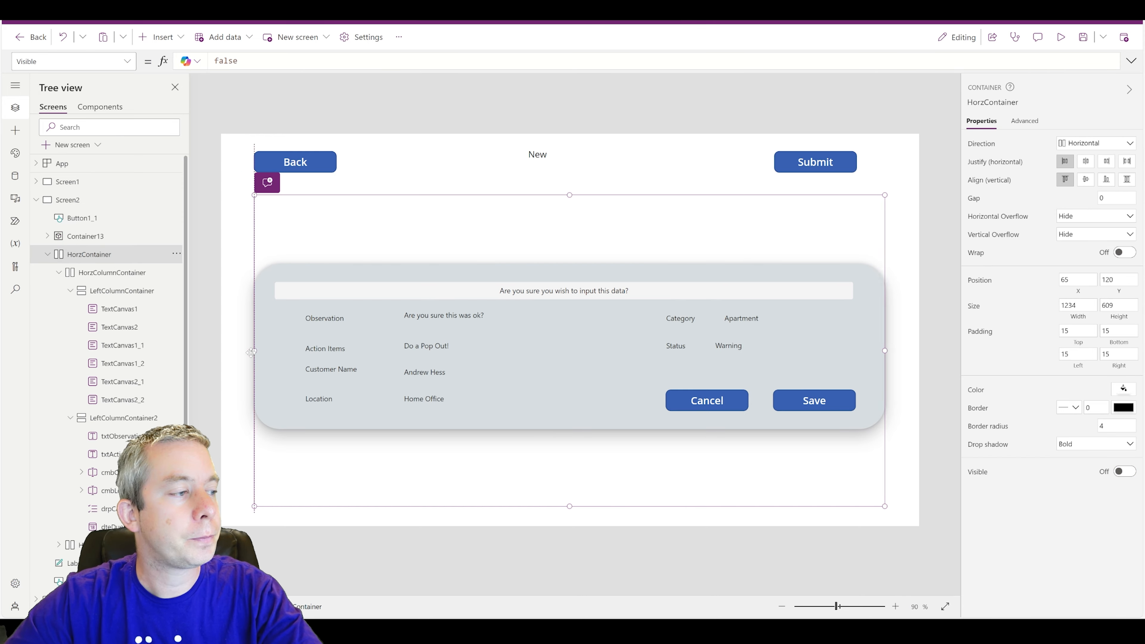
left_click(126, 66)
key("Return")
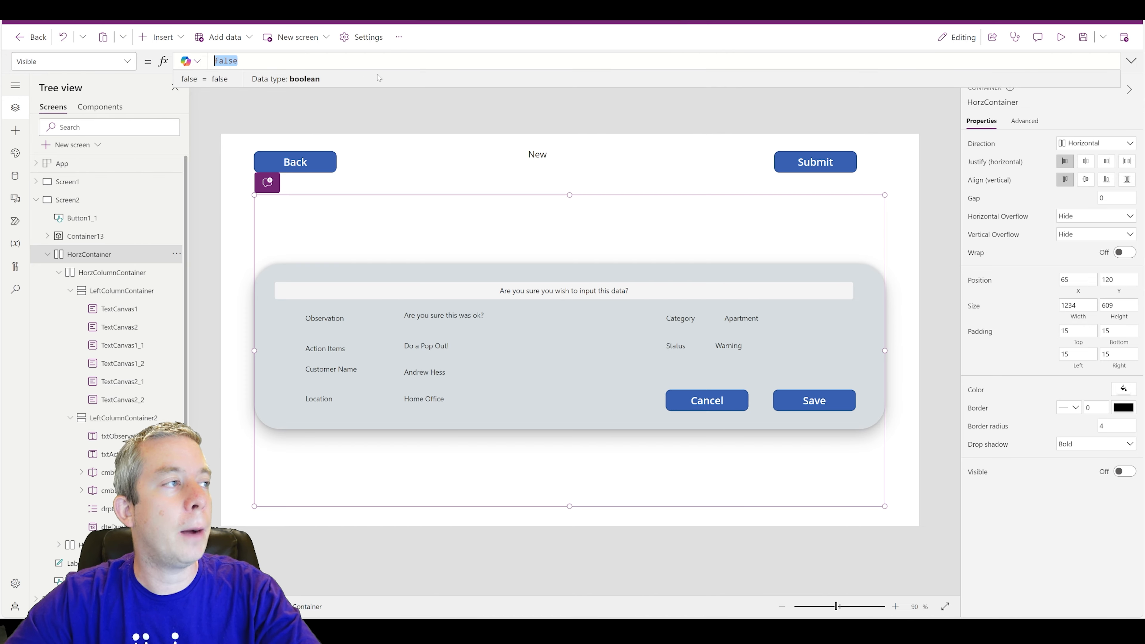
type("varPo")
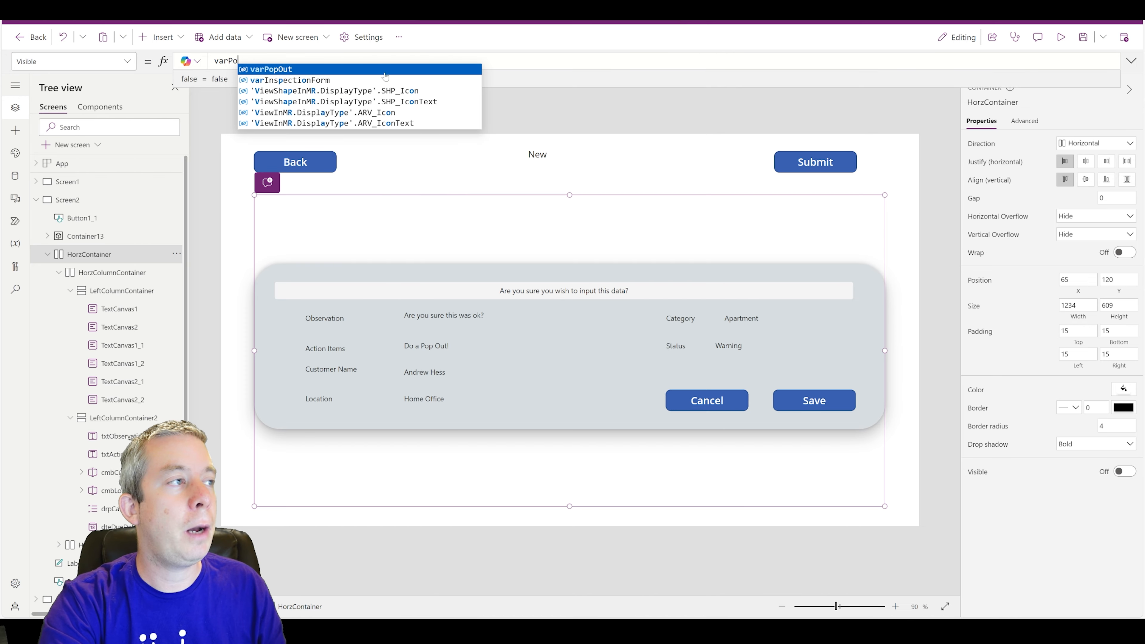
type("pOut")
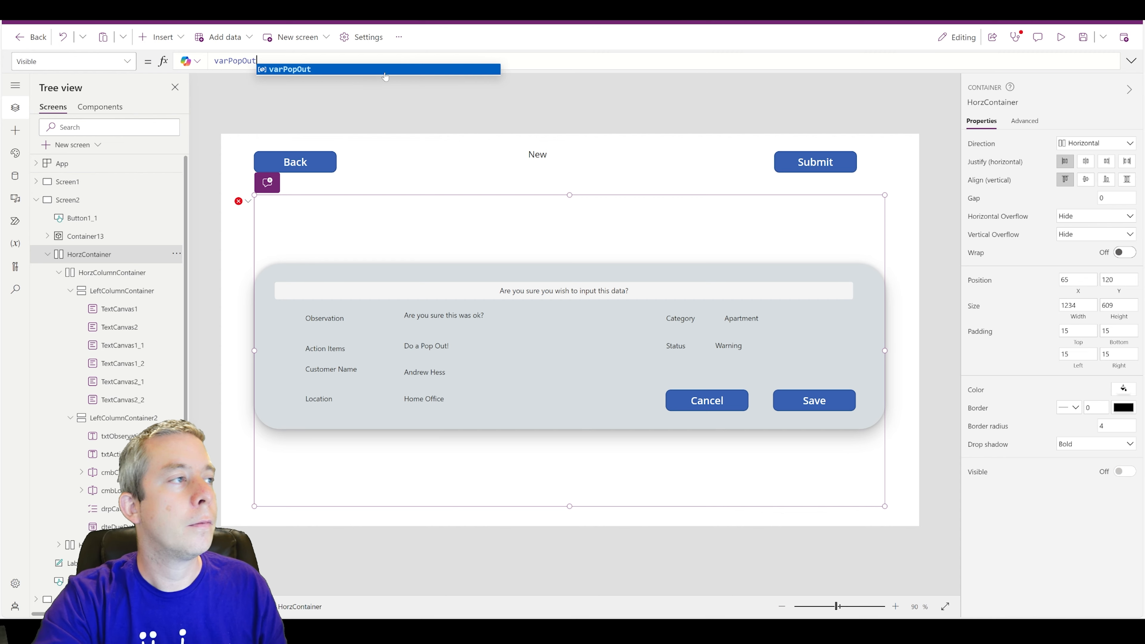
left_click(861, 370)
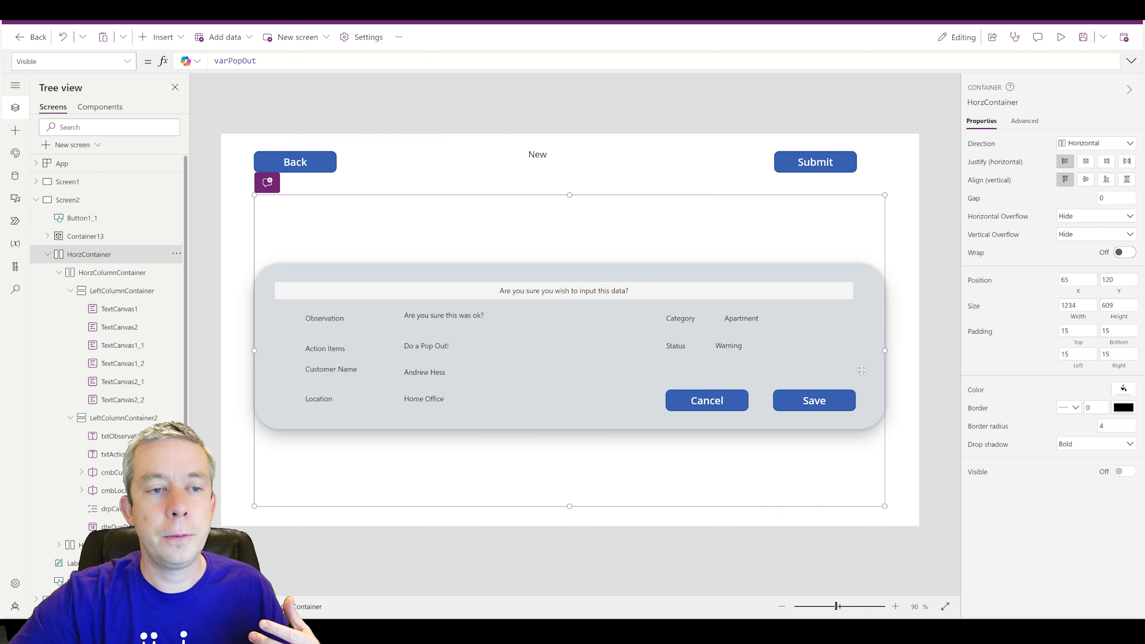
- Set Container13's Visible property to !varPopOut and run the app in preview
left_click(910, 370)
left_click(604, 384)
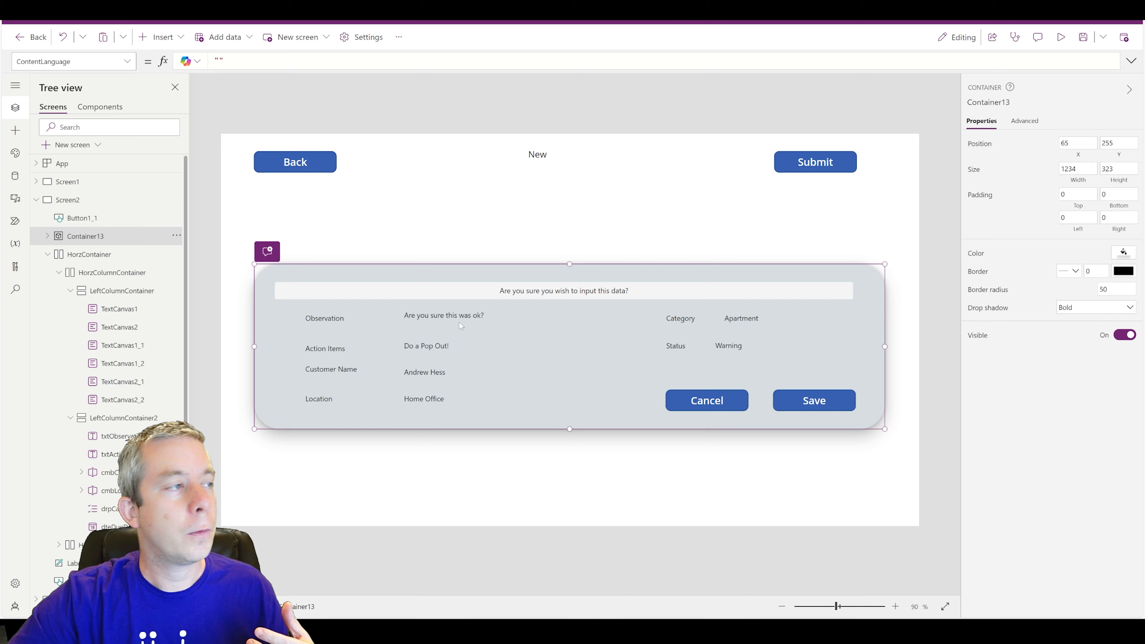
left_click(520, 475)
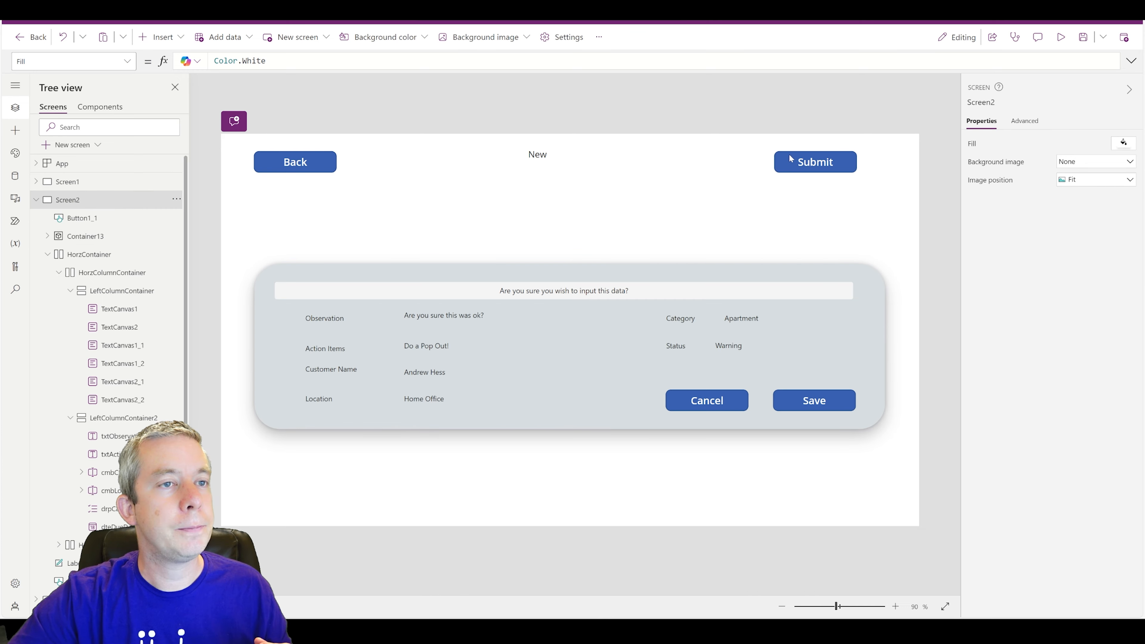
left_click(807, 163)
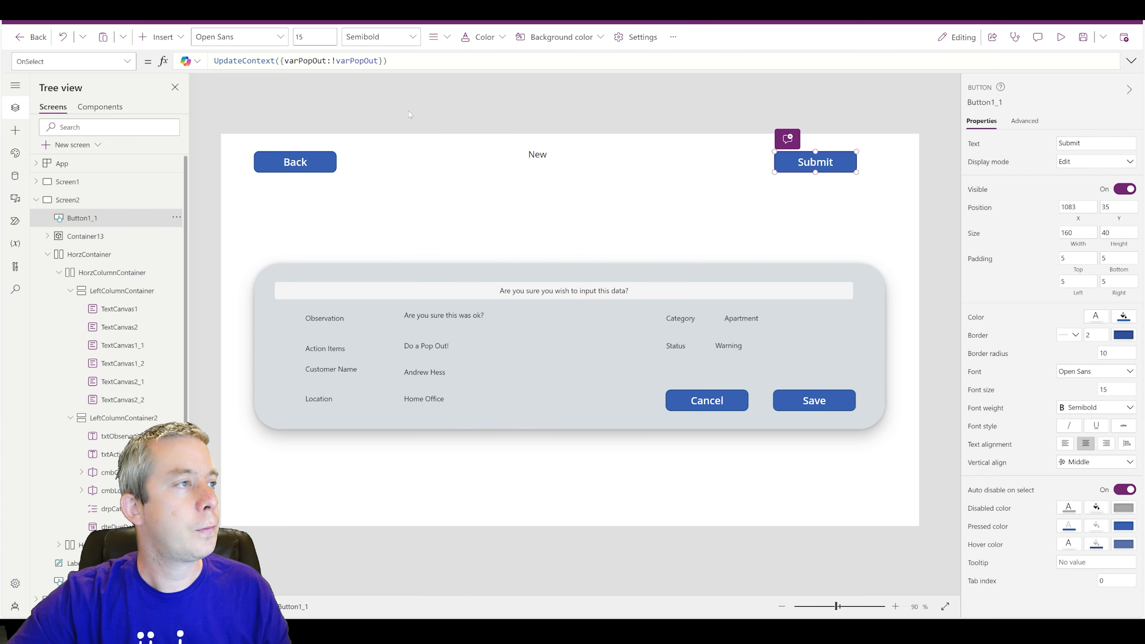
left_click(262, 349)
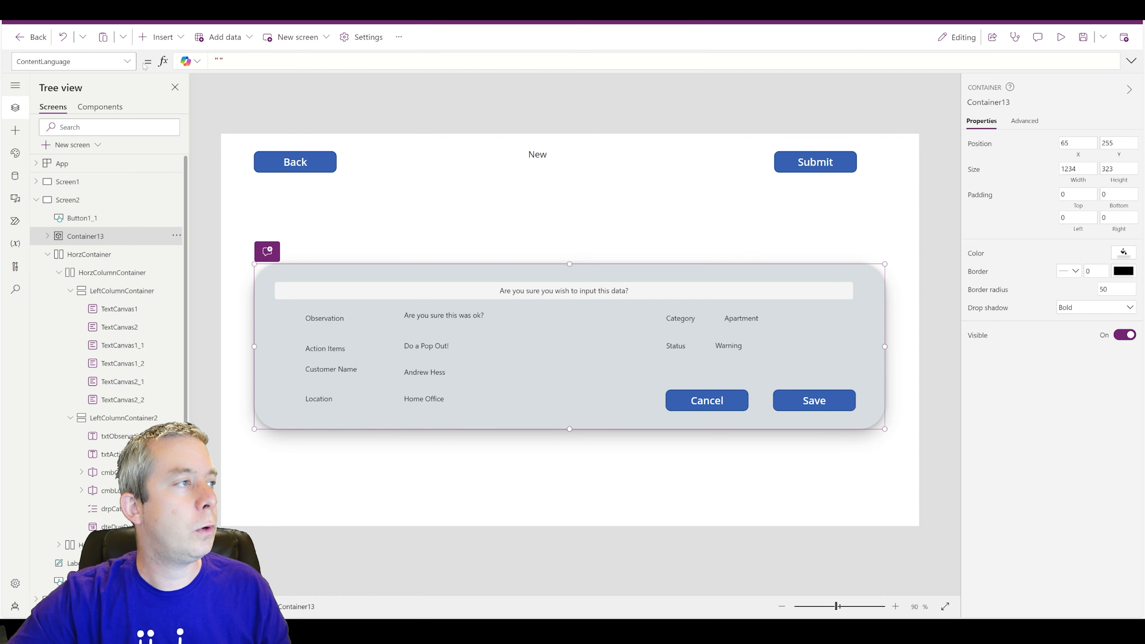
left_click(127, 61)
scroll(72, 203, "down", 2)
left_click(108, 207)
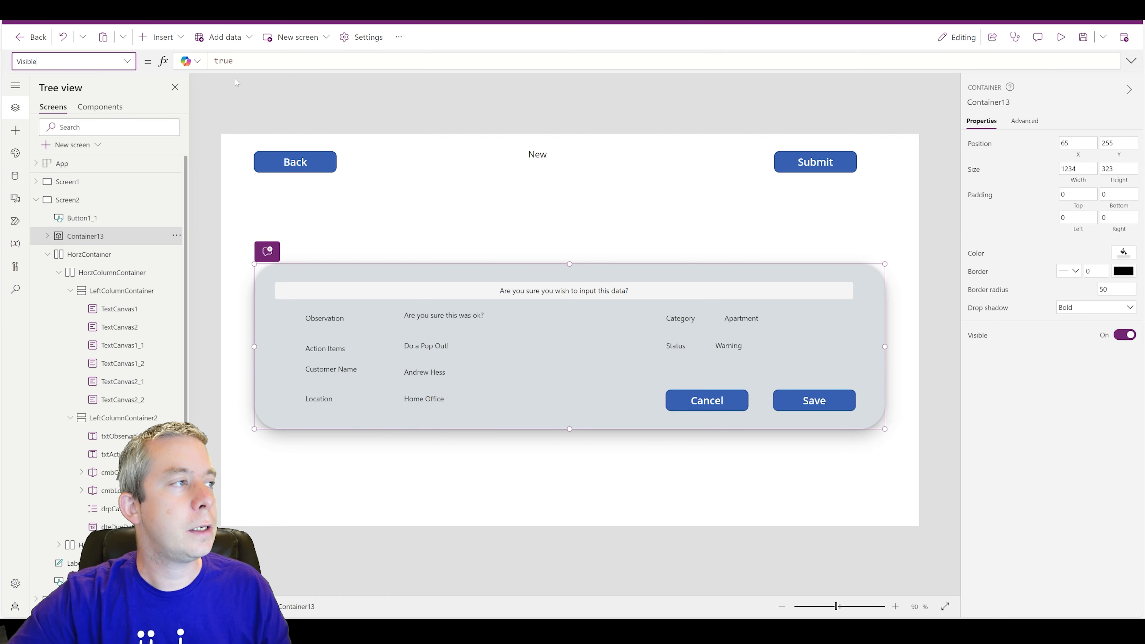
type("!")
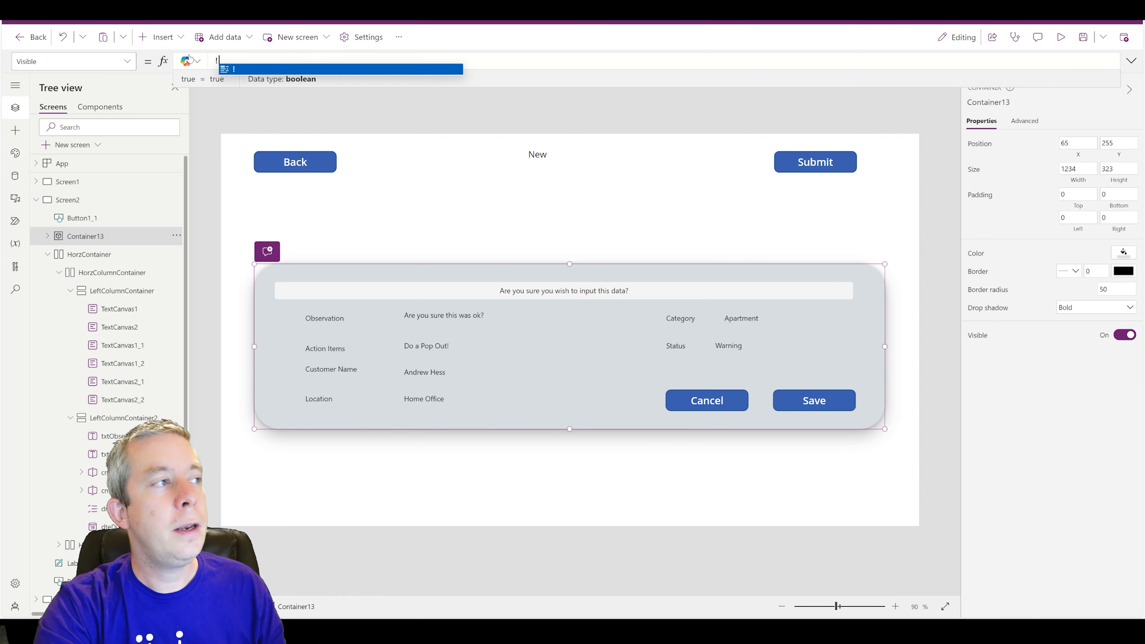
type("varPopOut")
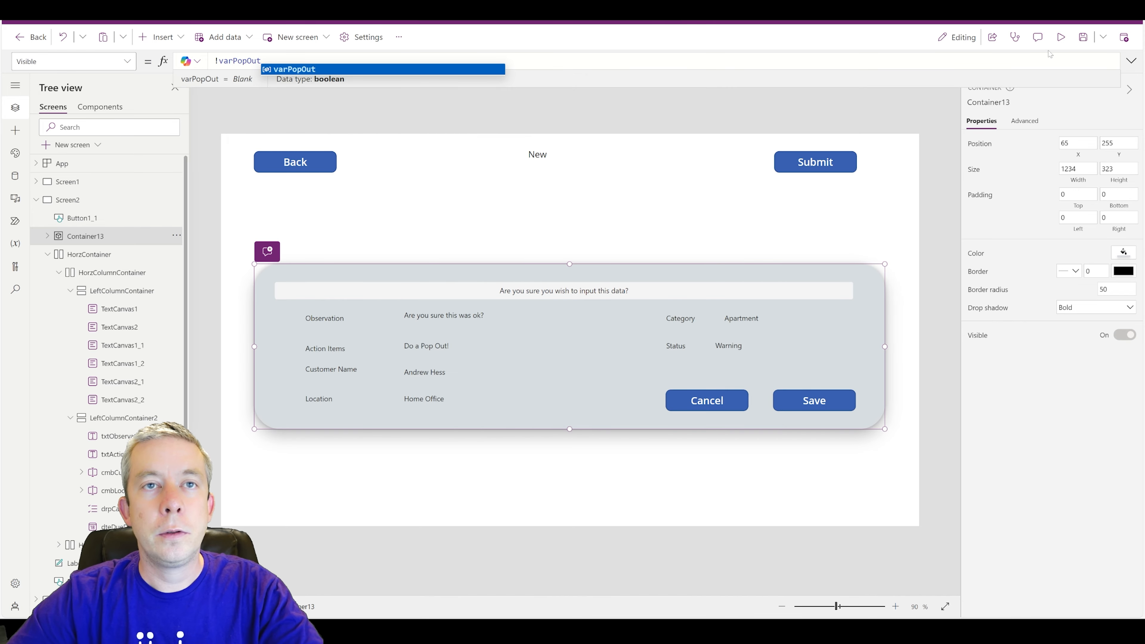
left_click(1060, 36)
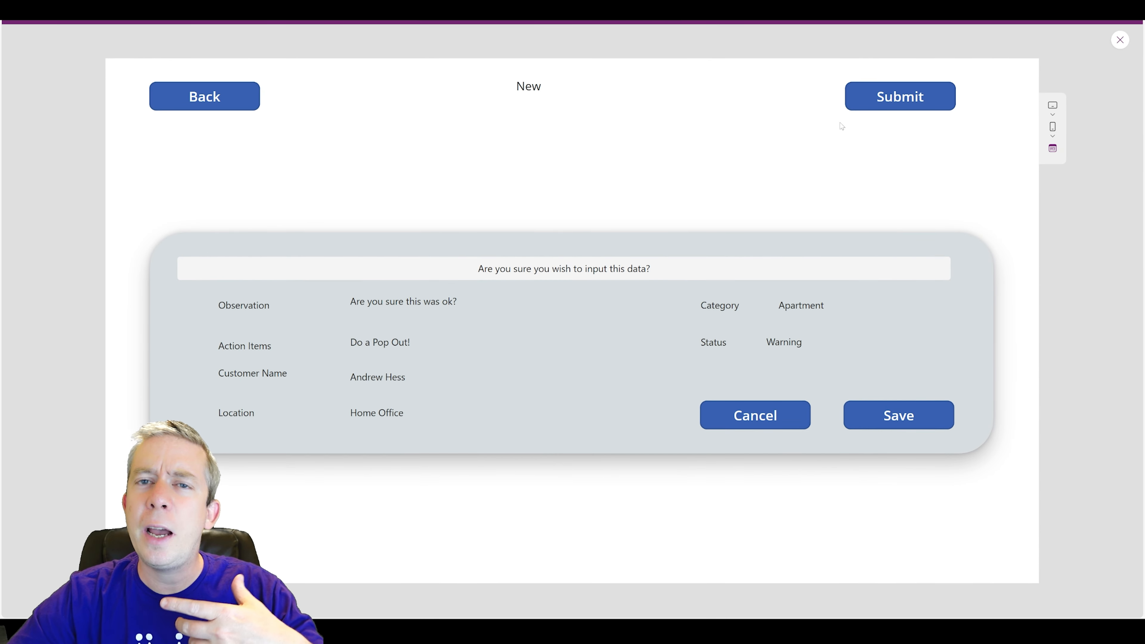
- Set Container13's Visible to varPopOut and HorzContainer's Visible to !varPopOut
left_click(1120, 39)
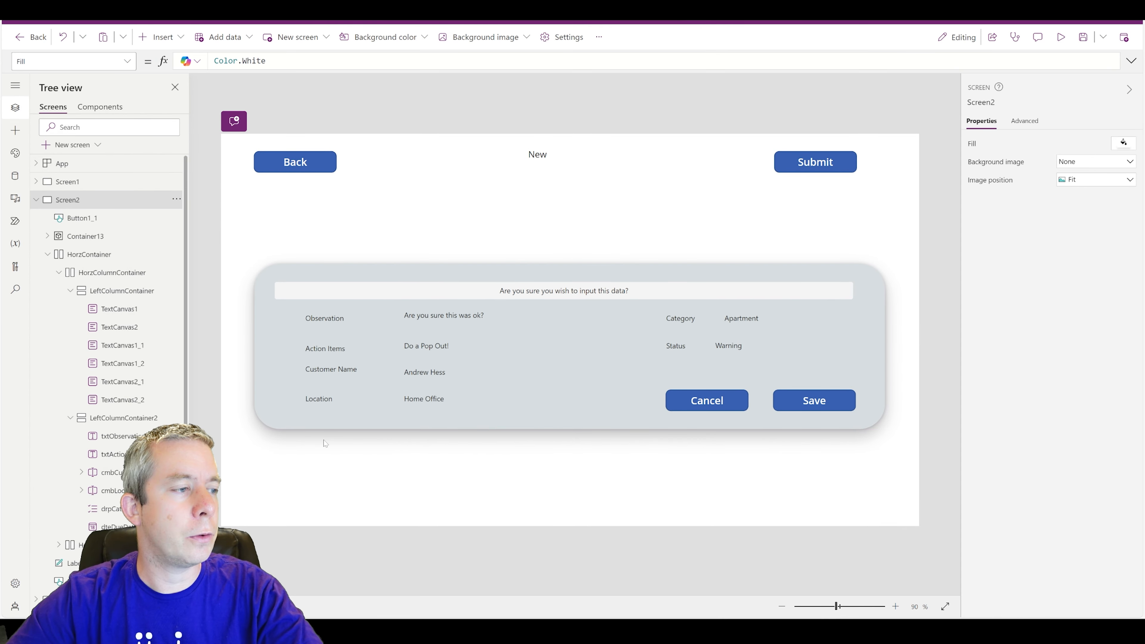
key("BackSpace")
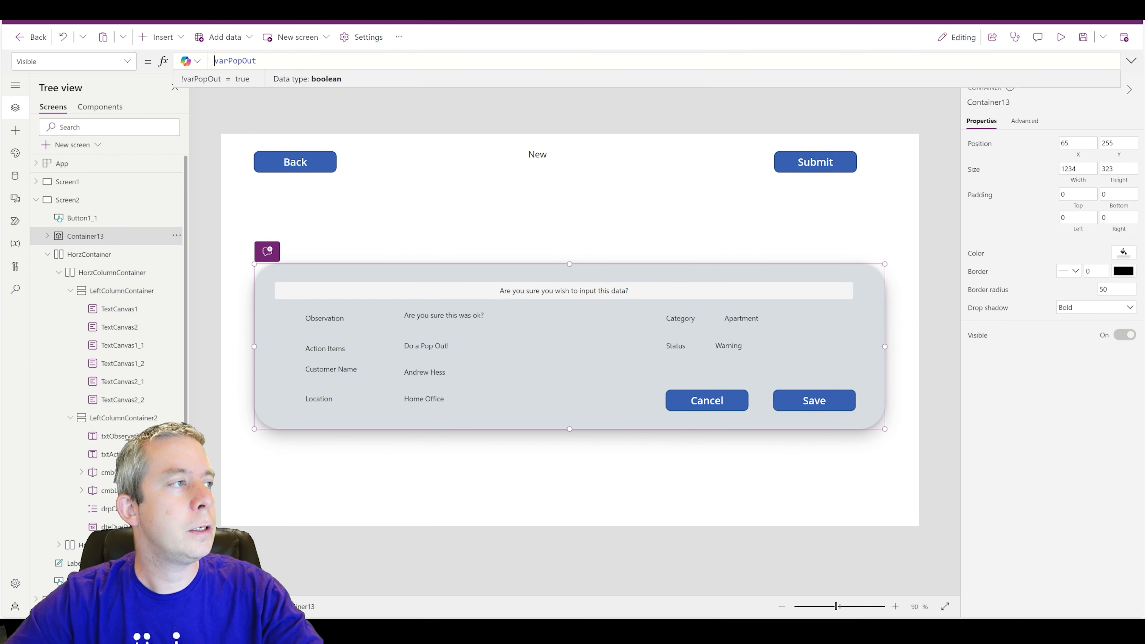
left_click(51, 255)
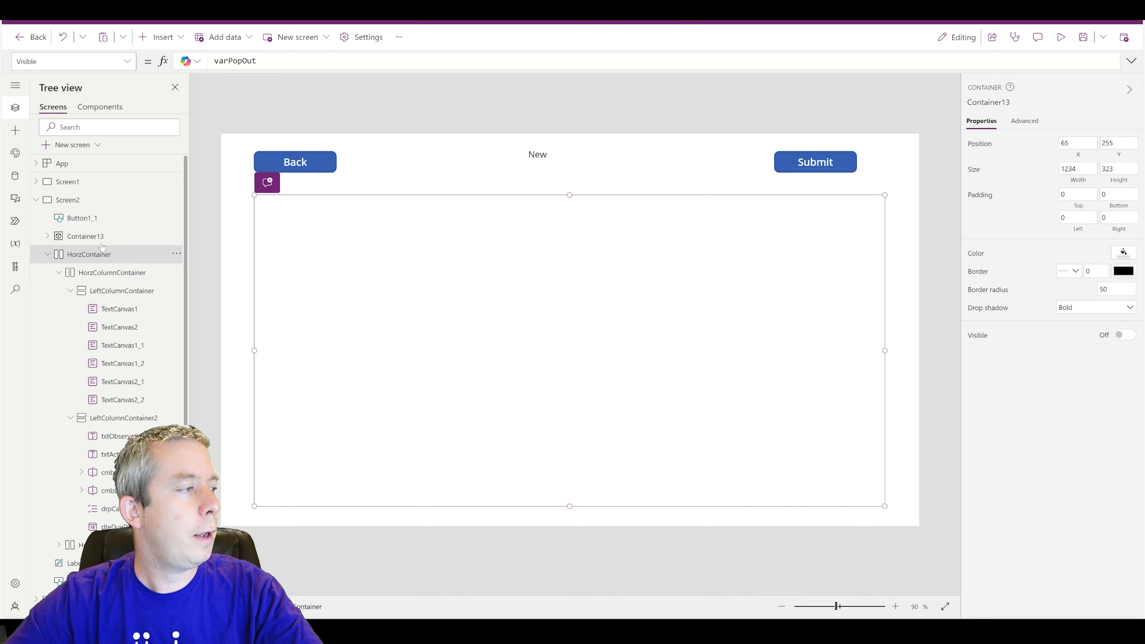
type("!")
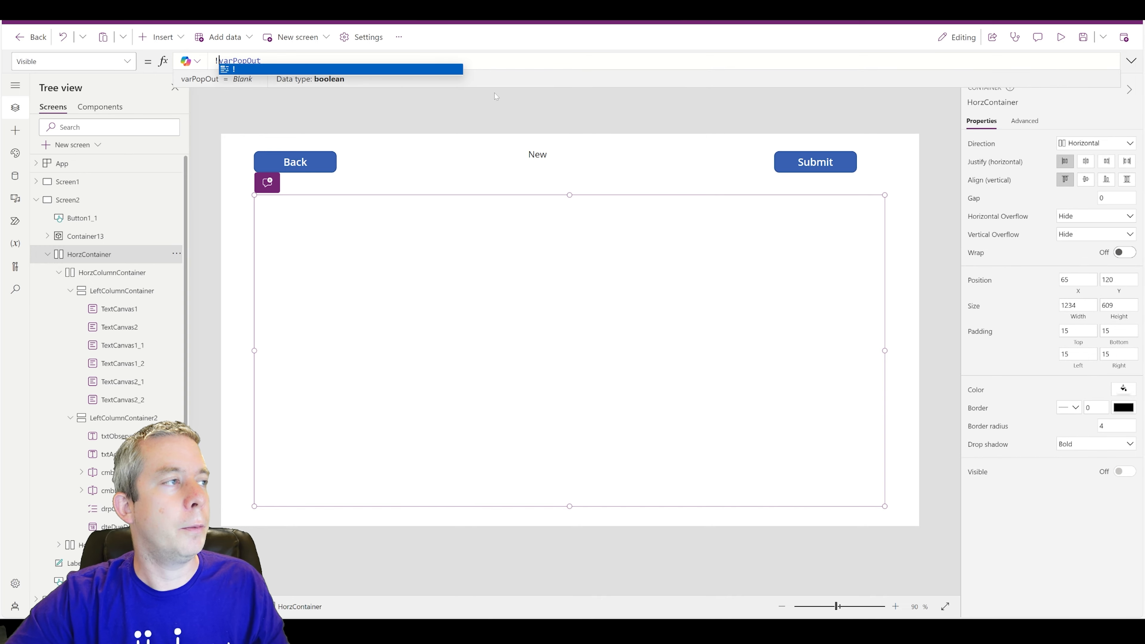
left_click(899, 271)
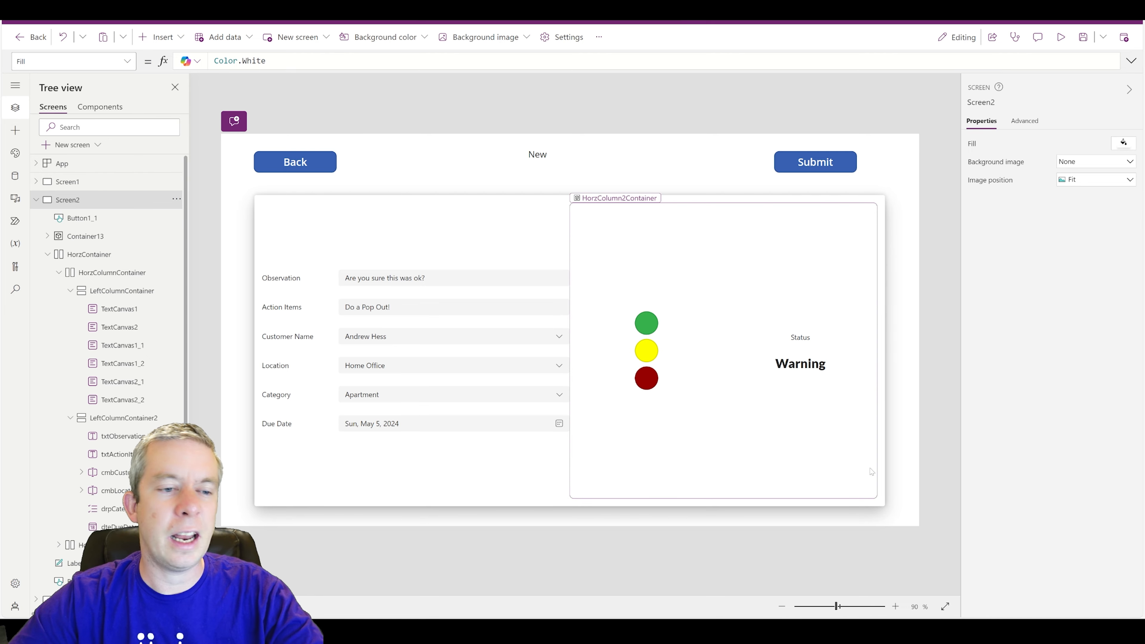
left_click(882, 479)
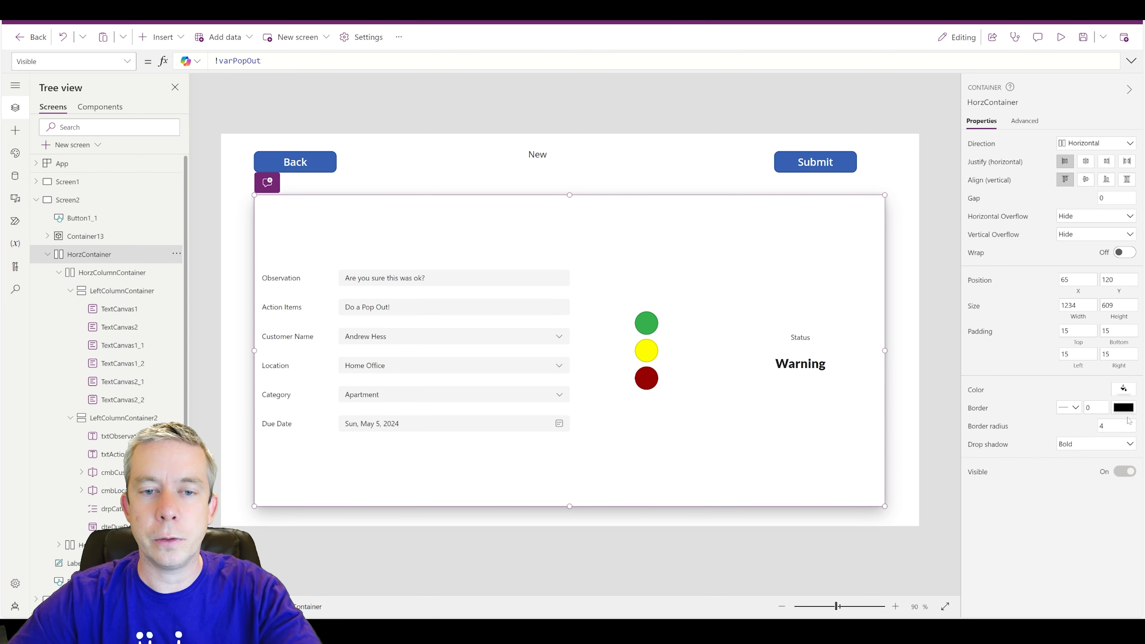
- Set the inspection form container's border radius to 50
left_click_drag(1113, 426, 1034, 422)
type("20")
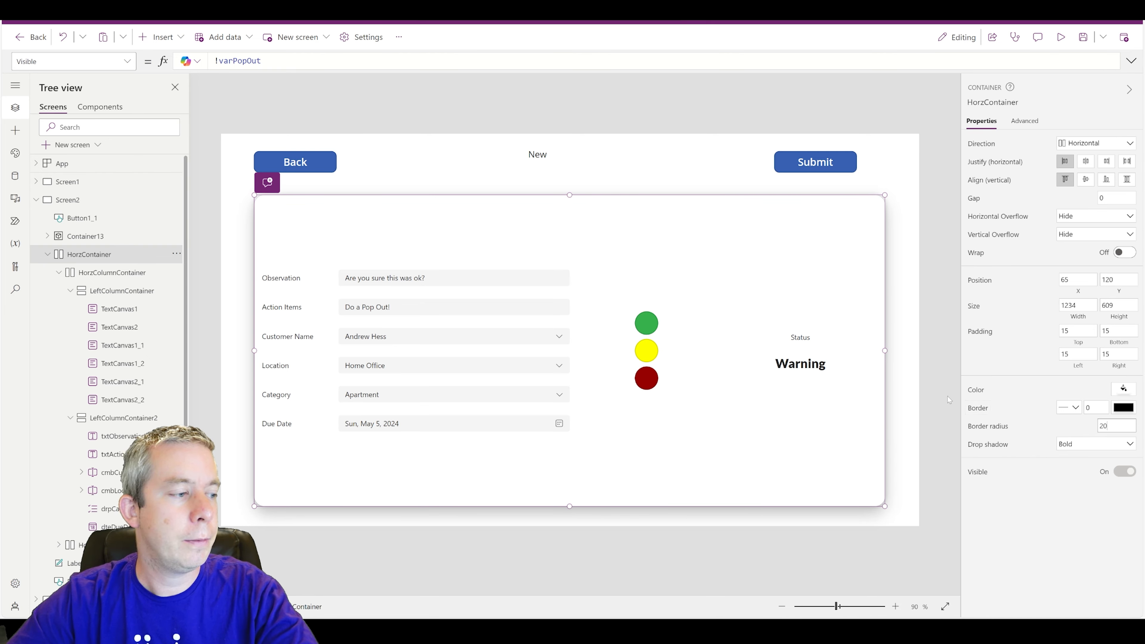
left_click_drag(1113, 426, 1050, 427)
type("2")
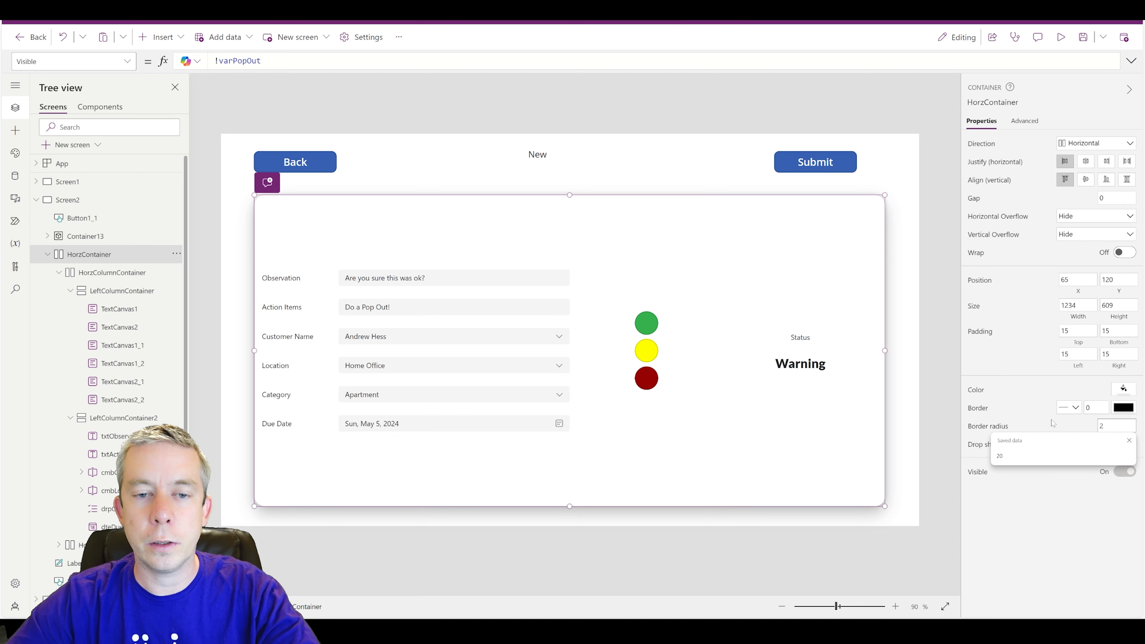
key("BackSpace")
type("50")
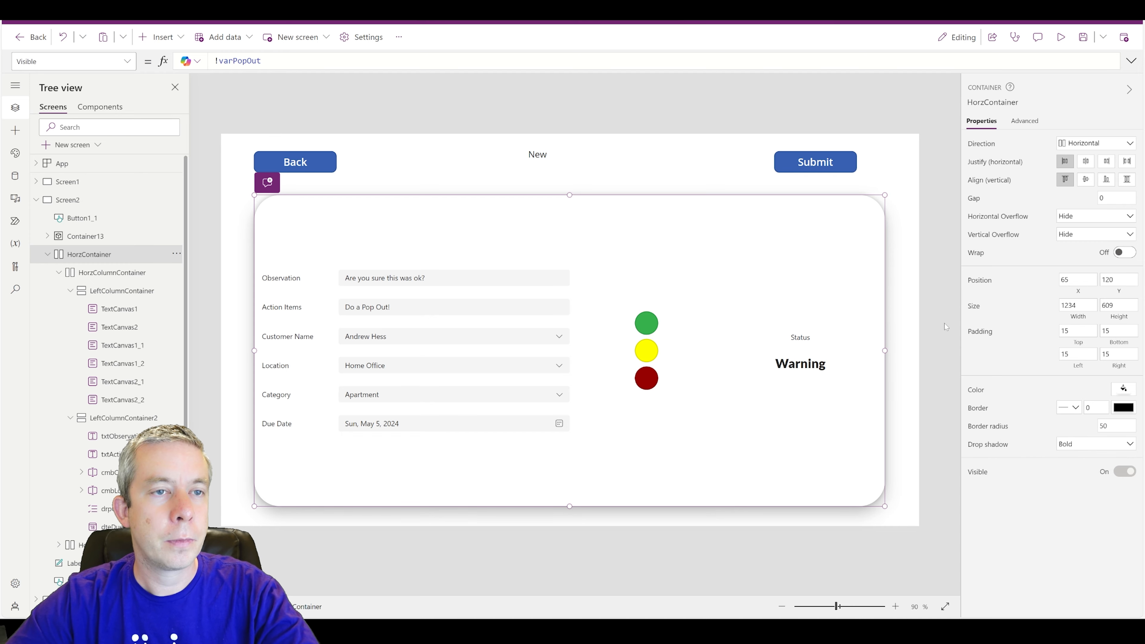
left_click(937, 272)
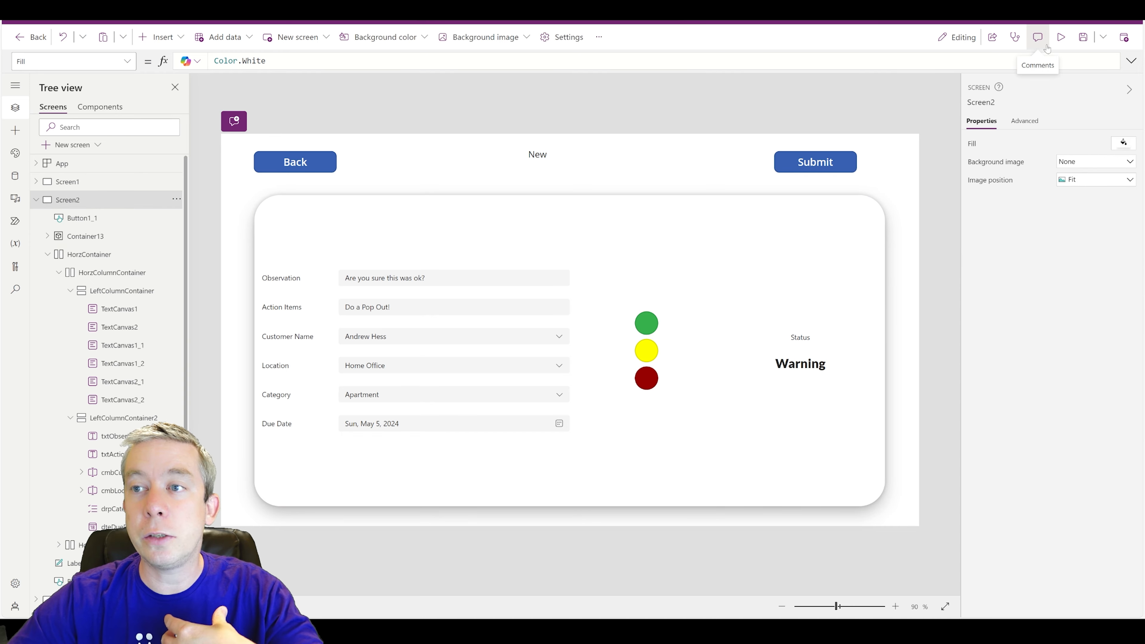
- Preview the app and press Submit repeatedly to check the popup toggles
left_click(1061, 37)
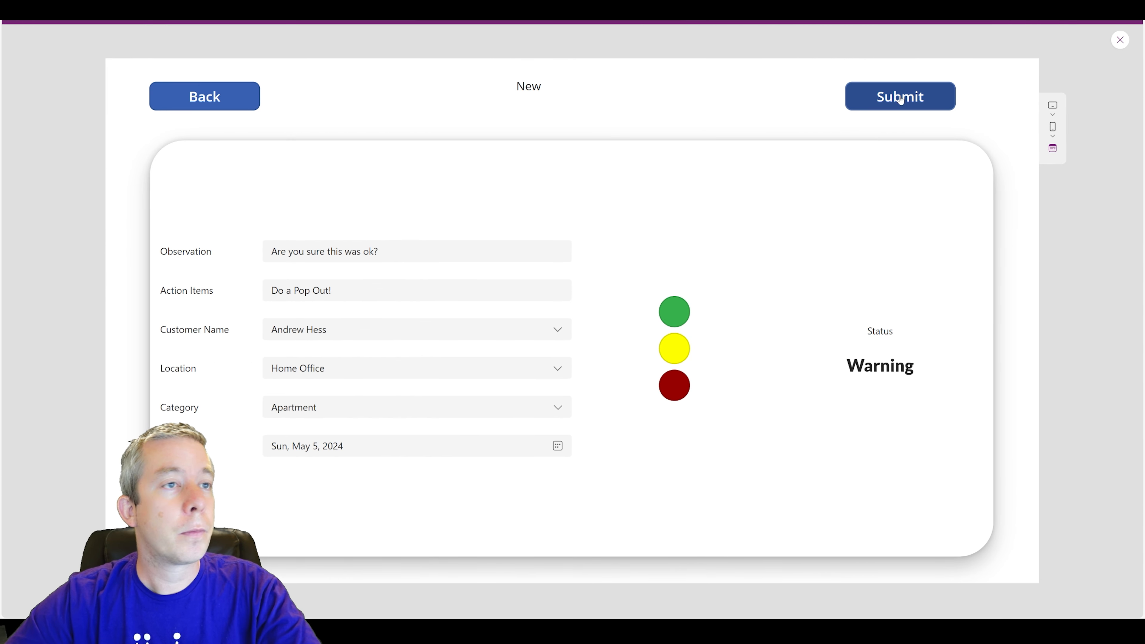
left_click(885, 99)
left_click(870, 99)
left_click(868, 98)
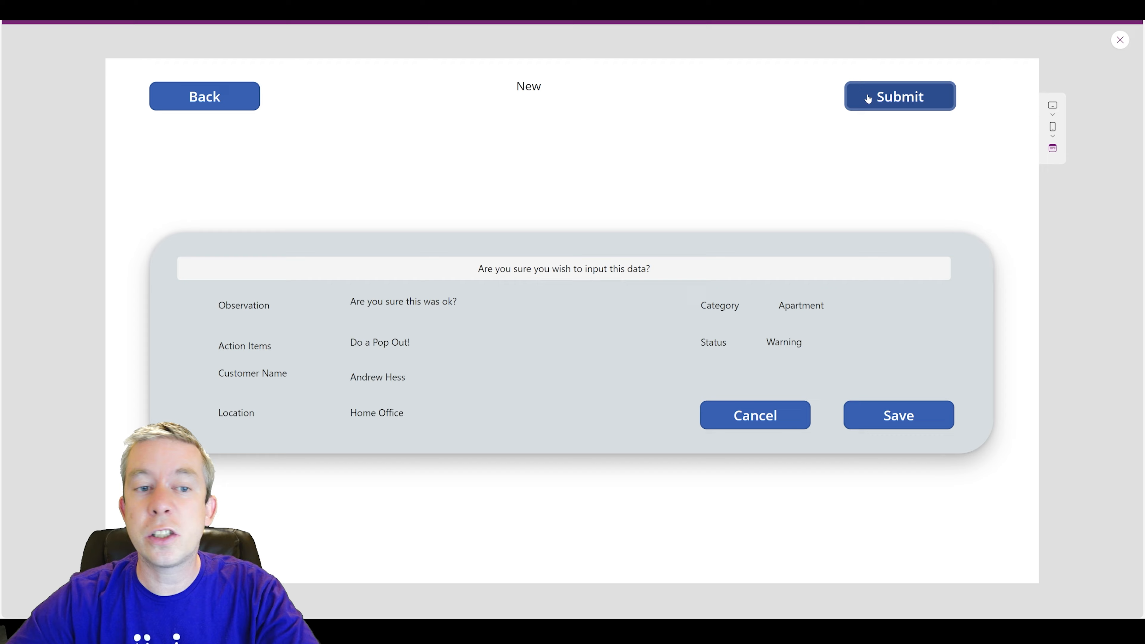
left_click(868, 99)
left_click(868, 99)
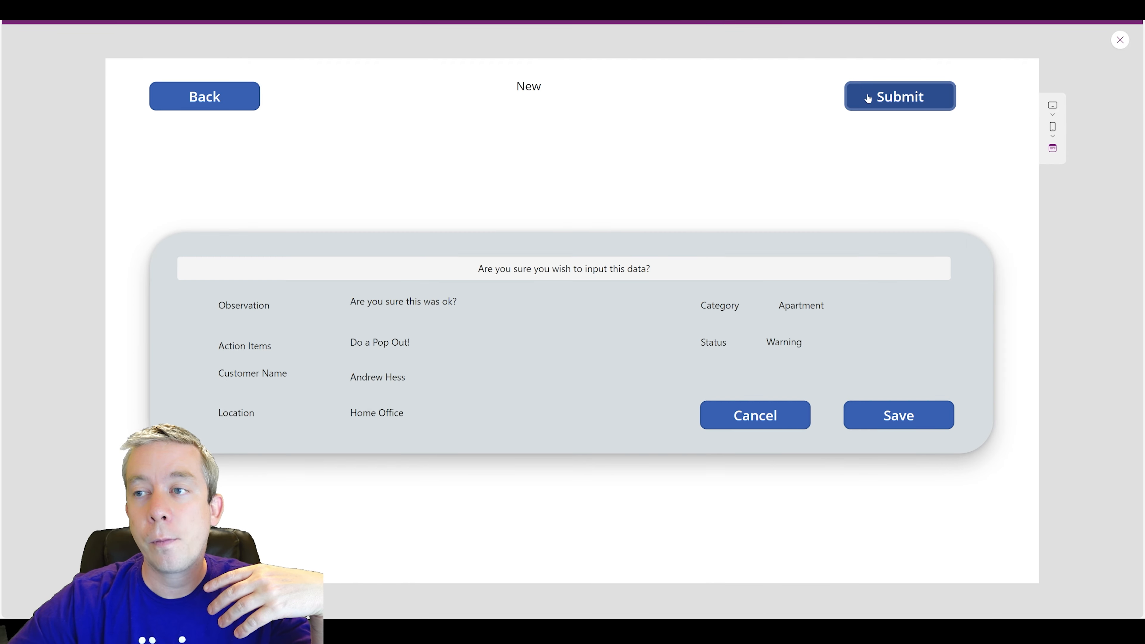
left_click(868, 99)
left_click(910, 95)
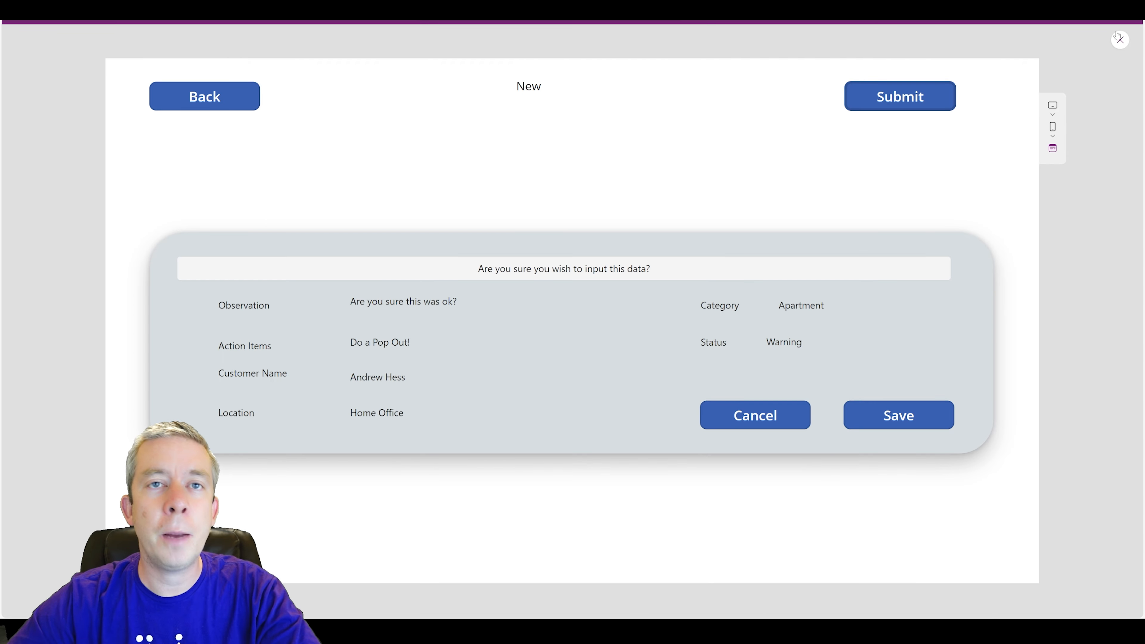
left_click(1118, 39)
- Make the popup's question label Semibold in Lato Black, then preview the app
left_click(658, 291)
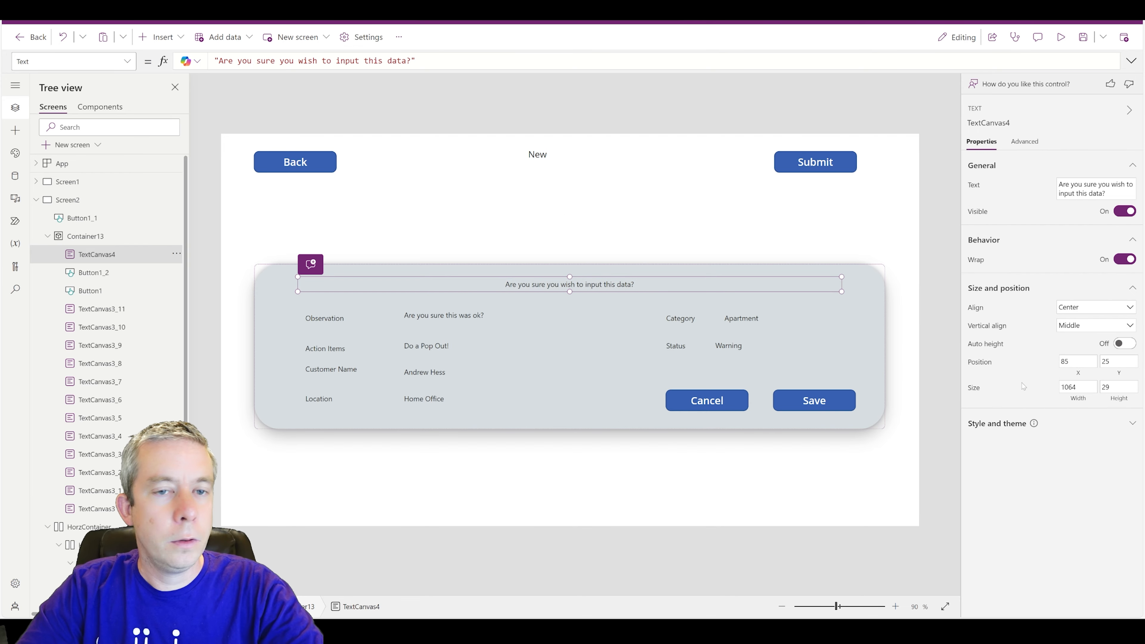
left_click(1131, 424)
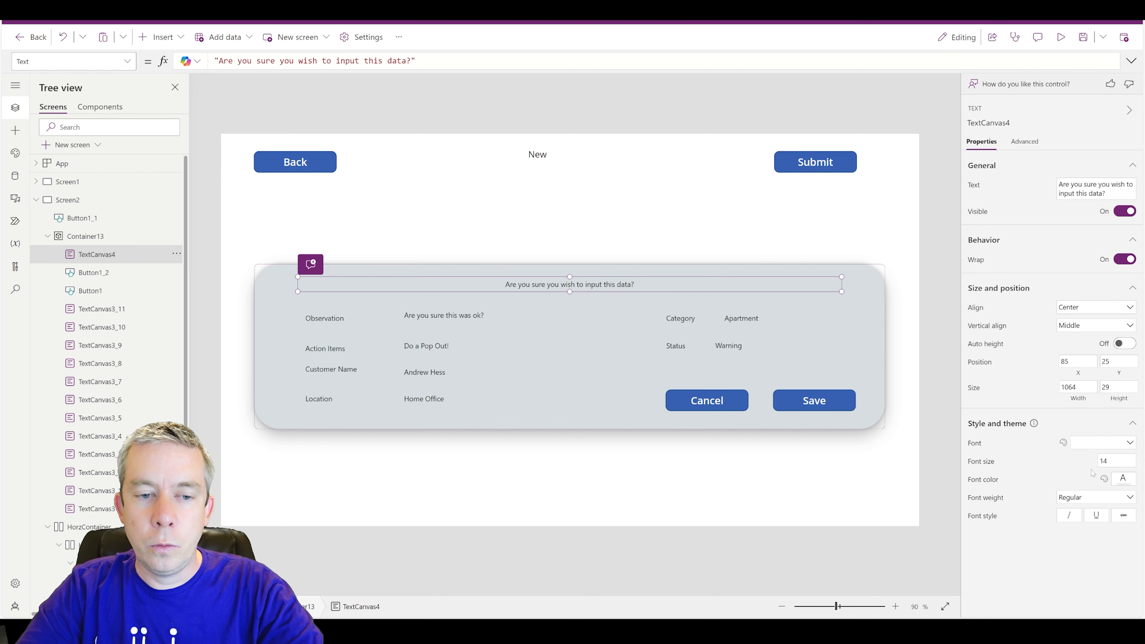
left_click(1095, 497)
left_click(1082, 535)
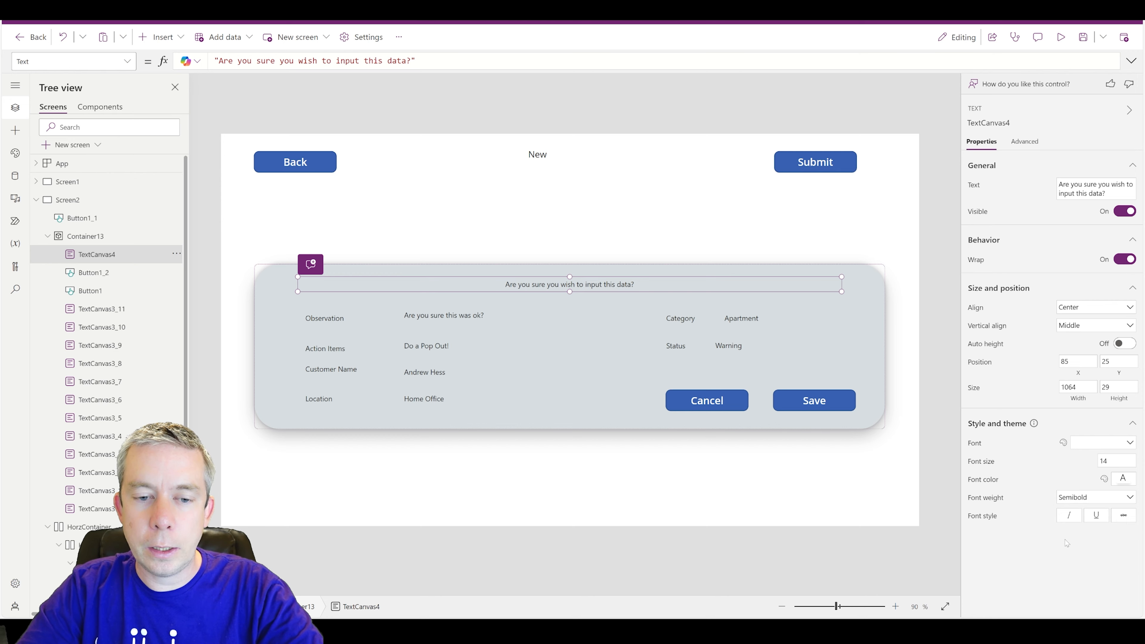
left_click(1089, 440)
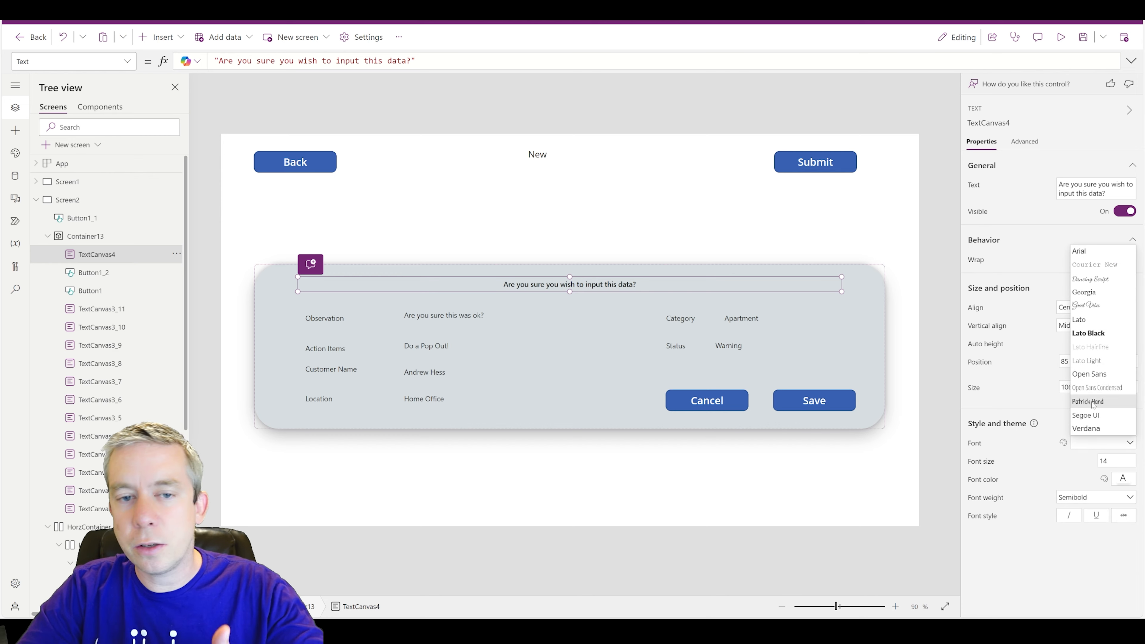
left_click(1094, 337)
left_click(863, 222)
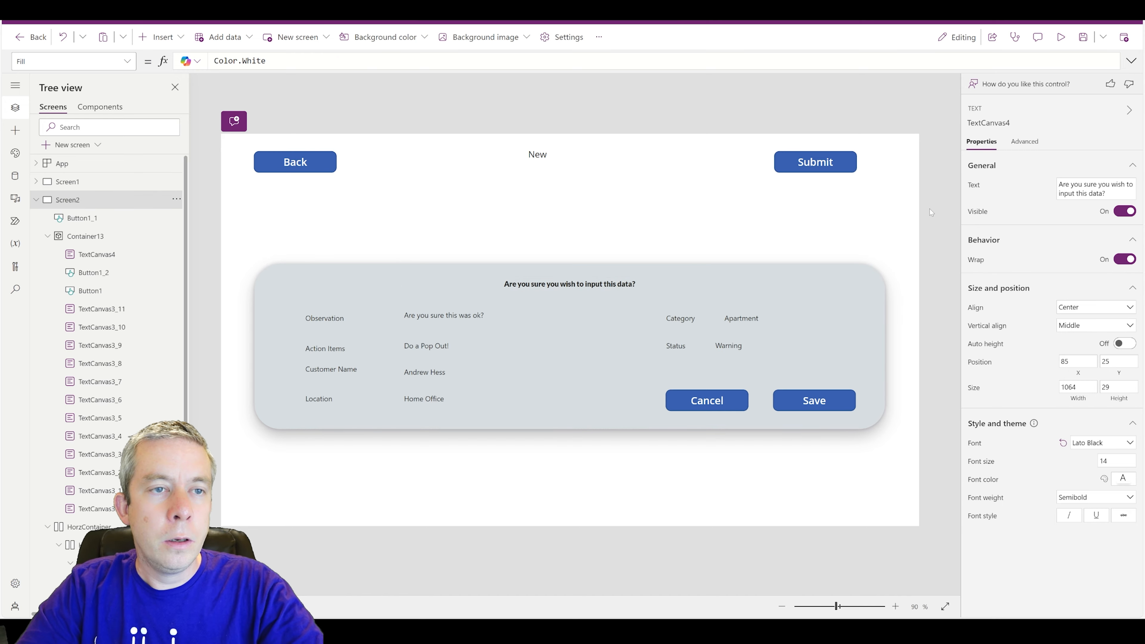
left_click(1062, 39)
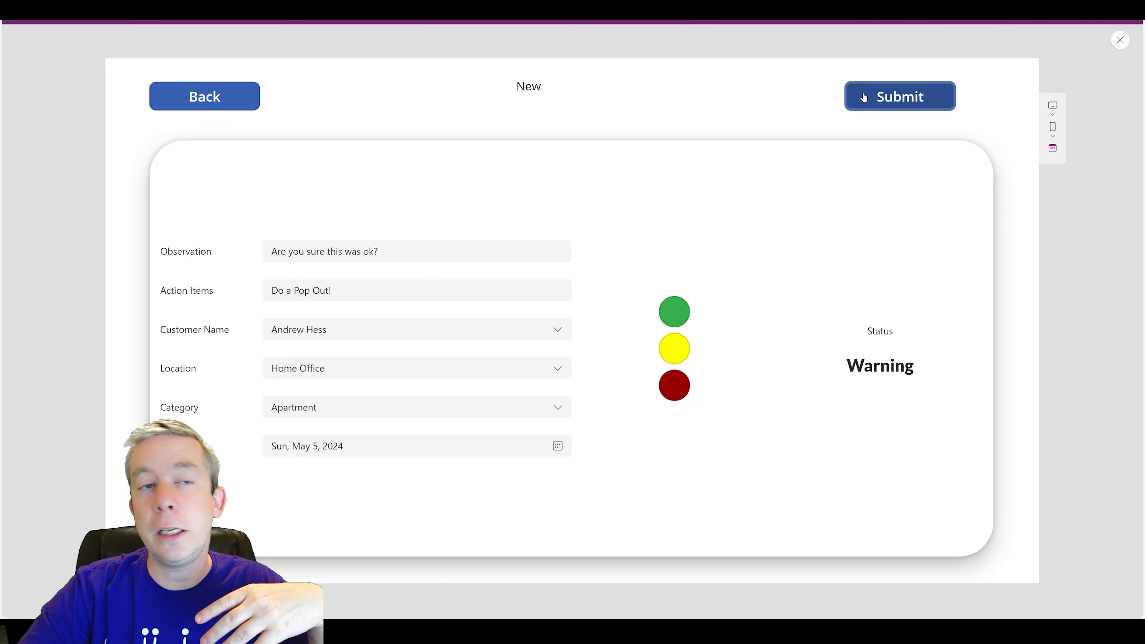
- In preview, submit, then Save and start a New Inspection; the confirmation popup still appears
left_click(864, 96)
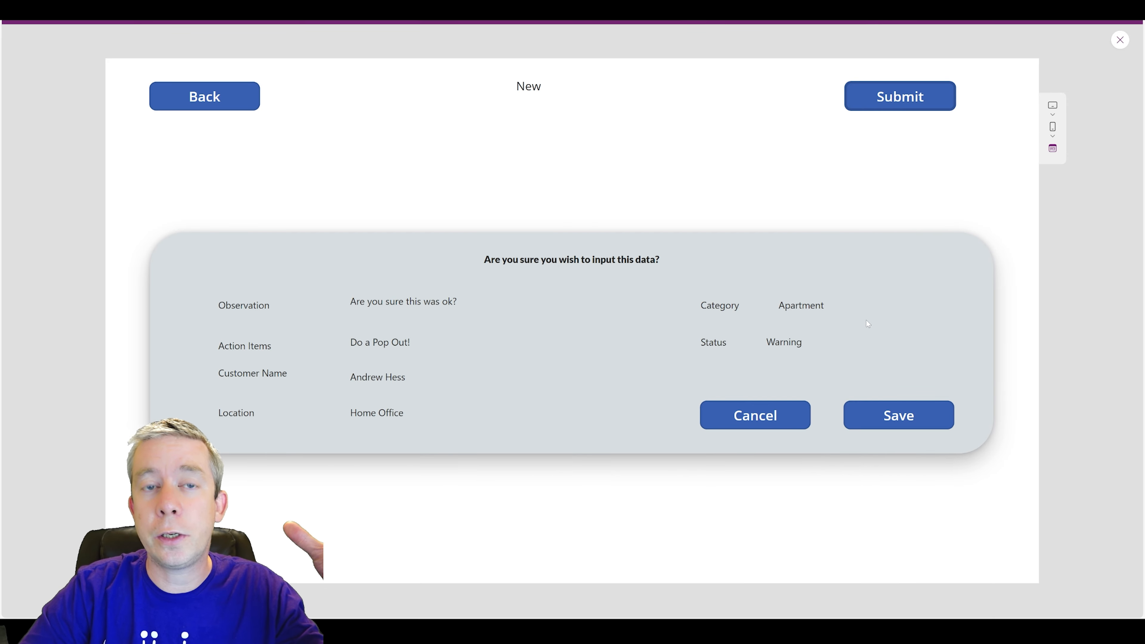
left_click(1120, 40)
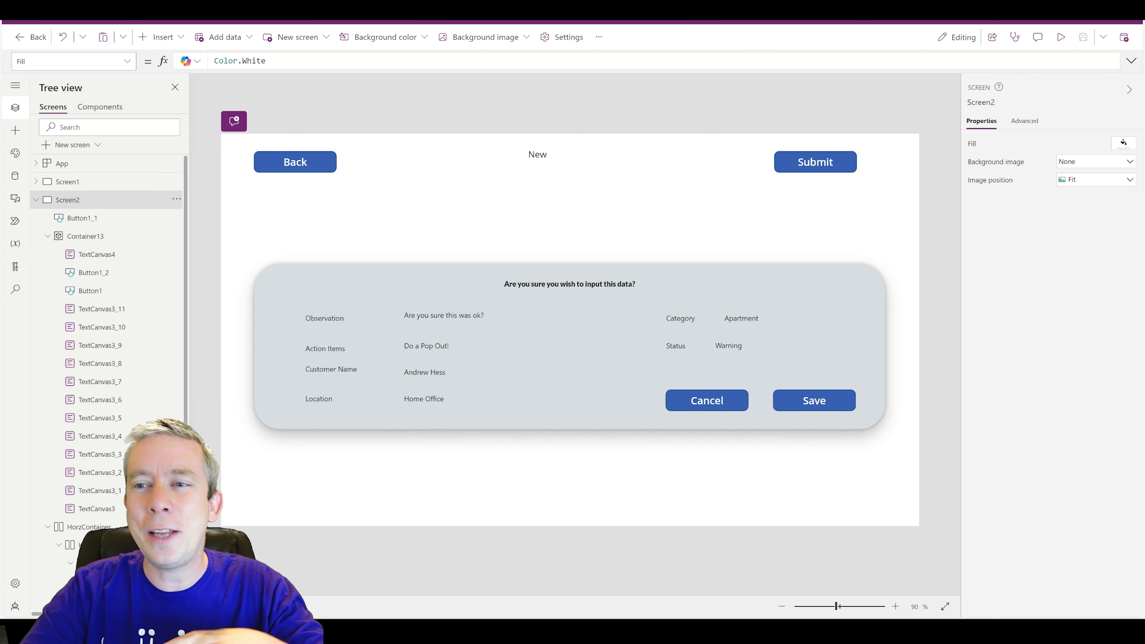
left_click(1059, 38)
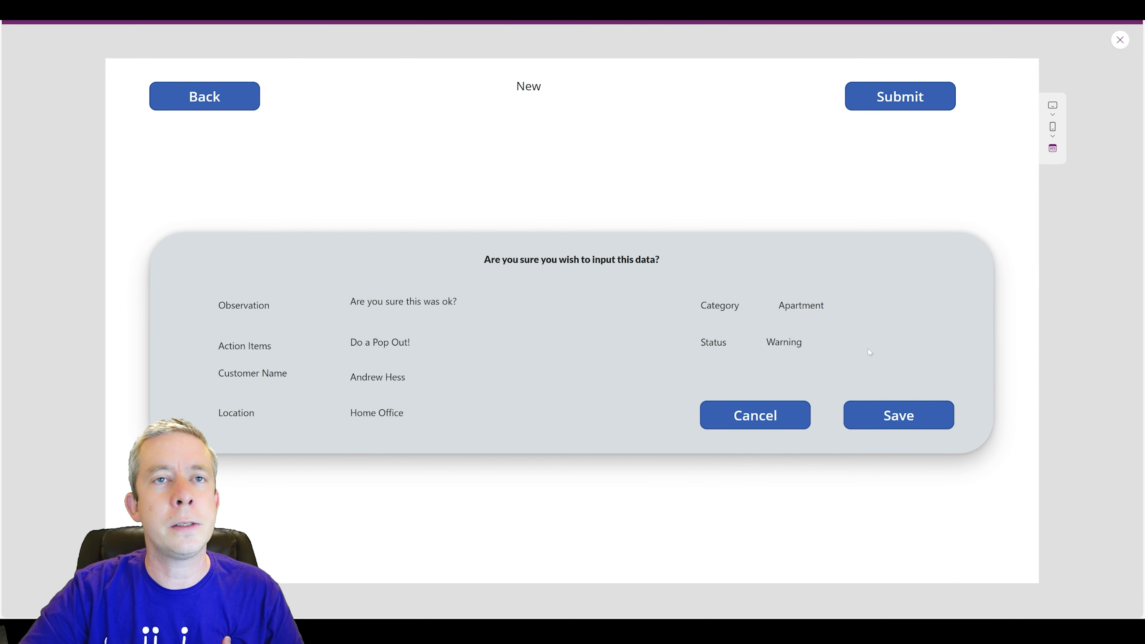
left_click(852, 417)
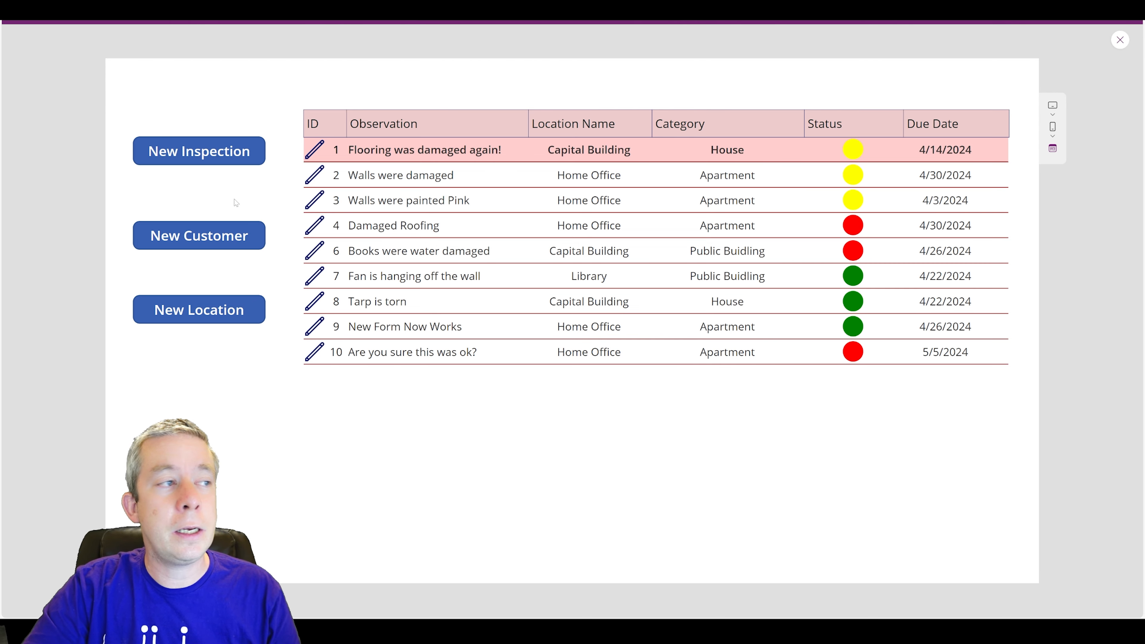
left_click(432, 328)
left_click(171, 152)
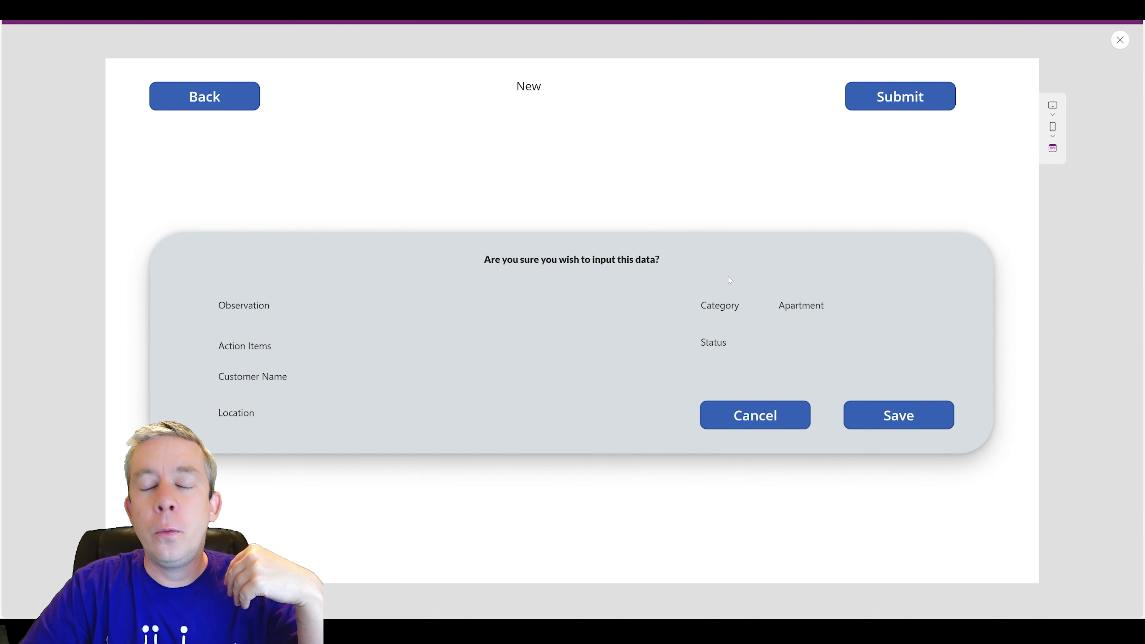
left_click(1120, 40)
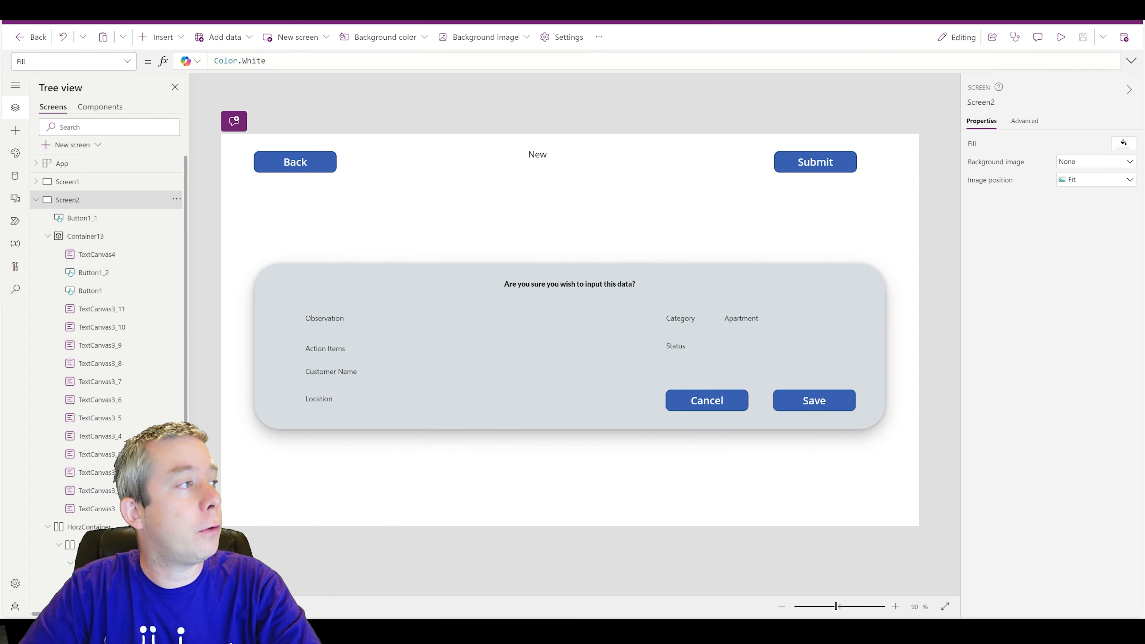
- Add ';' after the If block in Screen2's OnVisible, then a new line UpdateContext({varPopOut:false});
left_click(127, 60)
left_click(43, 243)
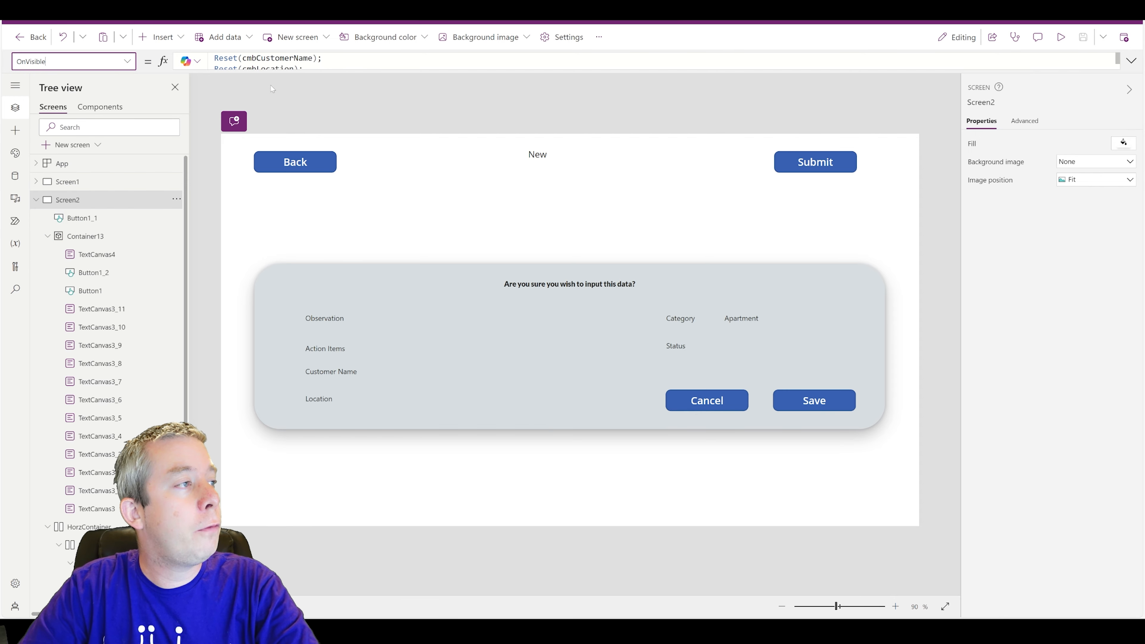
left_click(1131, 61)
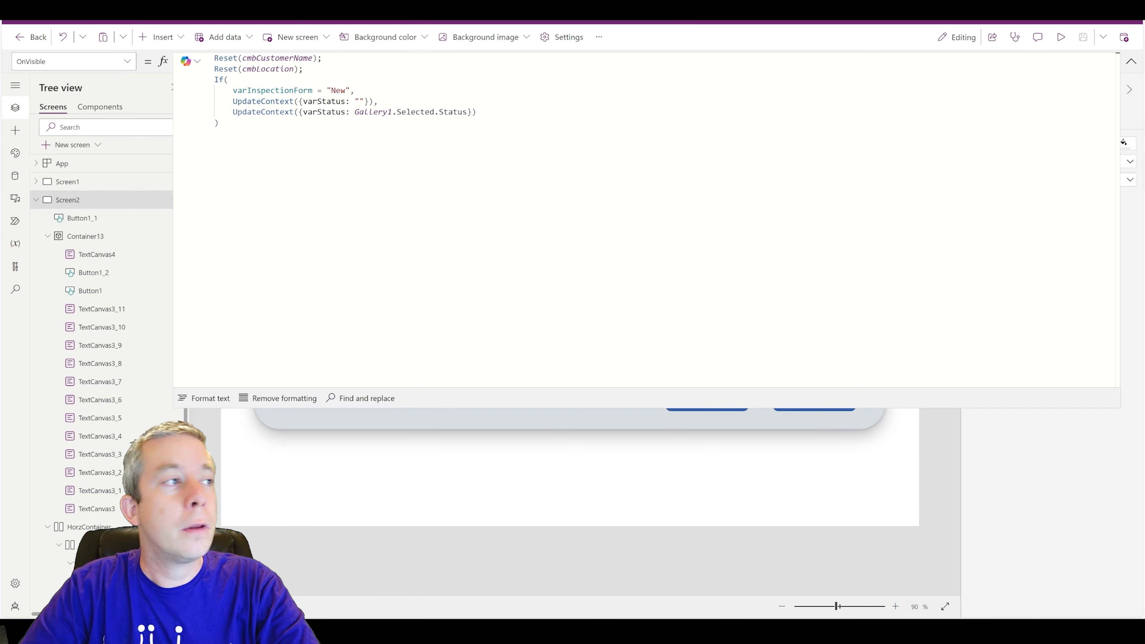
left_click(219, 123)
key("Return")
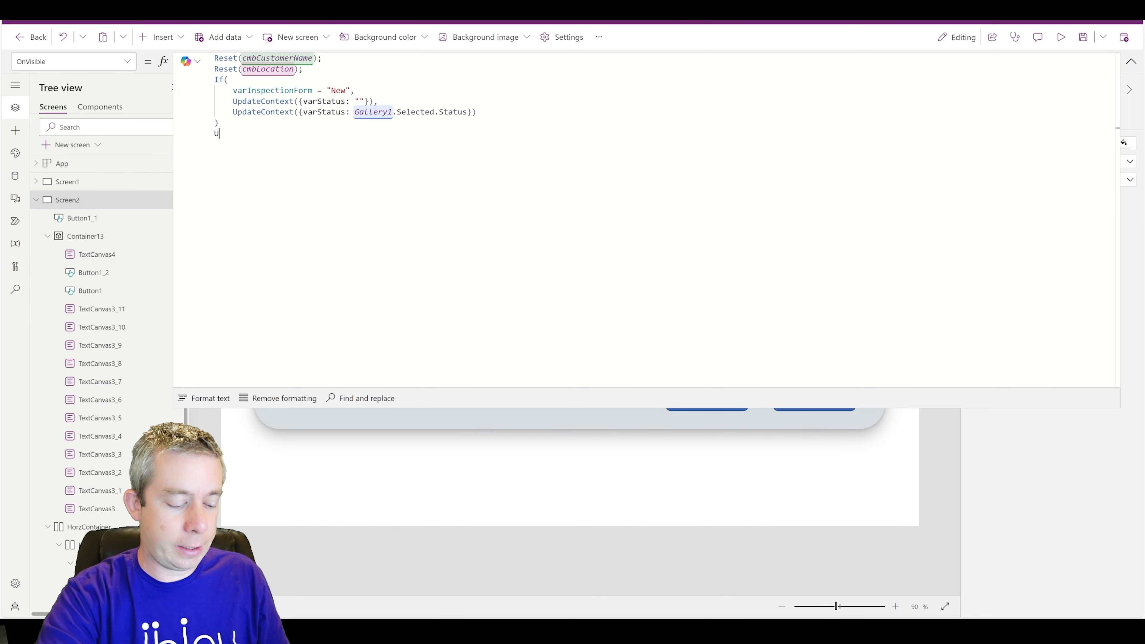
type("UpdateContext({var")
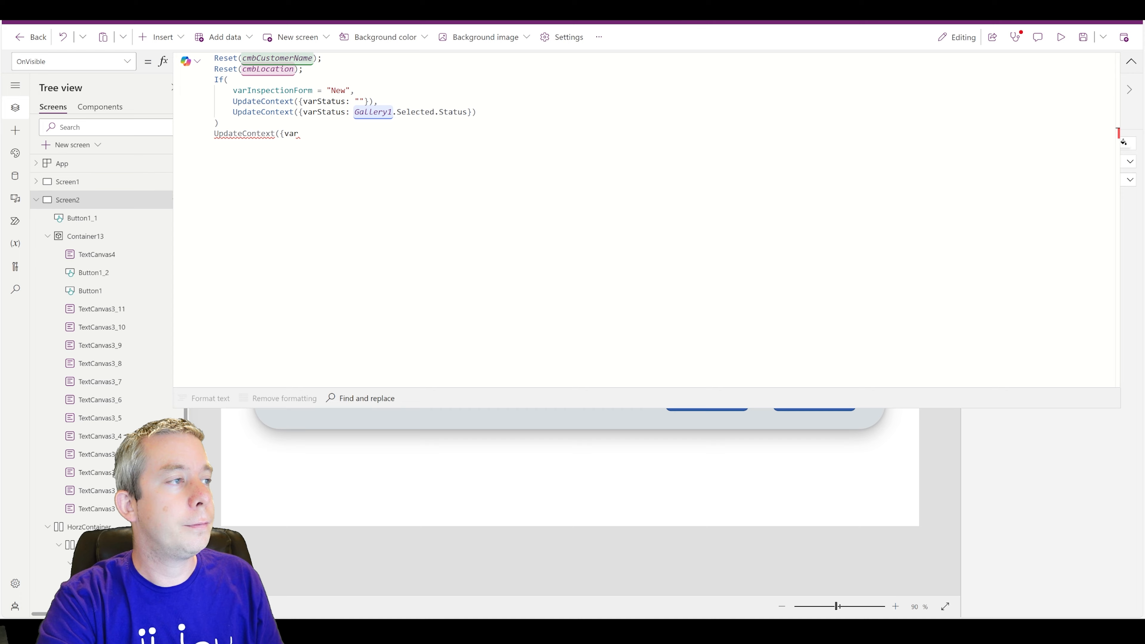
type("Pop")
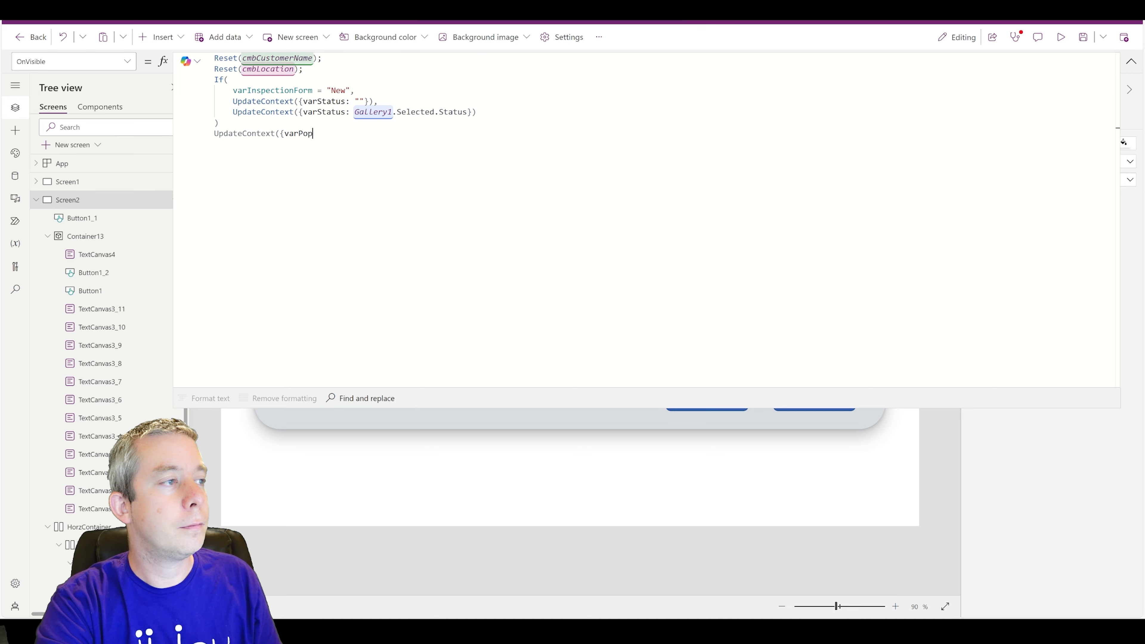
type("Out")
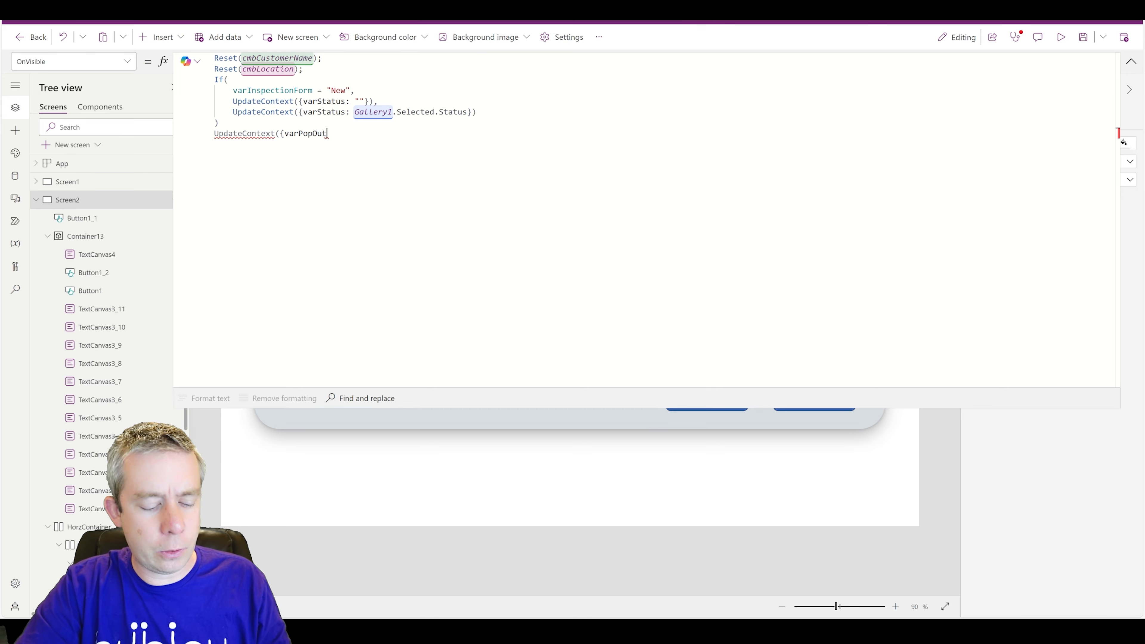
key("Up")
type(";")
key("Down")
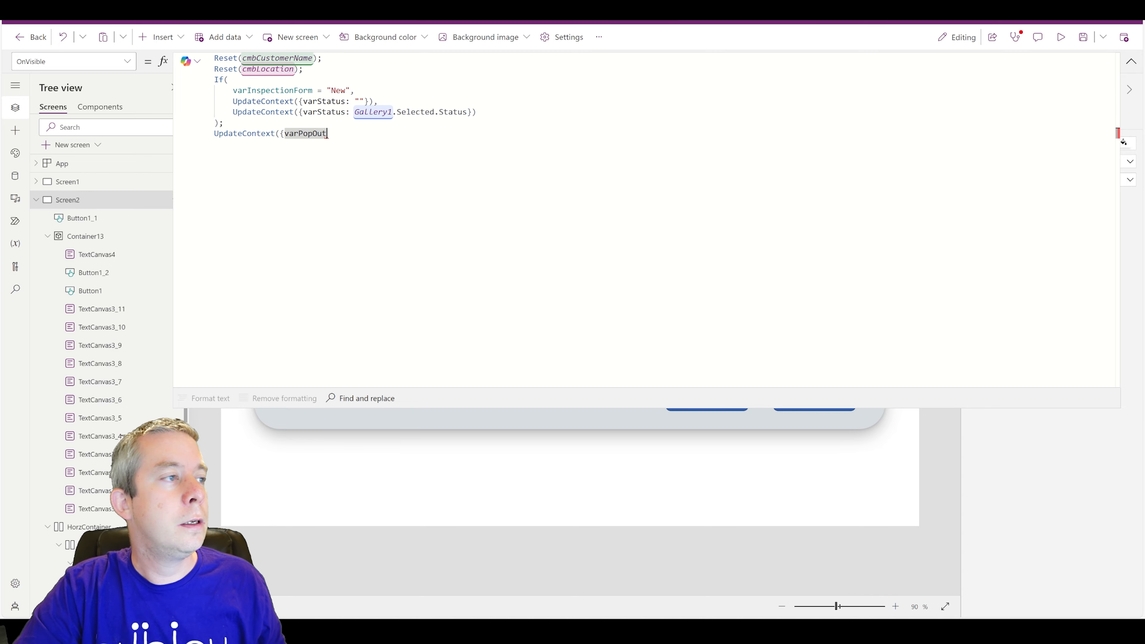
type(":false});")
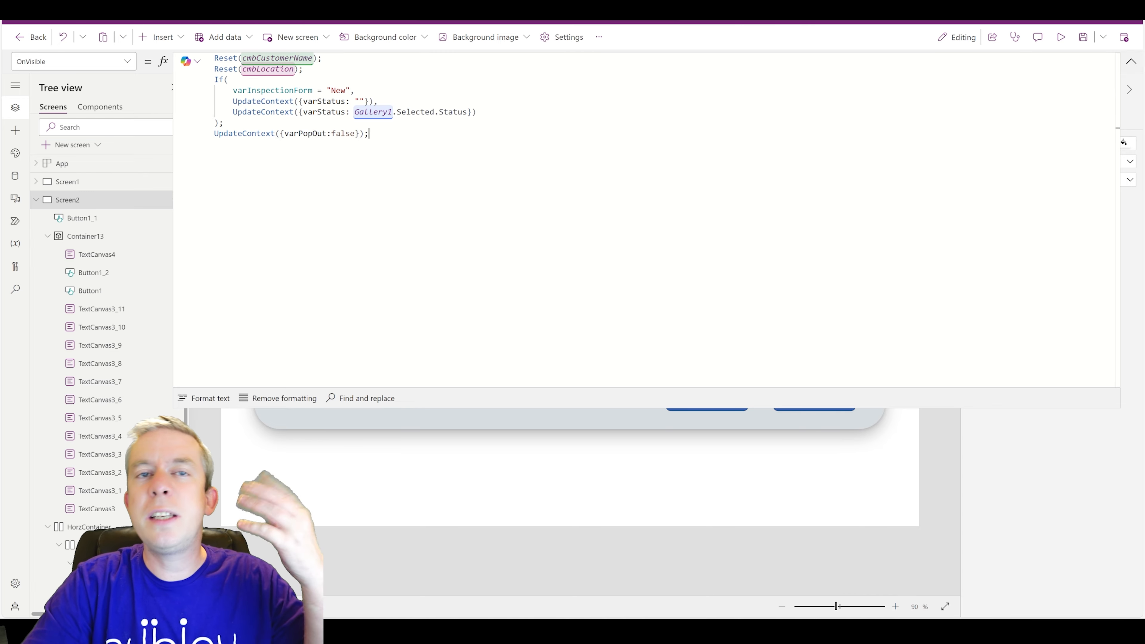
- Preview the app, opening New Inspection and going Back twice to confirm the blank form appears
left_click(1060, 38)
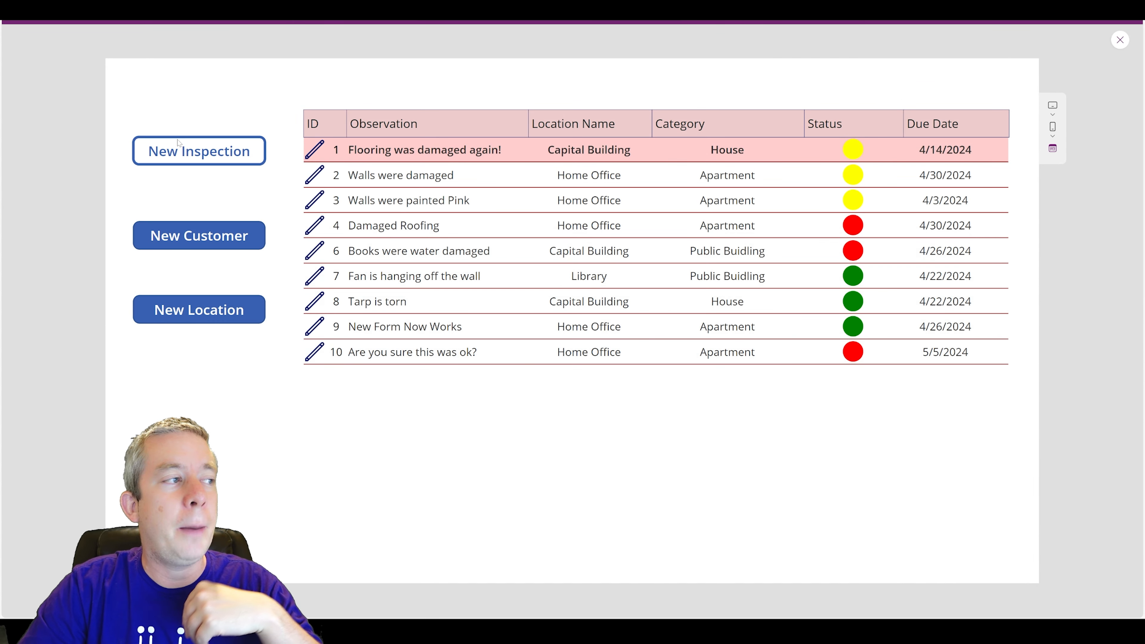
left_click(179, 144)
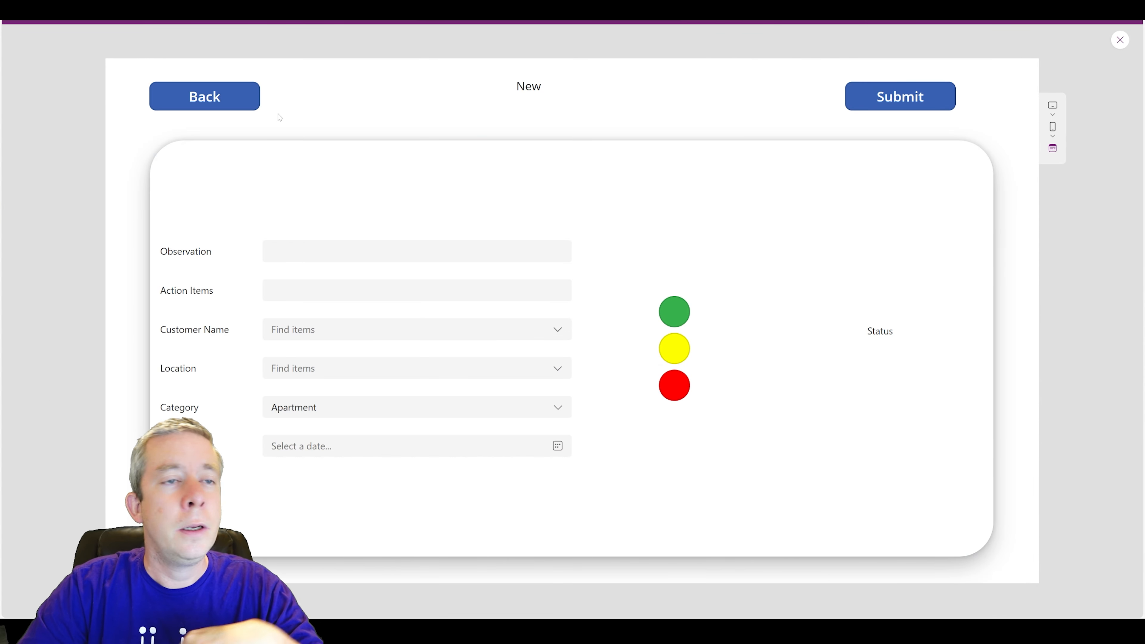
left_click(201, 98)
left_click(191, 153)
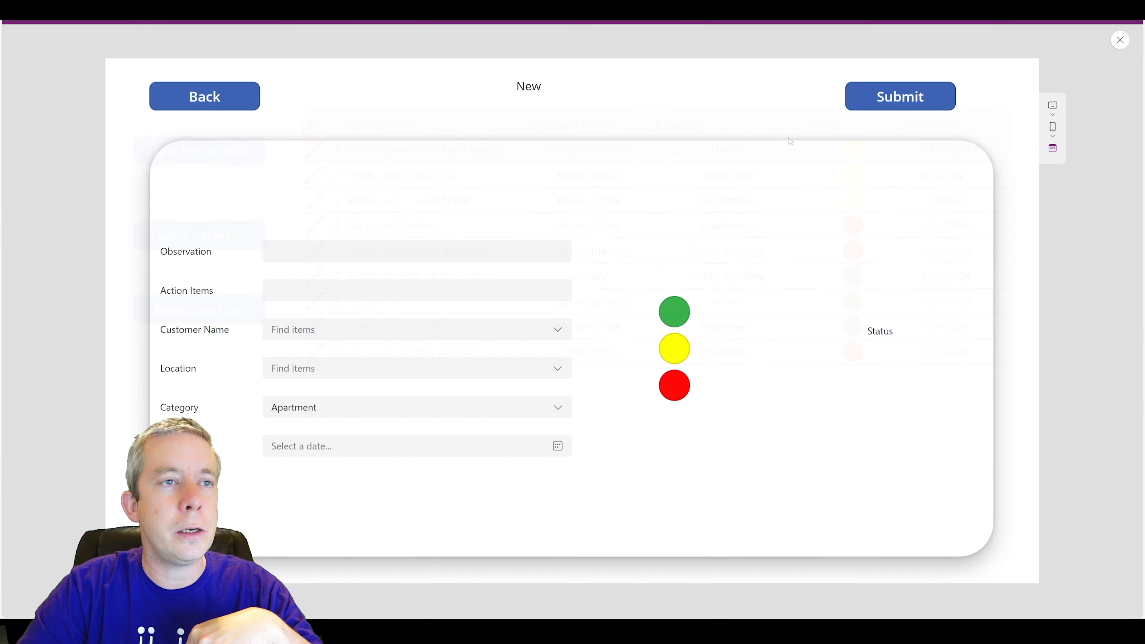
left_click(880, 95)
left_click(205, 96)
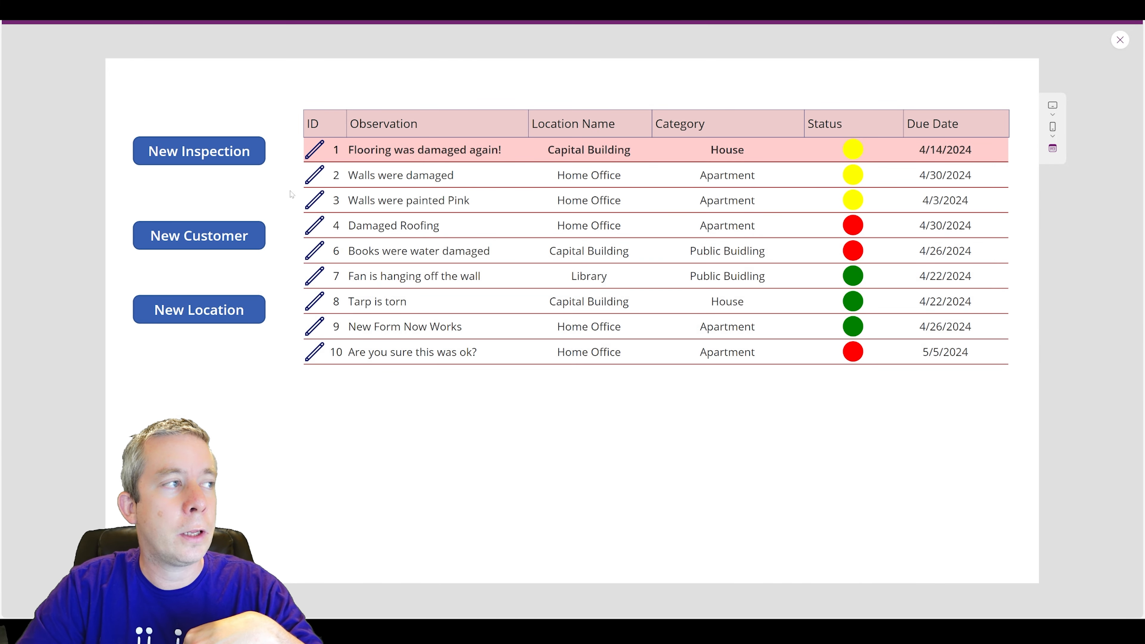
left_click(215, 152)
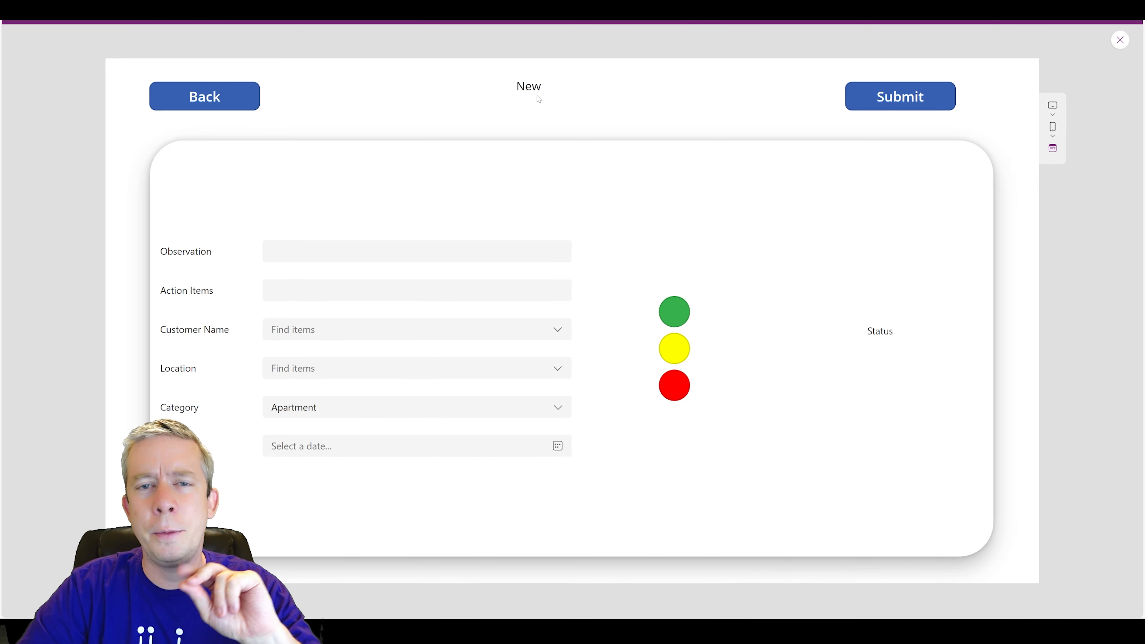
left_click(213, 95)
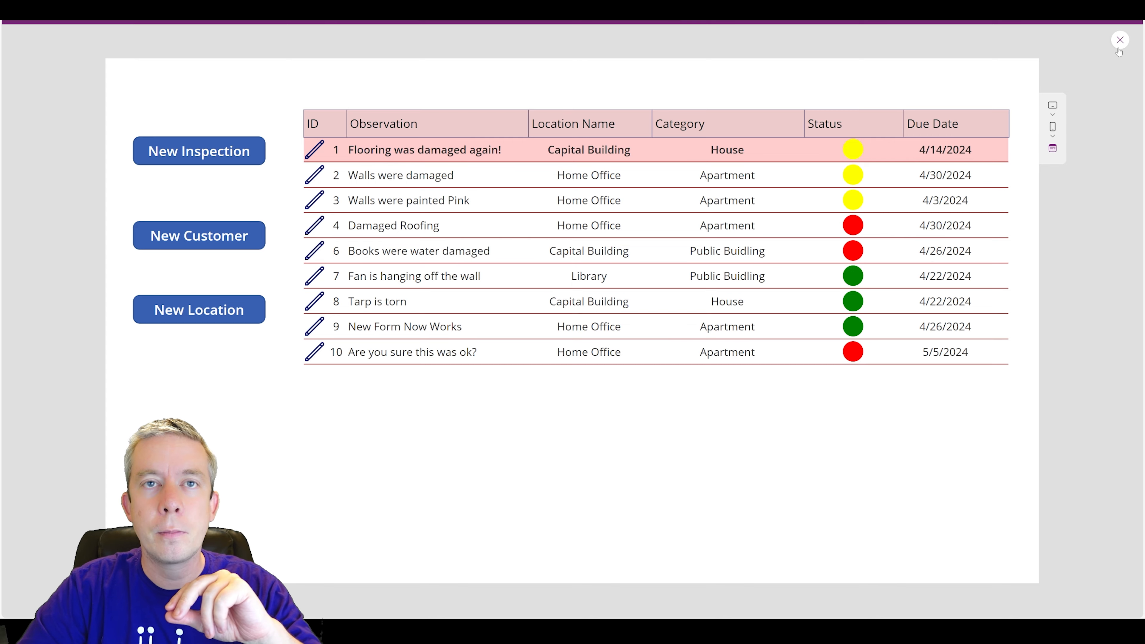
left_click(1119, 40)
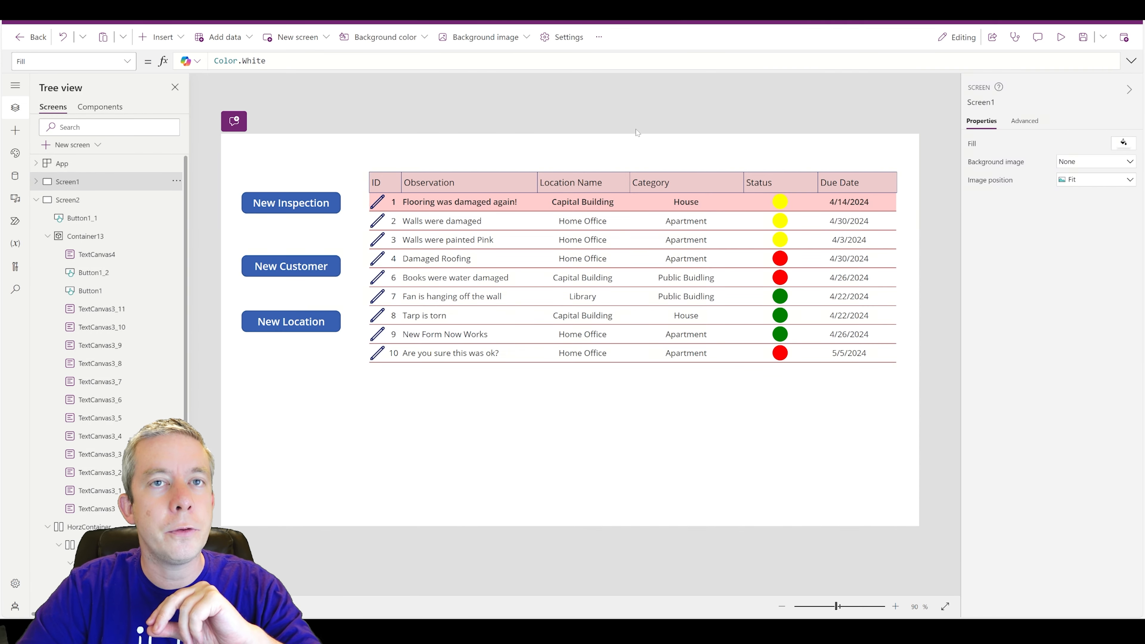
- Add {varPopOut:false} as the New Inspection button's third Navigate argument, after ScreenTransition.Fade
left_click(270, 204)
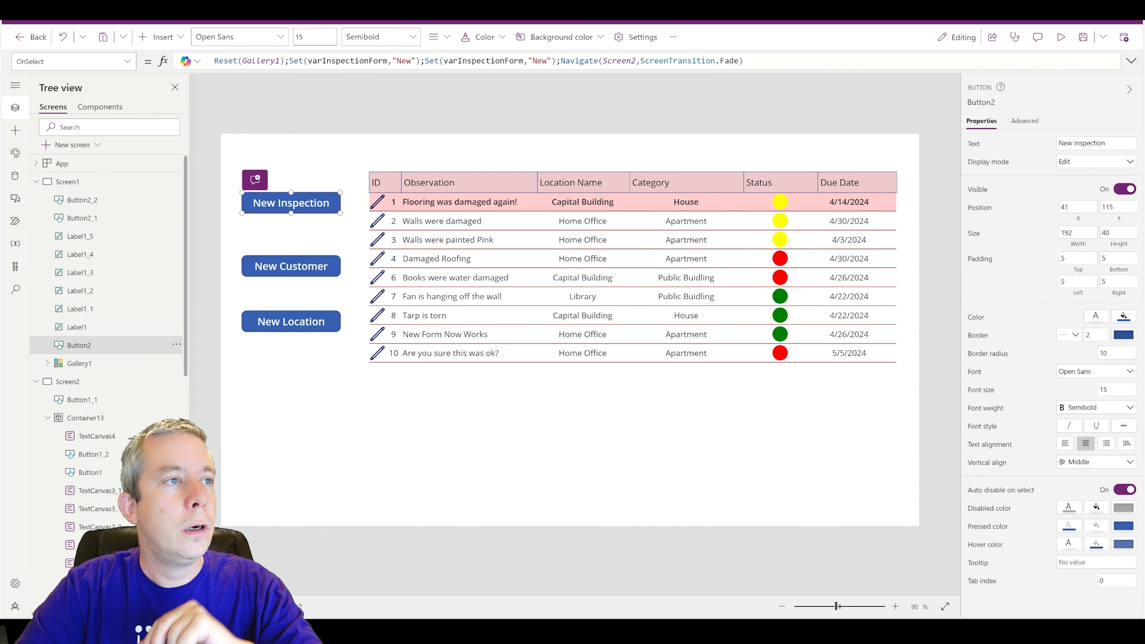
left_click(809, 58)
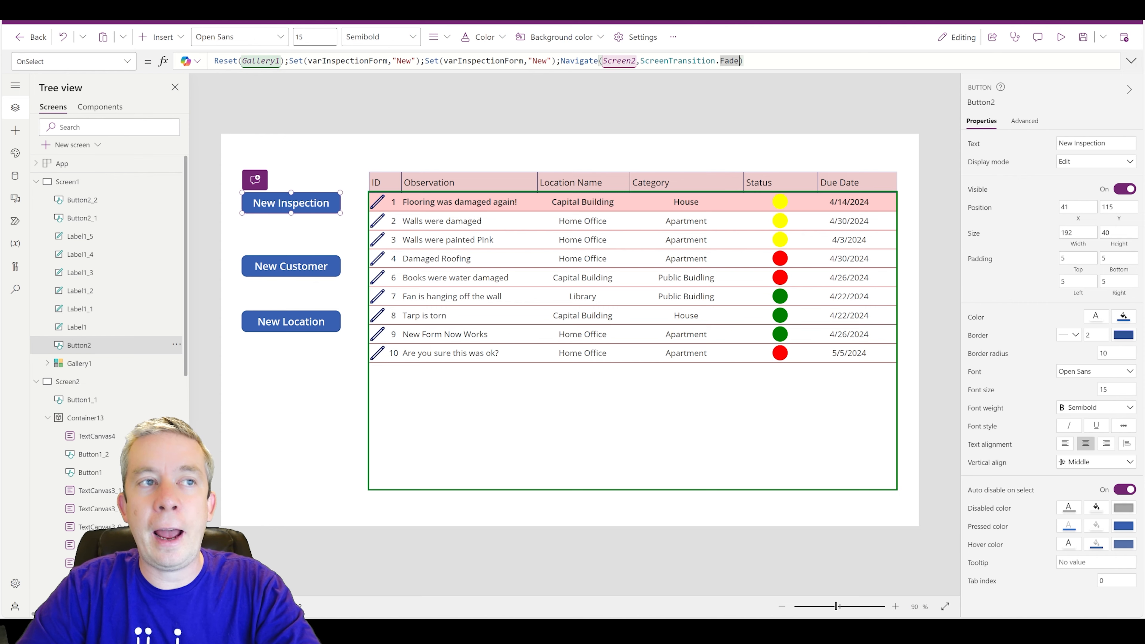
key("Left")
type(",")
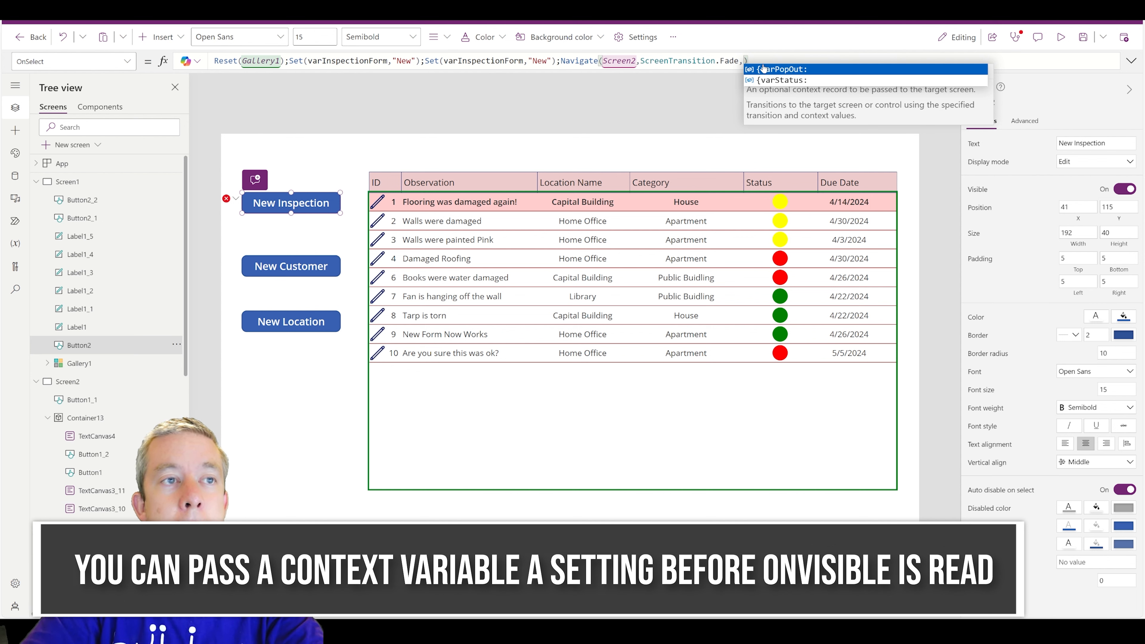
left_click(776, 70)
type("false}")
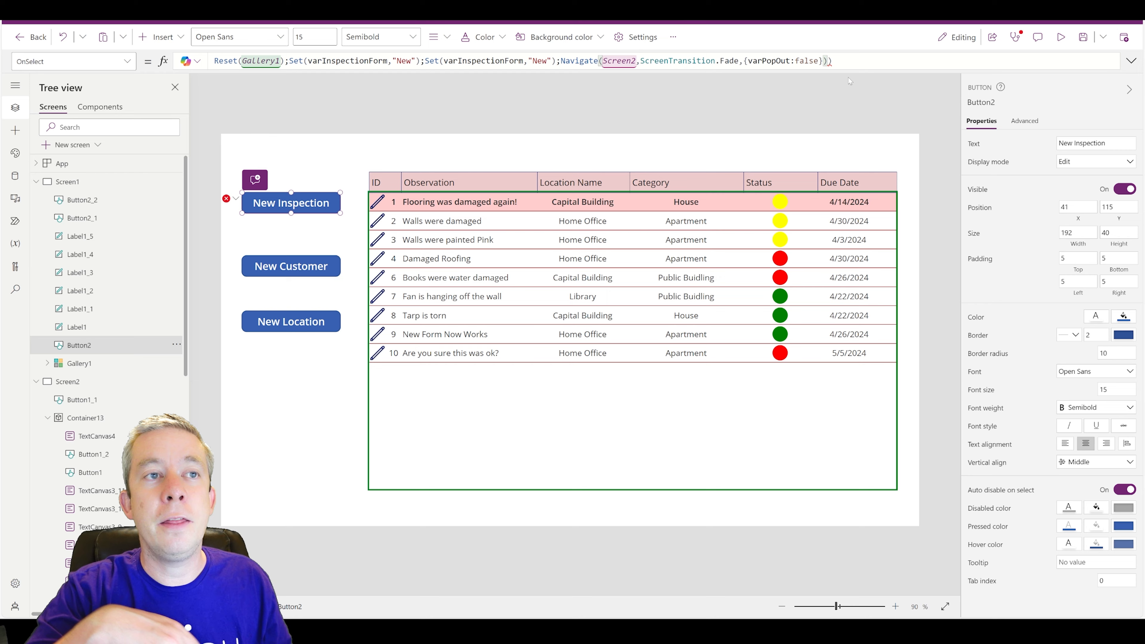
key("Delete")
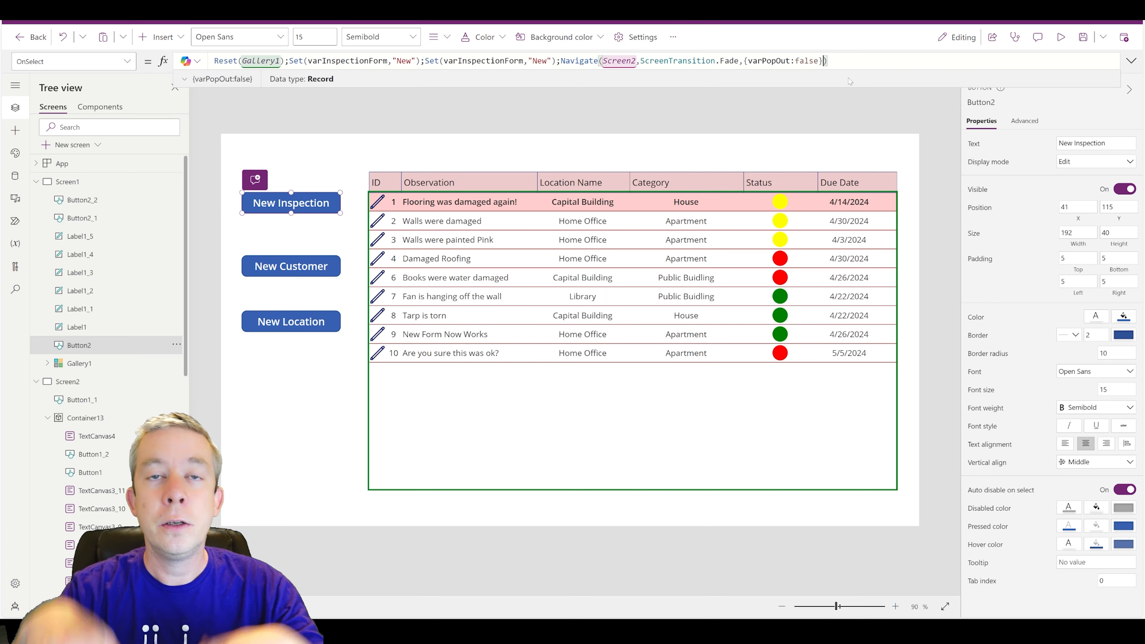
left_click(1060, 37)
left_click(199, 151)
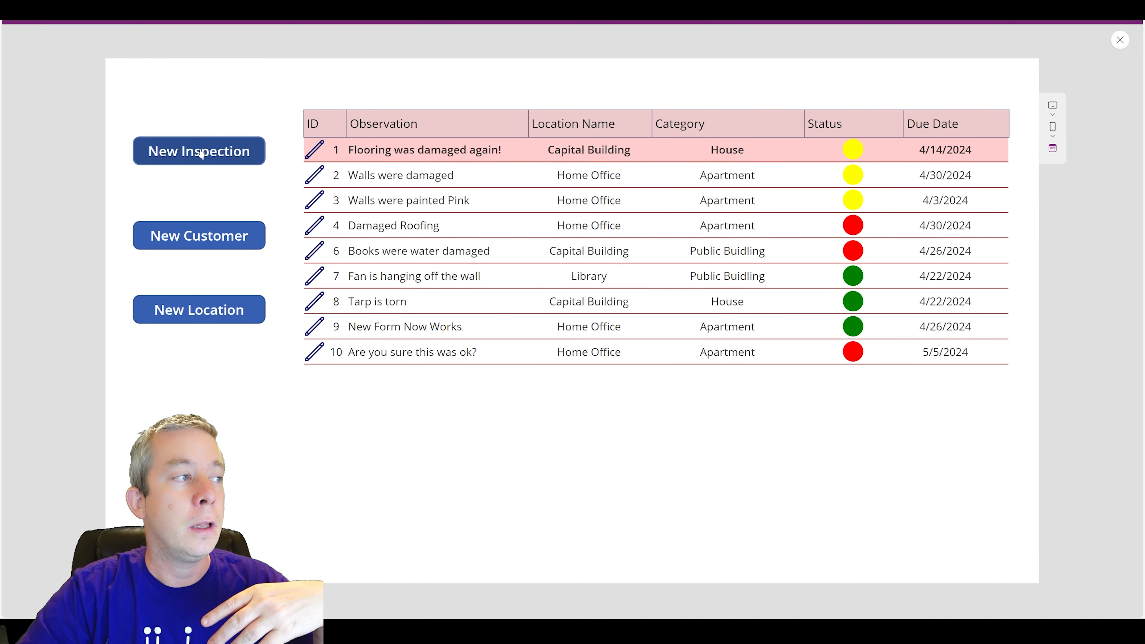
left_click(902, 97)
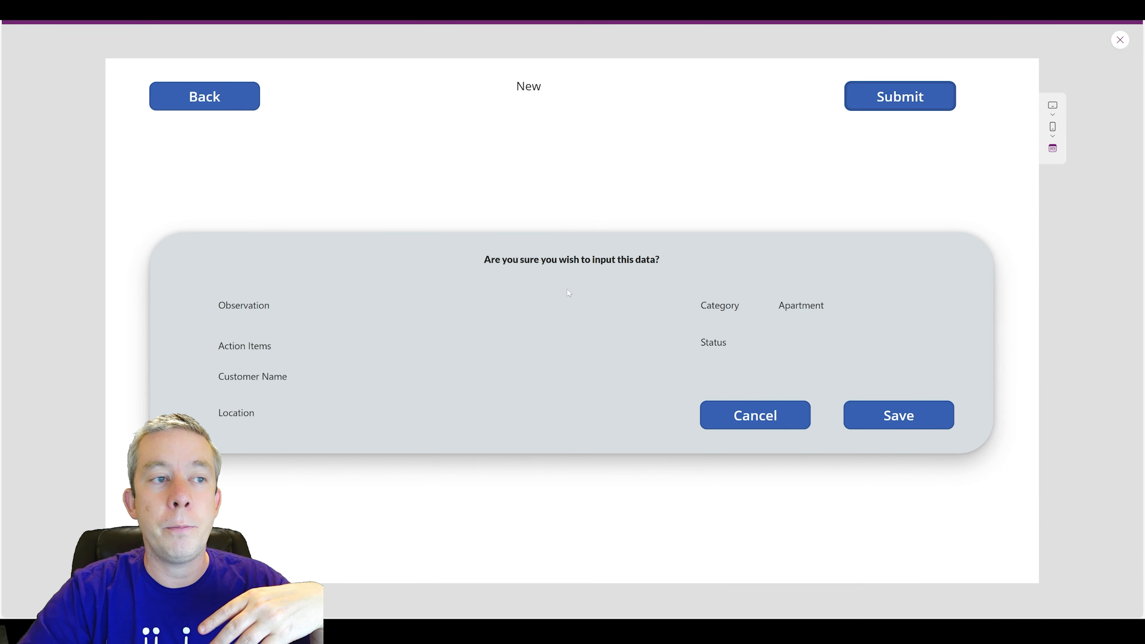
left_click(220, 101)
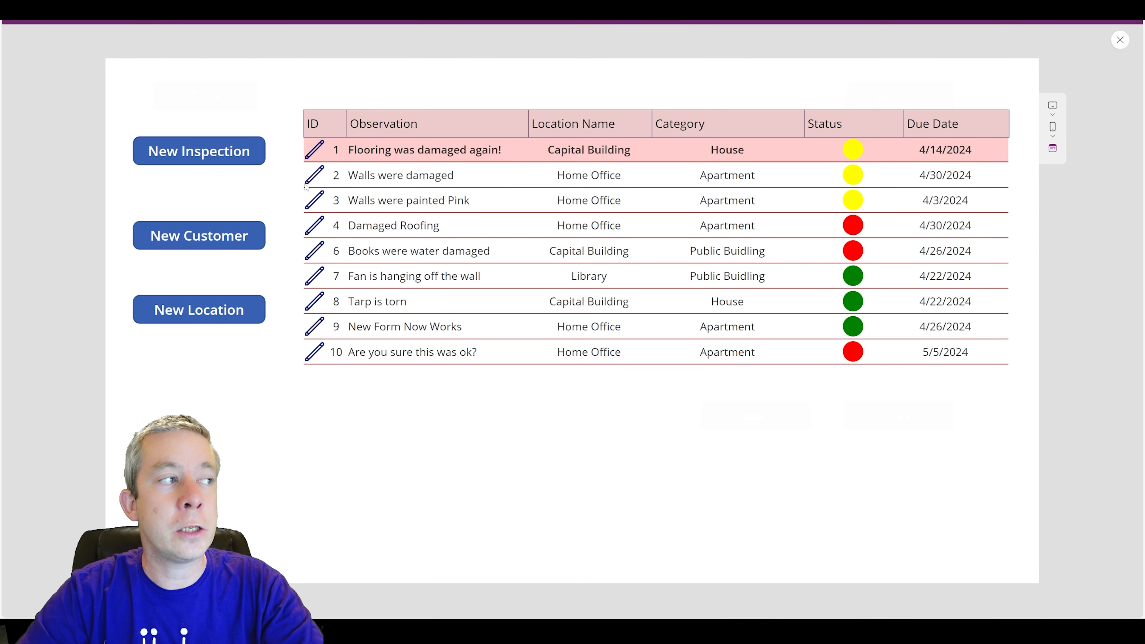
left_click(221, 153)
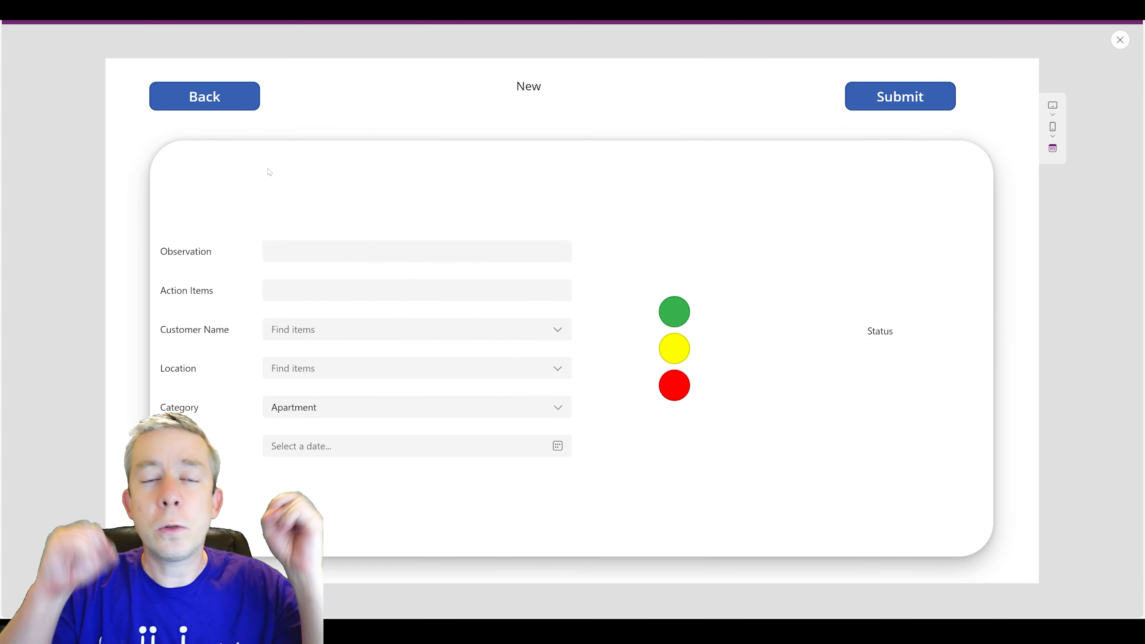
left_click(222, 95)
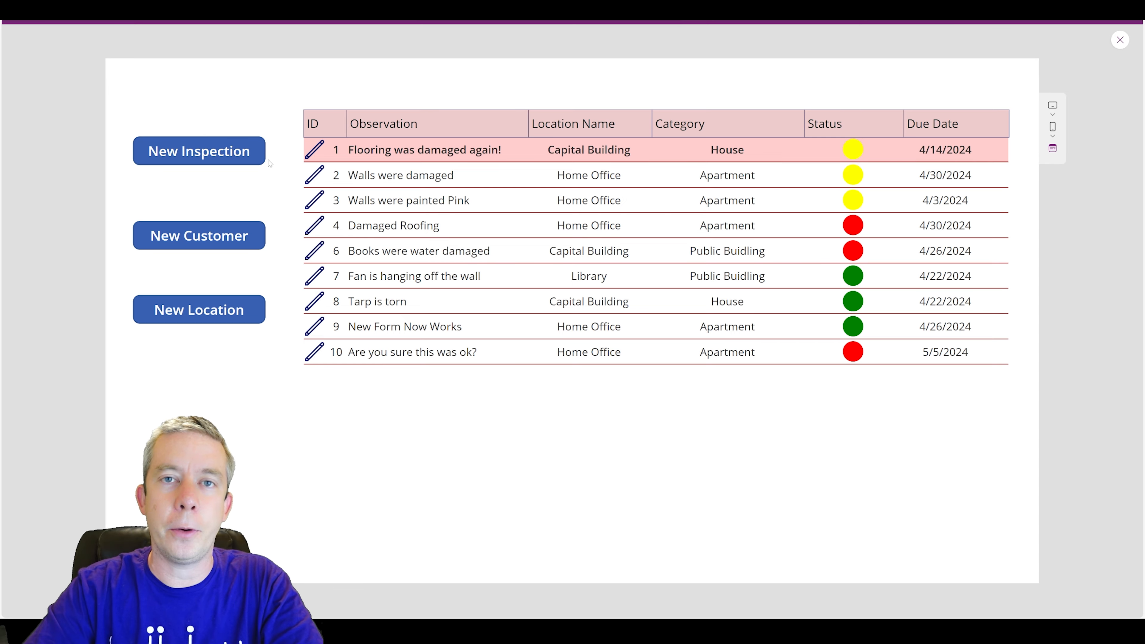
left_click(239, 159)
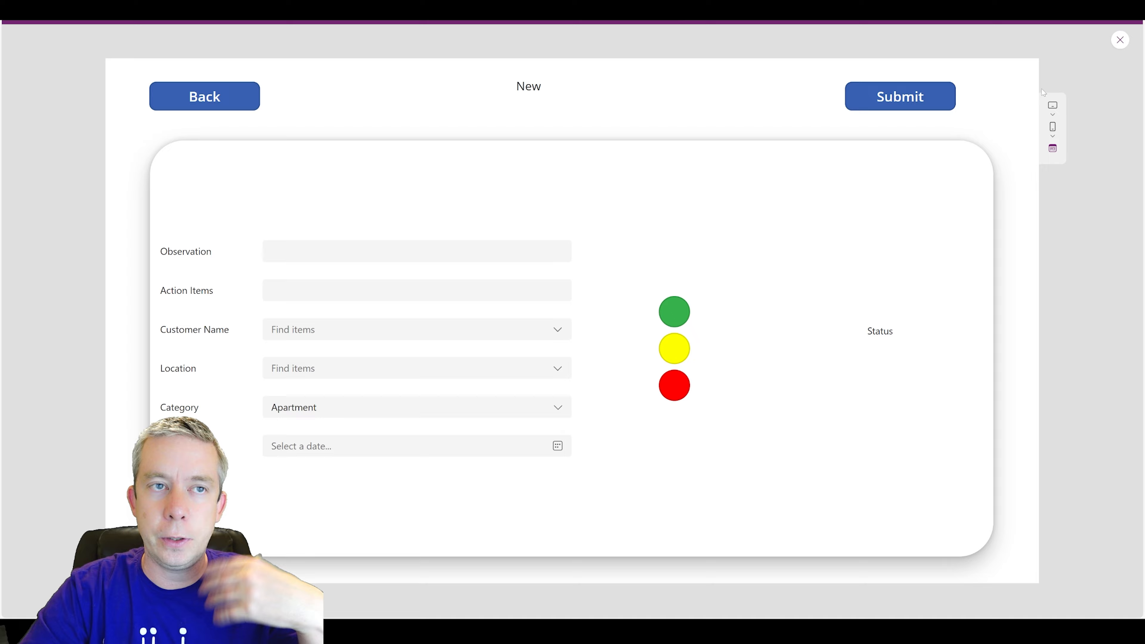
left_click(246, 105)
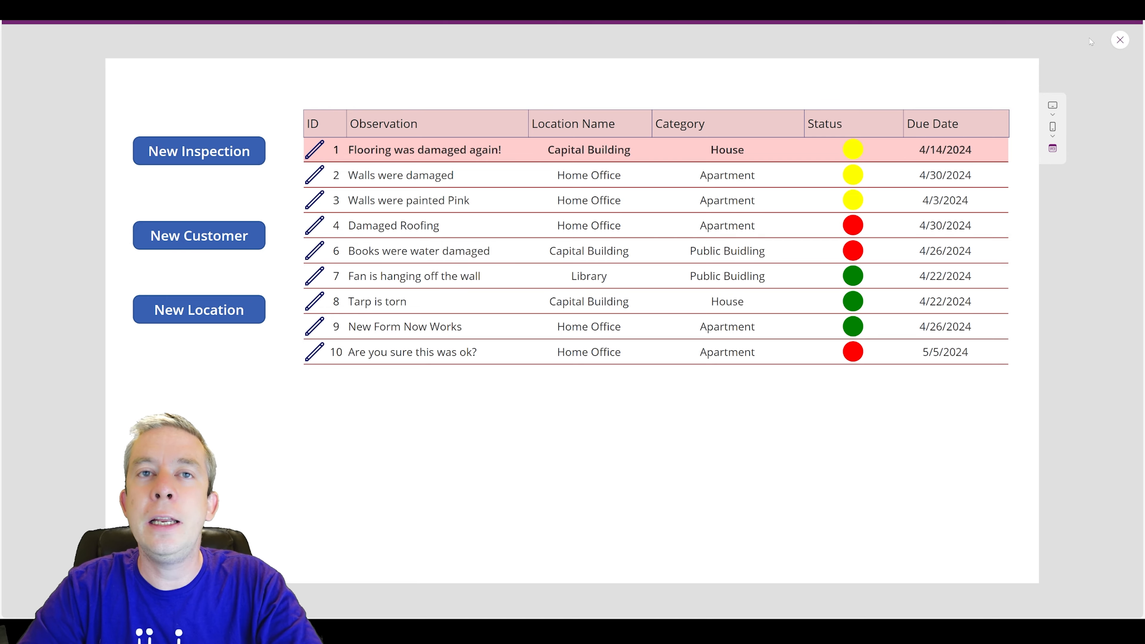
left_click(1119, 40)
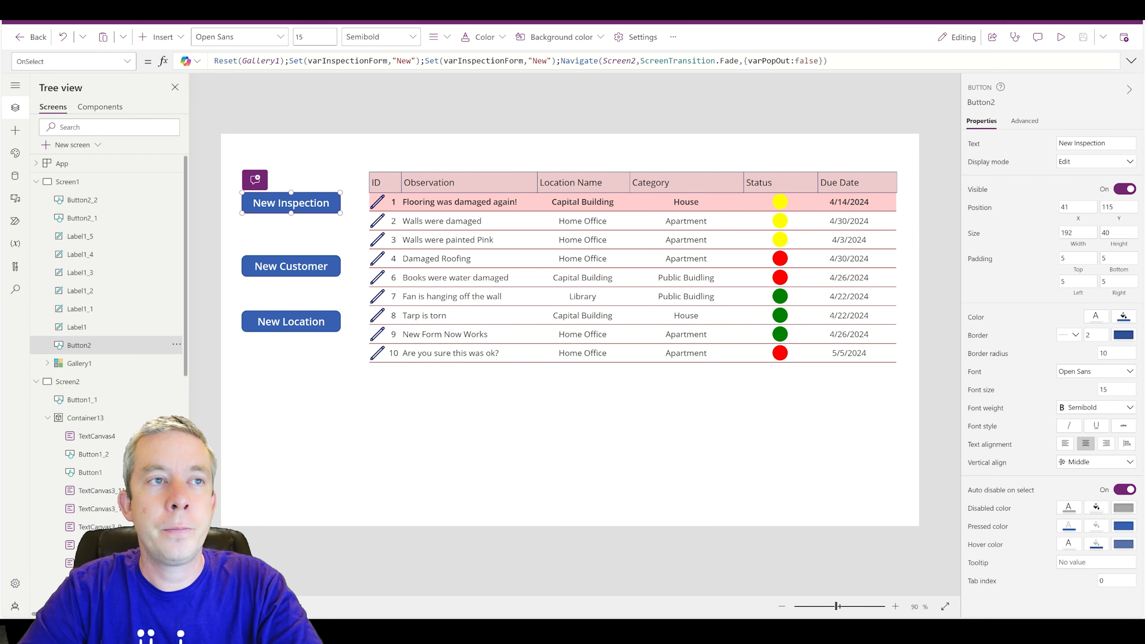
left_click_drag(747, 60, 824, 60)
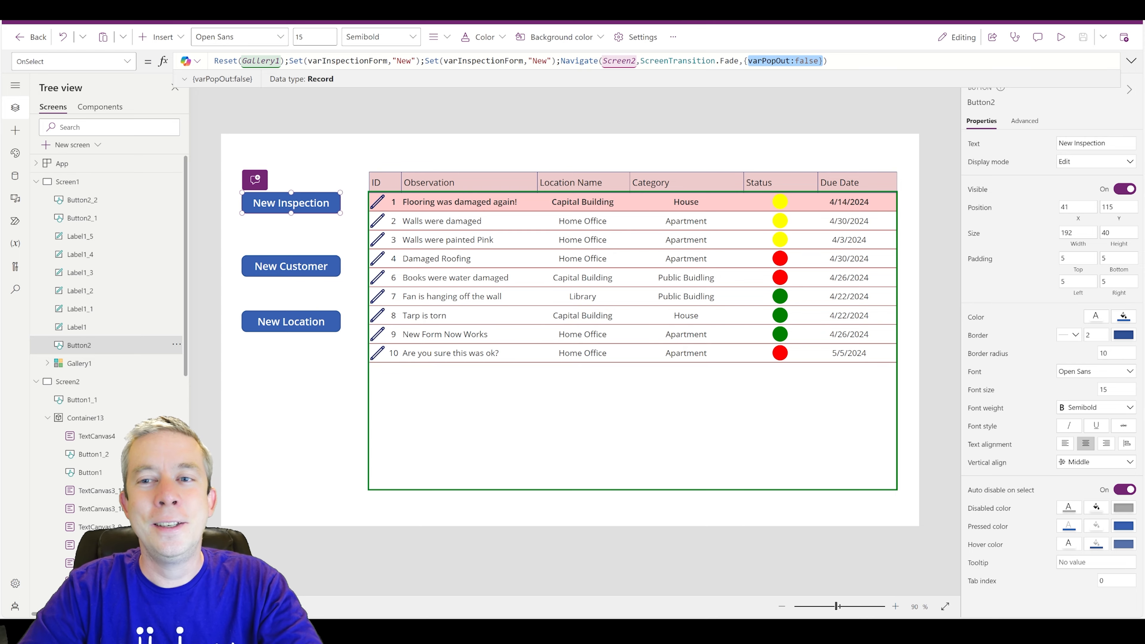